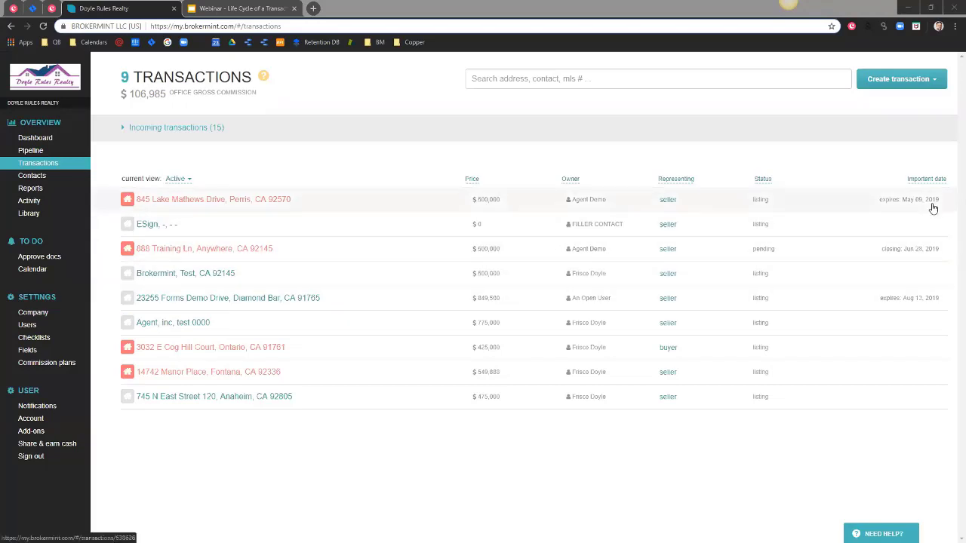
Create a new transaction with type Traditional sale, keeping the status at Listing.
click(891, 88)
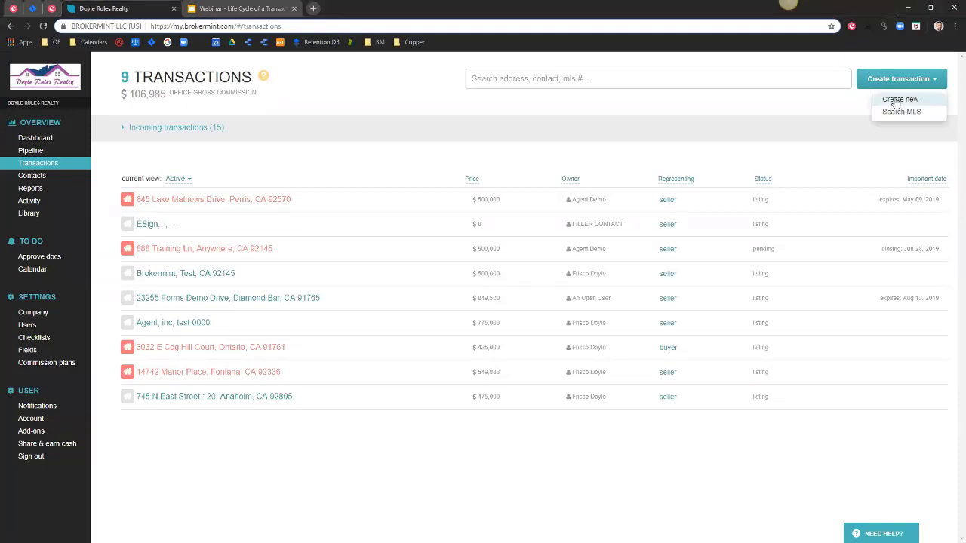
click(895, 100)
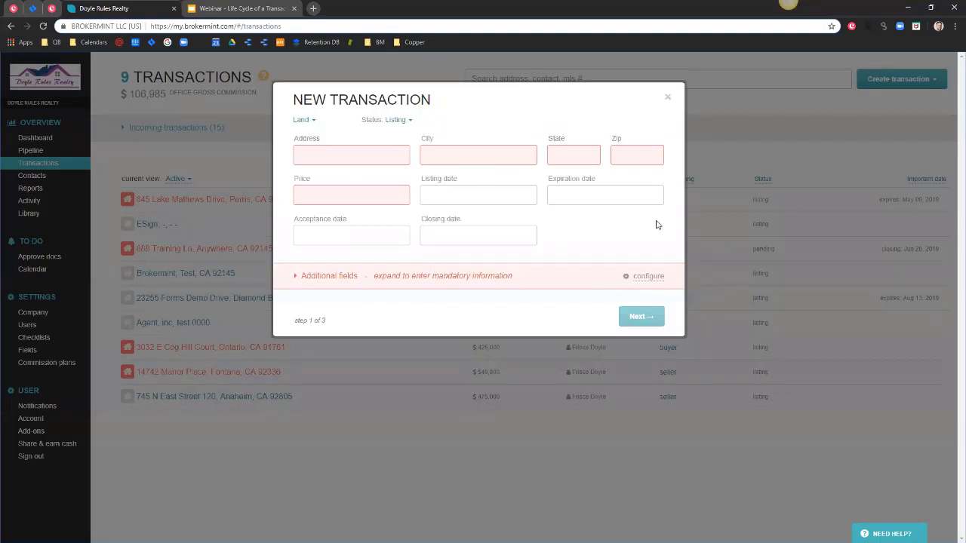
click(304, 121)
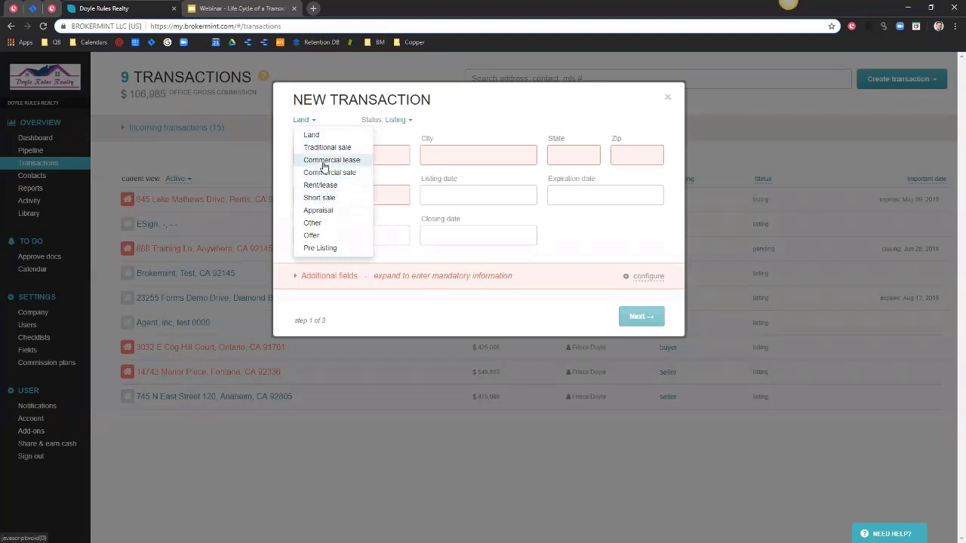
click(325, 147)
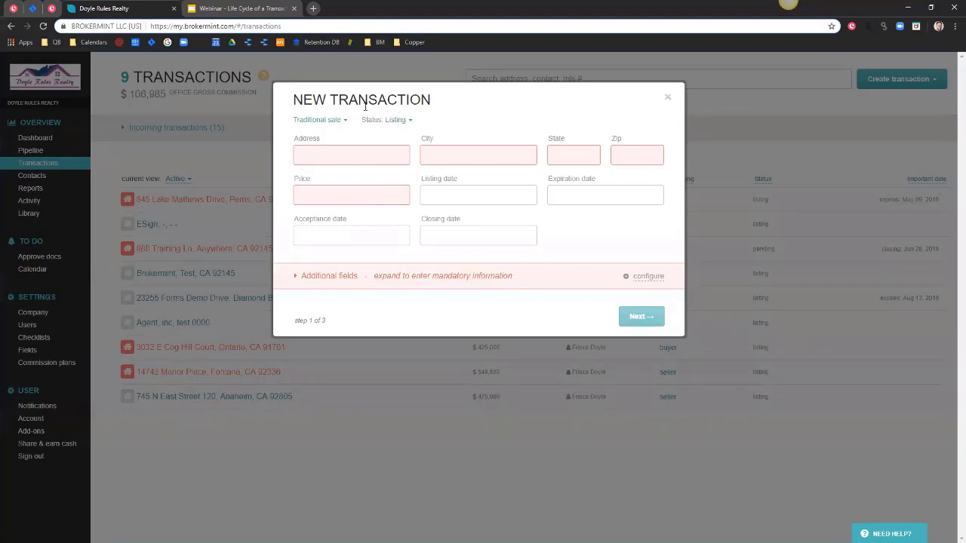
click(397, 120)
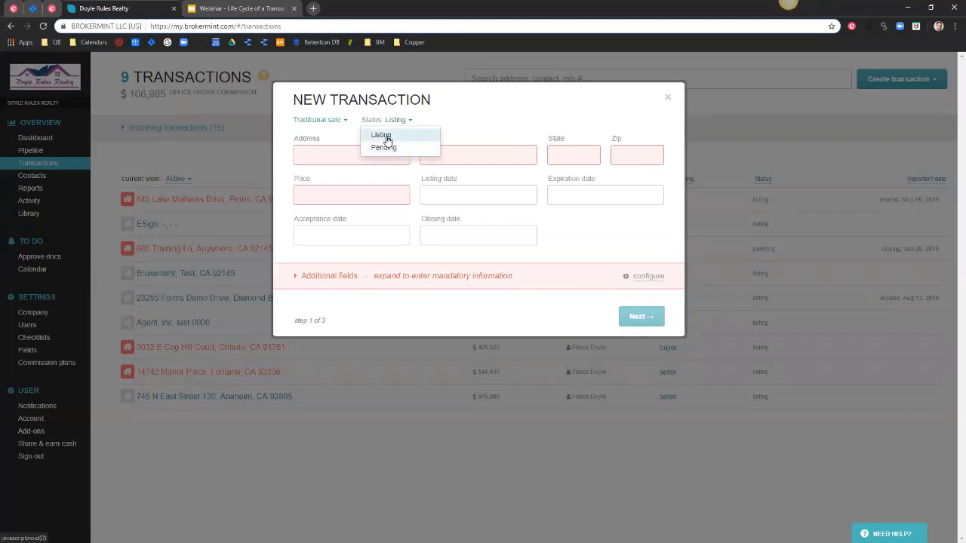
click(384, 135)
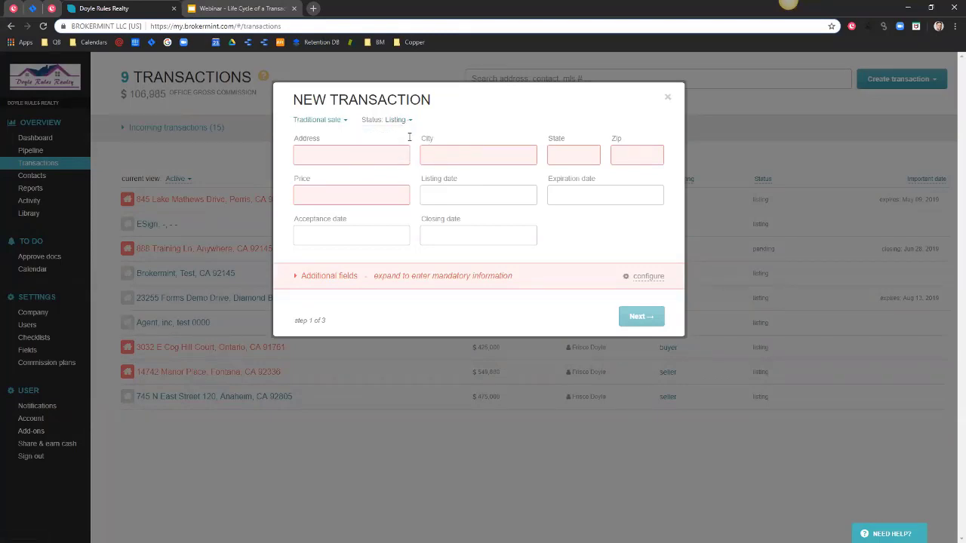
click(373, 151)
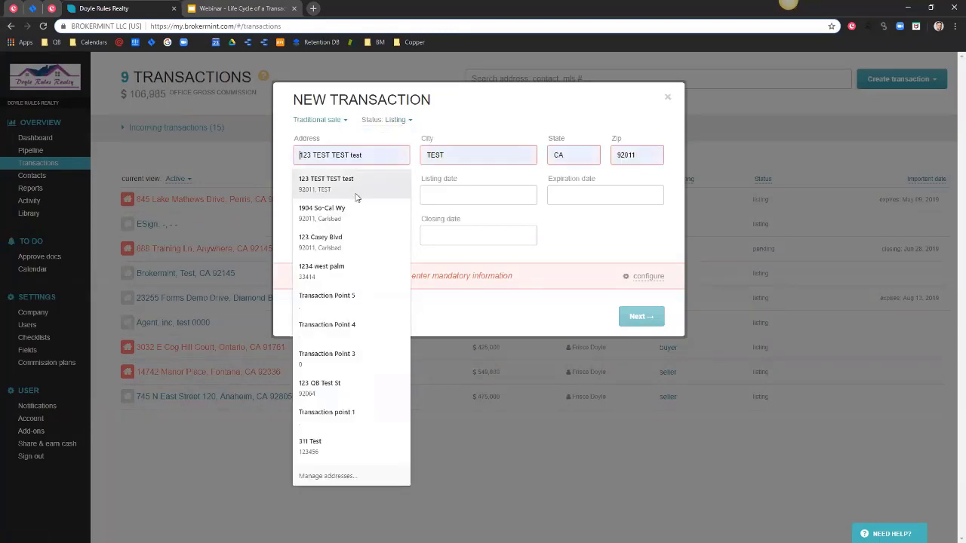
click(328, 215)
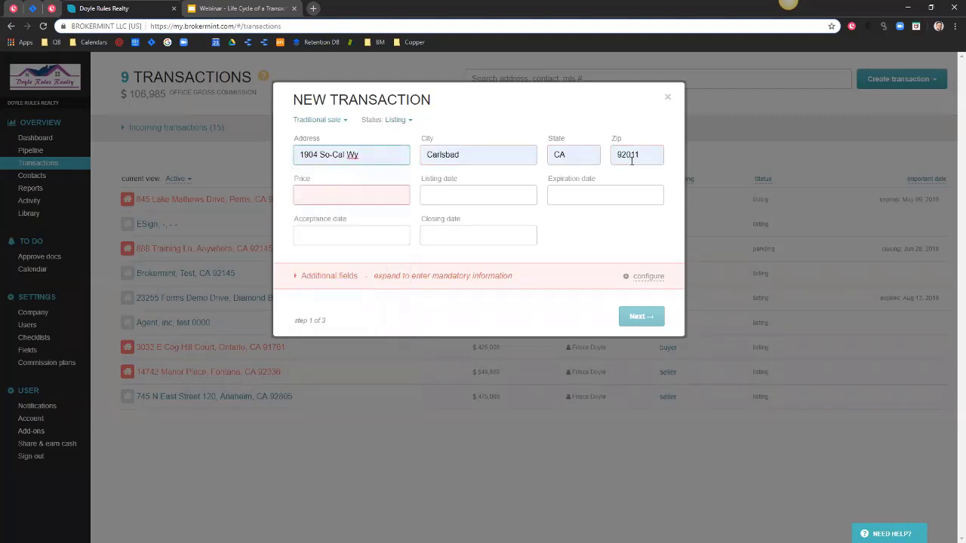
click(350, 186)
text(250000)
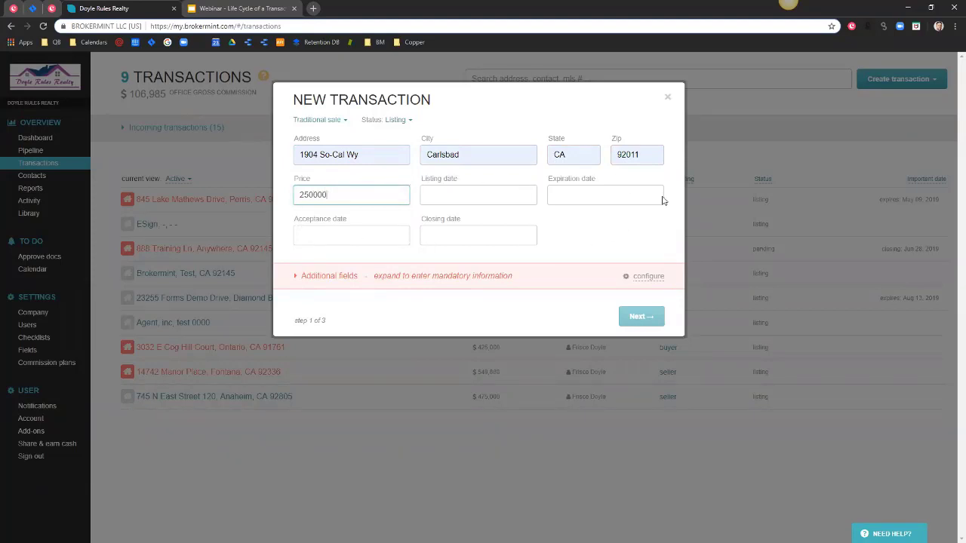
Set the listing date to Aug 01, 2019 and the expiration date to Dec 06, 2019.
click(436, 195)
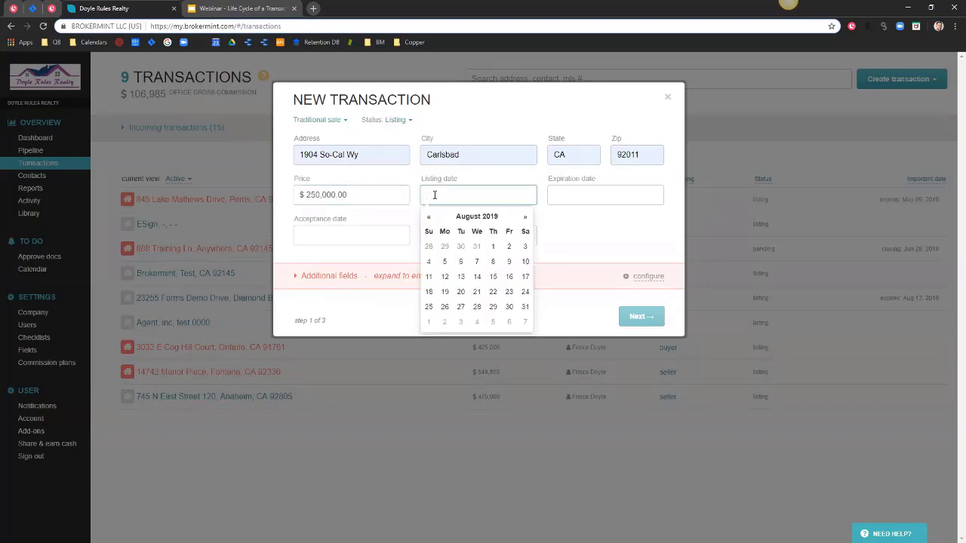
click(492, 247)
click(594, 194)
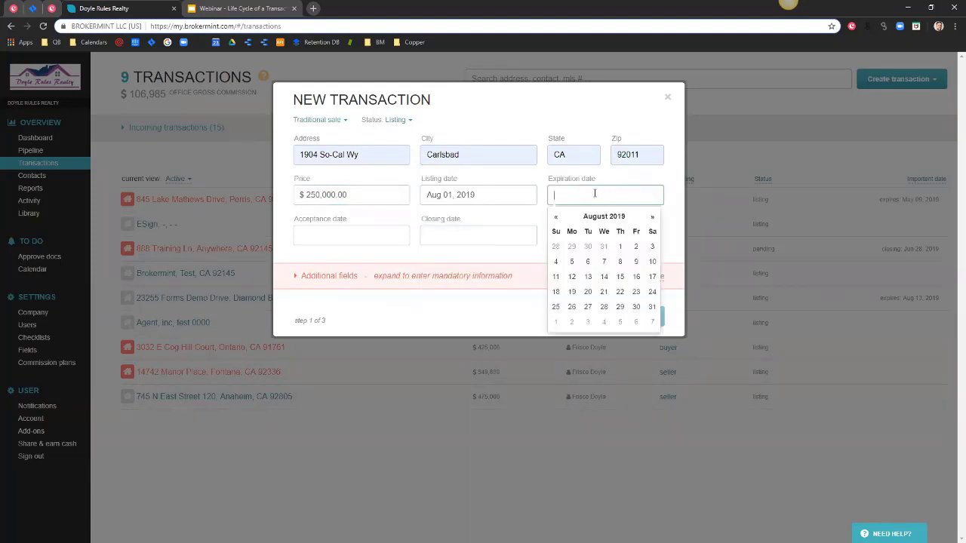
click(652, 217)
click(651, 217)
click(652, 216)
click(652, 216)
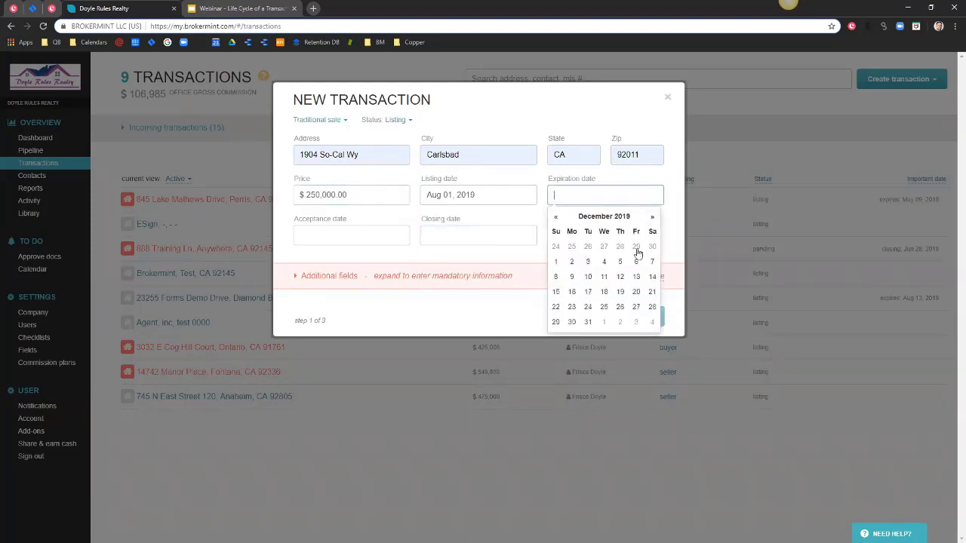
click(636, 262)
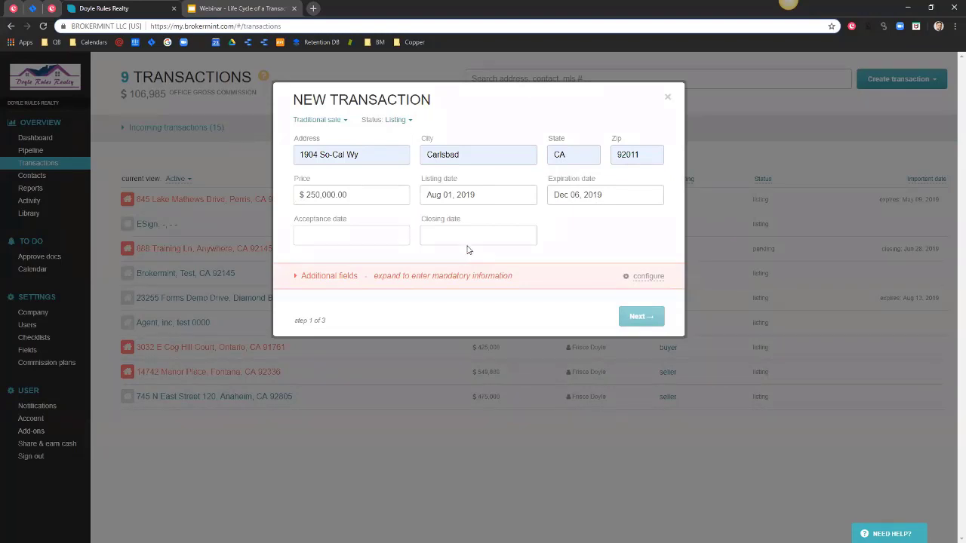
Enter 250000 as the Original List Price under Additional fields, then proceed to Agents & Commissions.
click(310, 277)
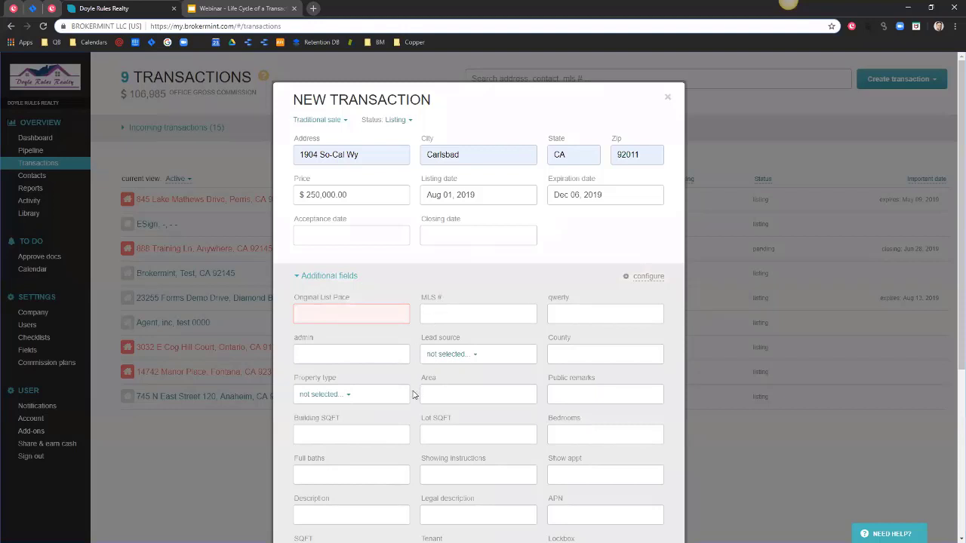
scroll(408, 393, down, 2)
scroll(407, 392, up, 1)
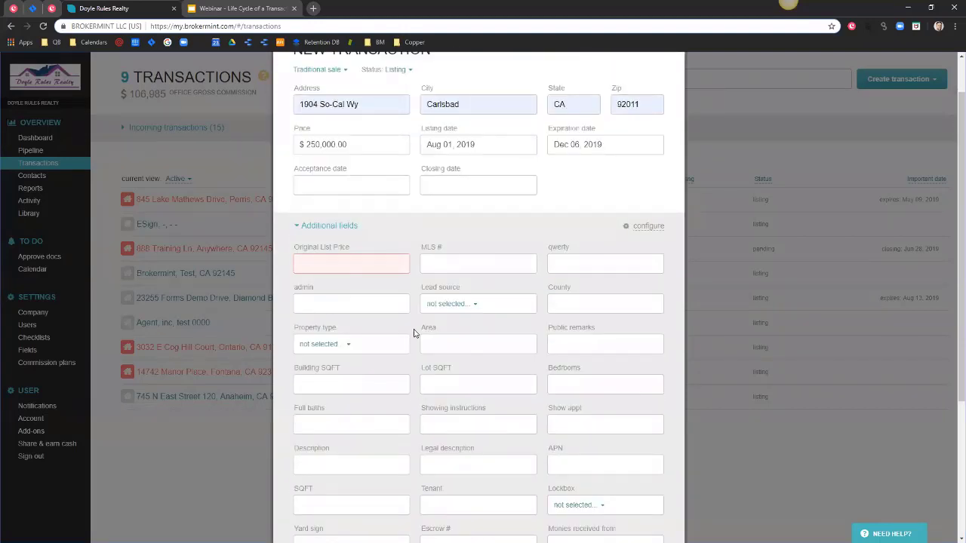
scroll(375, 260, down, 3)
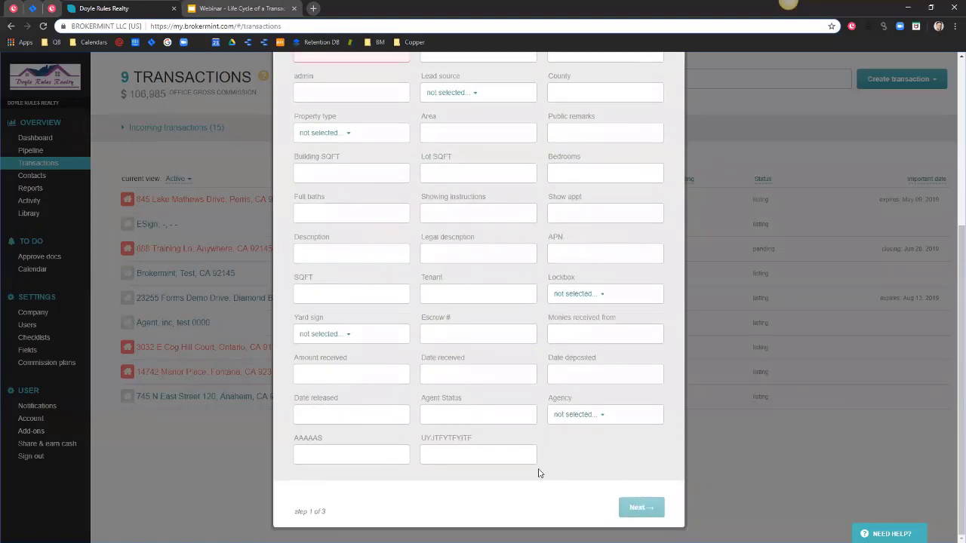
scroll(442, 452, up, 4)
click(340, 304)
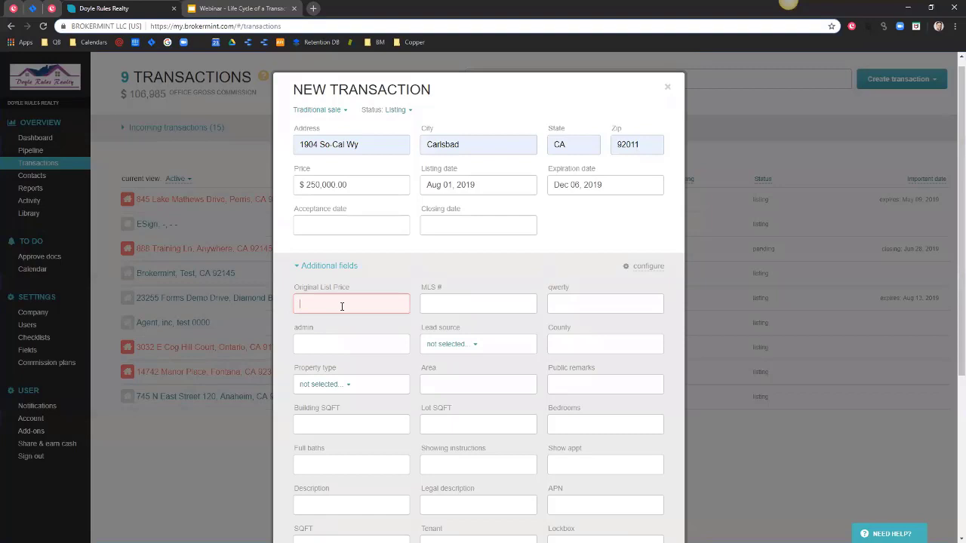
text(250000)
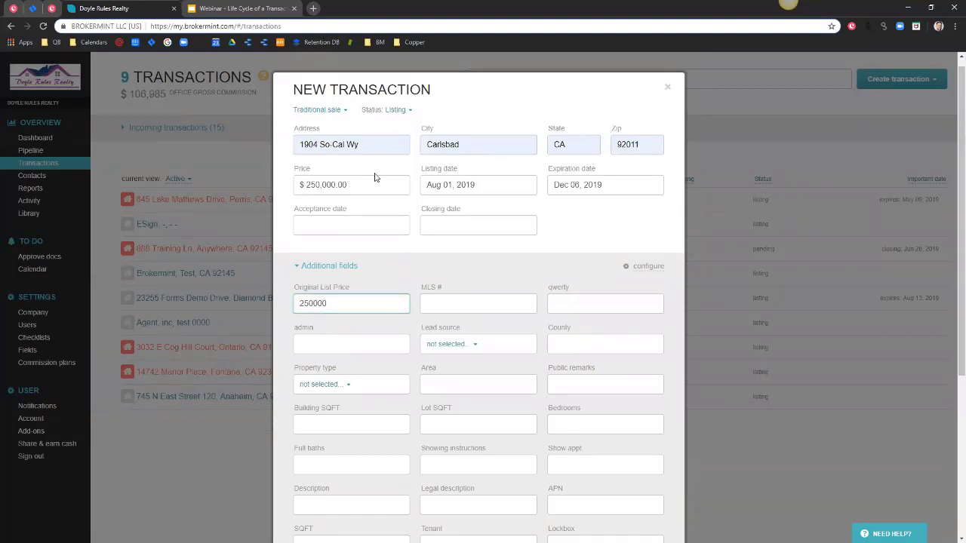
scroll(390, 271, down, 3)
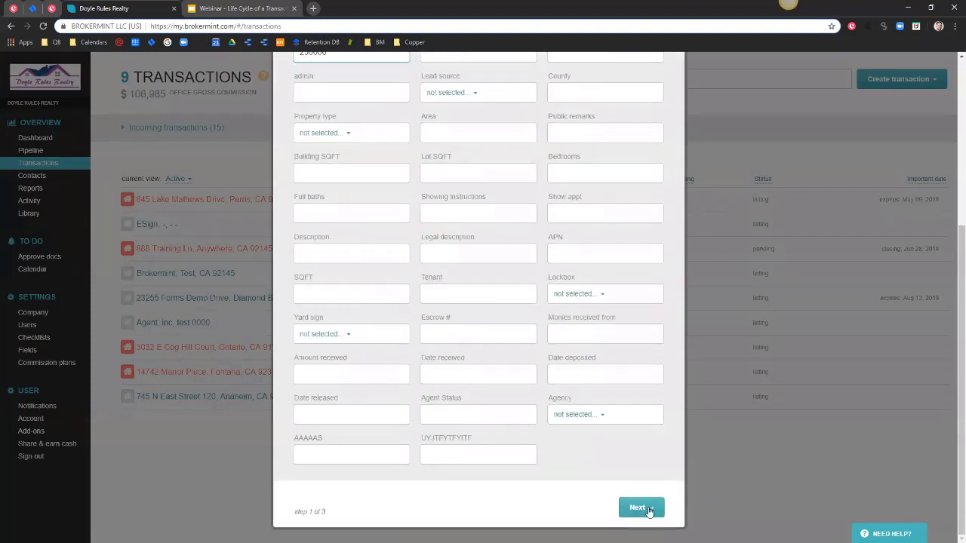
scroll(529, 453, up, 3)
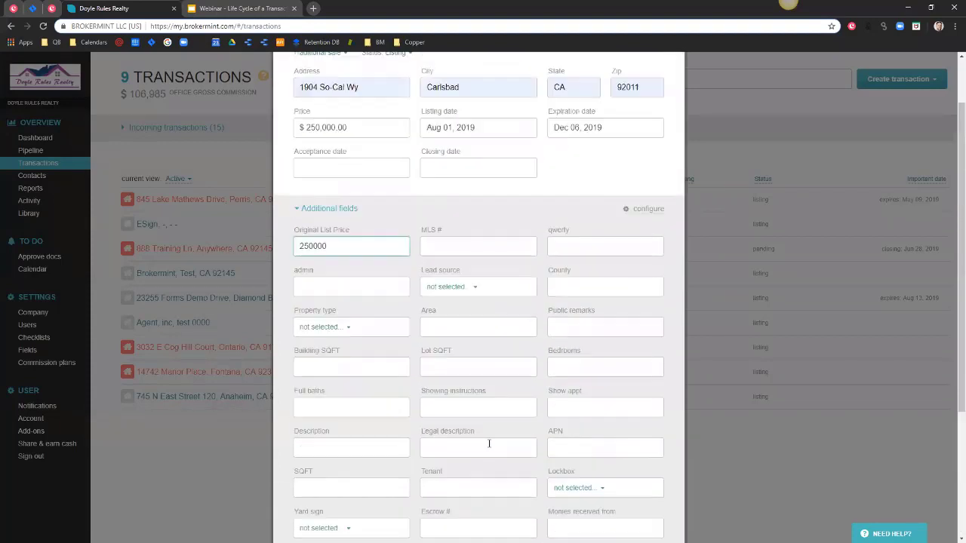
scroll(489, 444, up, 2)
click(351, 281)
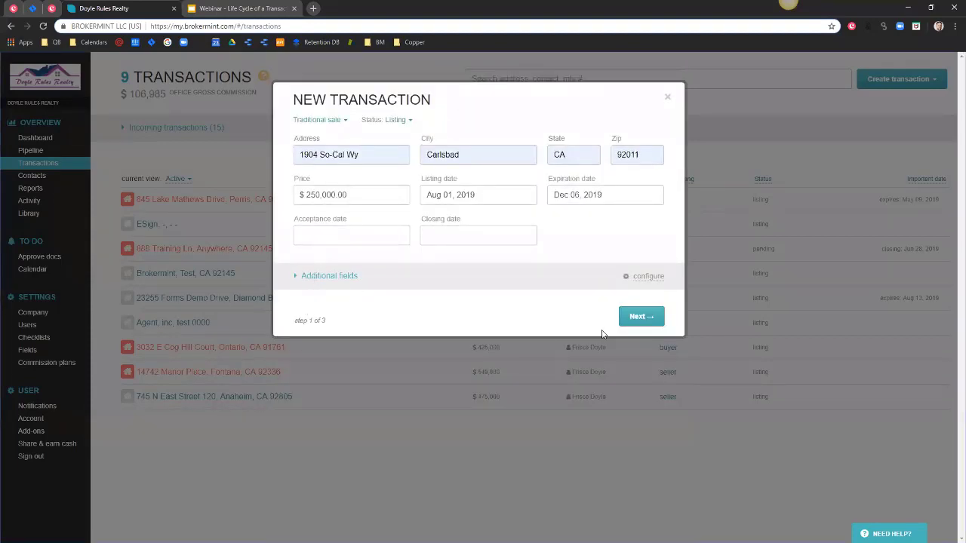
click(336, 278)
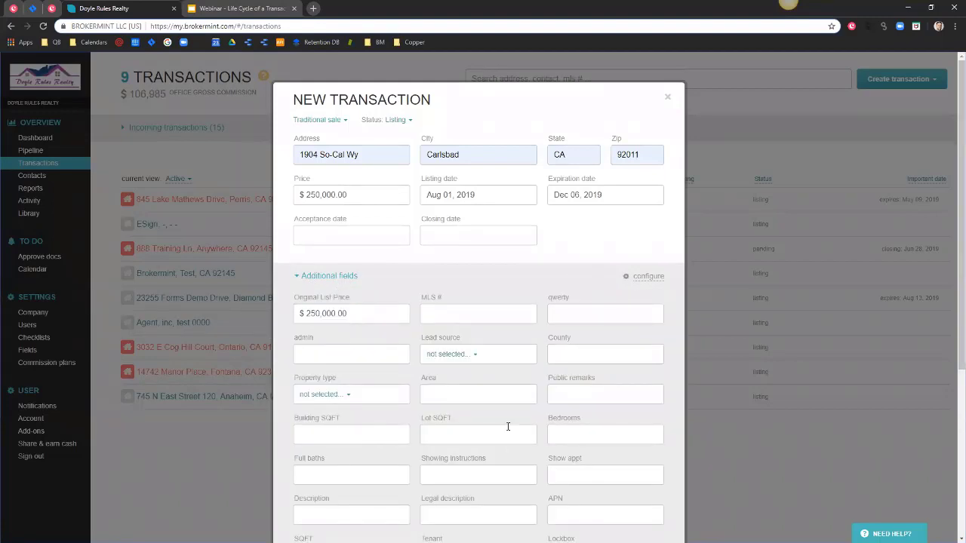
click(332, 278)
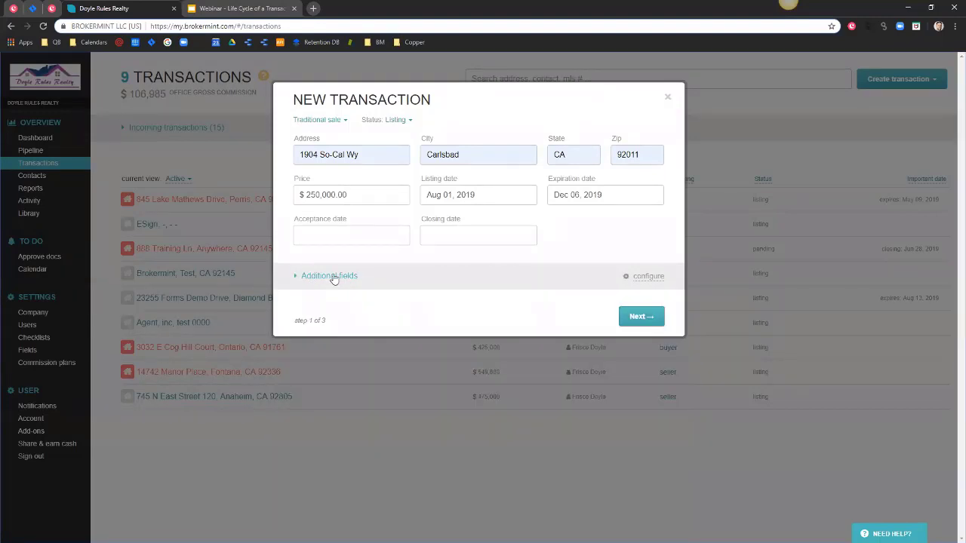
click(649, 319)
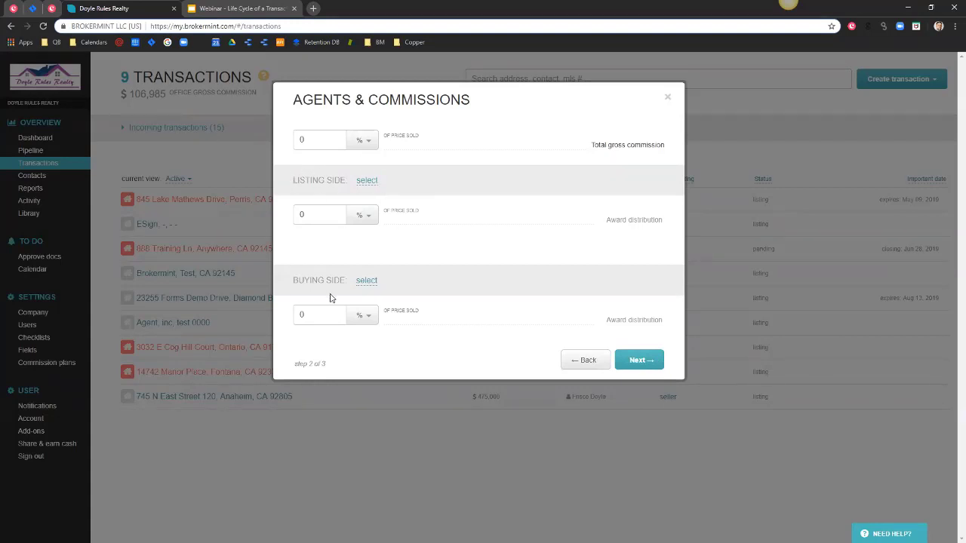
Select Doyle Rules Realty as the listing side's representative and save it.
click(366, 183)
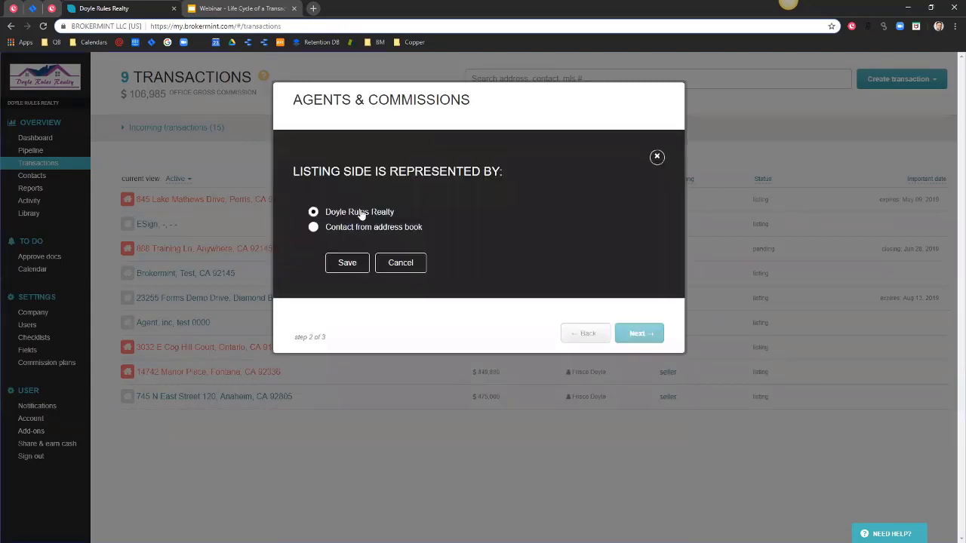
click(336, 261)
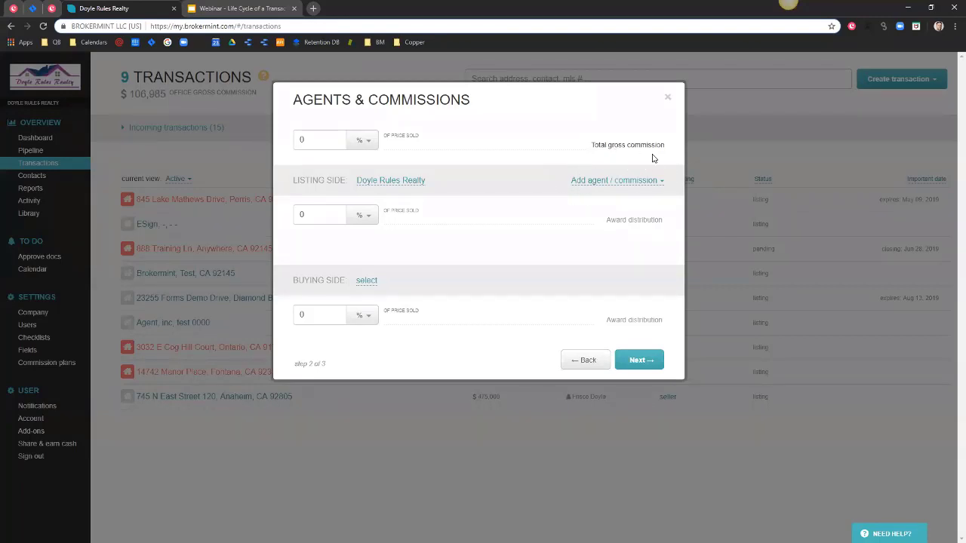
Add the listing-side agent by name on the 90/10 Agent Apprentice with no Admin Fee plan.
click(597, 184)
click(582, 207)
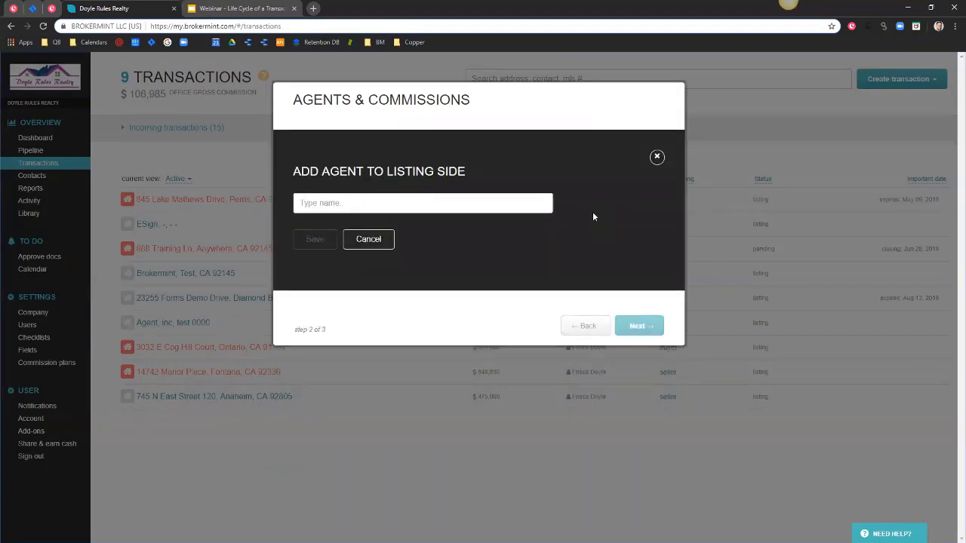
text(fris)
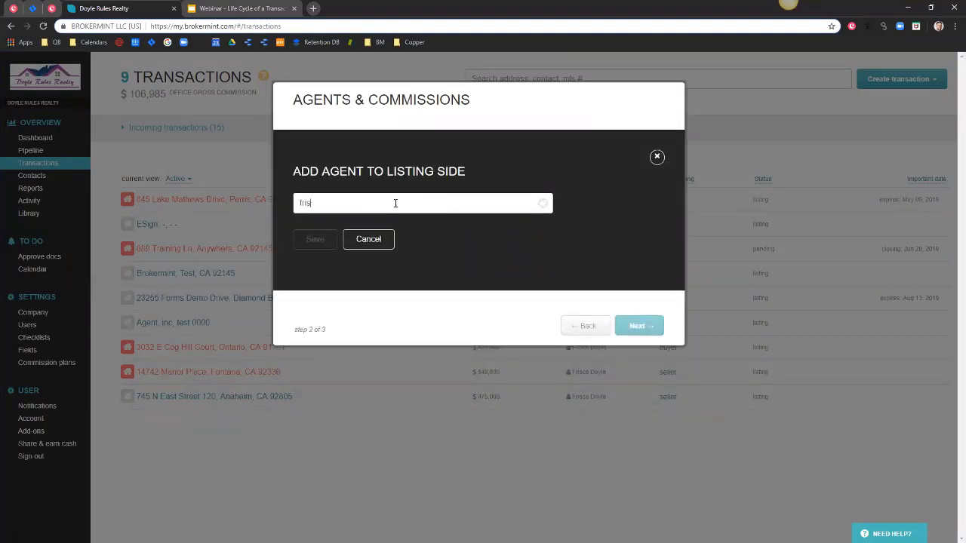
text(co)
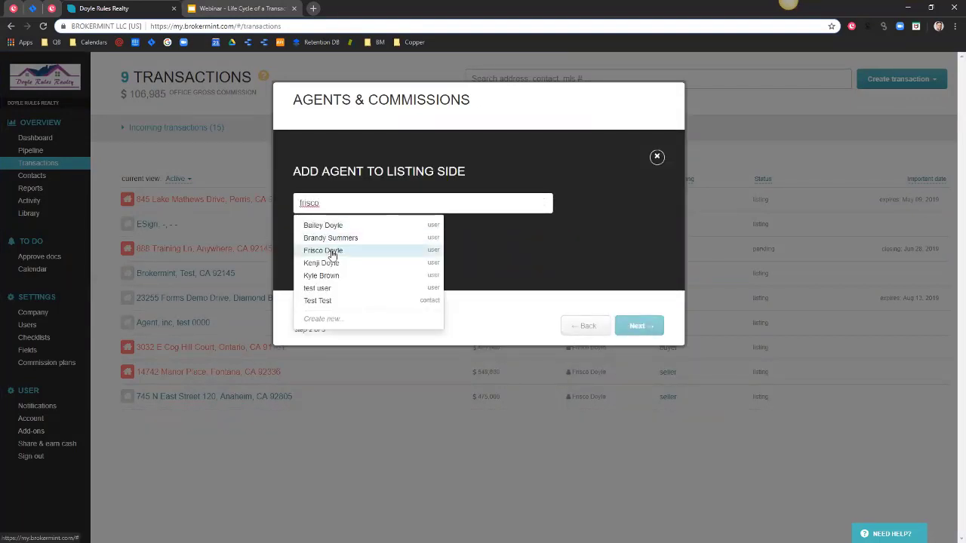
click(332, 250)
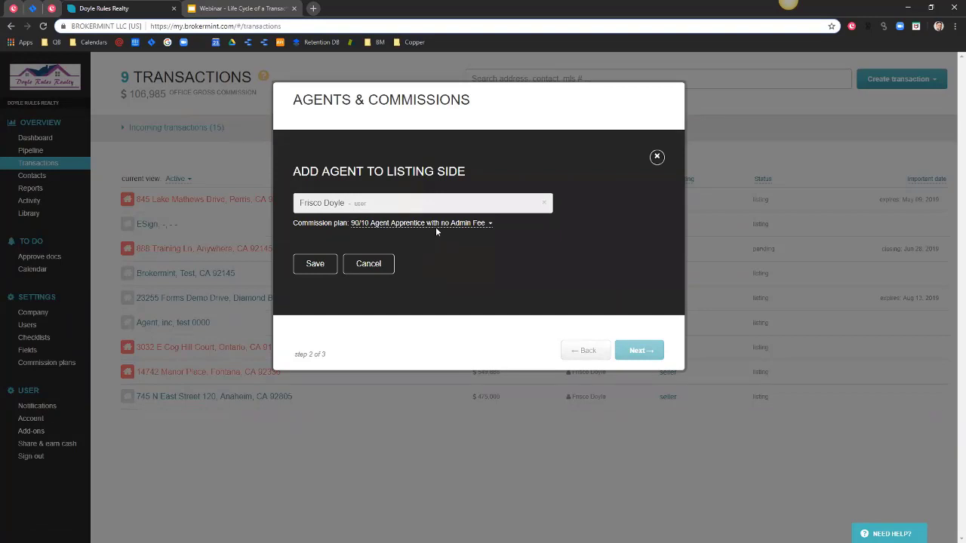
click(435, 224)
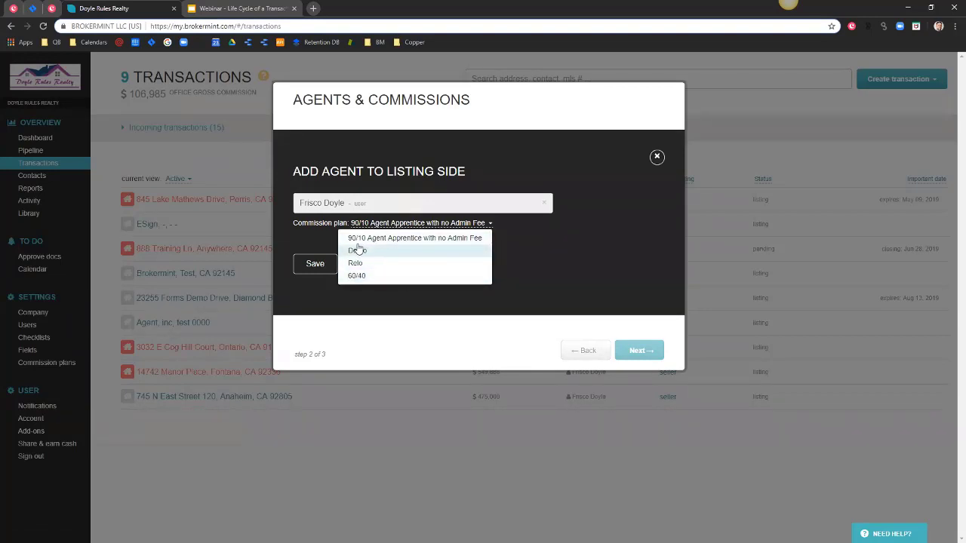
click(406, 240)
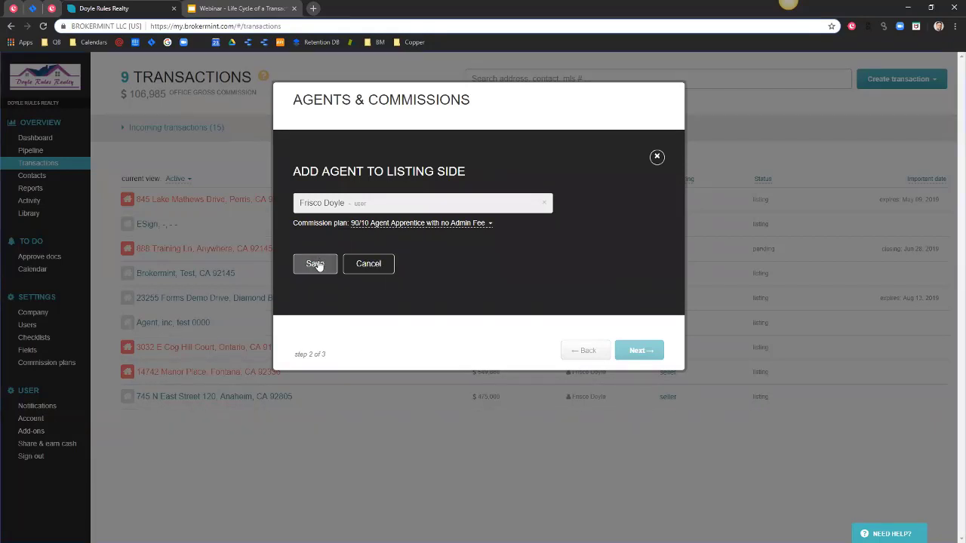
click(316, 264)
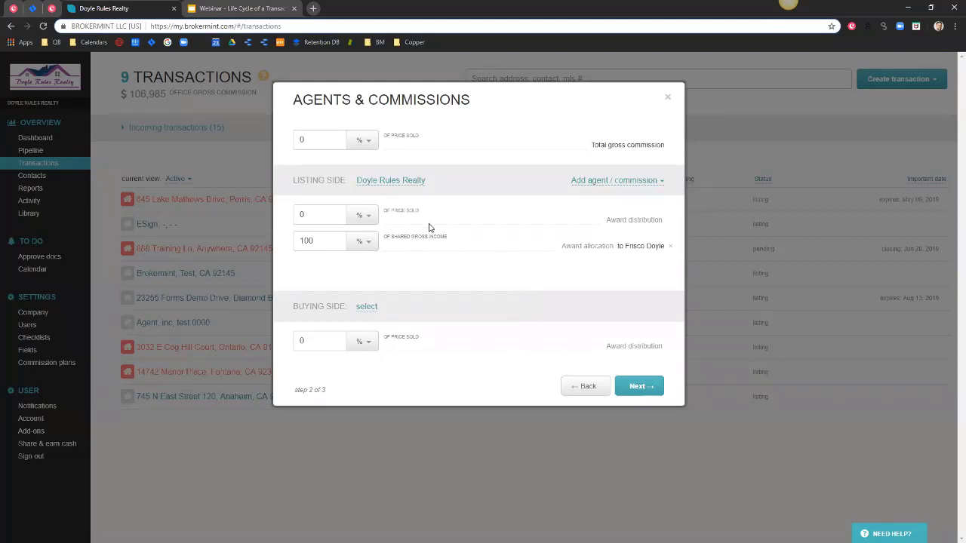
Change the listing-side award to a flat $3000, leaving 100% shared gross income on the agent.
click(302, 214)
text(3)
click(370, 217)
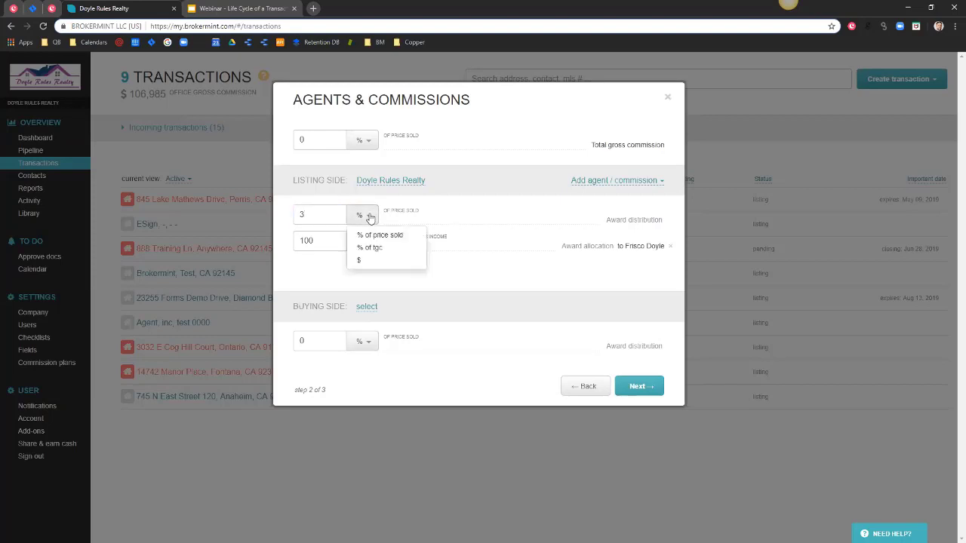
click(363, 262)
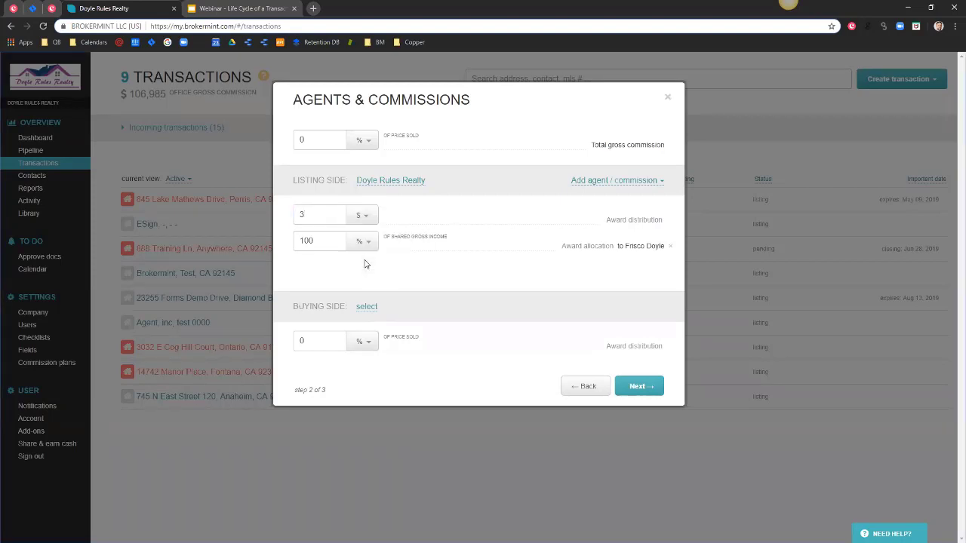
click(302, 215)
text(000)
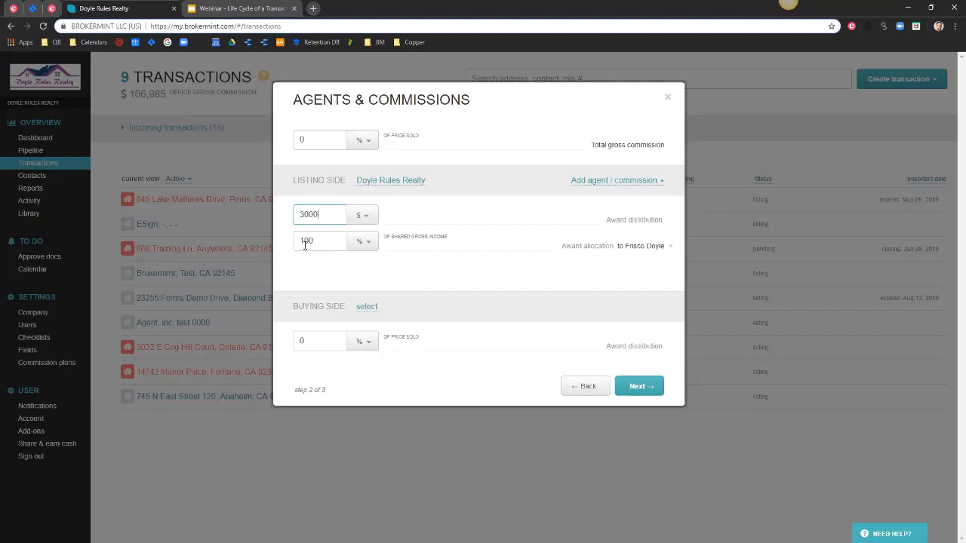
click(312, 242)
drag(312, 242, 301, 240)
click(315, 241)
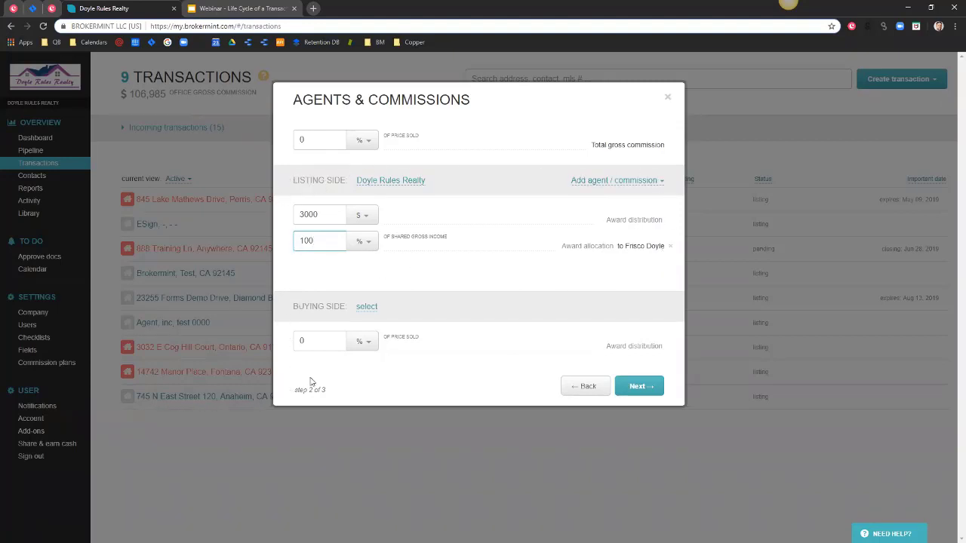
click(365, 307)
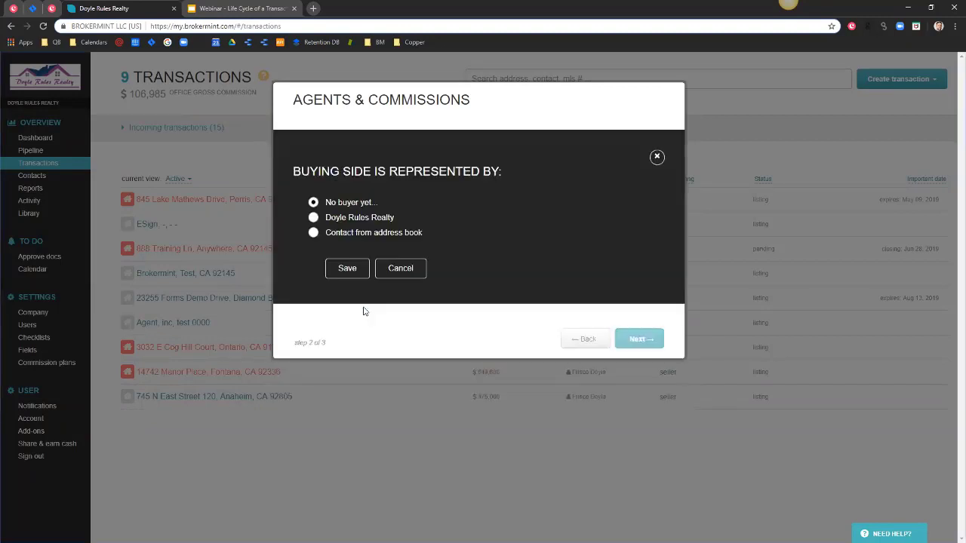
click(315, 236)
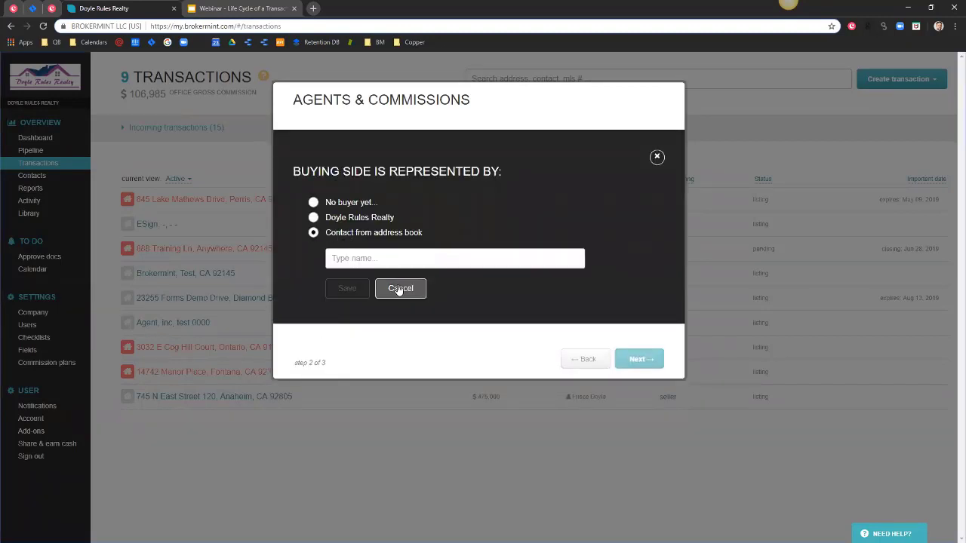
click(400, 289)
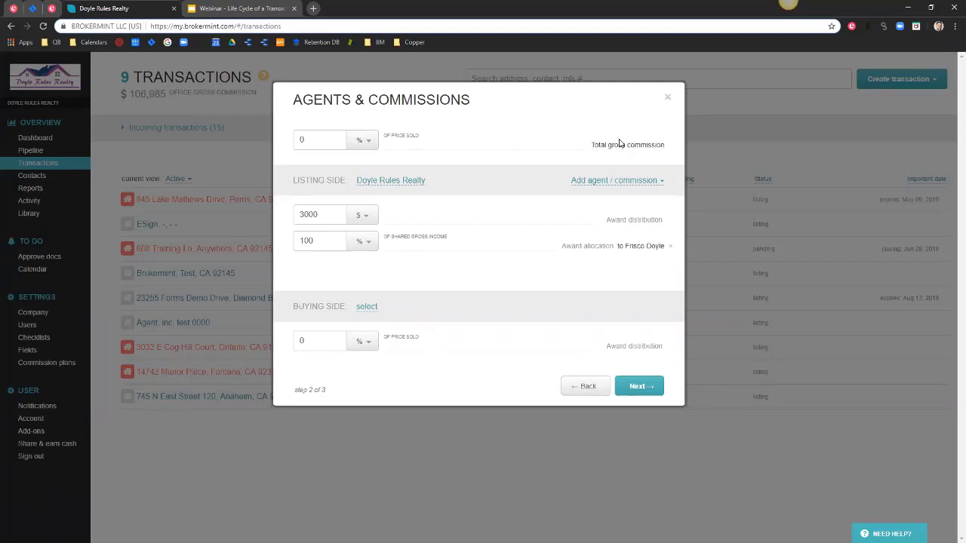
click(300, 139)
Set total gross commission to 6% and the listing award to 3% of price sold, then continue.
text(6)
click(365, 216)
click(370, 238)
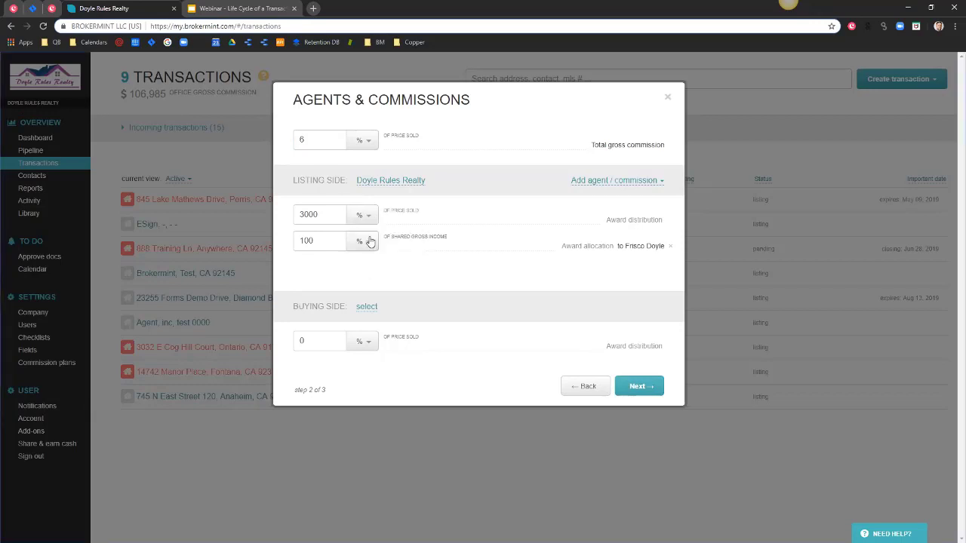
double_click(305, 215)
text(3)
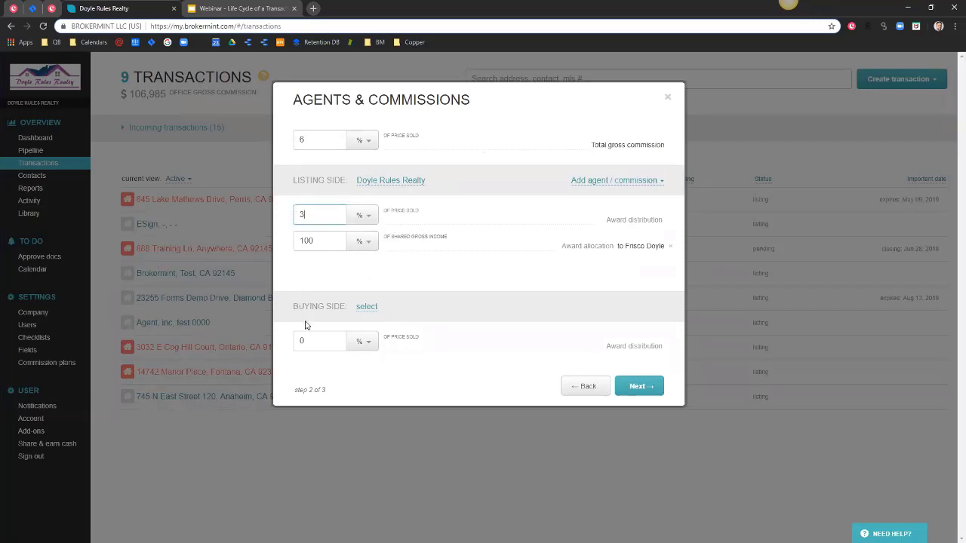
click(306, 341)
click(636, 386)
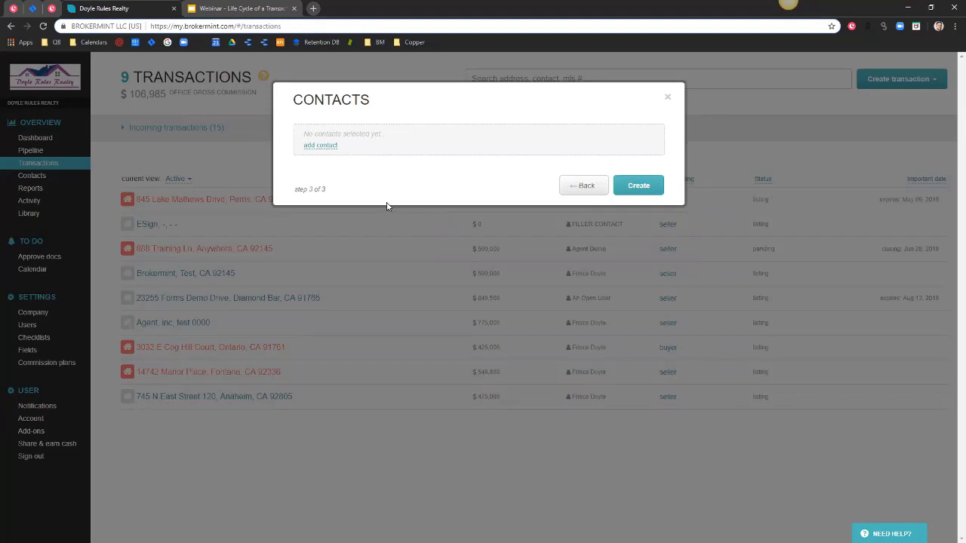
Attach an existing contact, found by name search, to the transaction with the Seller role.
click(316, 150)
scroll(347, 226, down, 3)
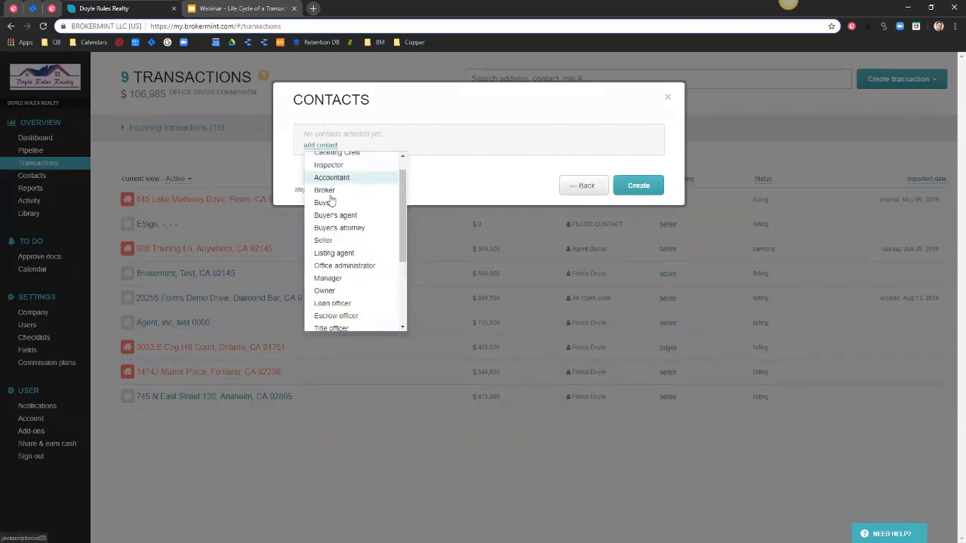
scroll(332, 309, up, 3)
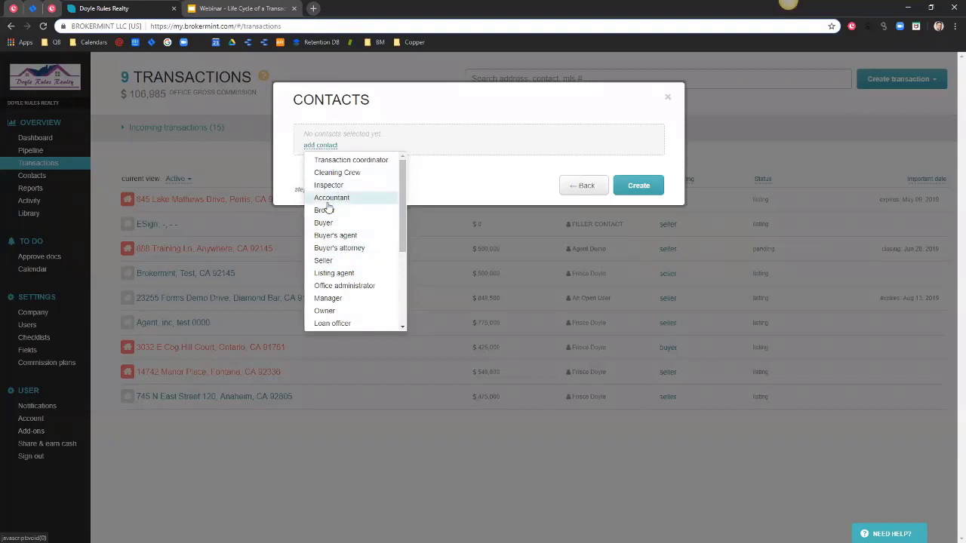
click(328, 261)
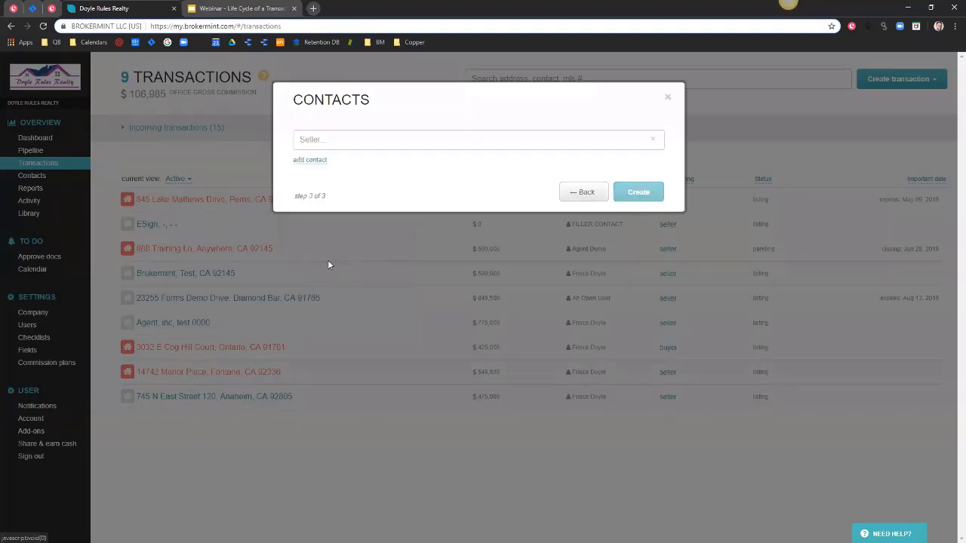
click(343, 141)
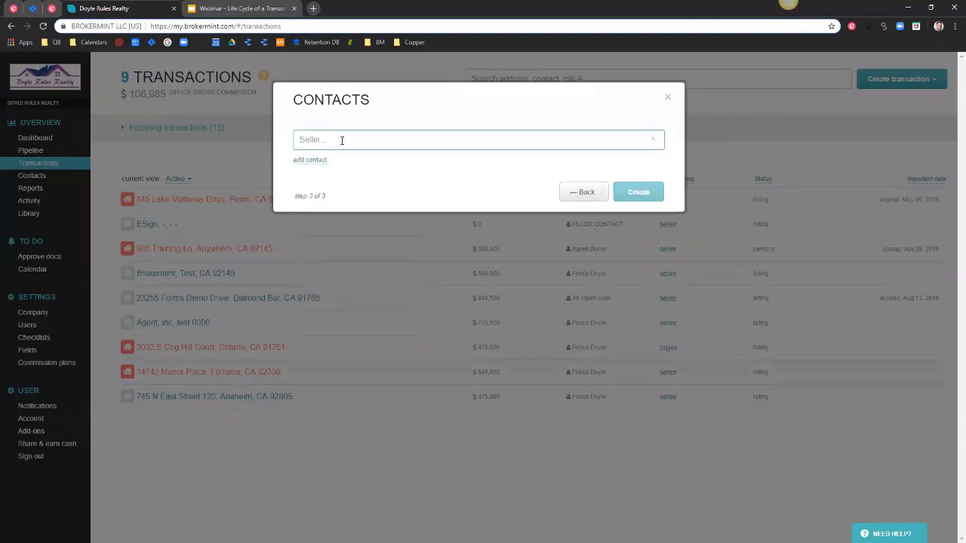
text(casey)
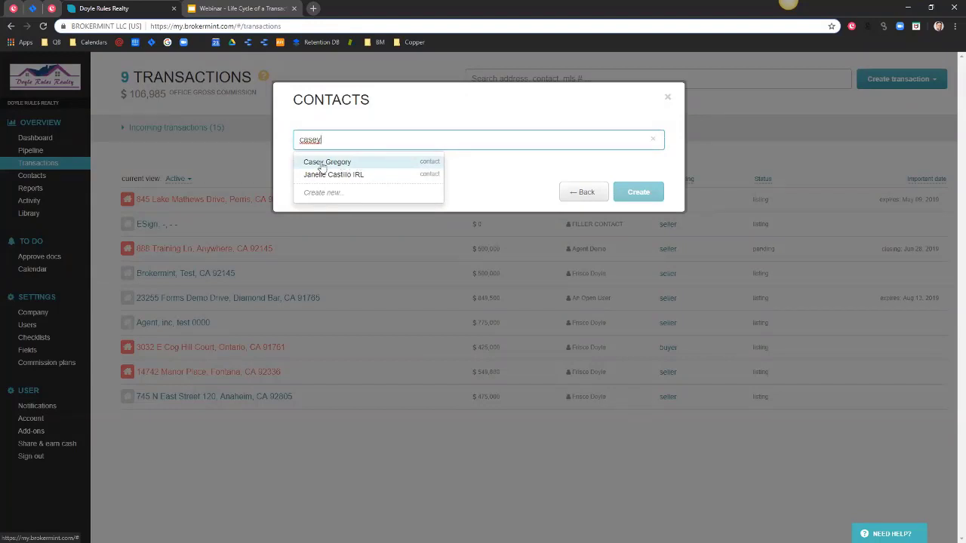
click(330, 163)
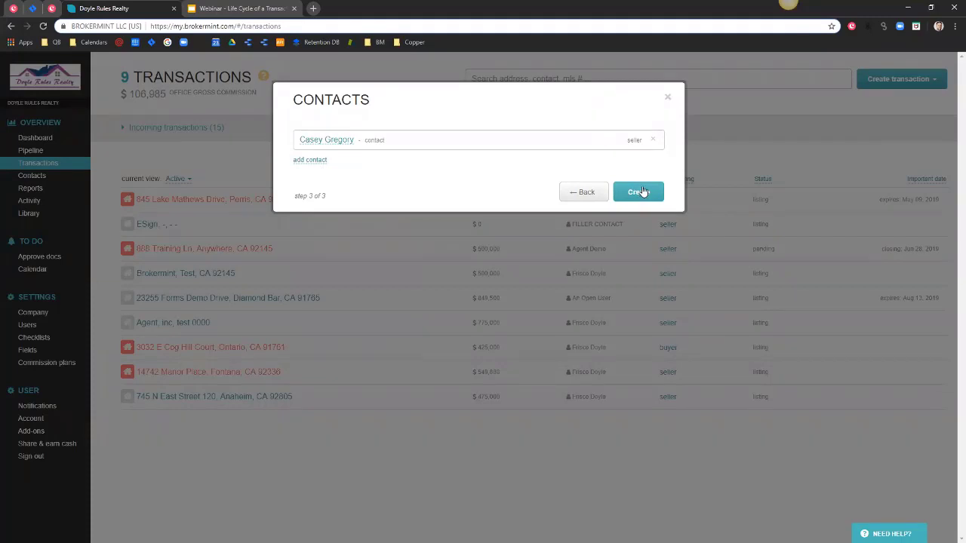
Begin a second seller entry, then cancel the new contact form and remove the empty row.
click(309, 161)
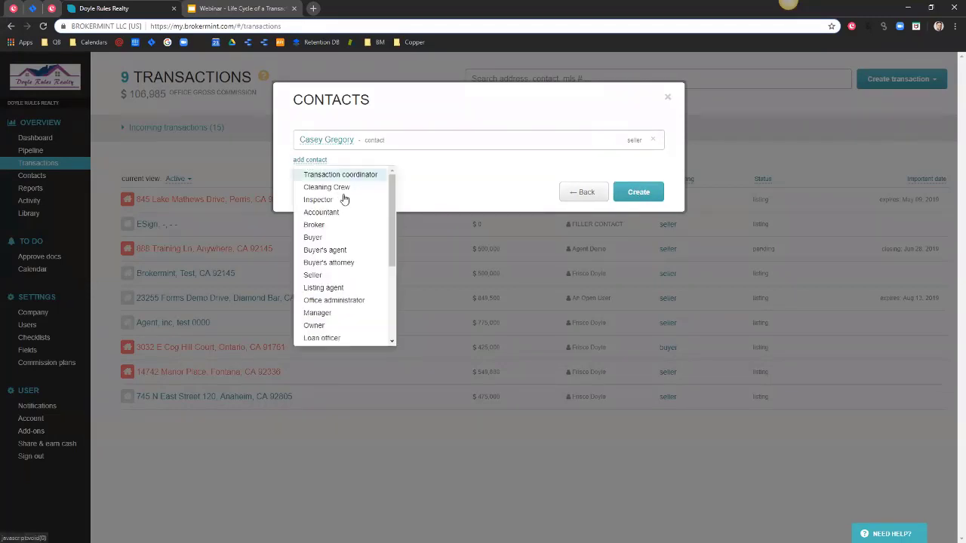
click(312, 274)
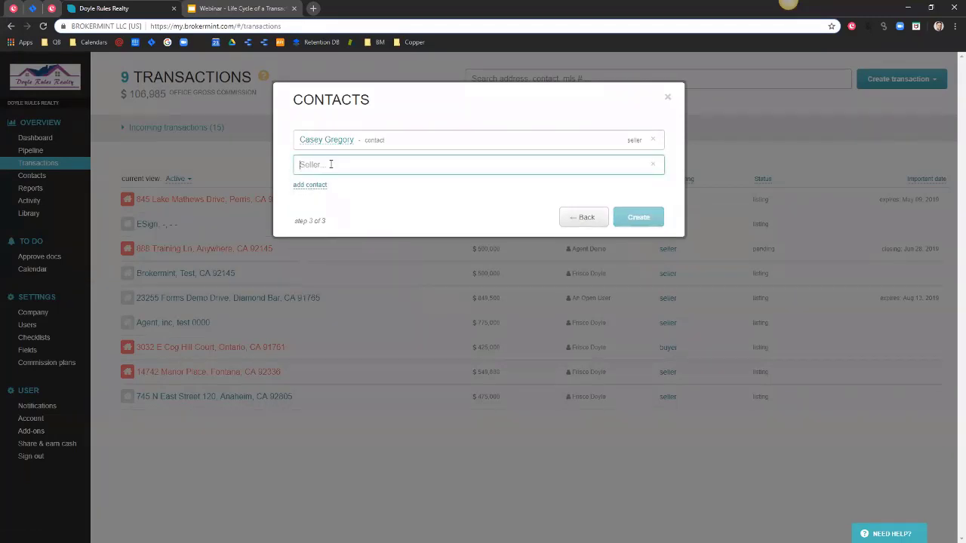
text(Bob Bl)
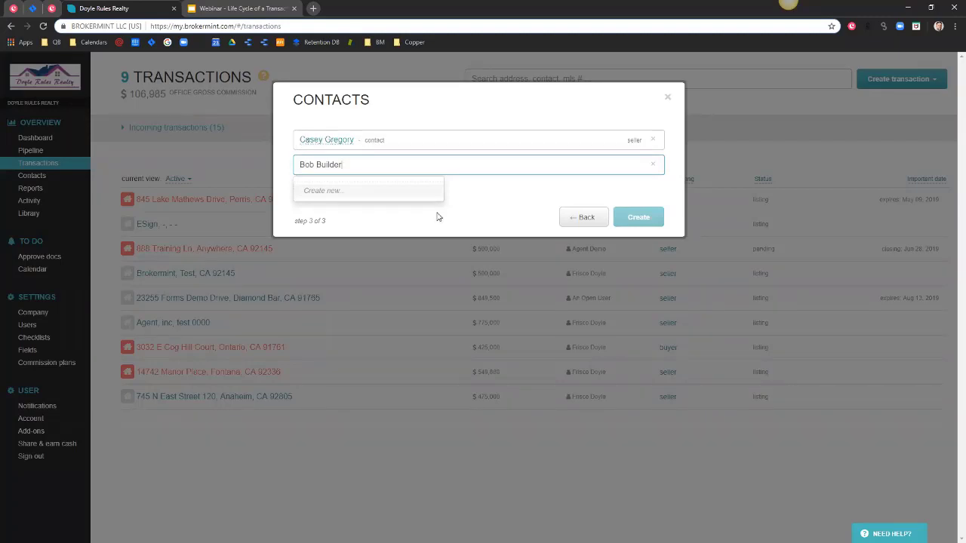
key(Return)
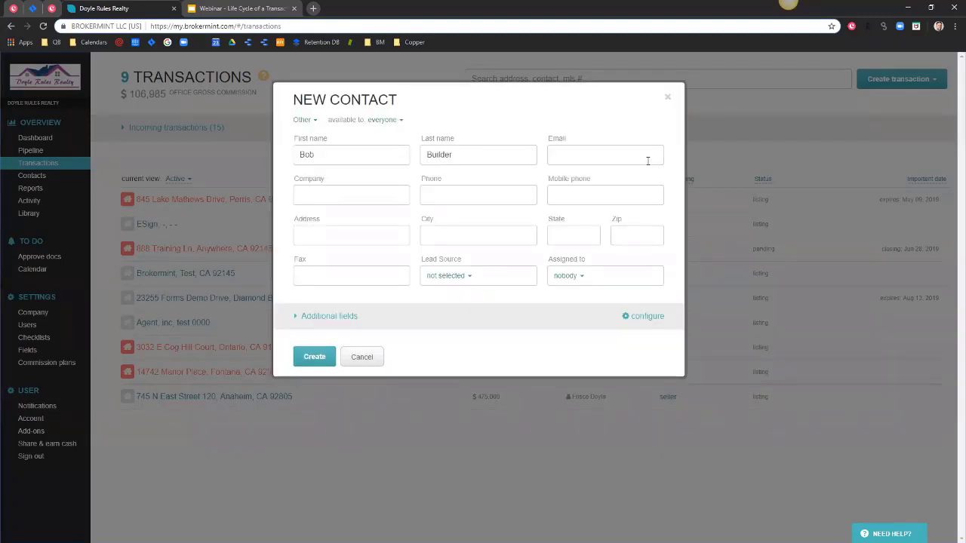
click(351, 358)
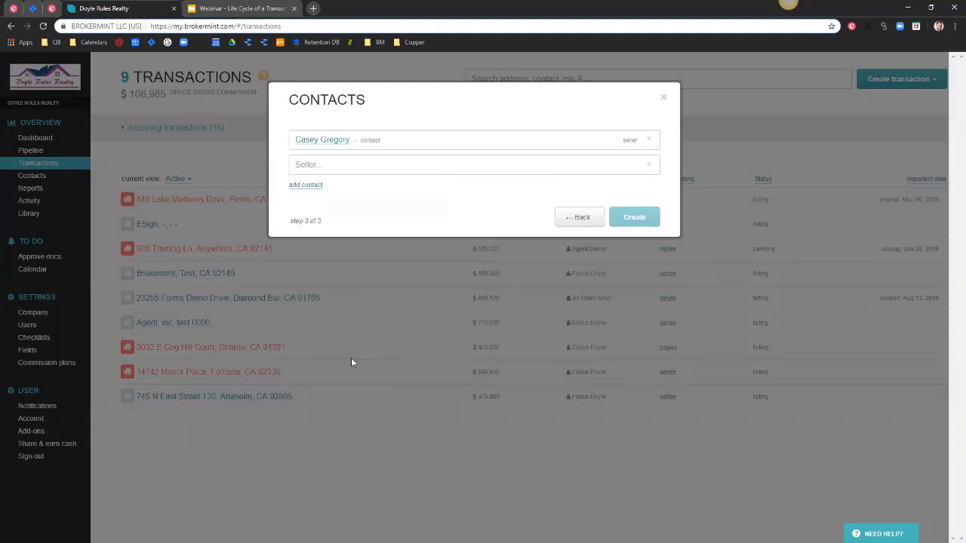
click(651, 165)
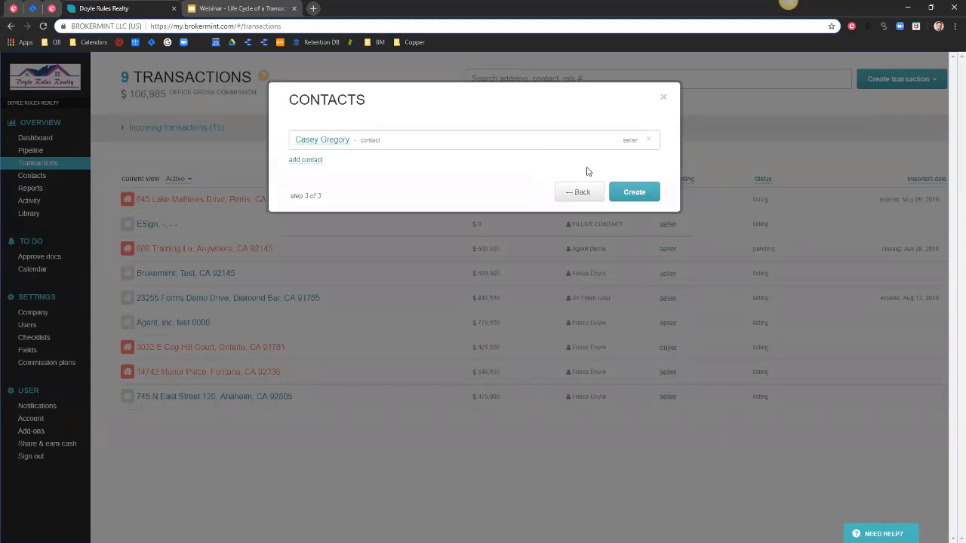
click(634, 193)
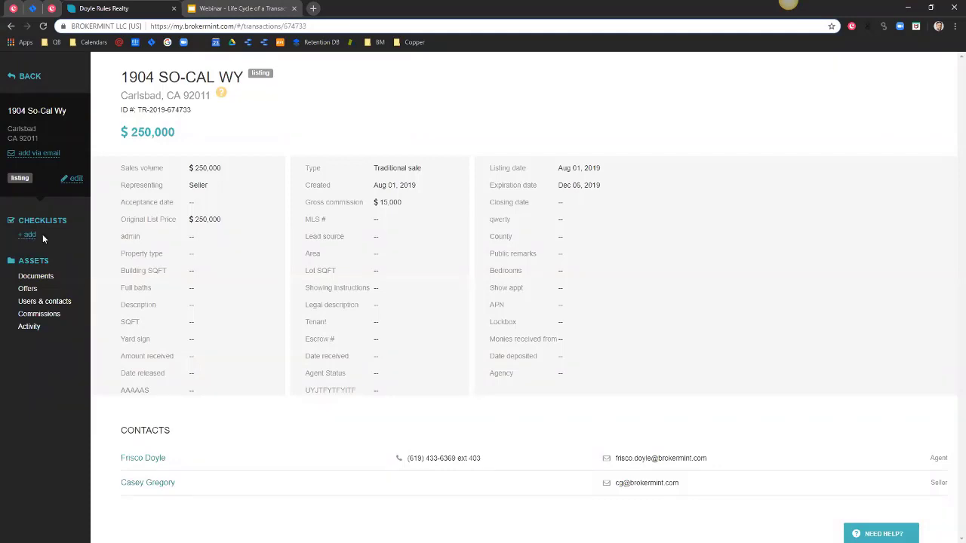
click(29, 236)
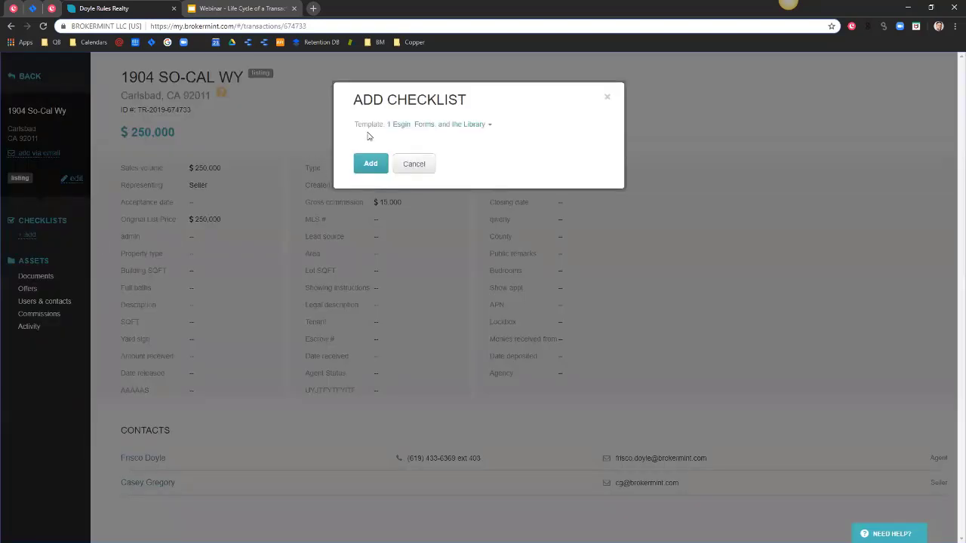
Add the Listing checklist template with a transaction coordinator and an office administrator chosen from contacts.
click(456, 125)
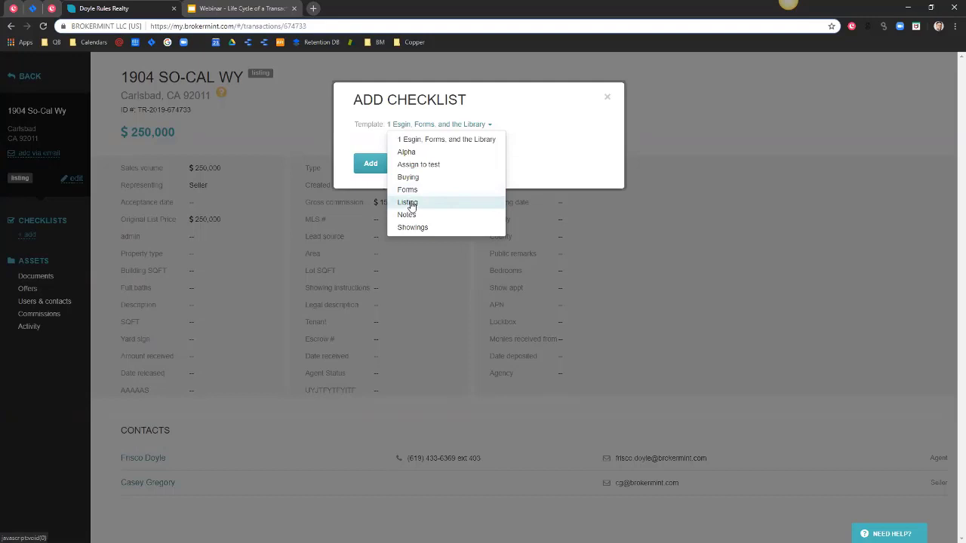
click(410, 203)
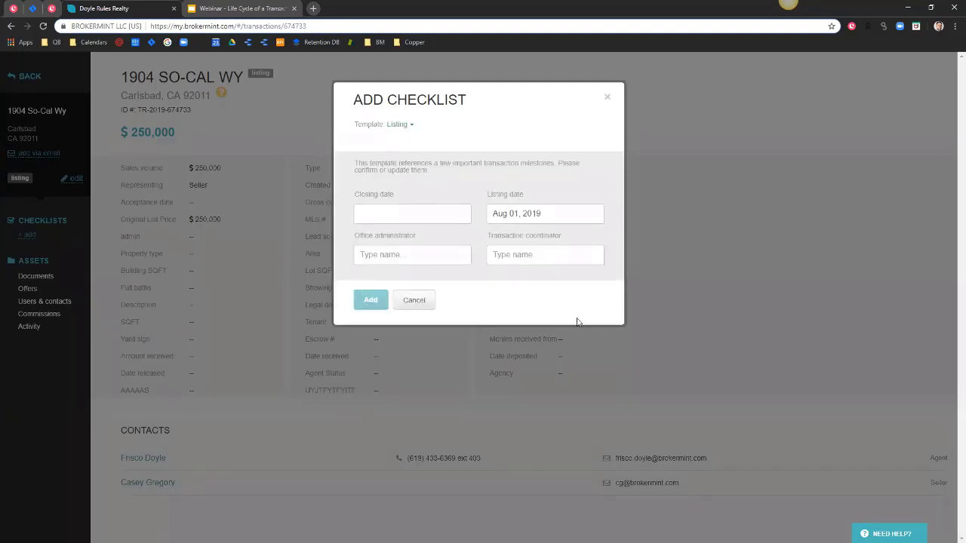
click(399, 217)
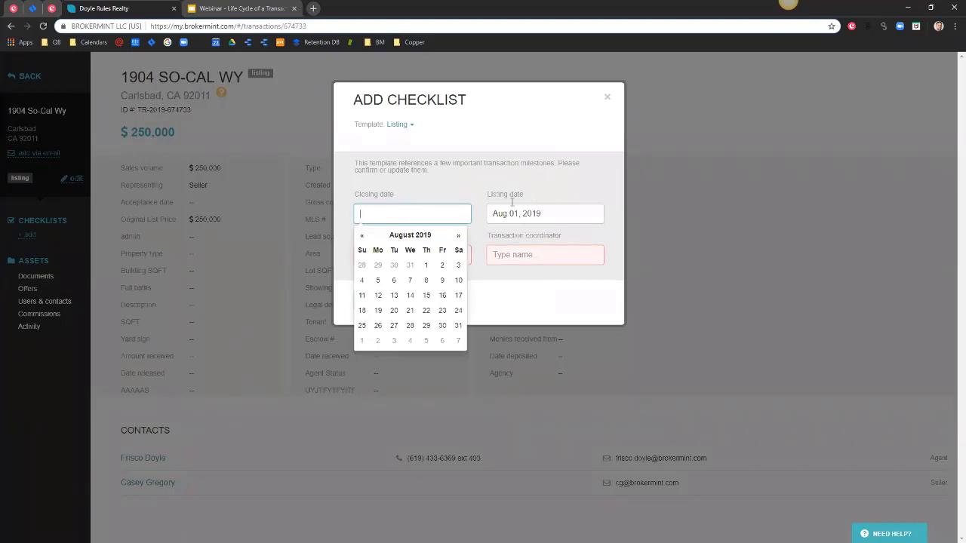
click(534, 255)
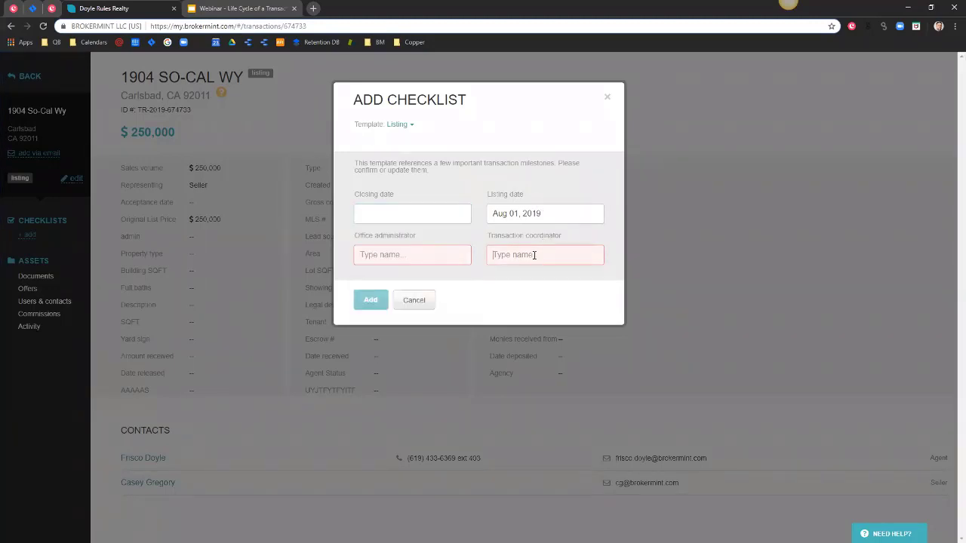
text(casey)
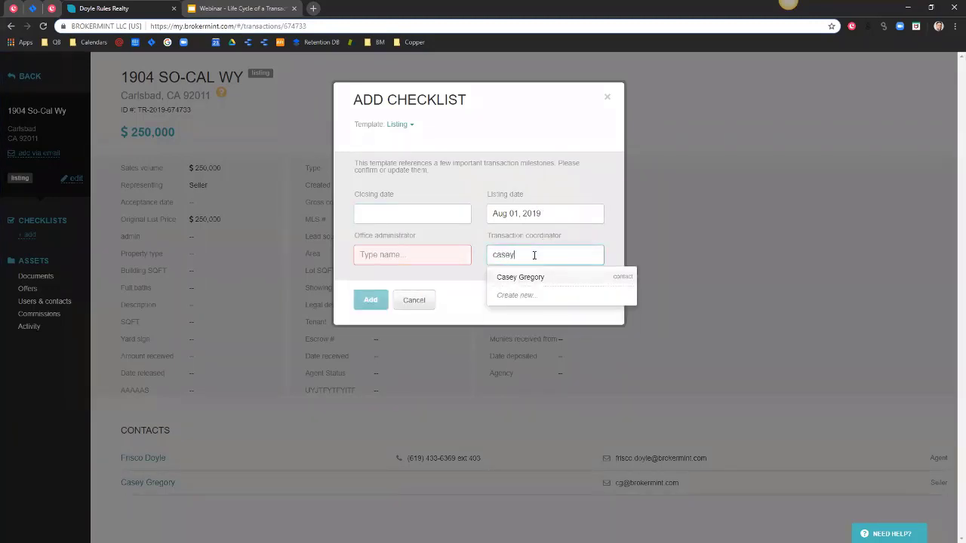
click(539, 277)
click(393, 255)
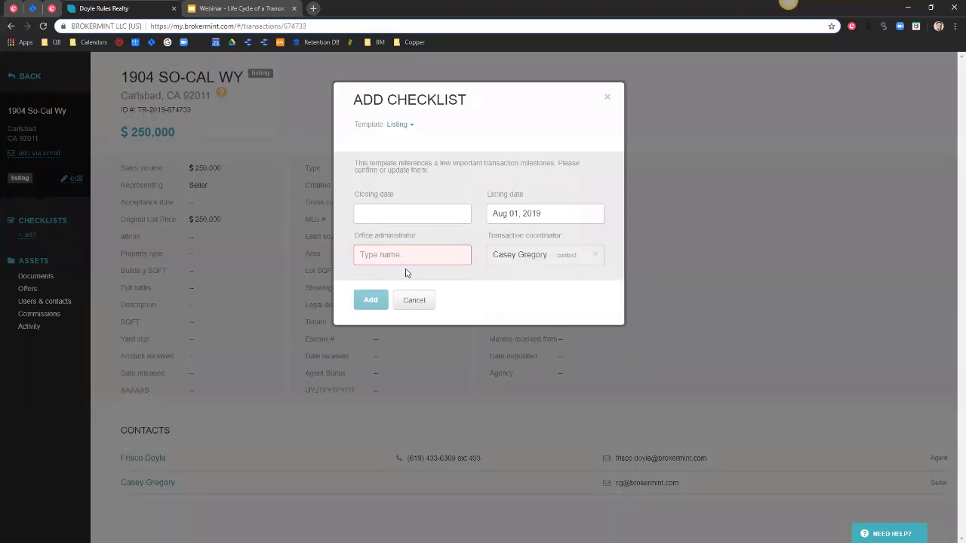
text(lau)
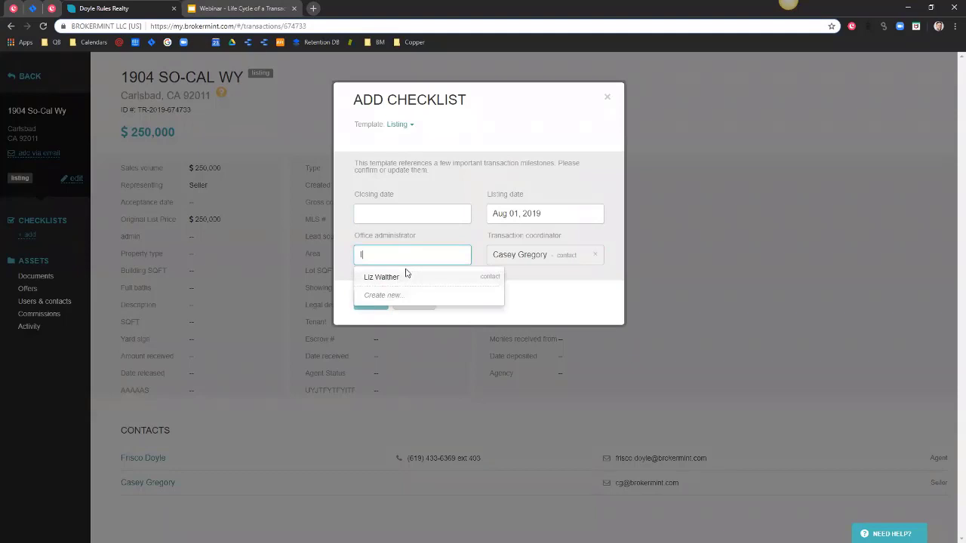
click(406, 277)
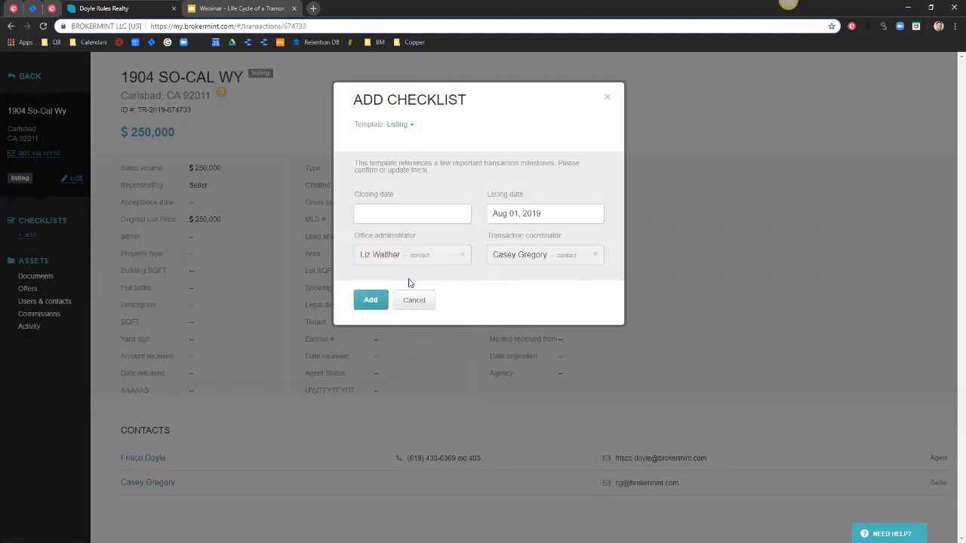
click(371, 302)
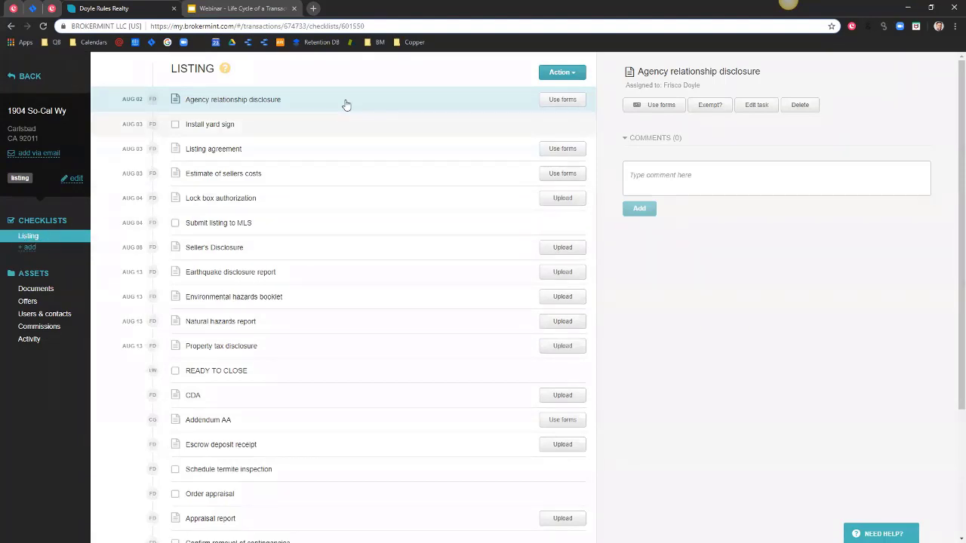
Tick off the Install yard sign and Submit listing to MLS tasks as done.
scroll(372, 214, down, 1)
scroll(362, 257, down, 3)
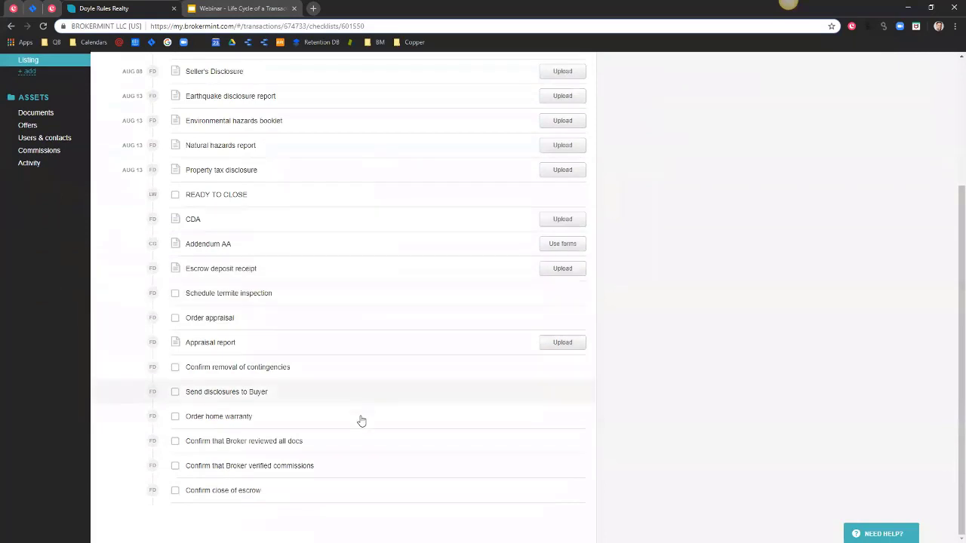
scroll(380, 483, up, 2)
scroll(380, 484, up, 1)
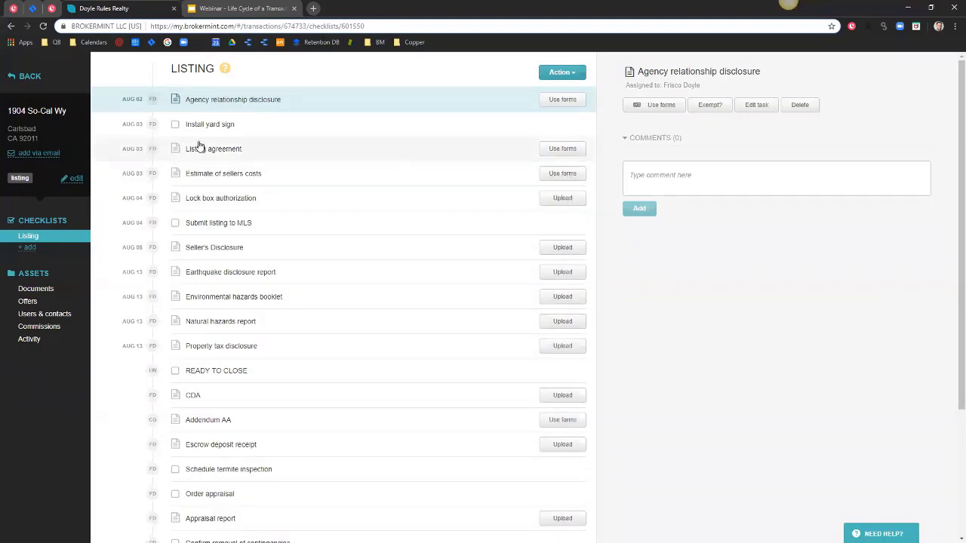
click(175, 125)
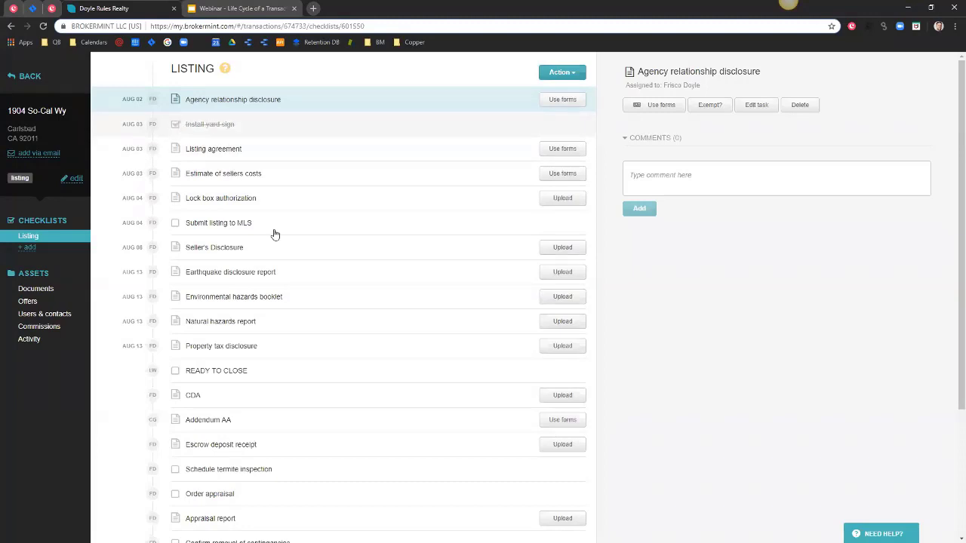
click(175, 225)
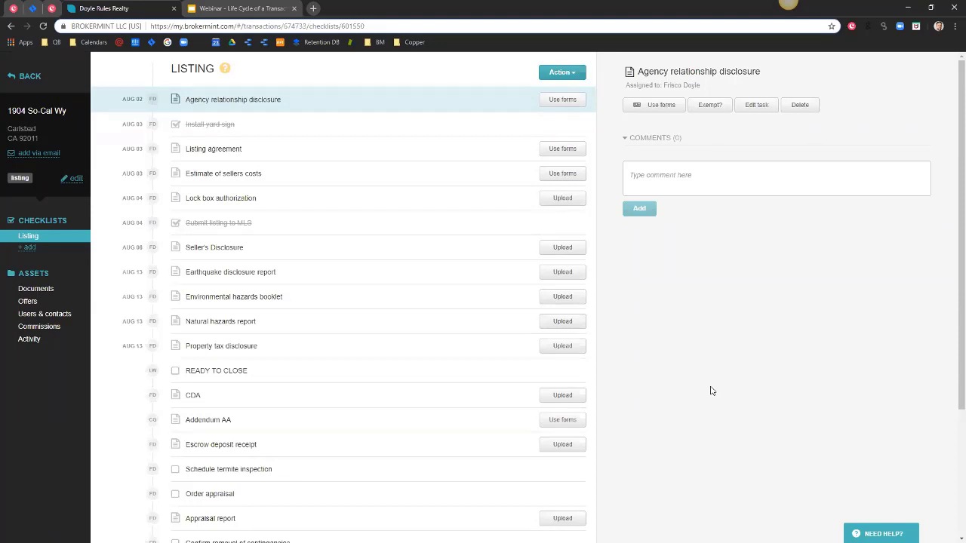
Upload Appraisal report.pdf to the Lock box authorization task.
click(557, 199)
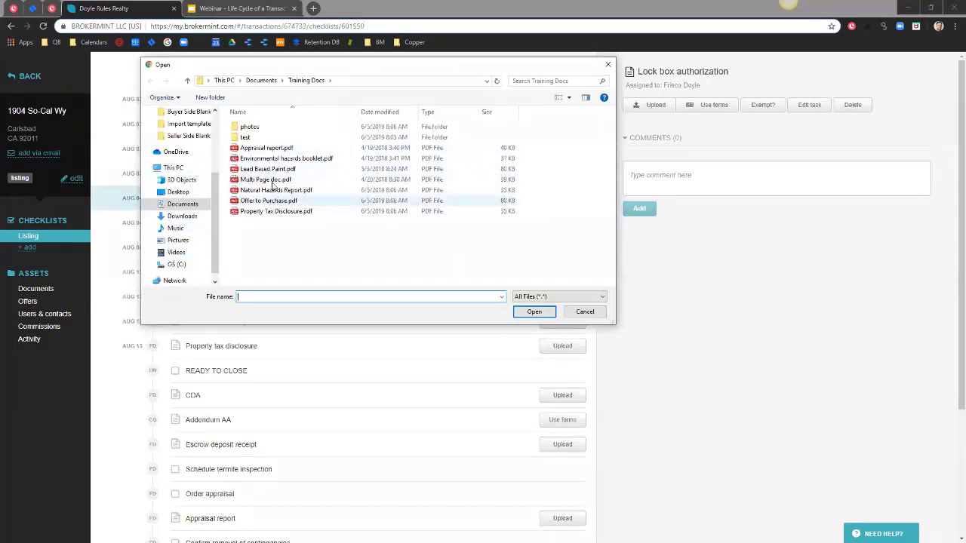
click(257, 149)
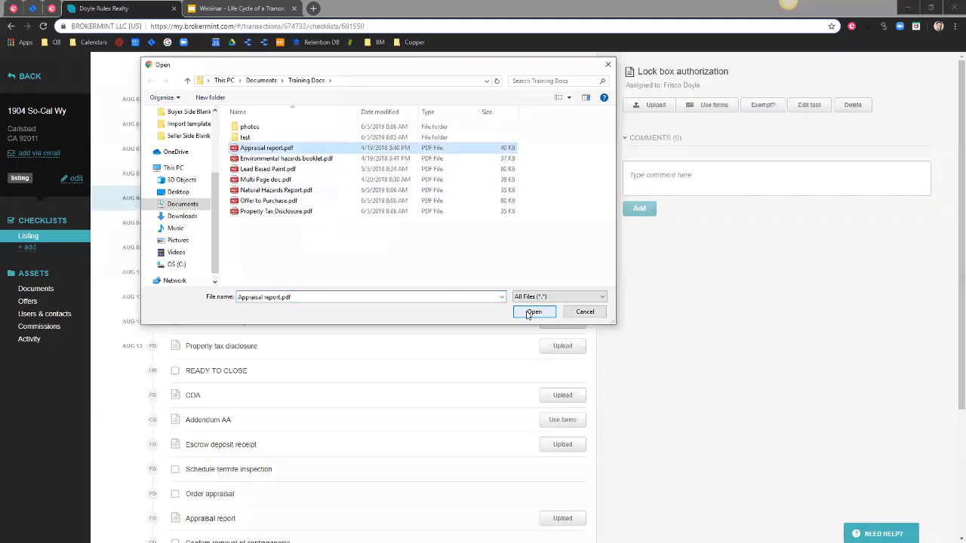
click(534, 311)
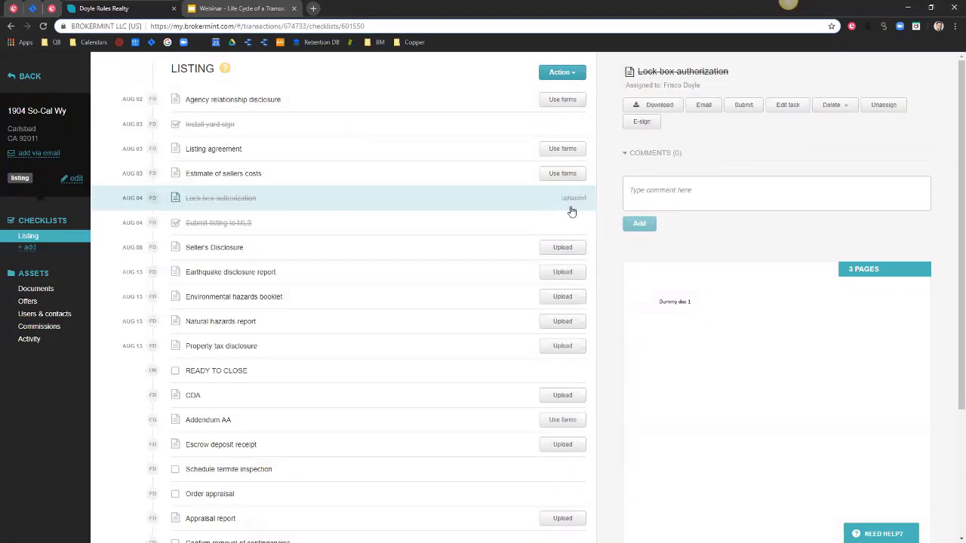
scroll(742, 459, down, 2)
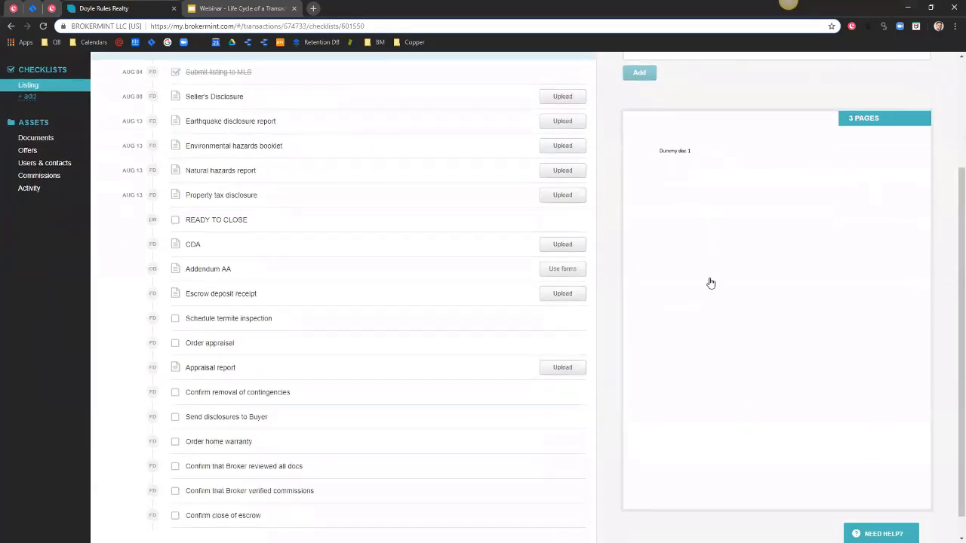
scroll(709, 283, up, 2)
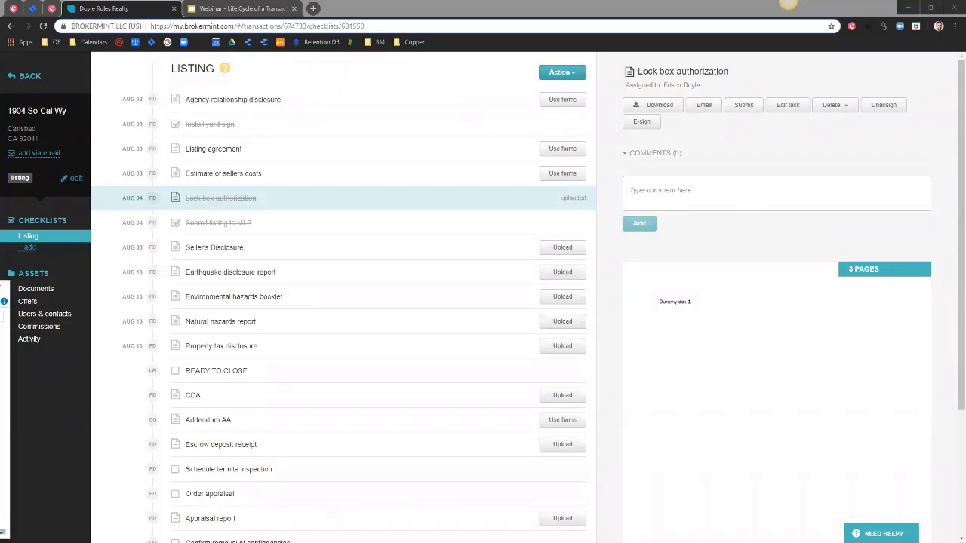
Drag the seven Training Docs PDFs from File Explorer onto the Brokermint transaction page.
key(alt+Tab)
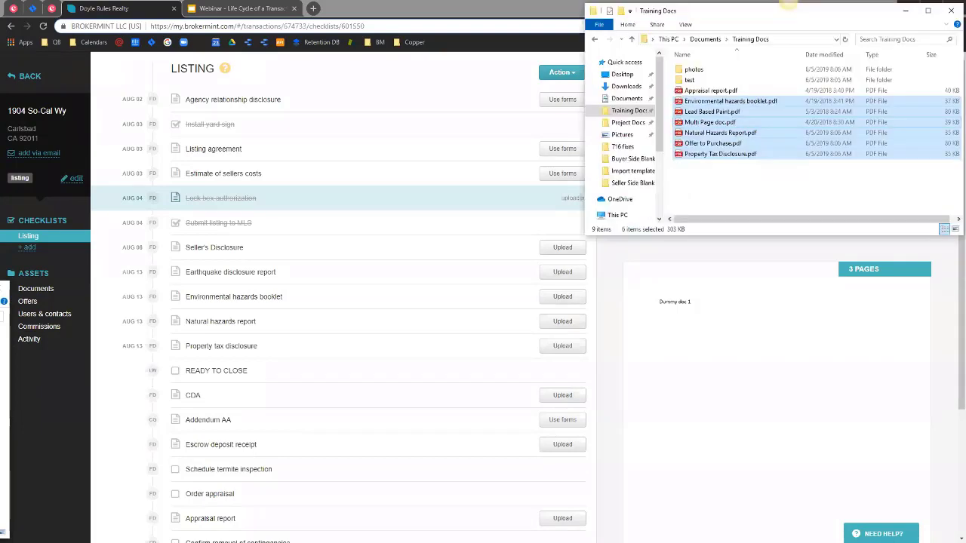
click(787, 187)
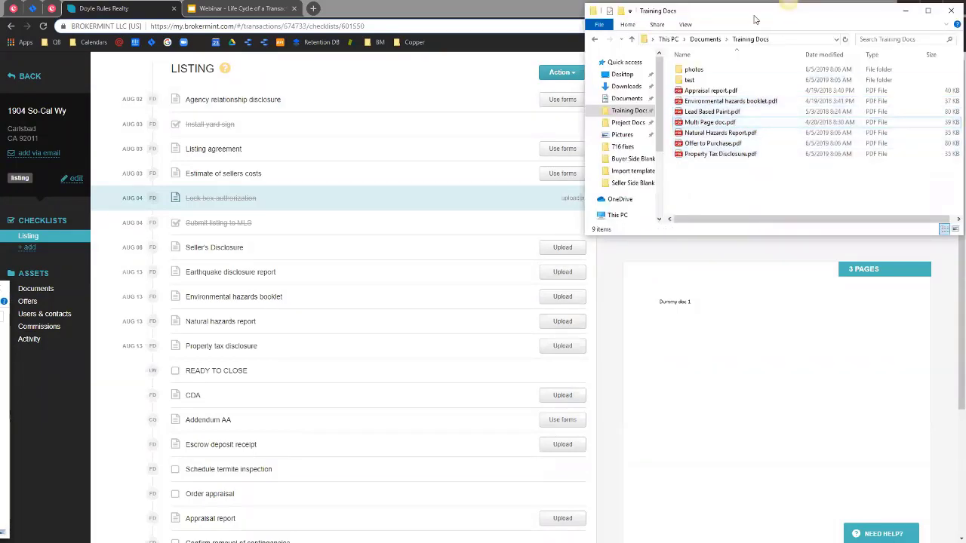
drag(754, 19, 749, 102)
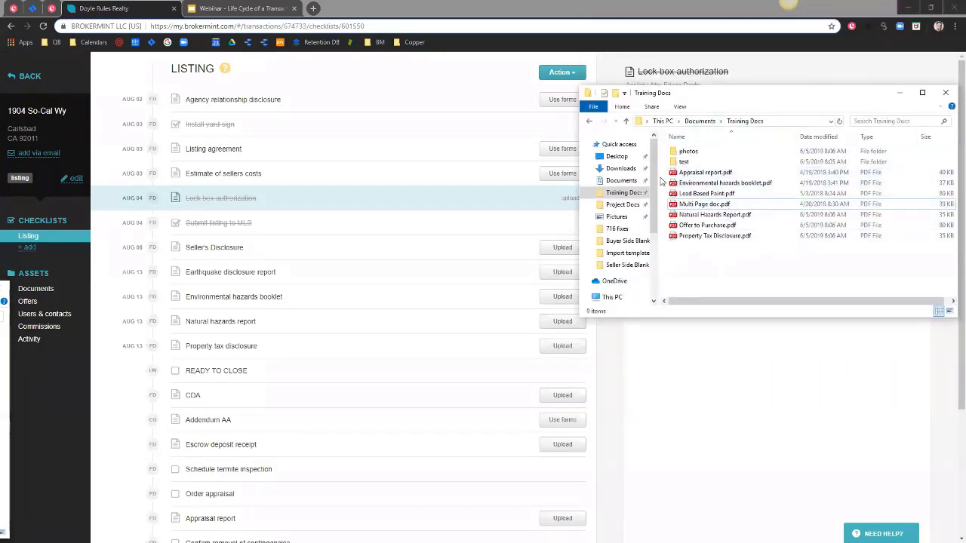
drag(759, 270, 468, 320)
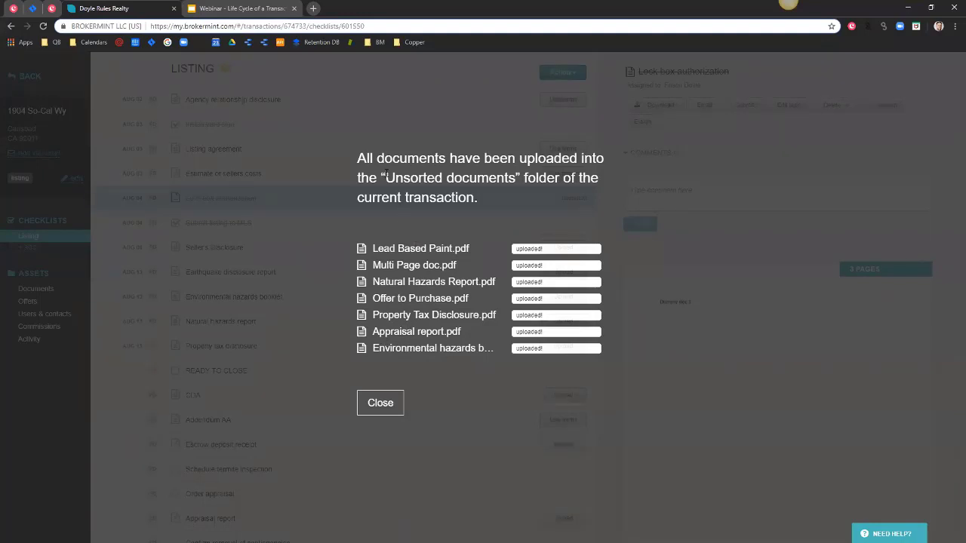
drag(385, 177, 516, 181)
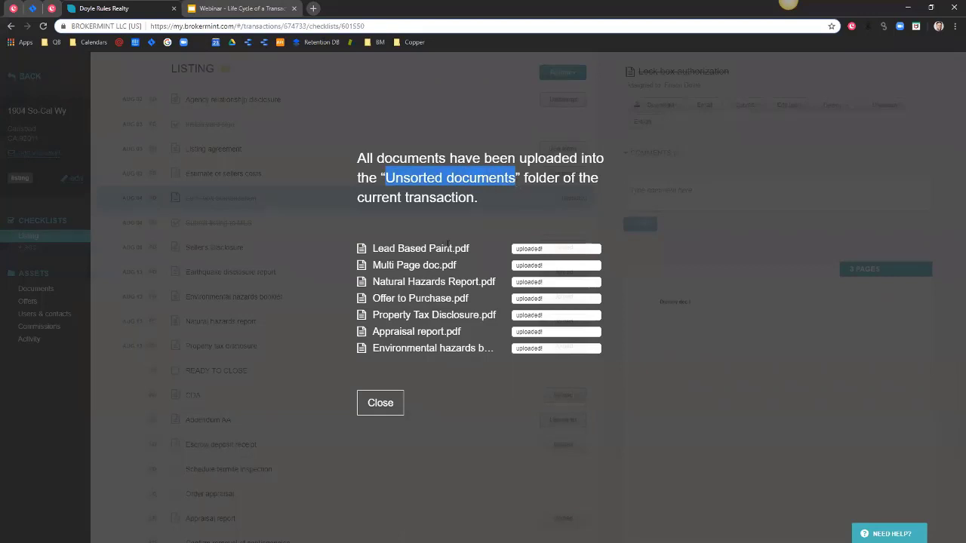
Assign the booklet to Environmental hazards booklet and the appraisal report to its checklist item.
click(381, 403)
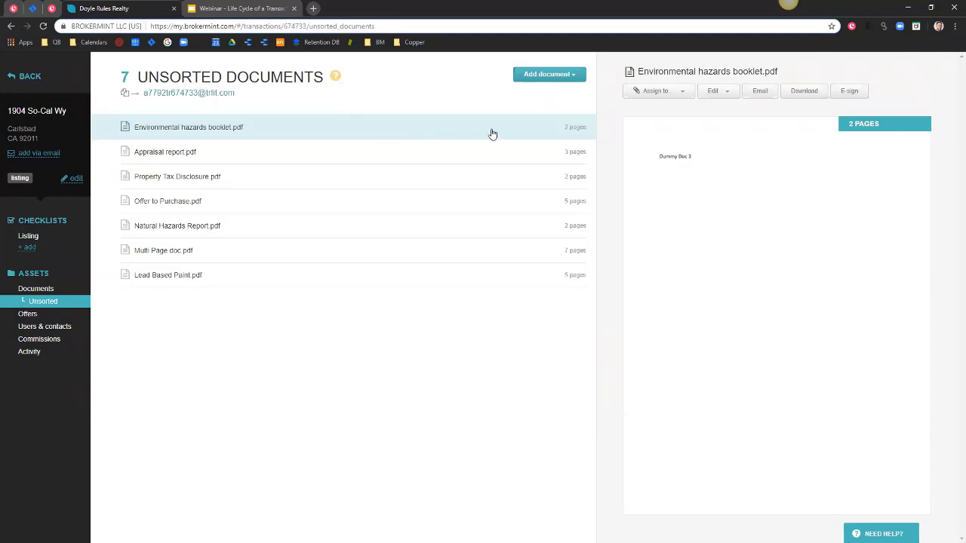
click(653, 92)
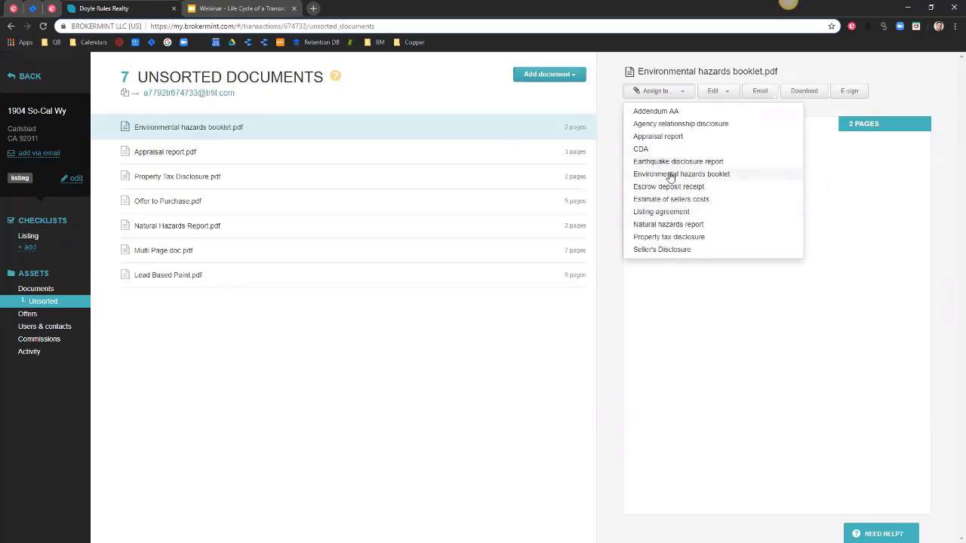
click(668, 174)
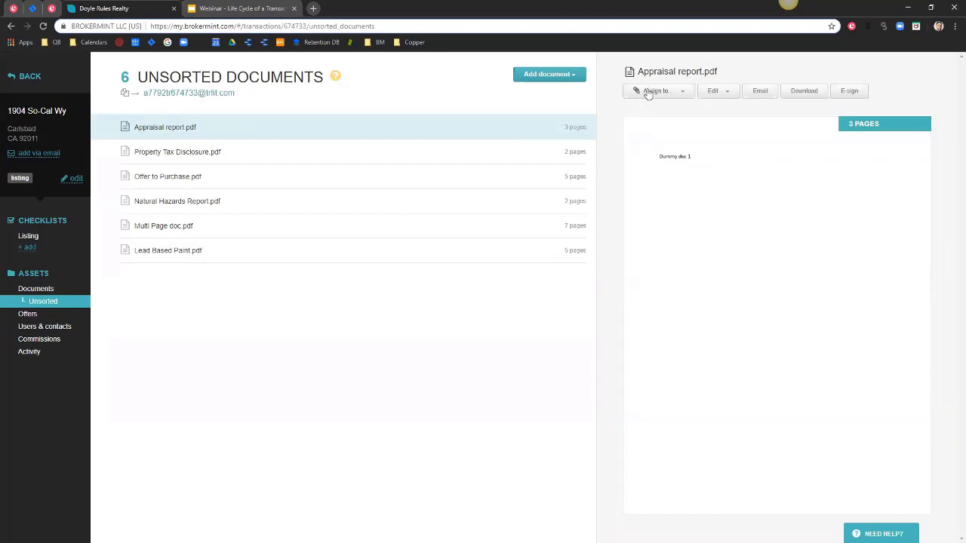
click(656, 92)
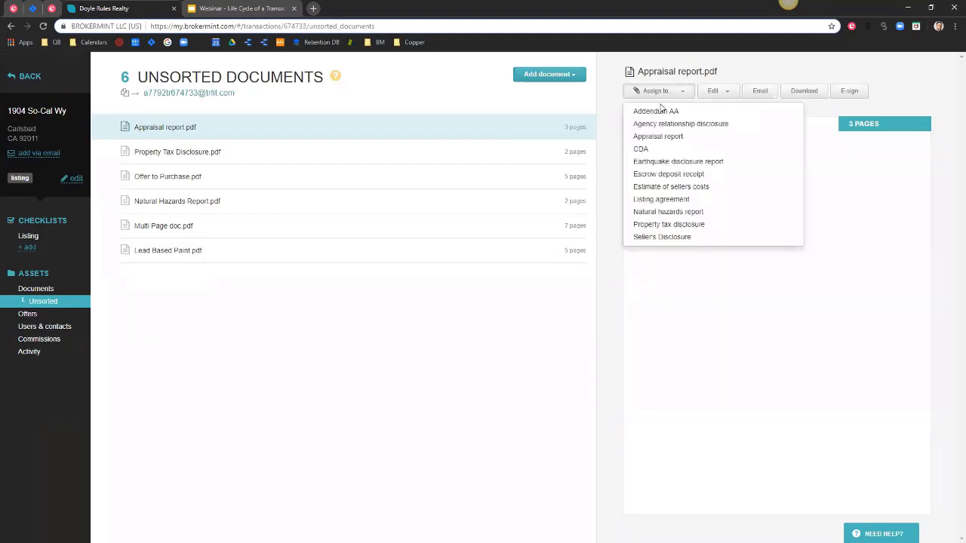
click(673, 163)
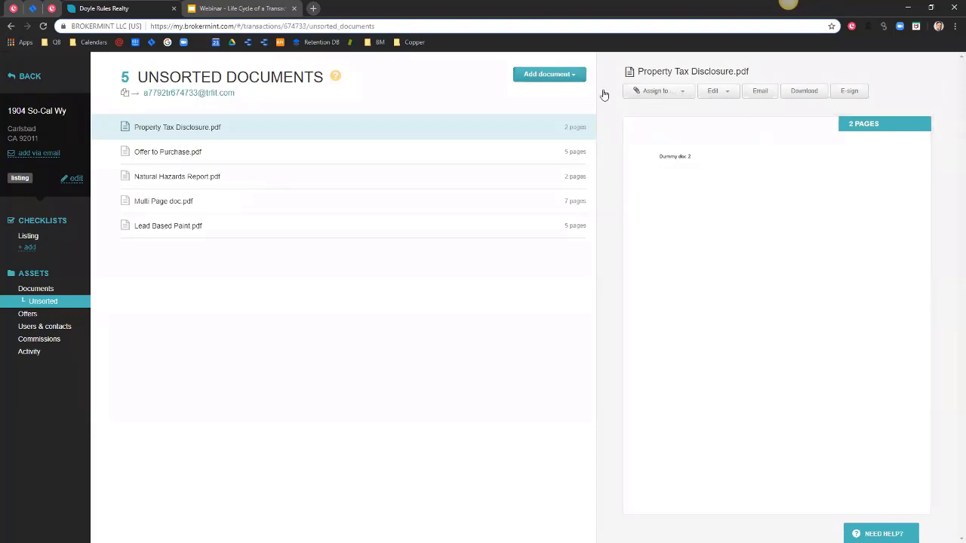
Check the Property Tax Disclosure's checklist item list but leave it unassigned.
click(644, 92)
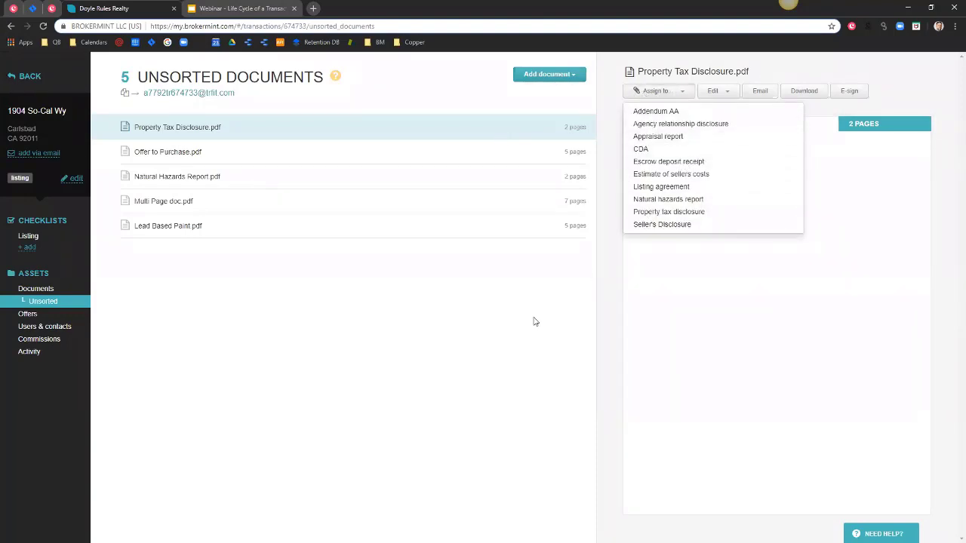
click(507, 329)
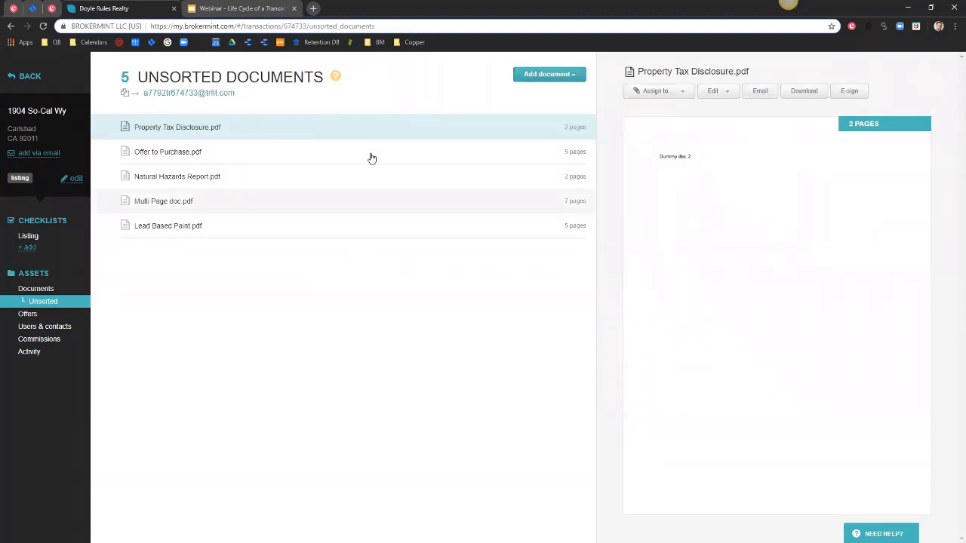
mouse_move(137, 76)
mouse_down()
mouse_move(324, 76)
mouse_move(142, 76)
mouse_up()
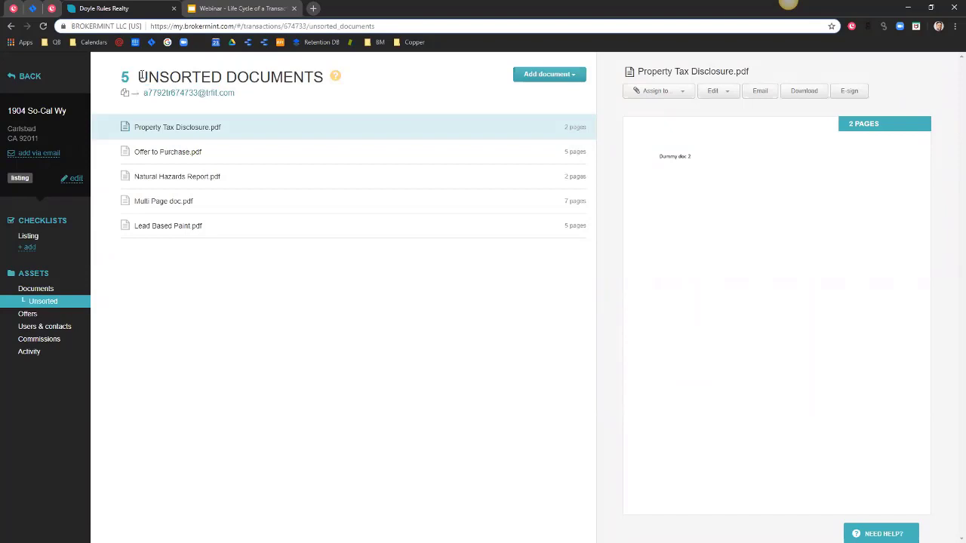
Preview the 7-page Multi Page doc.pdf and show its Edit options.
click(726, 96)
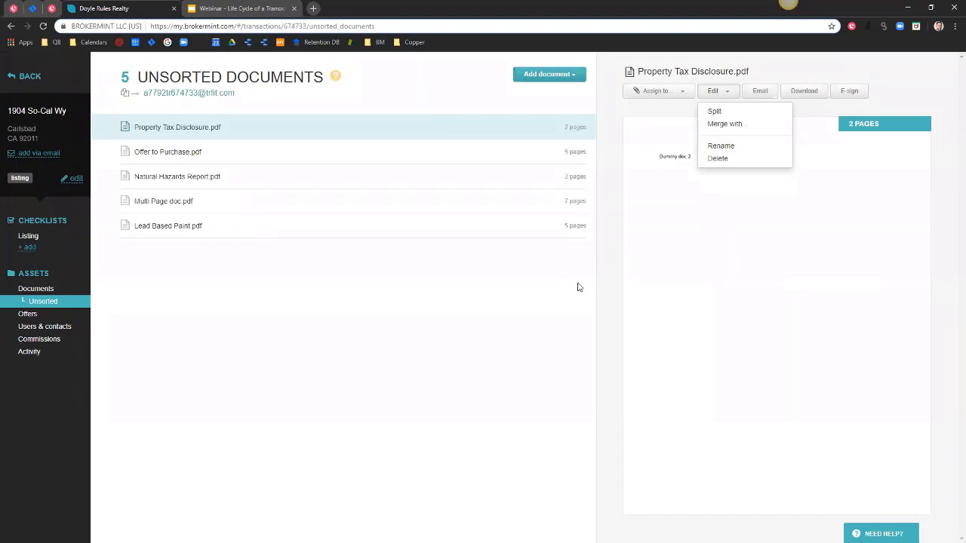
click(486, 213)
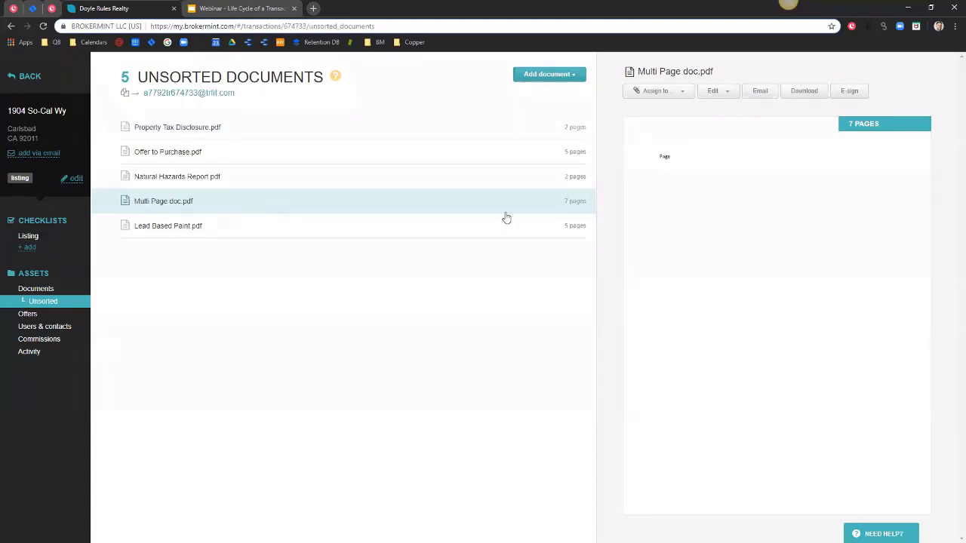
click(710, 94)
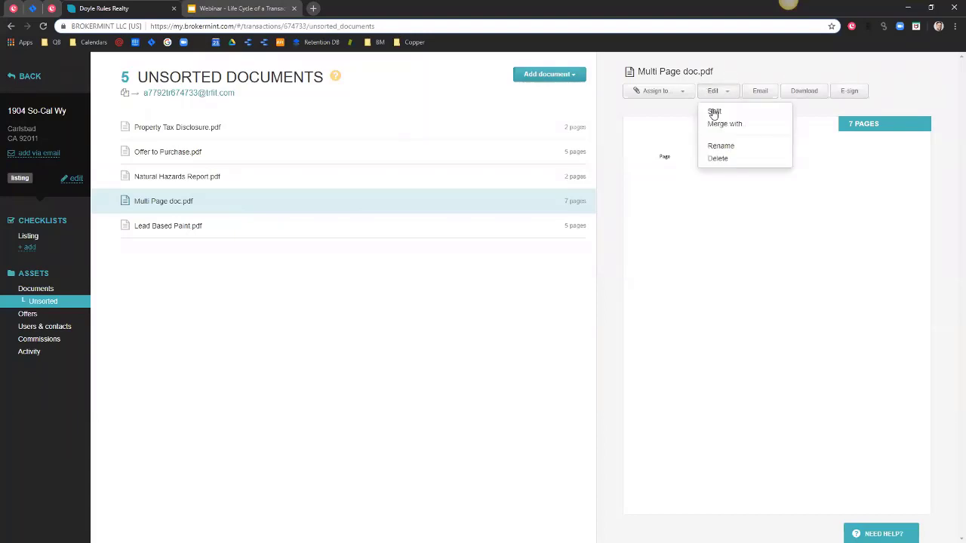
Choose Split for Multi Page doc.pdf and browse its seven pages, toggling the thumbnails.
click(730, 113)
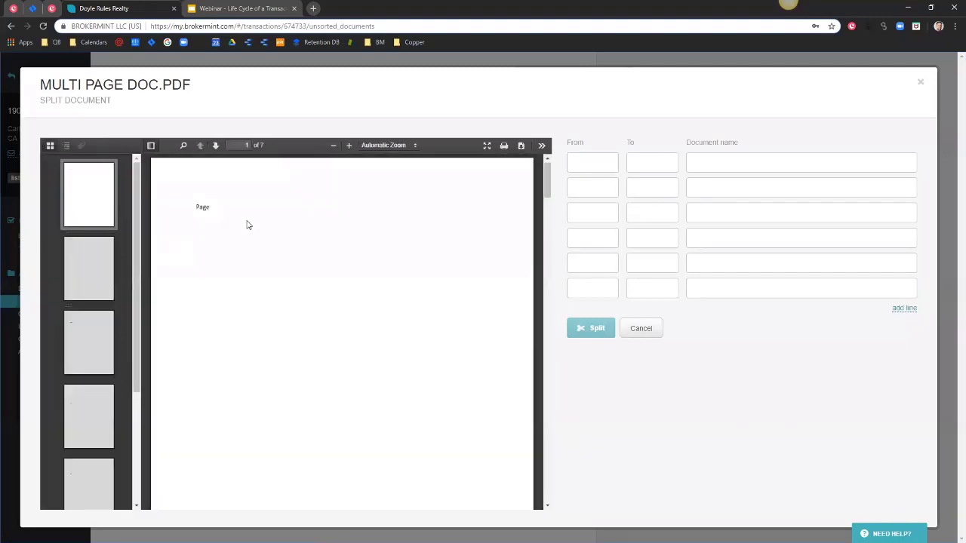
scroll(286, 216, down, 5)
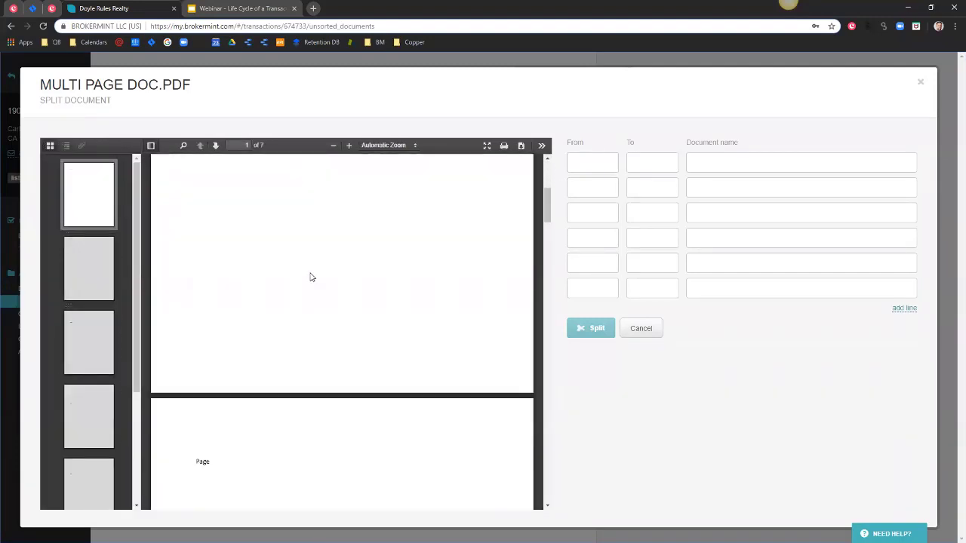
scroll(295, 343, up, 5)
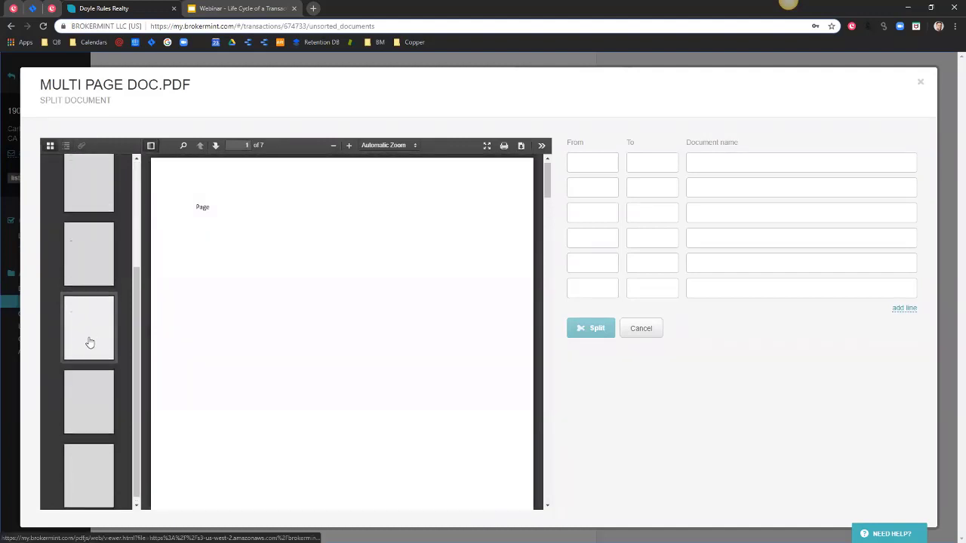
click(151, 145)
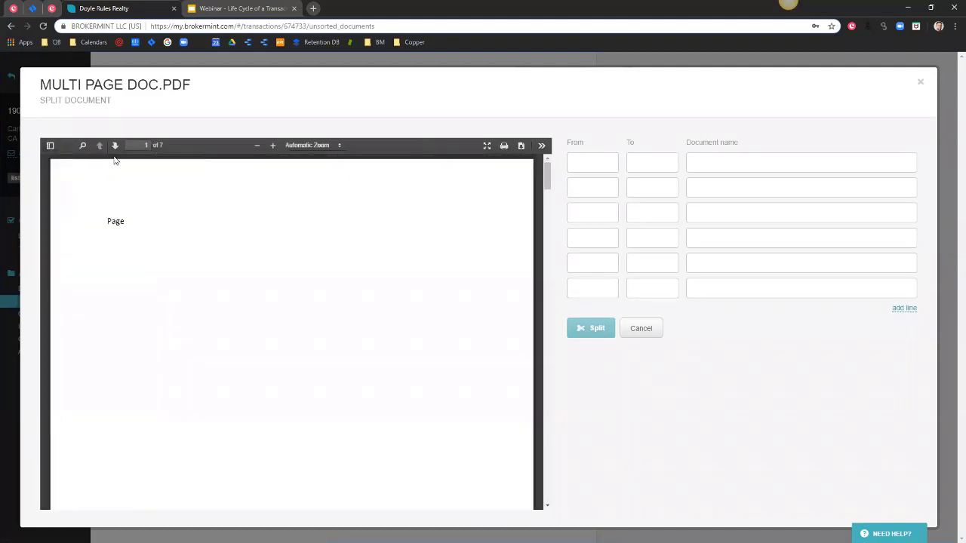
click(50, 147)
scroll(97, 326, down, 5)
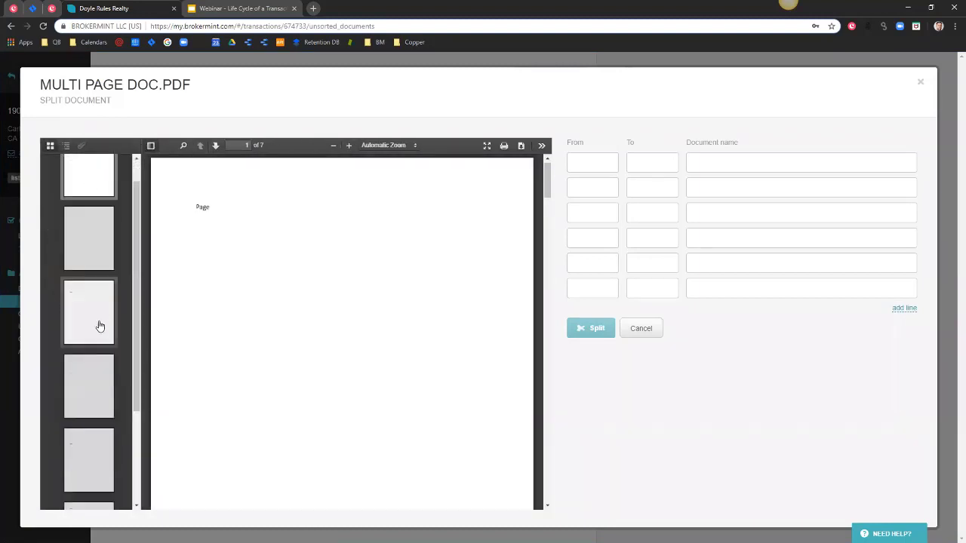
scroll(95, 362, up, 5)
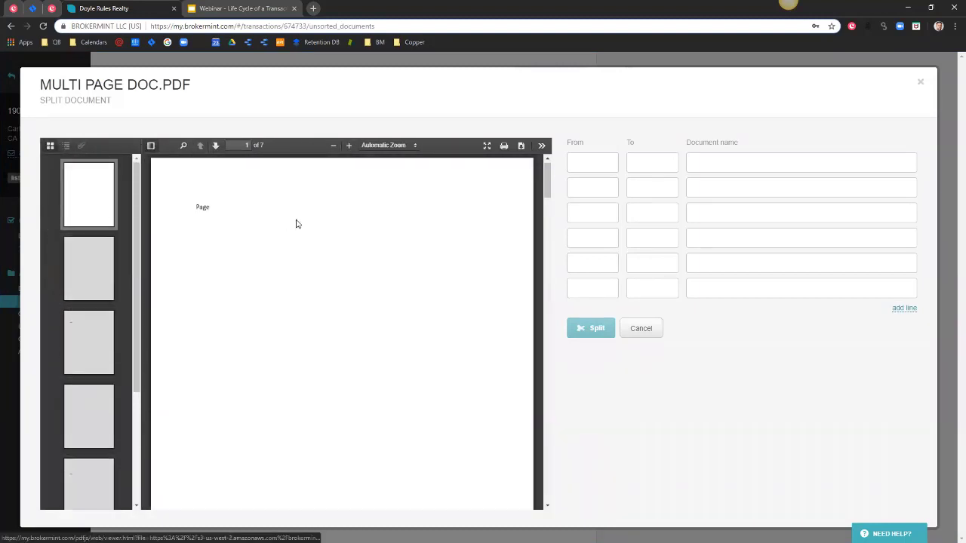
scroll(323, 215, down, 2)
scroll(319, 222, up, 2)
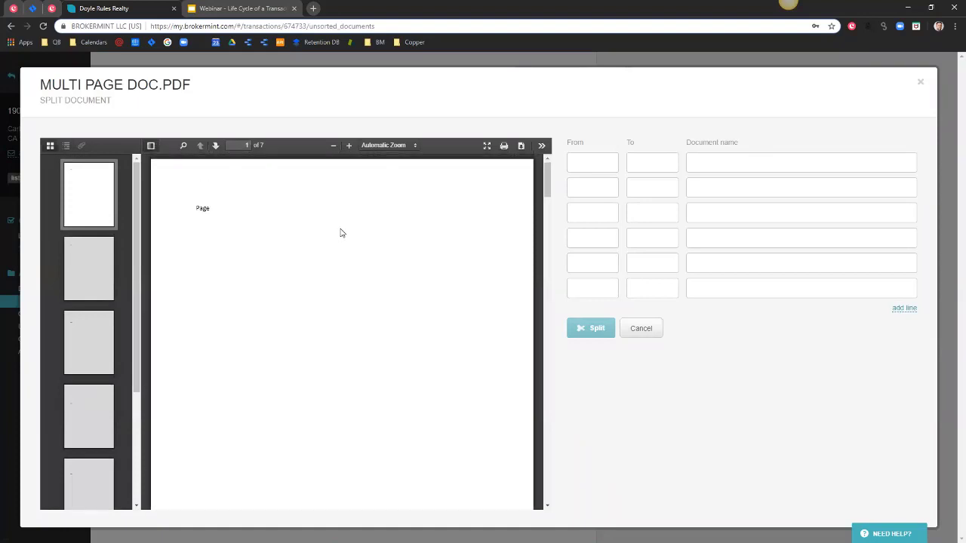
Assign pages 1–3 of the split to Listing agreement.
click(585, 163)
text(1)
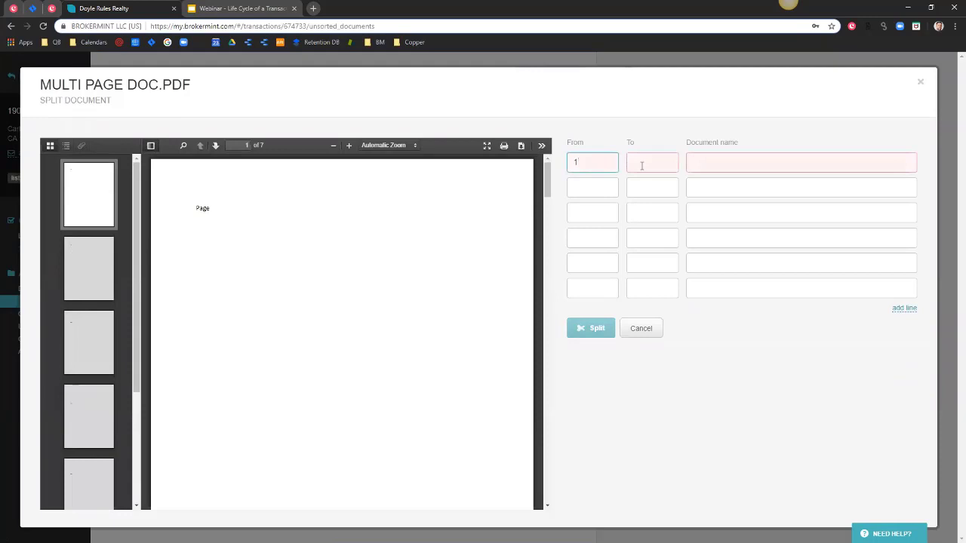
click(640, 162)
click(700, 162)
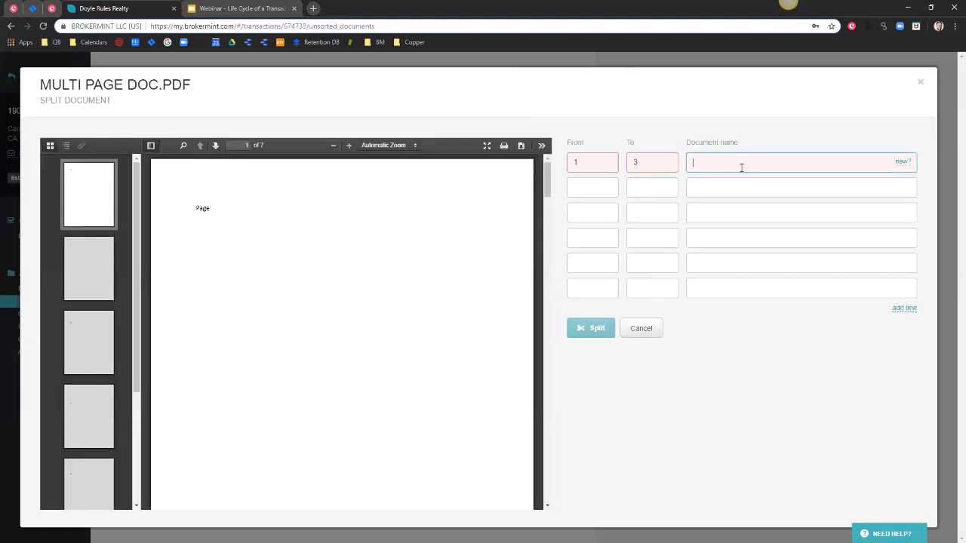
text(a)
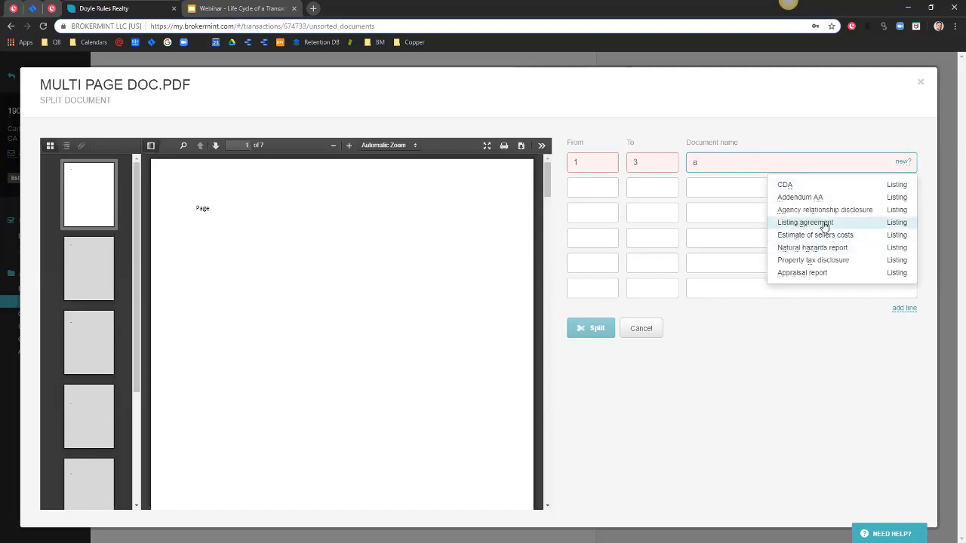
click(821, 225)
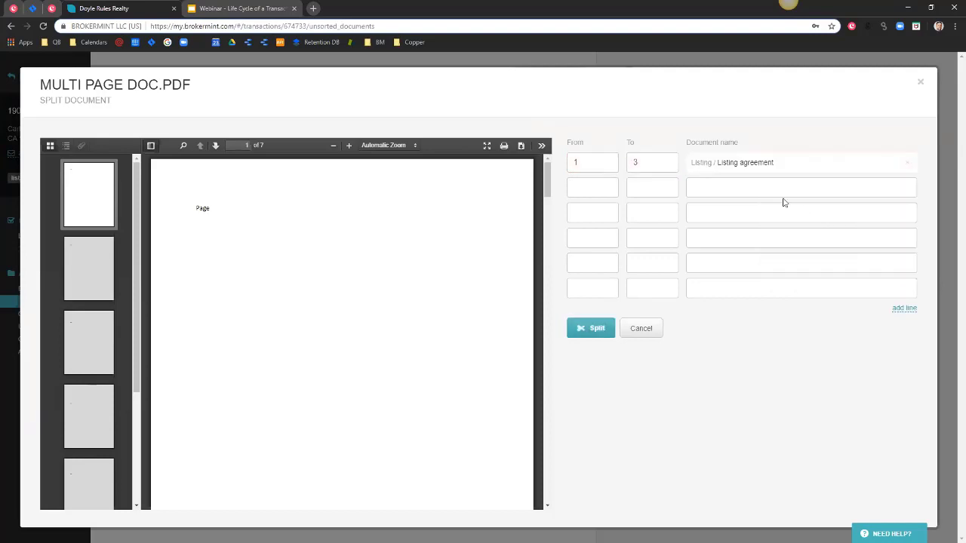
Assign pages 4–5 of the split to Addendum AA.
click(592, 186)
text(4)
click(641, 188)
text(5)
click(695, 189)
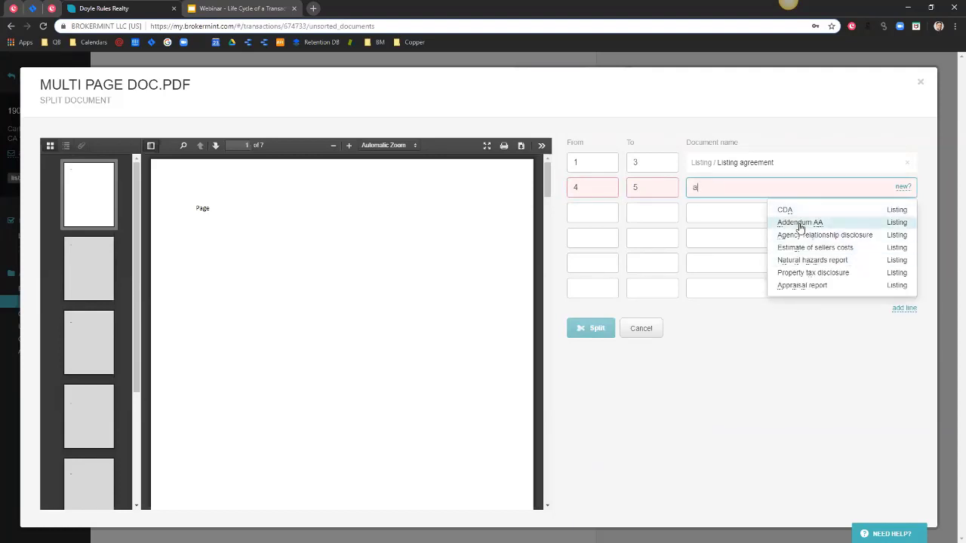
click(801, 222)
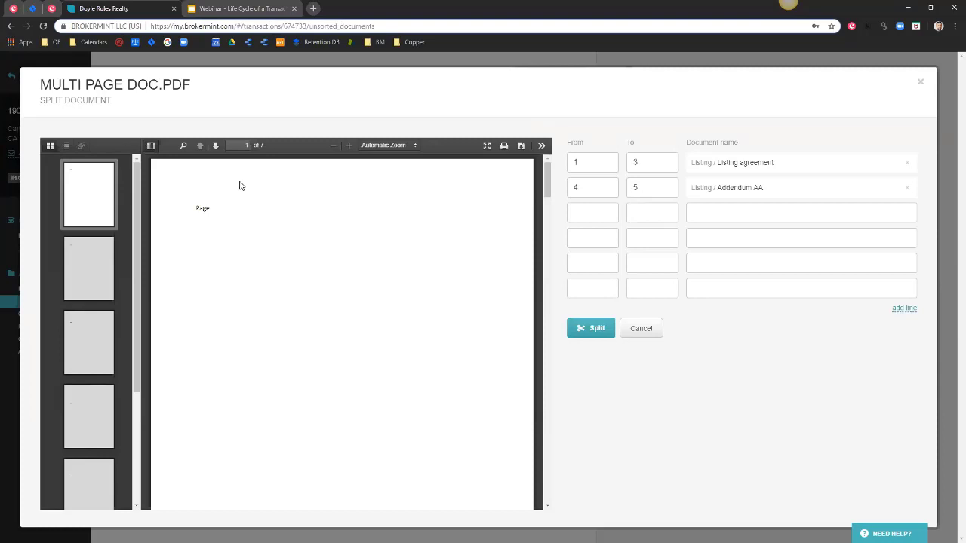
Add a 7–7 page range and start a new checklist item for it.
click(594, 215)
text(7)
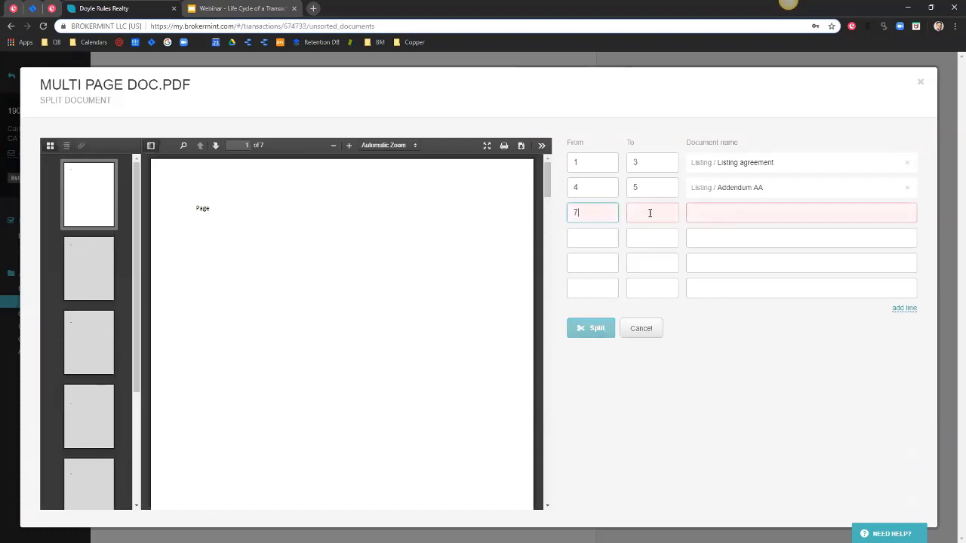
click(649, 214)
text(7)
click(702, 214)
click(902, 214)
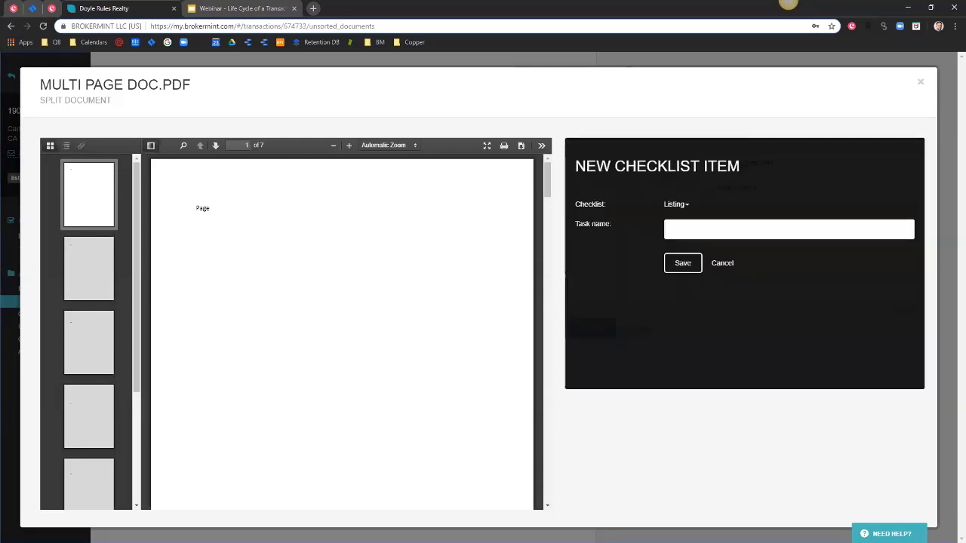
Save the new checklist item as My New Task and split the PDF.
click(689, 229)
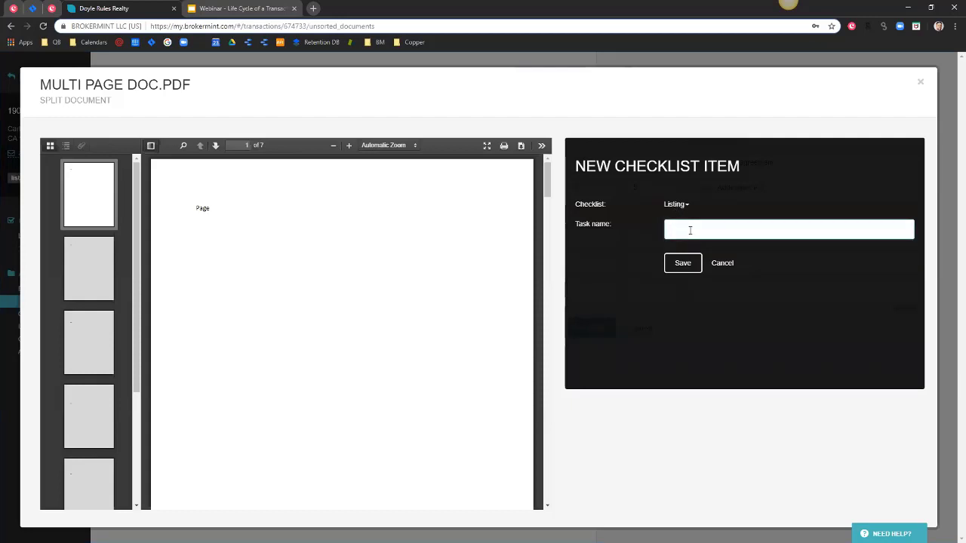
text(My New Task)
click(682, 264)
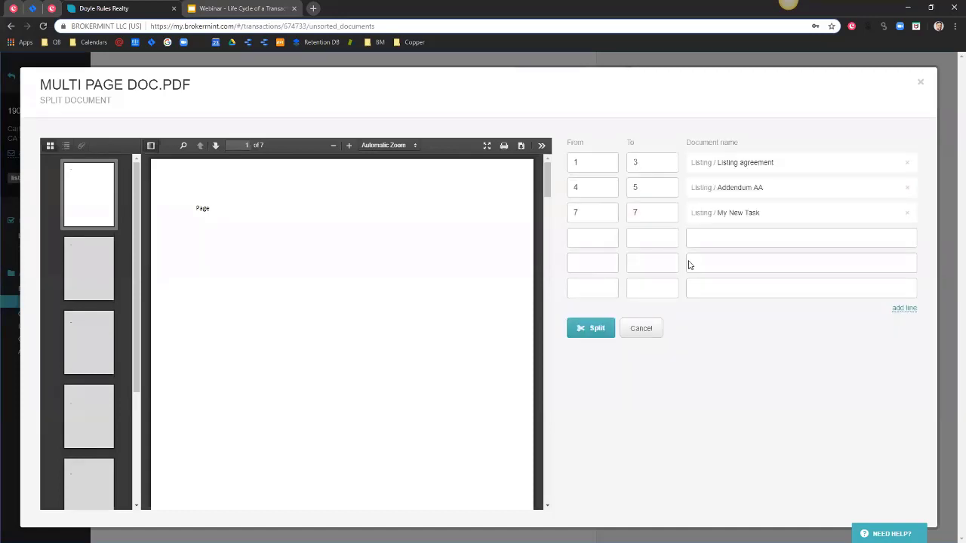
click(589, 330)
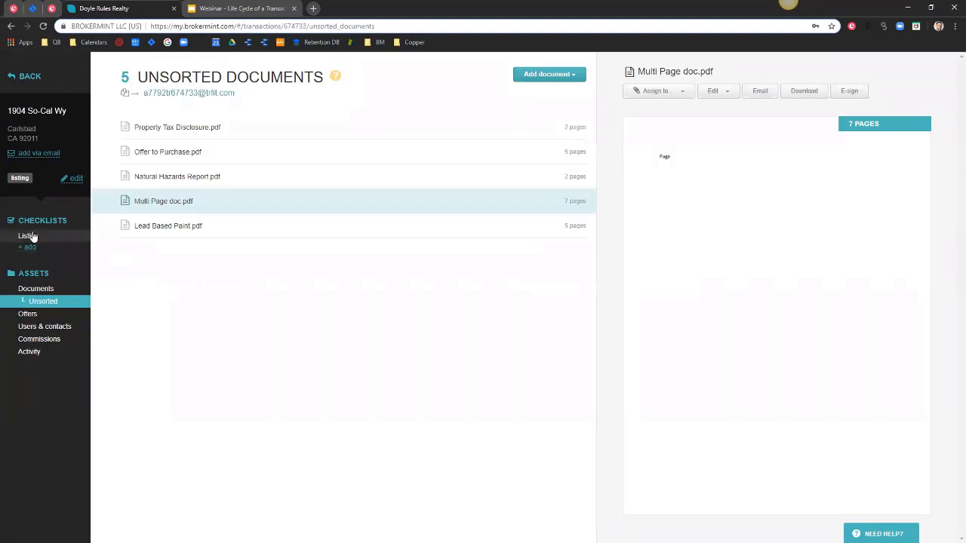
Open the Listing checklist and preview the one-page document on My New Task.
click(28, 236)
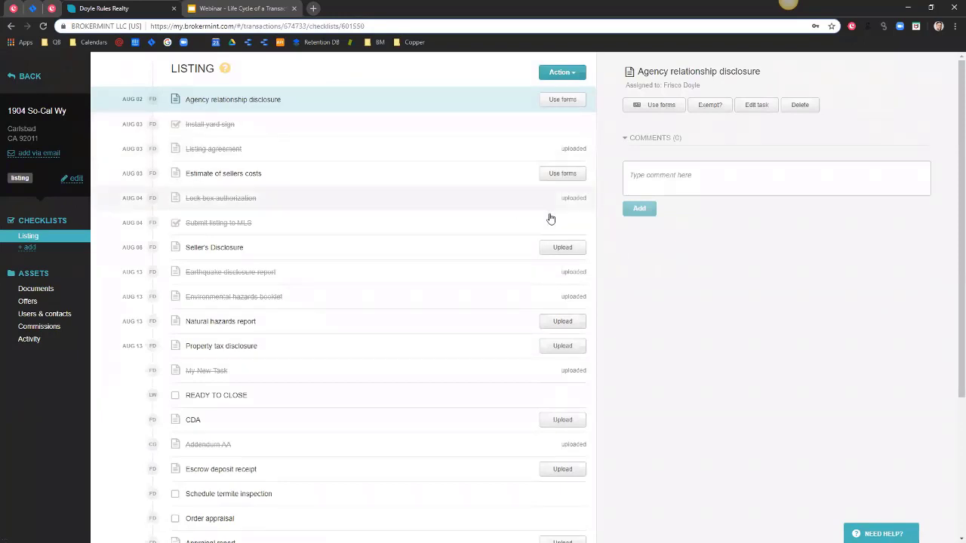
scroll(510, 319, down, 1)
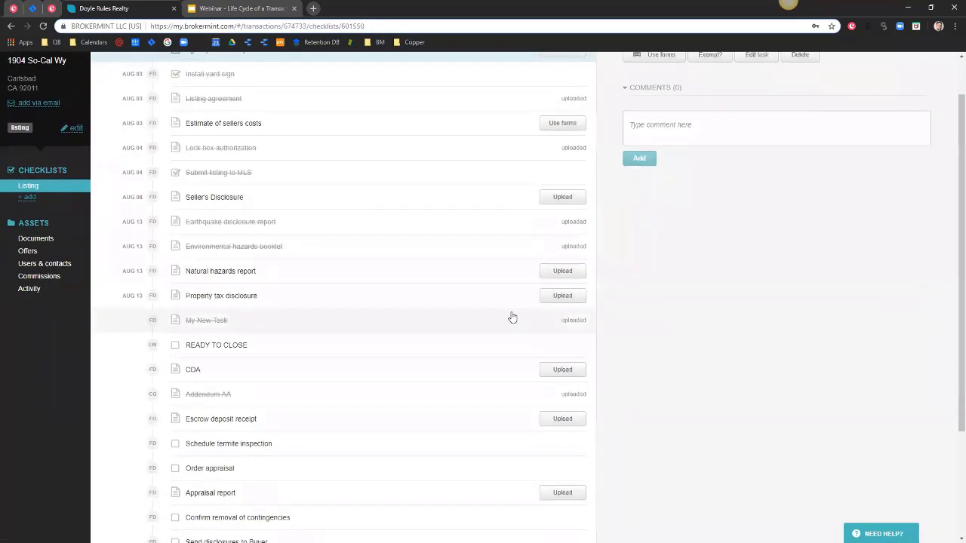
scroll(510, 319, down, 3)
scroll(524, 435, up, 1)
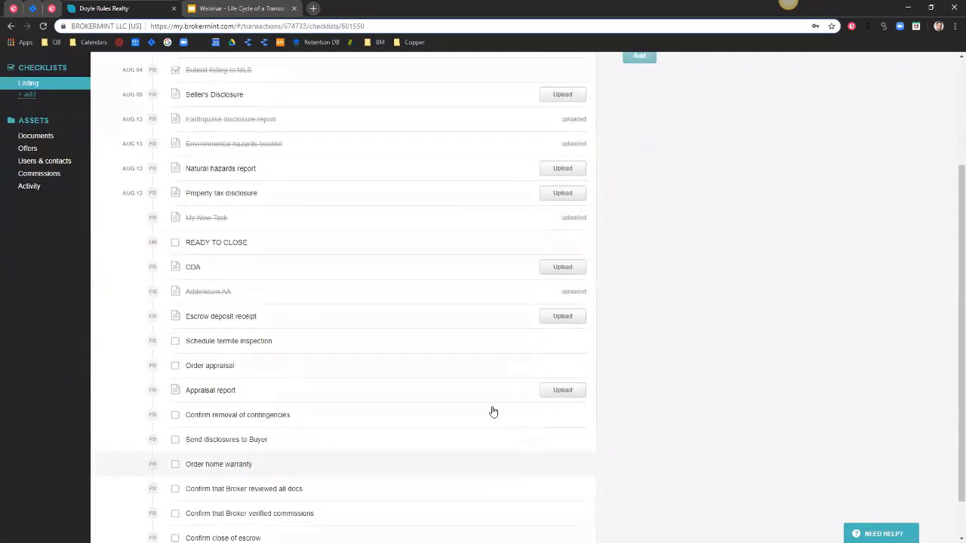
scroll(491, 402, up, 2)
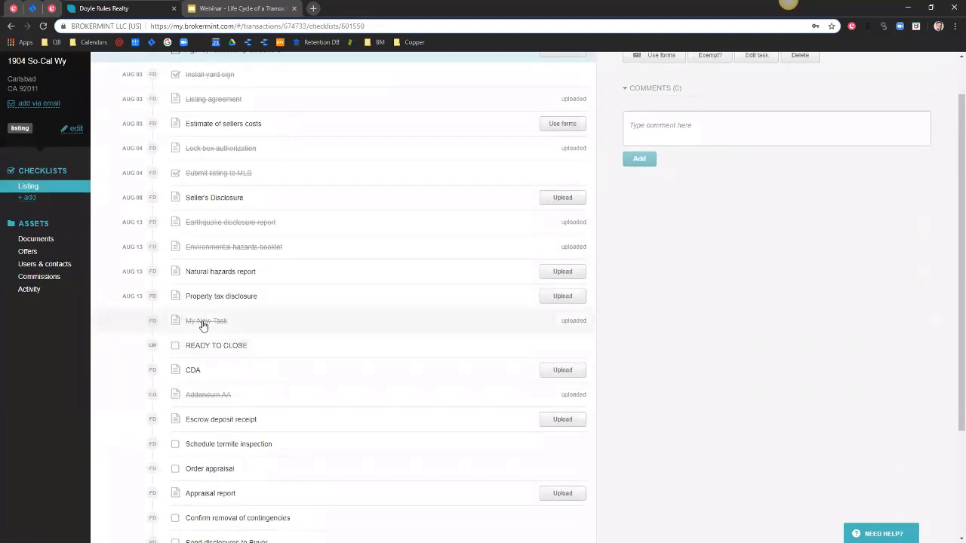
click(373, 323)
scroll(752, 317, down, 2)
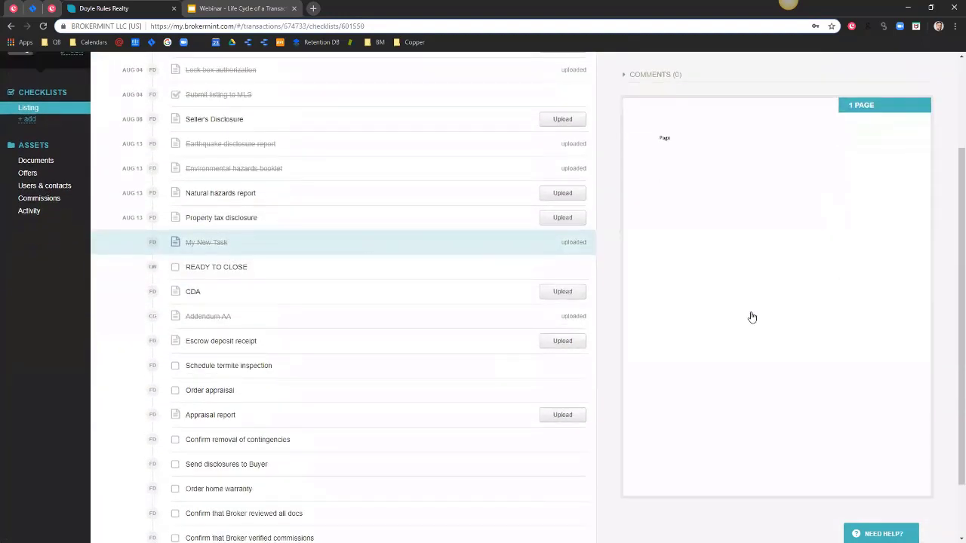
scroll(752, 317, down, 1)
scroll(752, 317, up, 3)
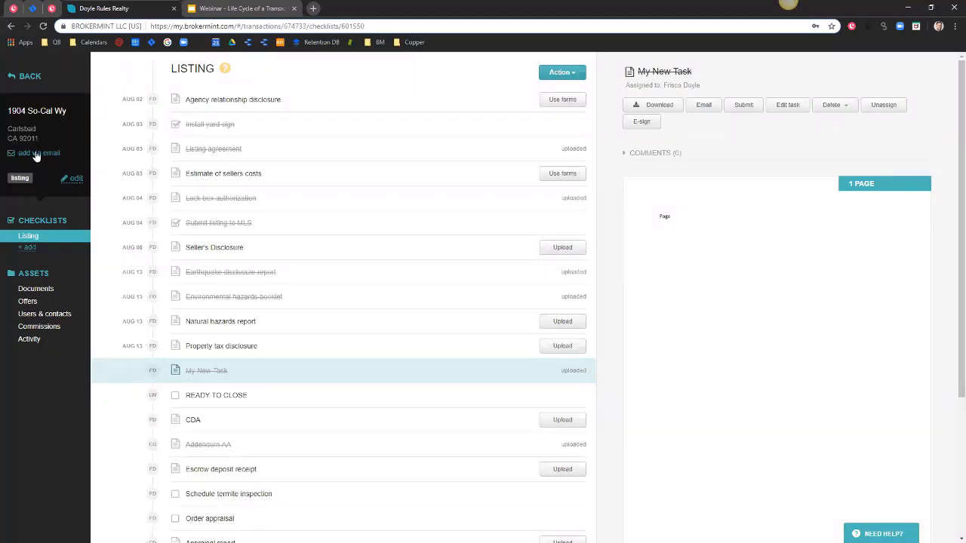
click(34, 154)
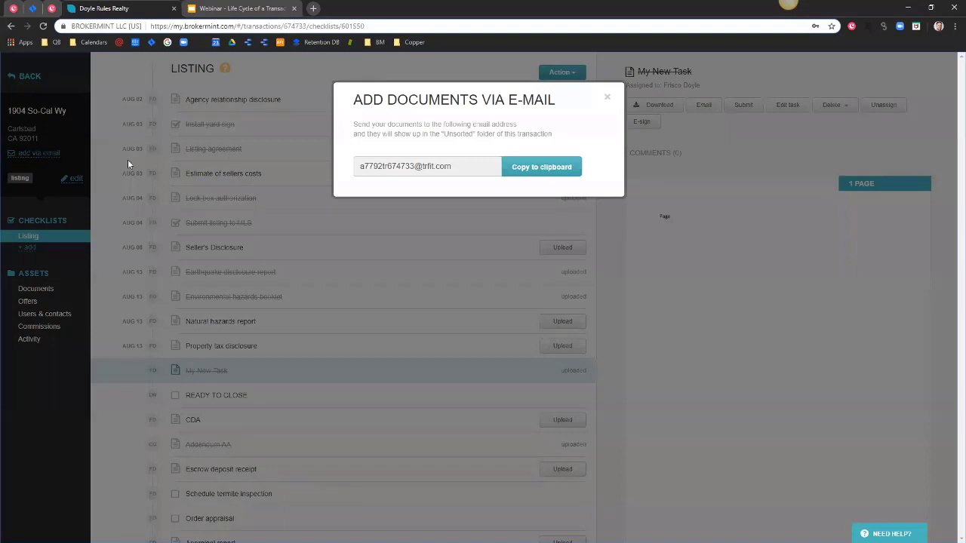
drag(474, 166, 452, 166)
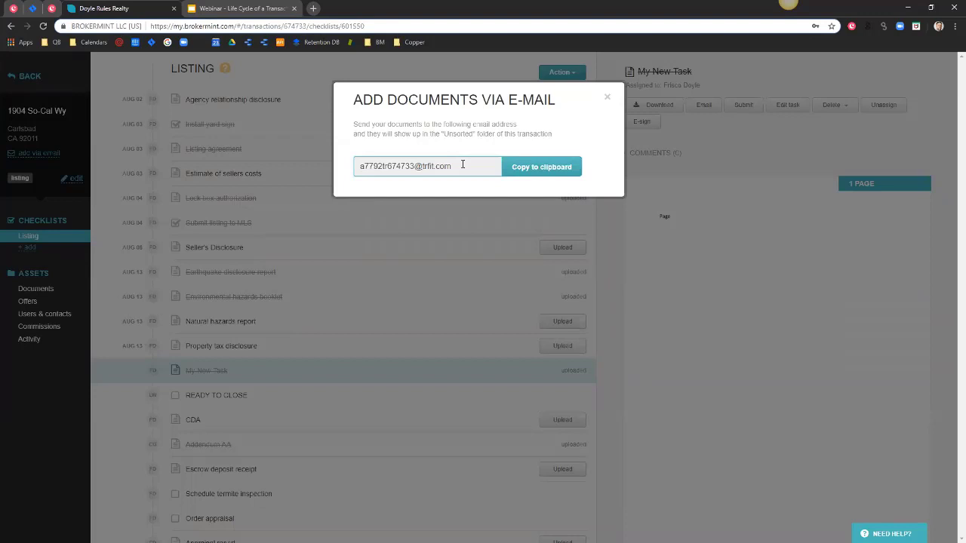
click(608, 99)
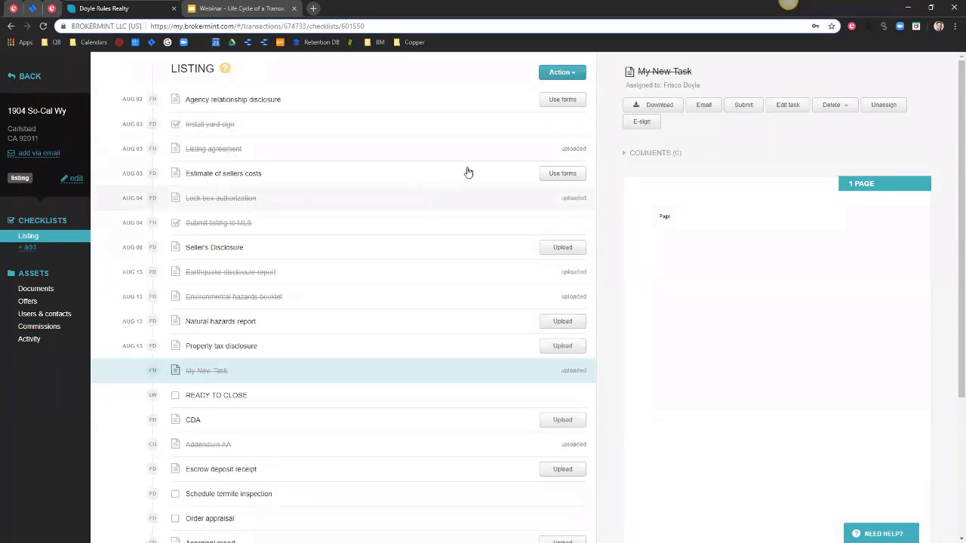
Start a 'Task Created' task, cancel it, and show the add-via-email address.
click(560, 71)
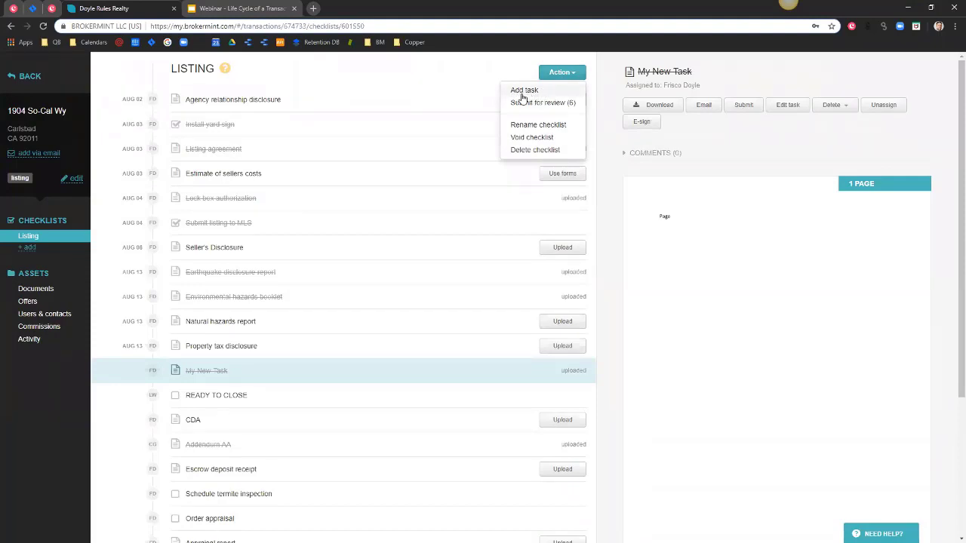
click(522, 94)
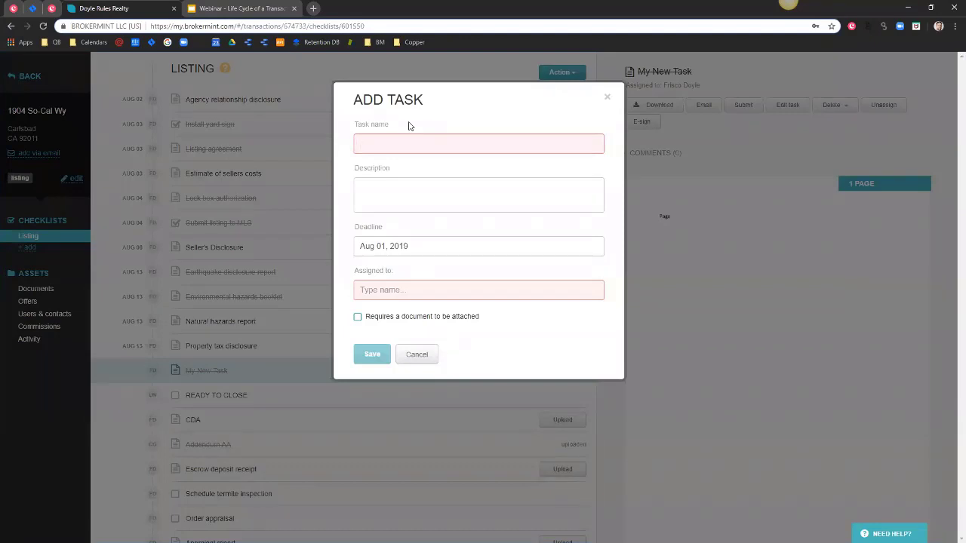
text(Ta)
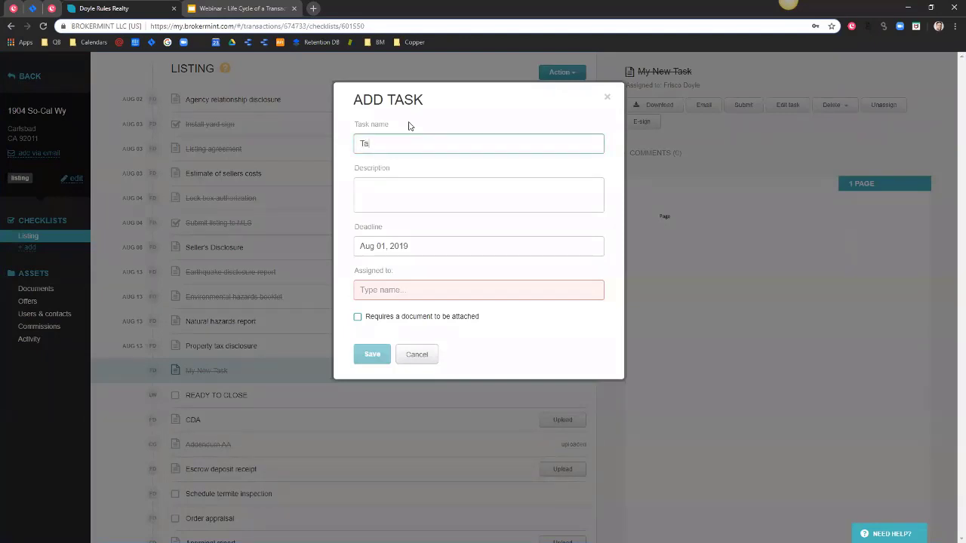
text(sk Created)
click(607, 99)
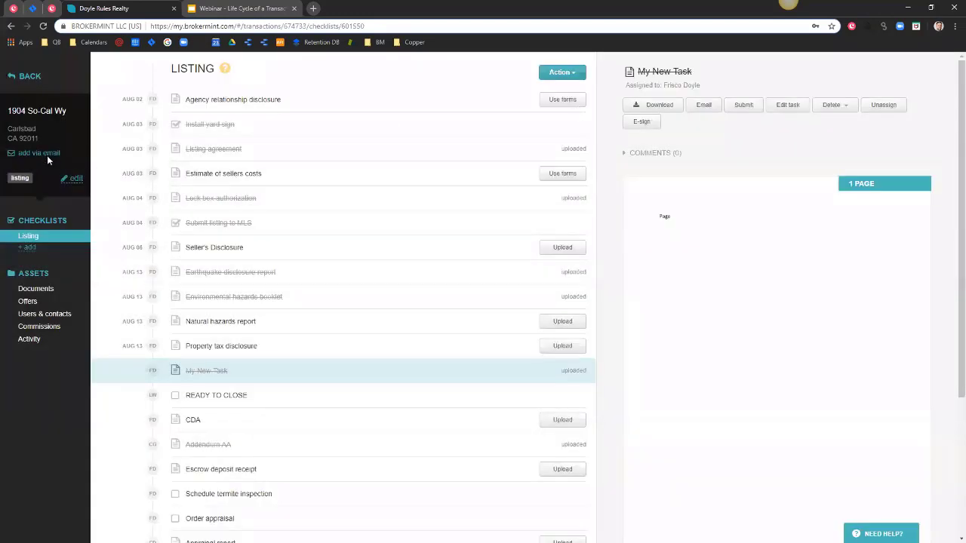
click(47, 154)
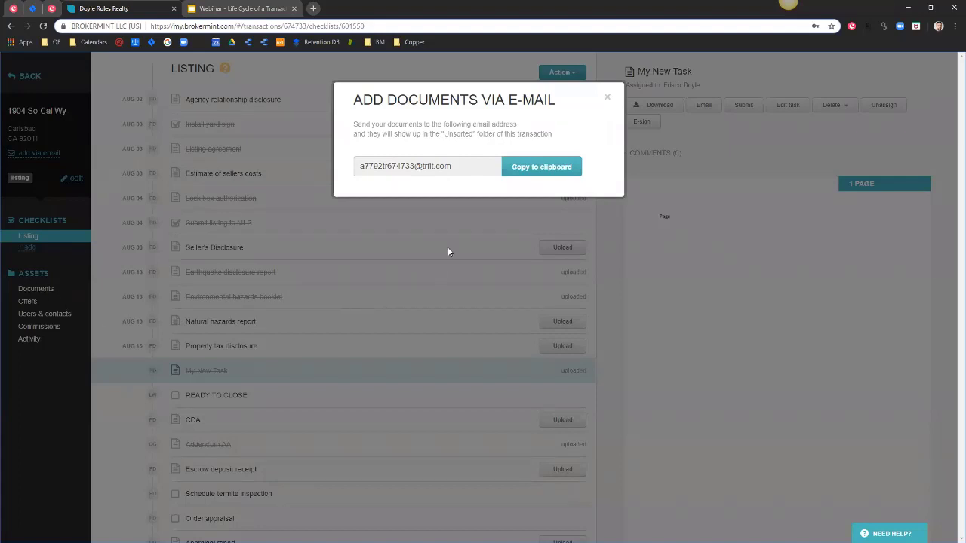
Select the e-mail upload address, then close the Add documents via e-mail dialog.
mouse_move(463, 166)
mouse_down()
mouse_move(362, 167)
mouse_move(456, 167)
mouse_up()
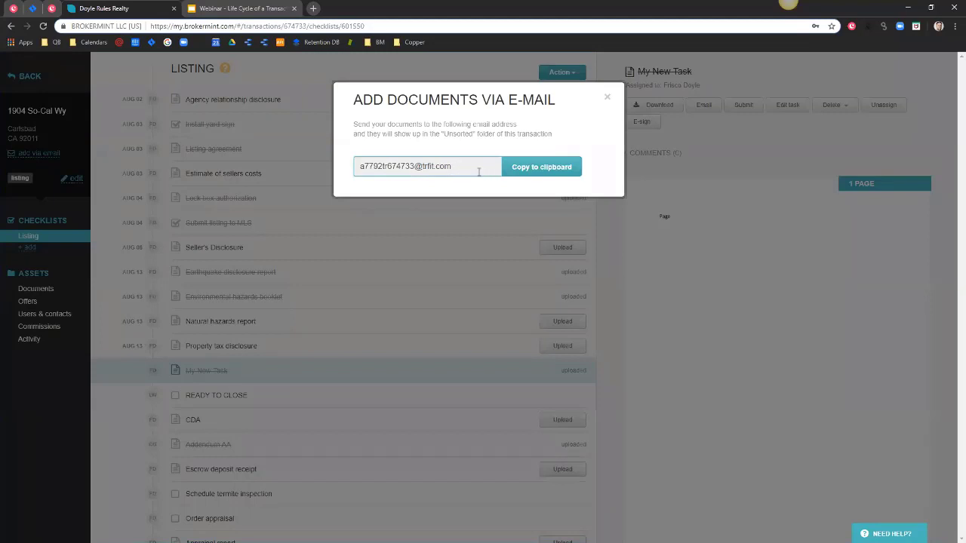
mouse_move(455, 167)
mouse_down()
mouse_move(358, 167)
mouse_move(455, 164)
mouse_up()
click(608, 99)
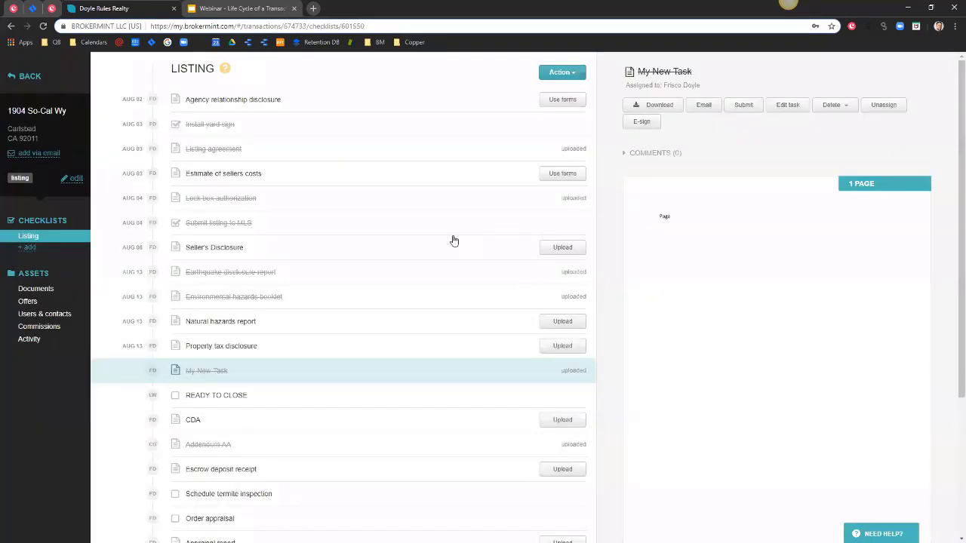
Go to the Unsorted documents folder and dismiss the Pull from DocuSign import dialog.
click(38, 289)
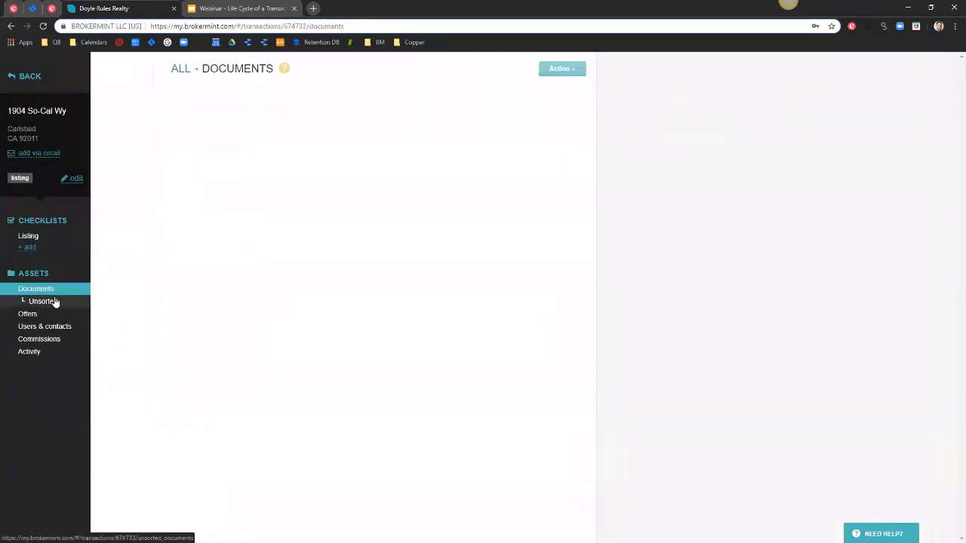
click(42, 302)
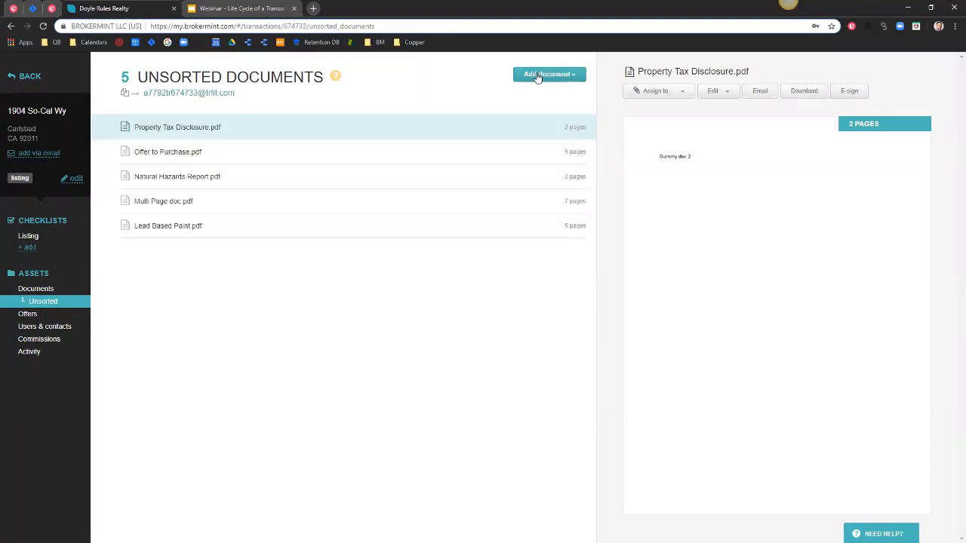
click(537, 76)
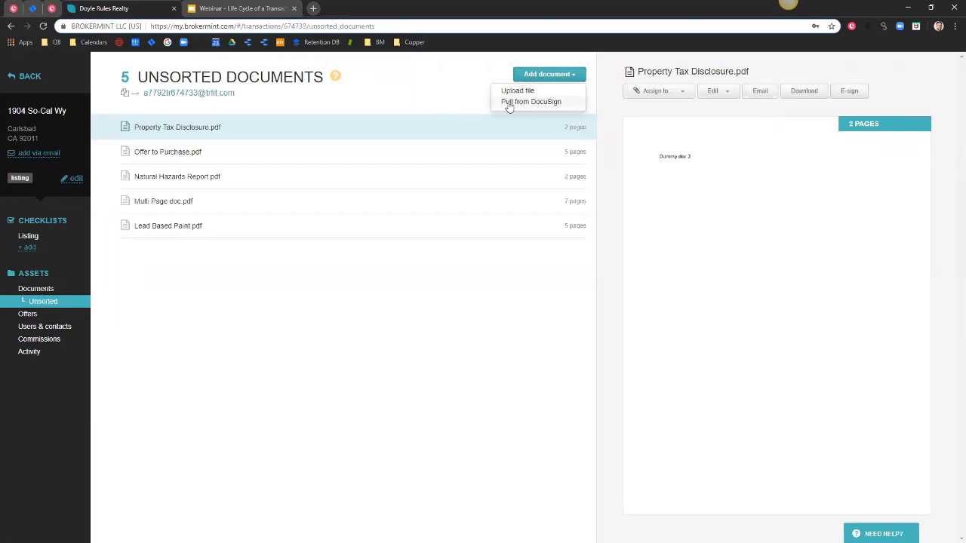
click(521, 104)
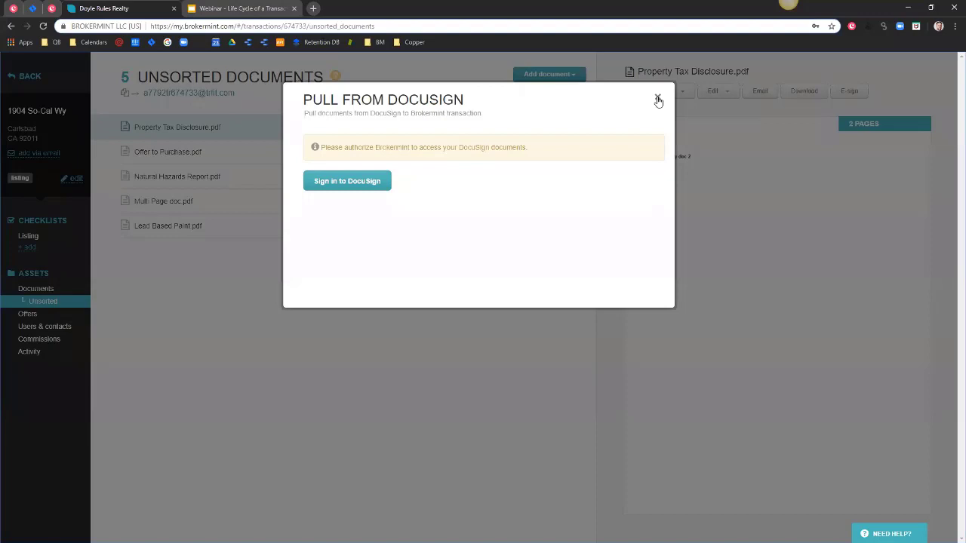
click(657, 101)
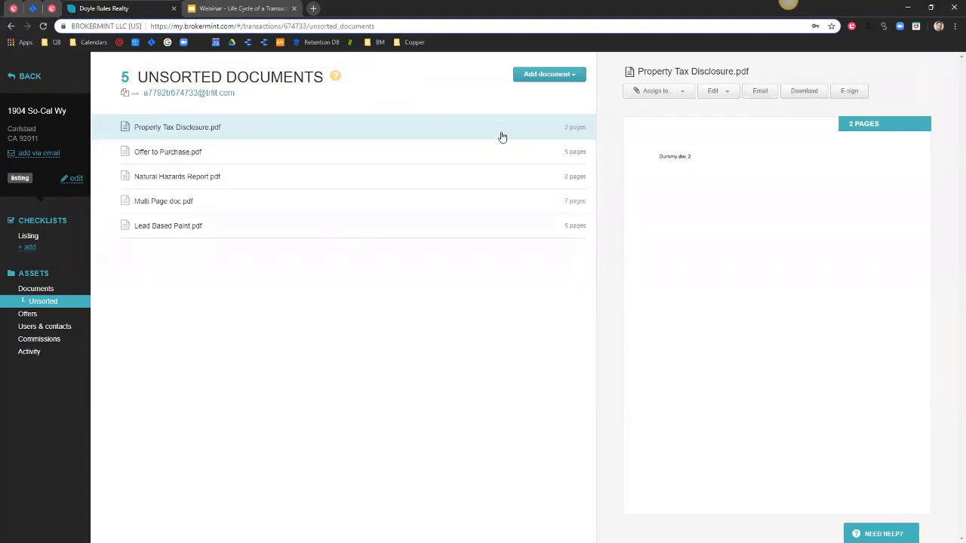
Merge Property Tax Disclosure, Natural Hazards Report and Multi Page doc into My_New_Merge.pdf.
click(713, 91)
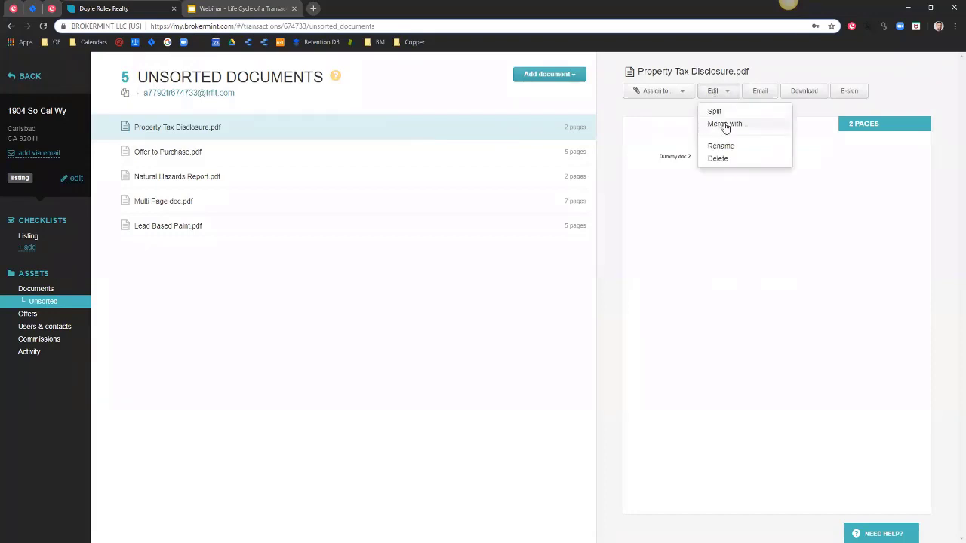
click(724, 125)
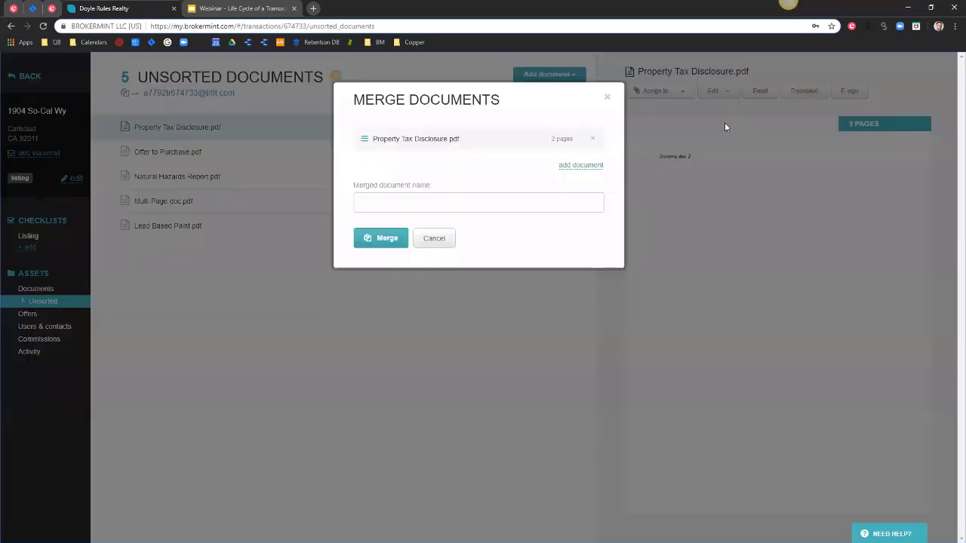
click(584, 172)
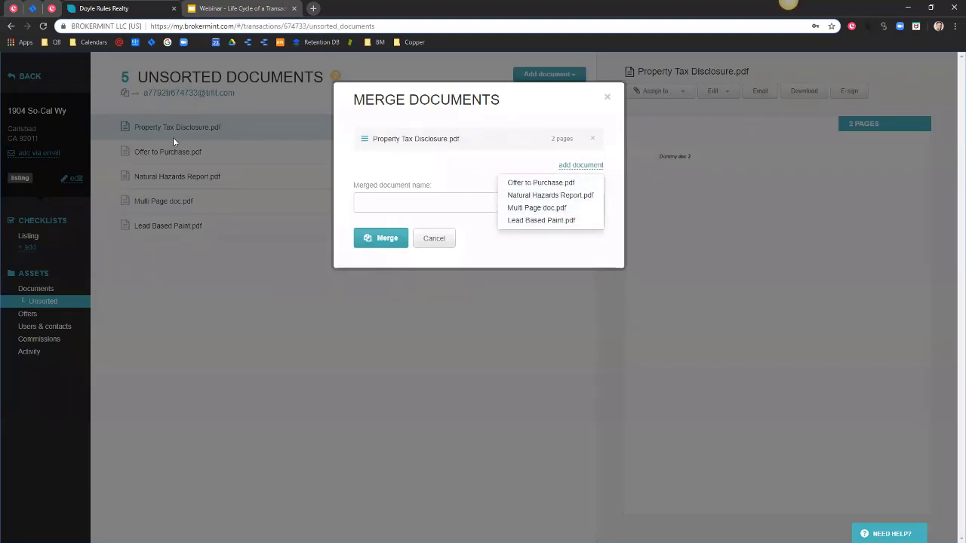
click(524, 195)
click(571, 195)
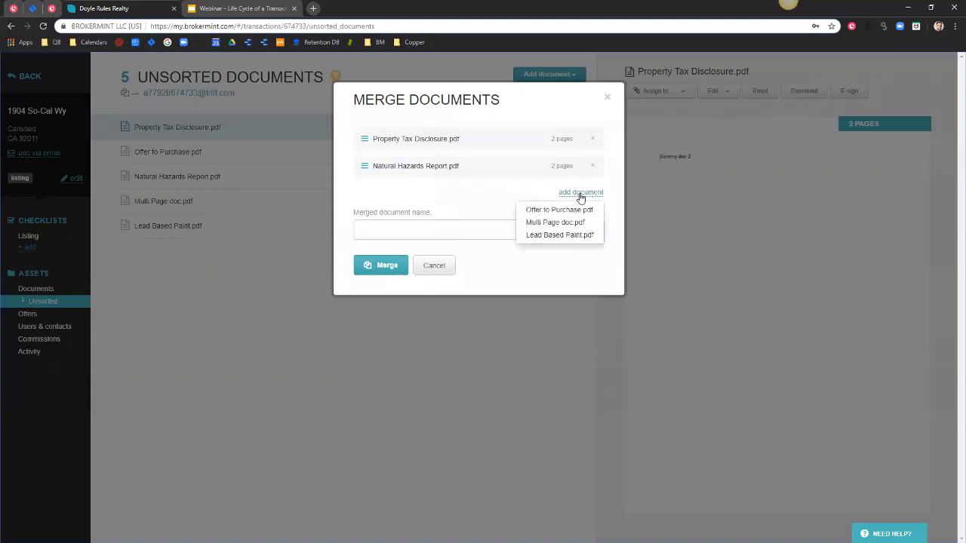
click(549, 223)
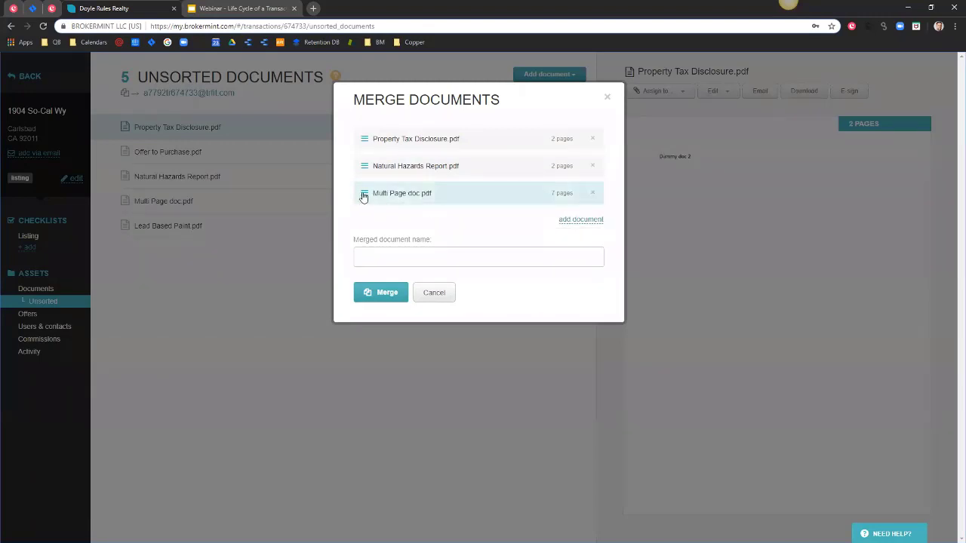
drag(365, 194, 364, 135)
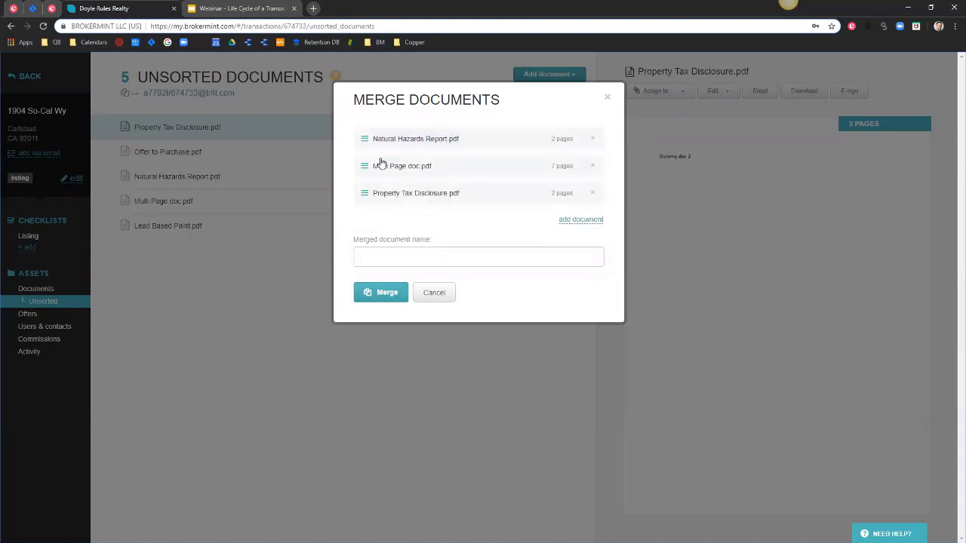
click(391, 261)
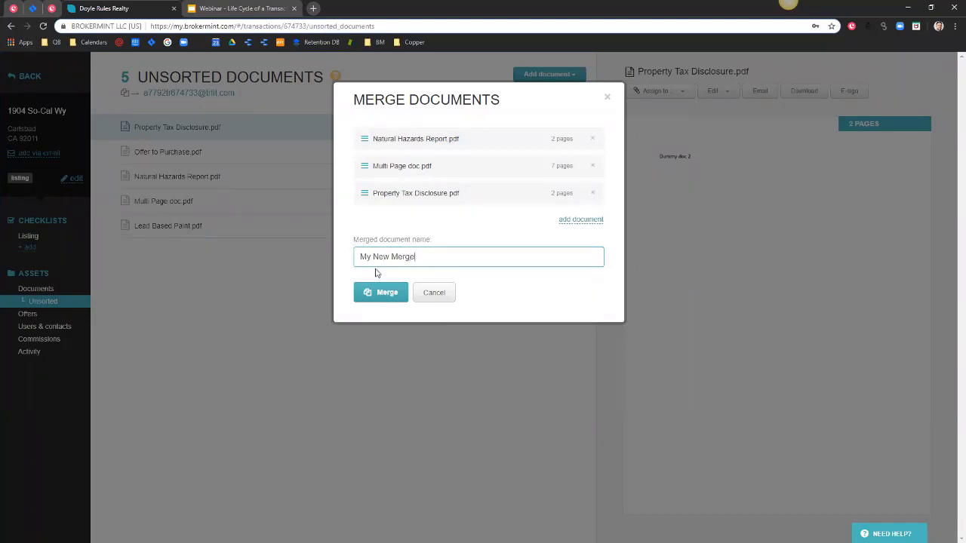
click(381, 294)
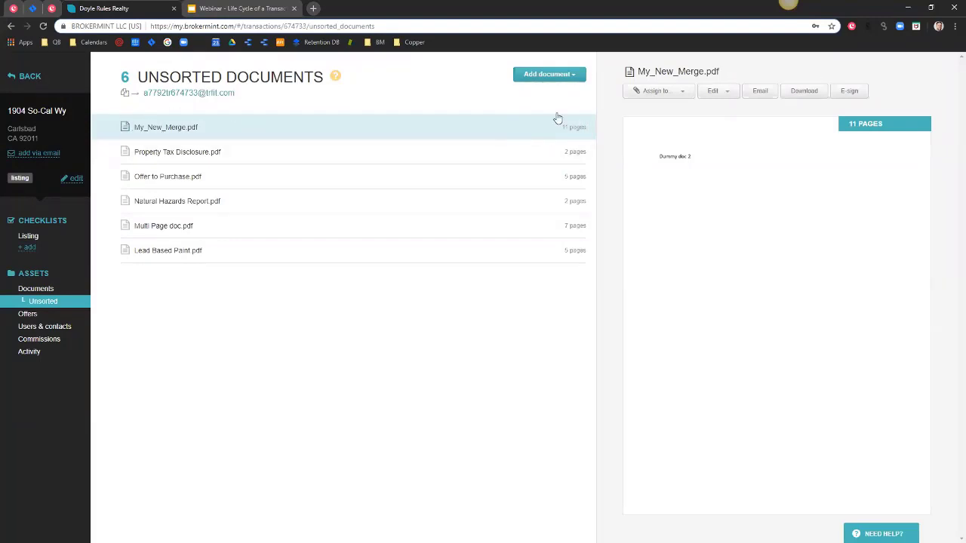
Assign My_New_Merge.pdf to a checklist document type, then return to the Listing checklist.
click(654, 92)
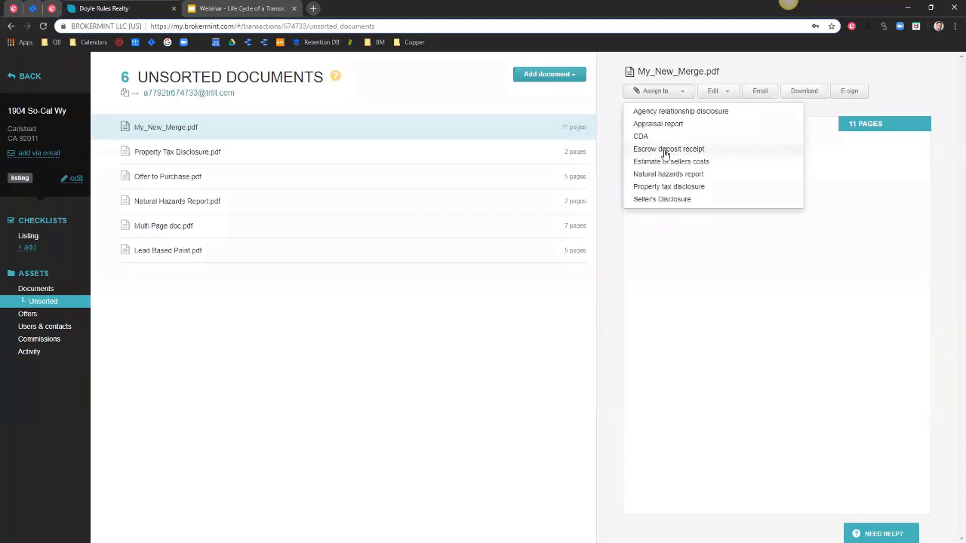
click(666, 151)
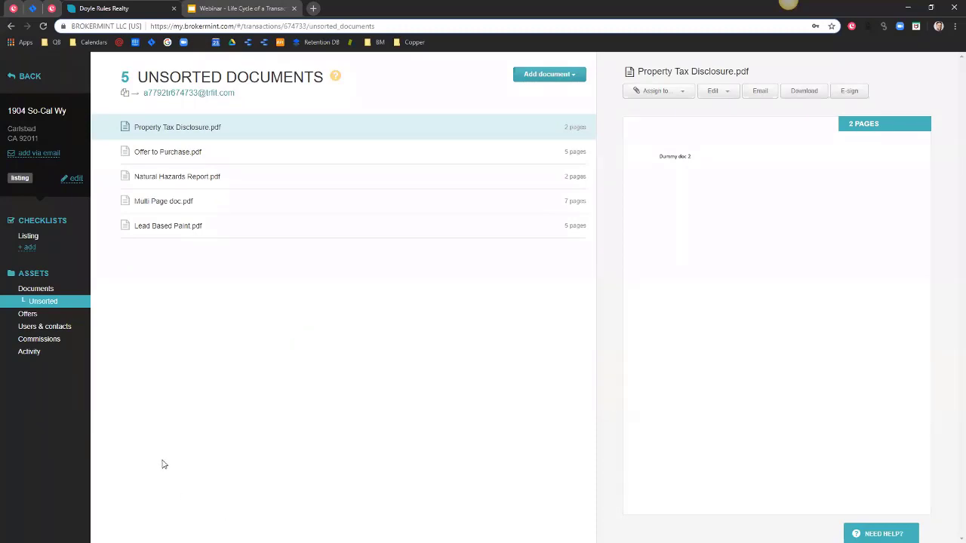
click(34, 237)
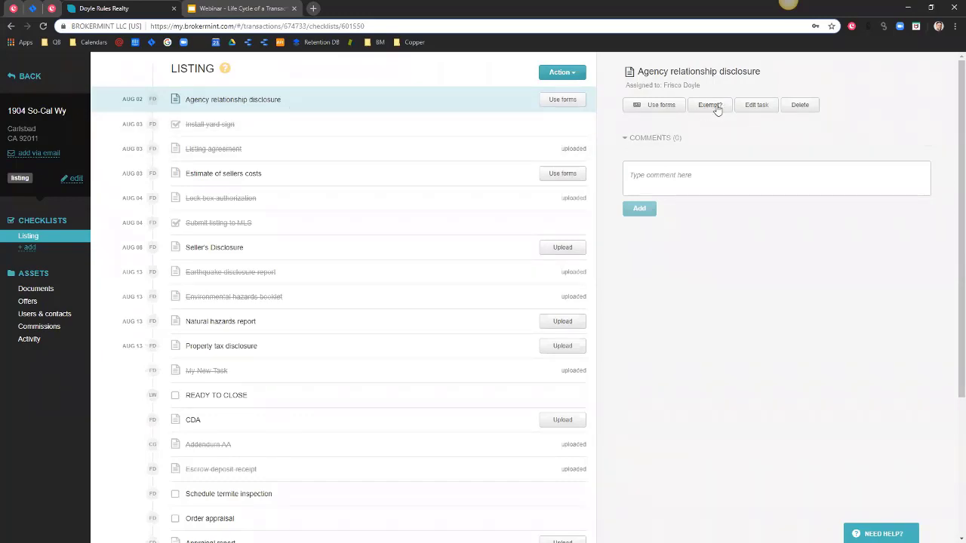
Comment 'Does not Apply' on Agency relationship disclosure and request its exemption.
click(673, 172)
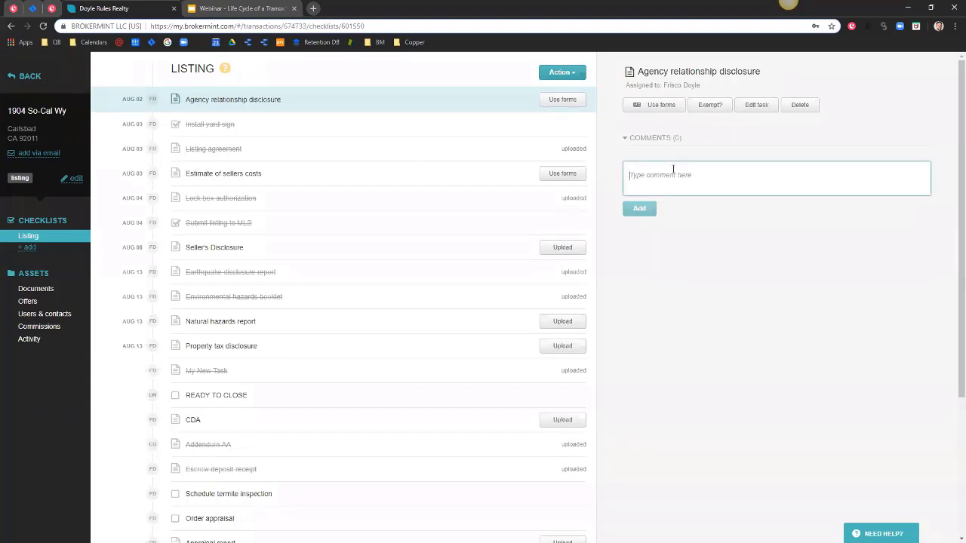
text(Does not)
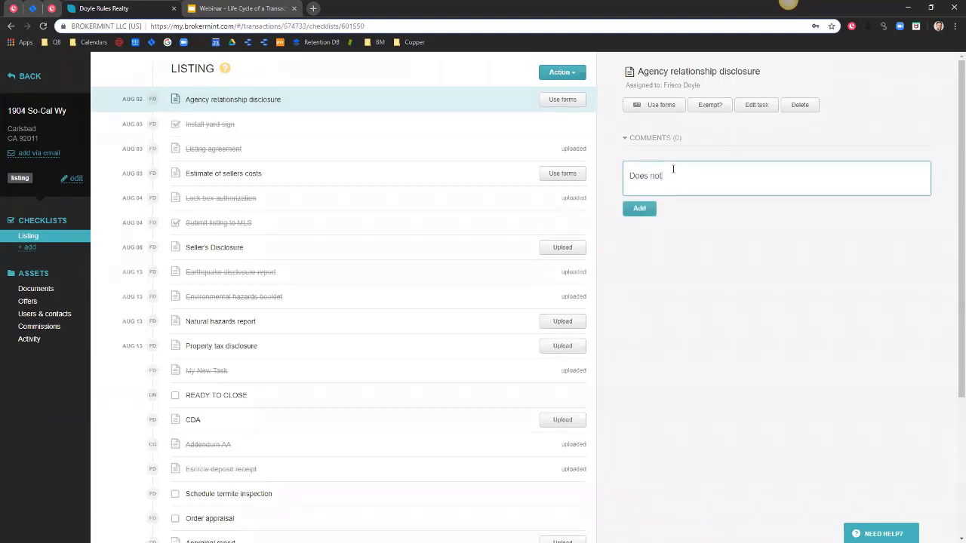
text( Apply)
click(643, 214)
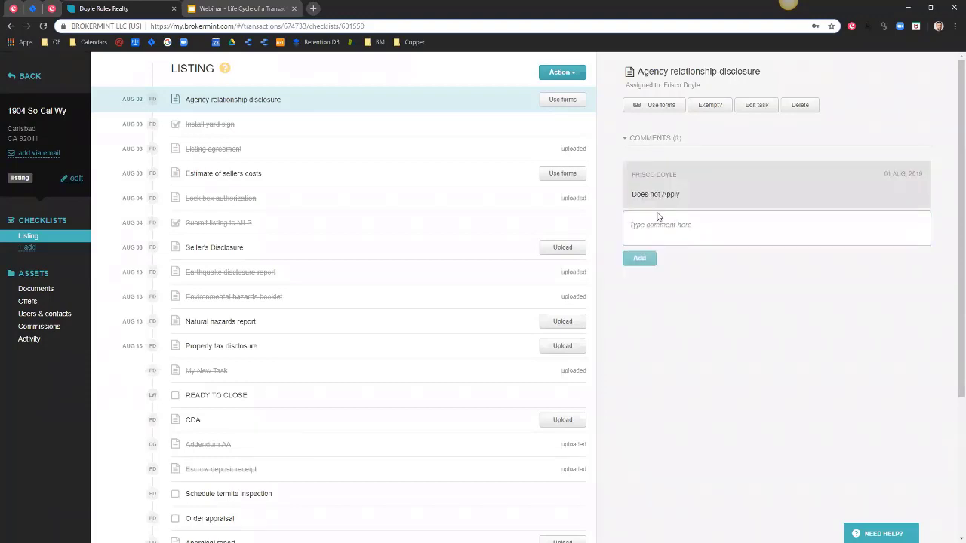
click(709, 107)
Request exemptions for Estimate of sellers costs and Seller's Disclosure.
click(341, 179)
click(709, 105)
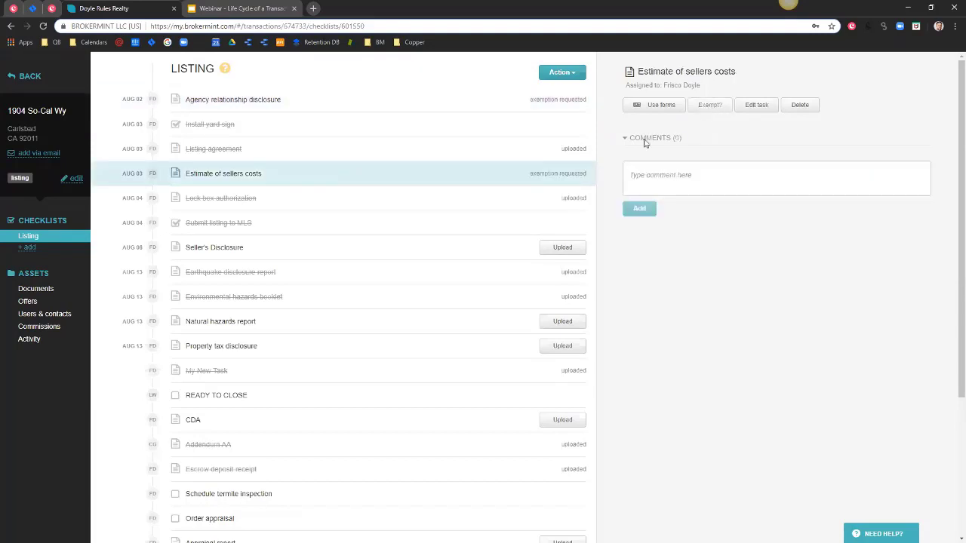
click(460, 253)
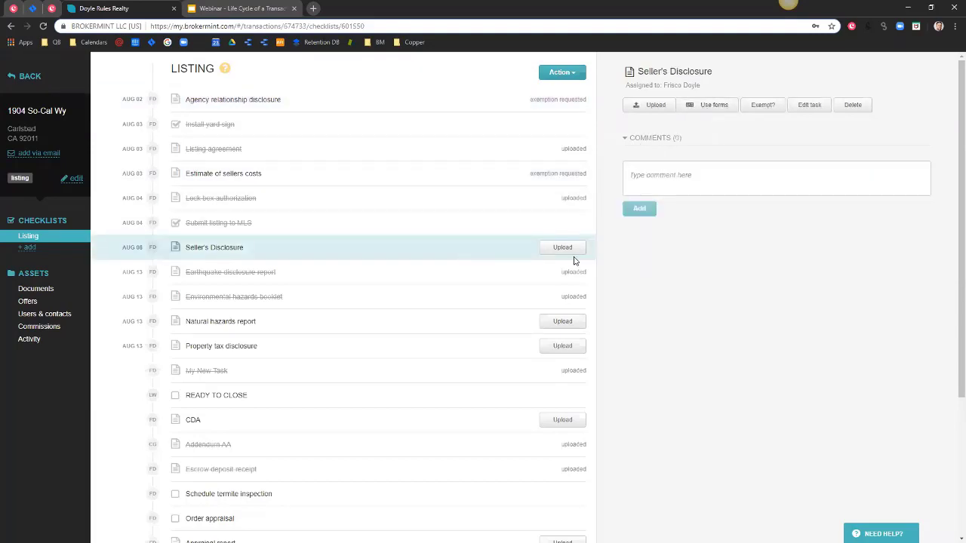
click(709, 105)
click(654, 101)
click(774, 102)
Request an exemption for Natural hazards report and review the checklist.
click(435, 325)
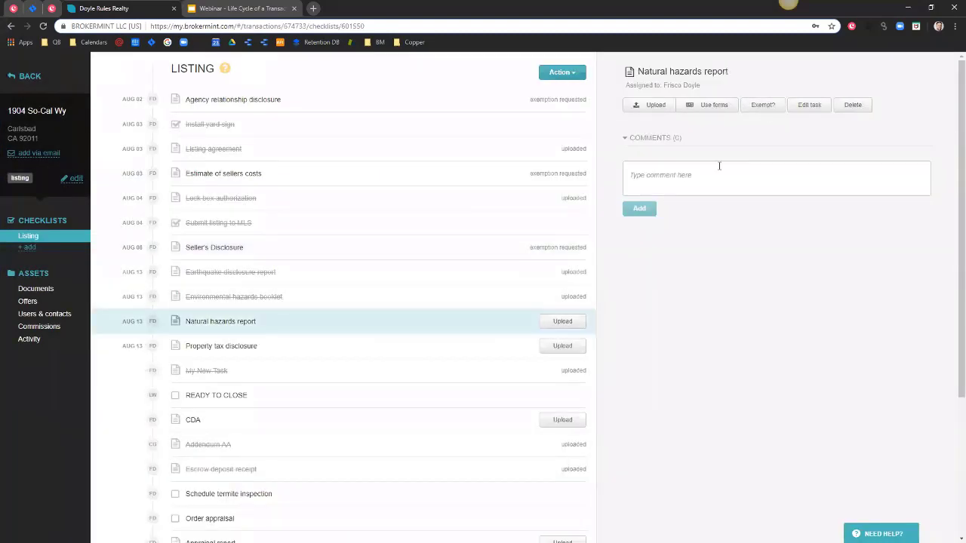
click(760, 104)
scroll(642, 463, down, 3)
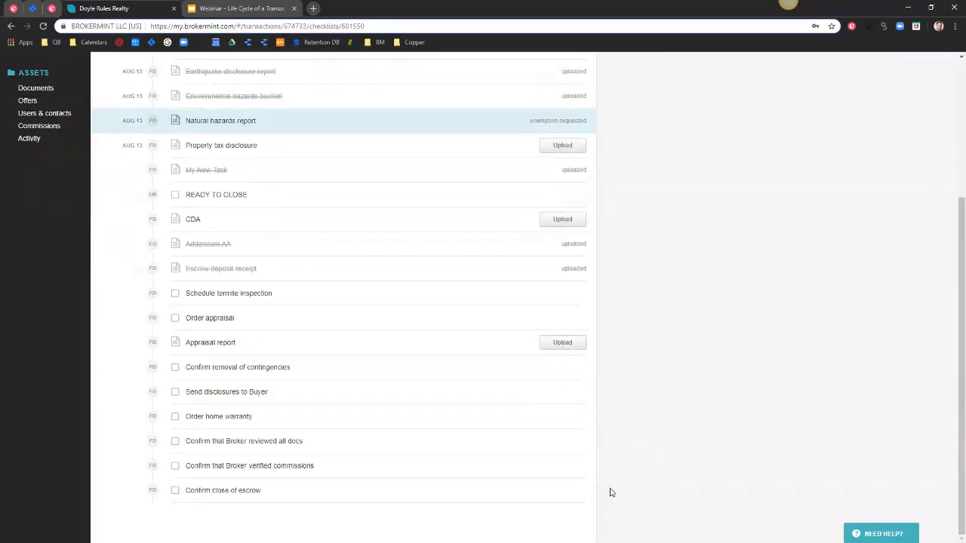
scroll(604, 482, up, 3)
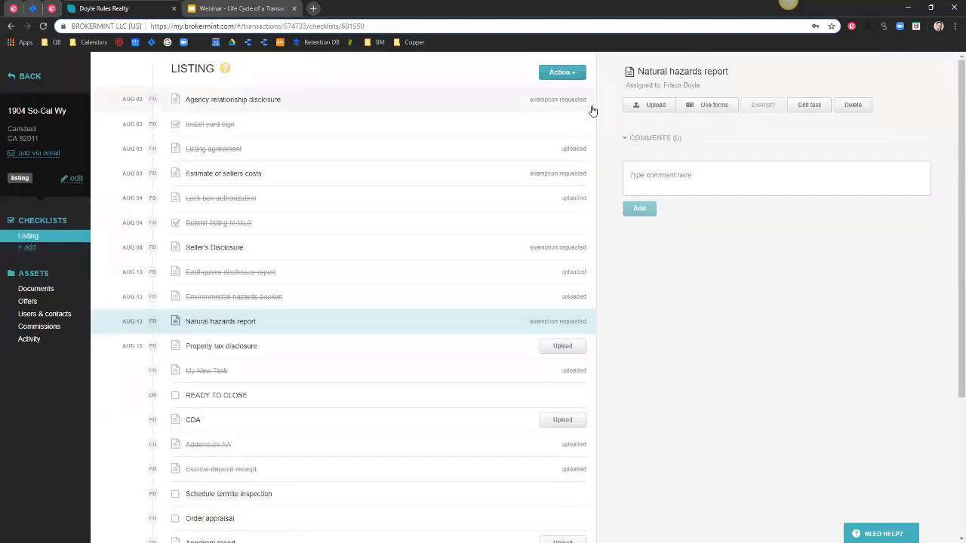
scroll(489, 325, down, 1)
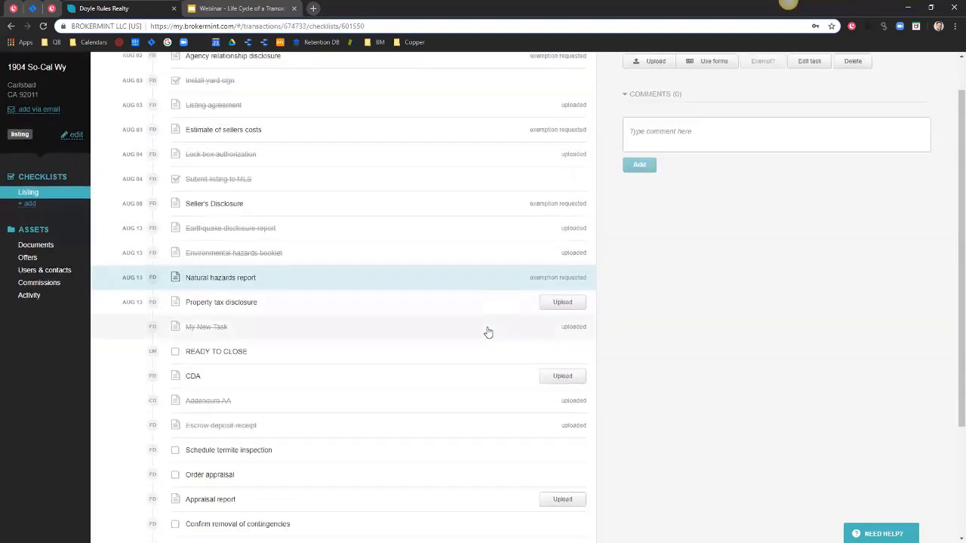
scroll(489, 355, down, 3)
scroll(604, 423, up, 1)
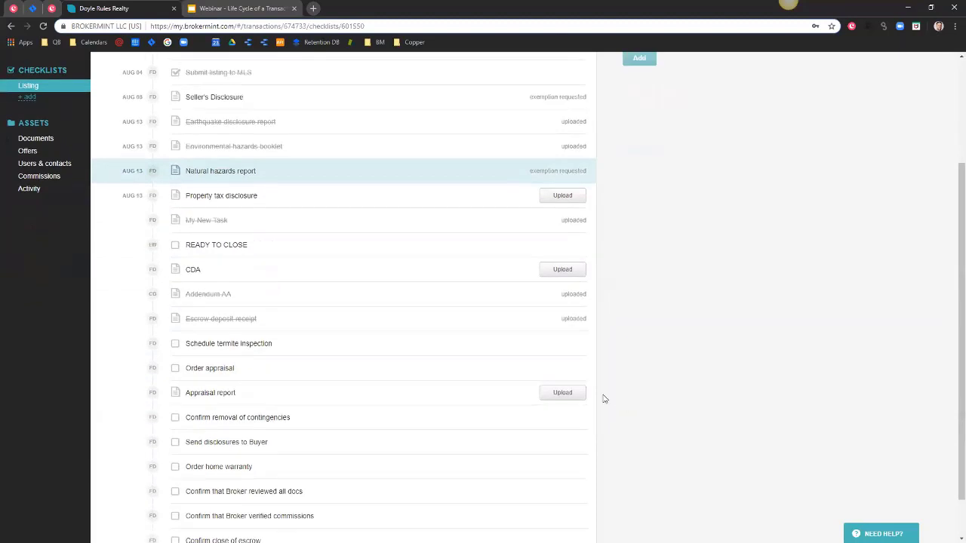
scroll(488, 393, up, 3)
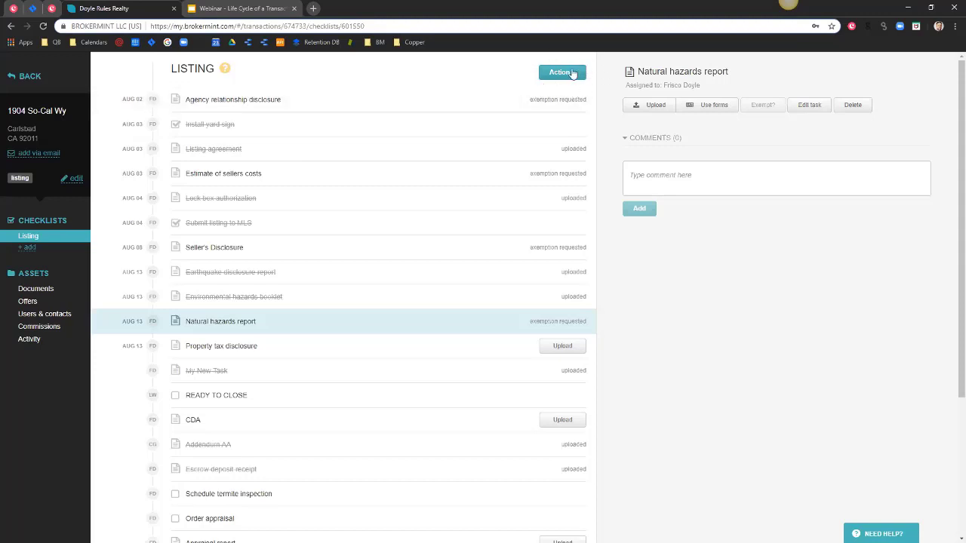
Submit the Listing checklist for review from the Action menu and confirm.
click(571, 75)
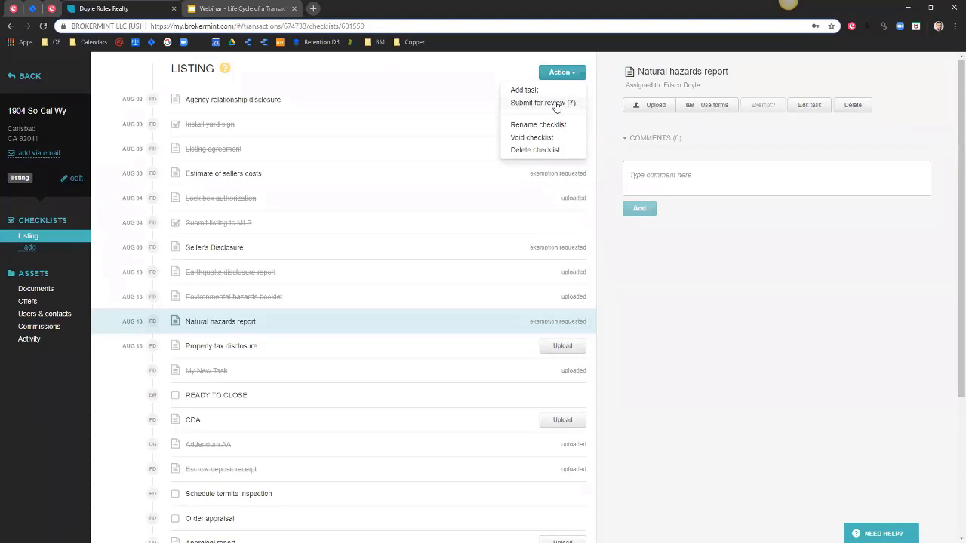
click(556, 106)
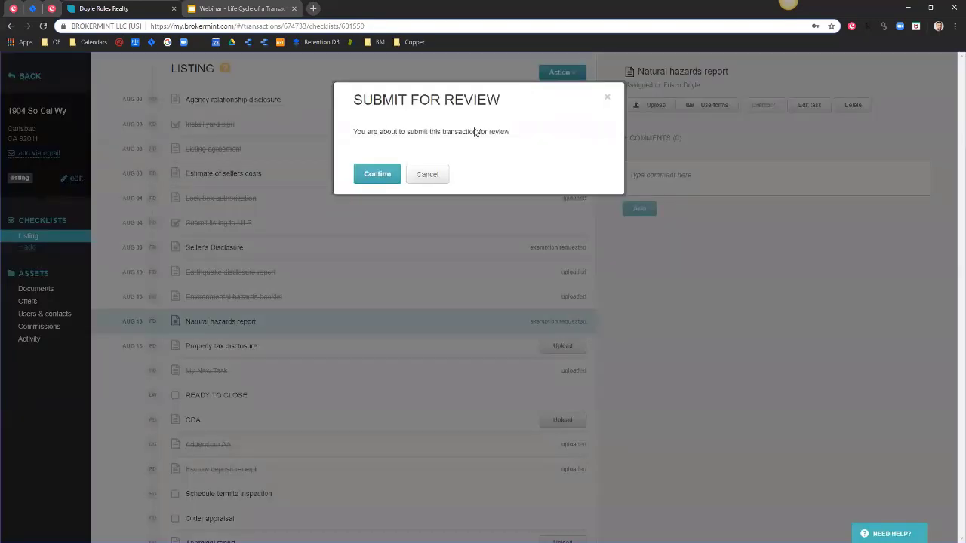
click(377, 175)
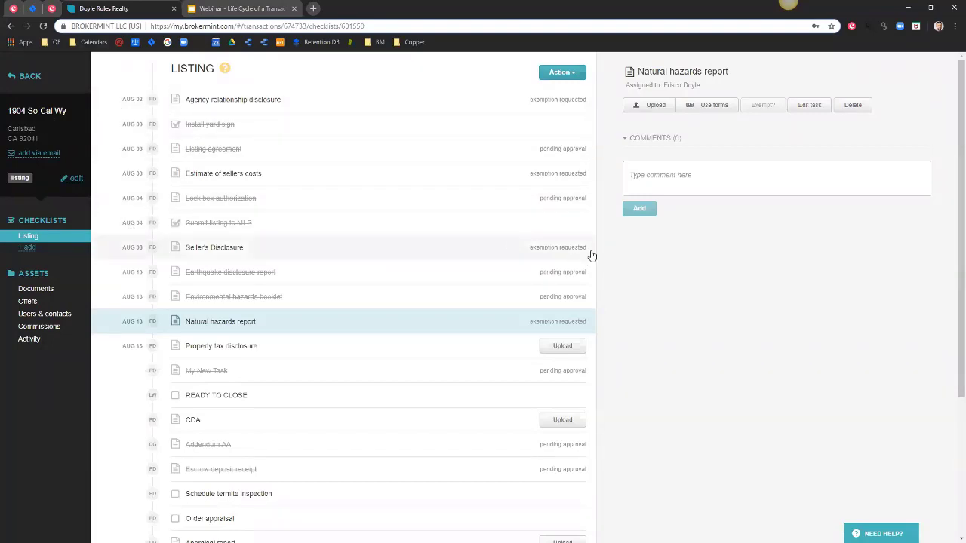
Select Seller's Disclosure, toggle its comments, and inspect the checklist's Action menu options.
click(516, 249)
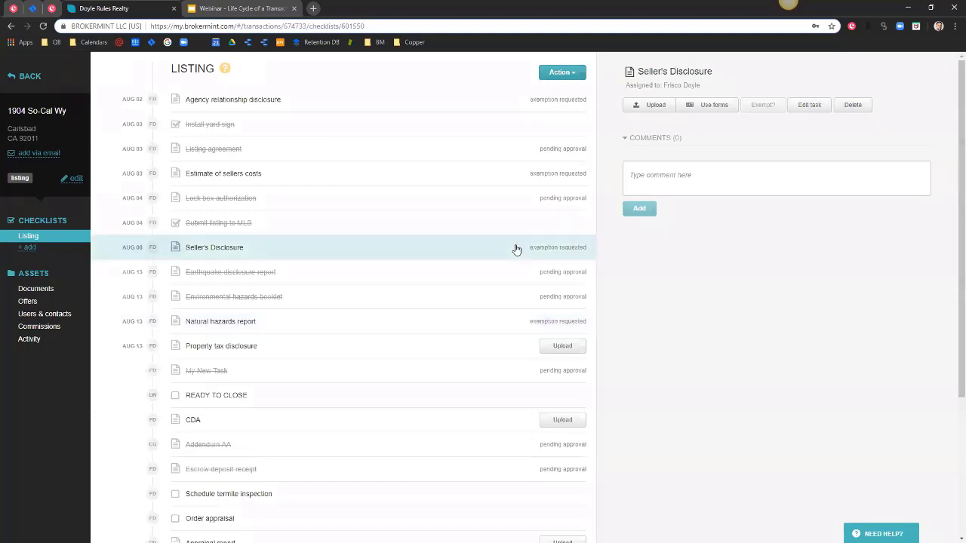
click(626, 139)
click(625, 140)
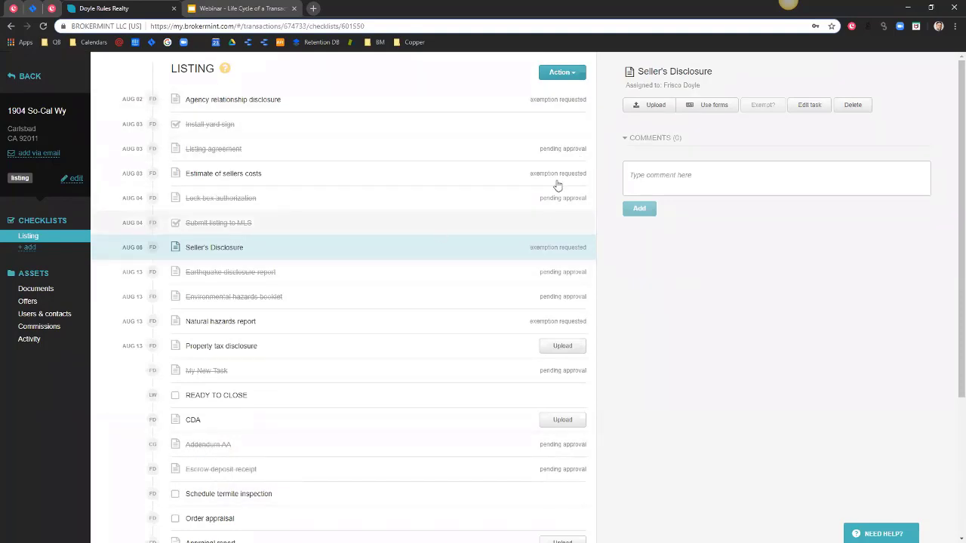
click(555, 73)
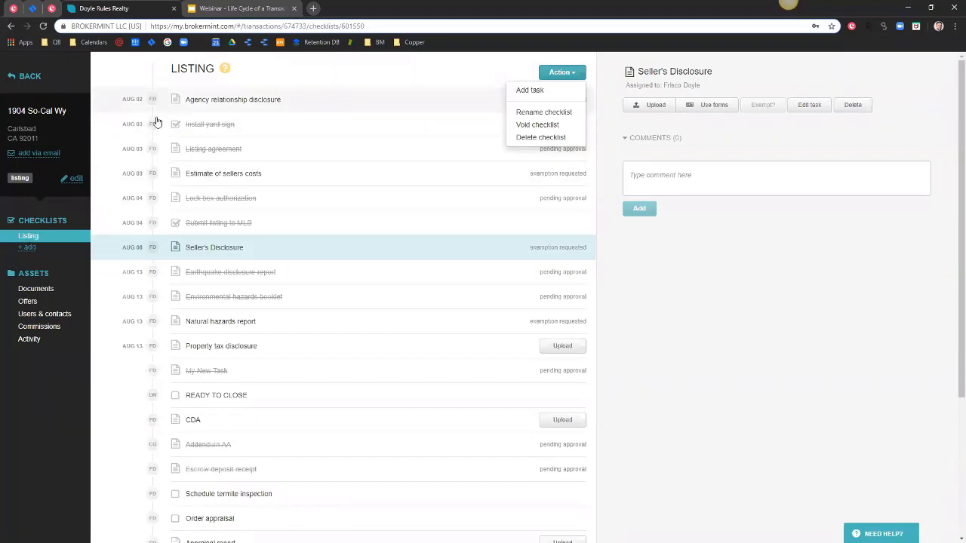
scroll(155, 377, down, 3)
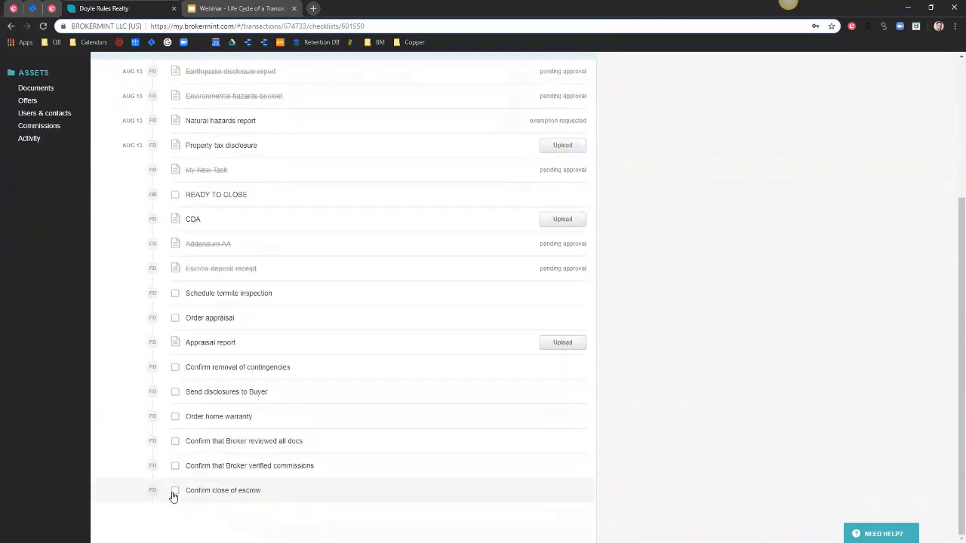
scroll(589, 507, up, 3)
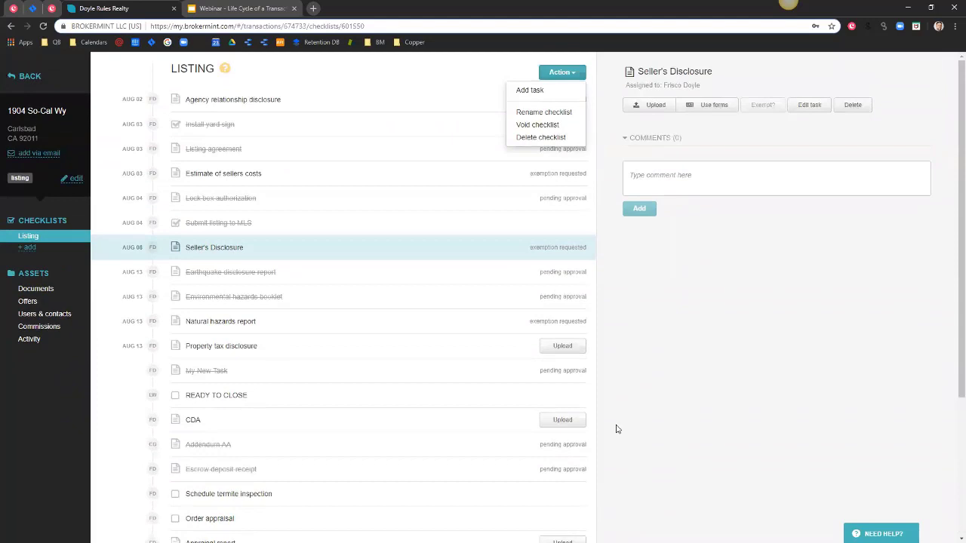
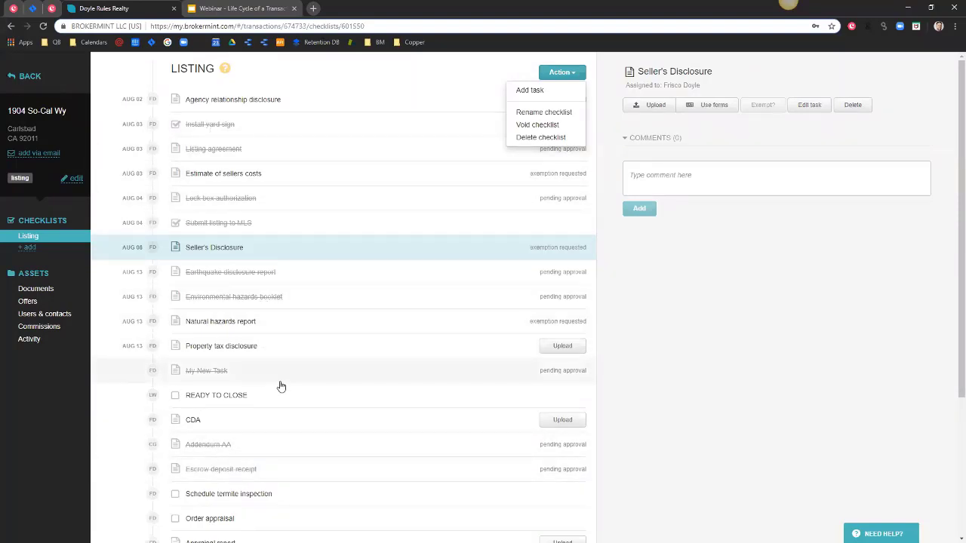
scroll(280, 385, down, 1)
scroll(543, 458, down, 2)
scroll(593, 264, up, 3)
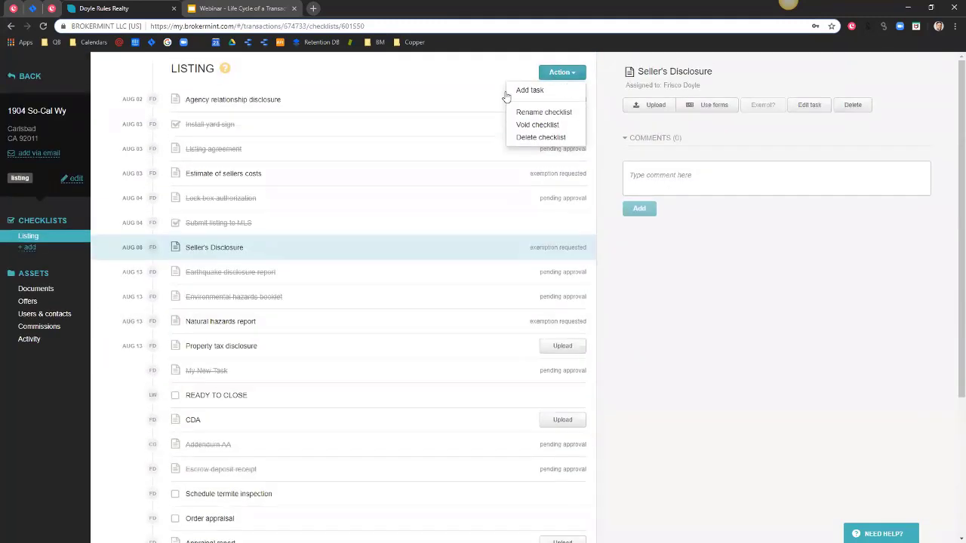
click(736, 402)
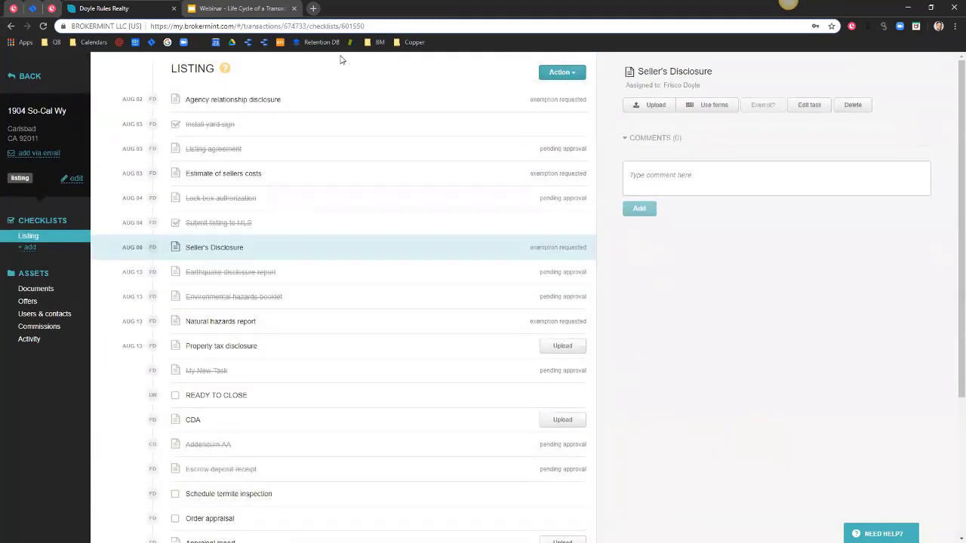
scroll(117, 487, down, 1)
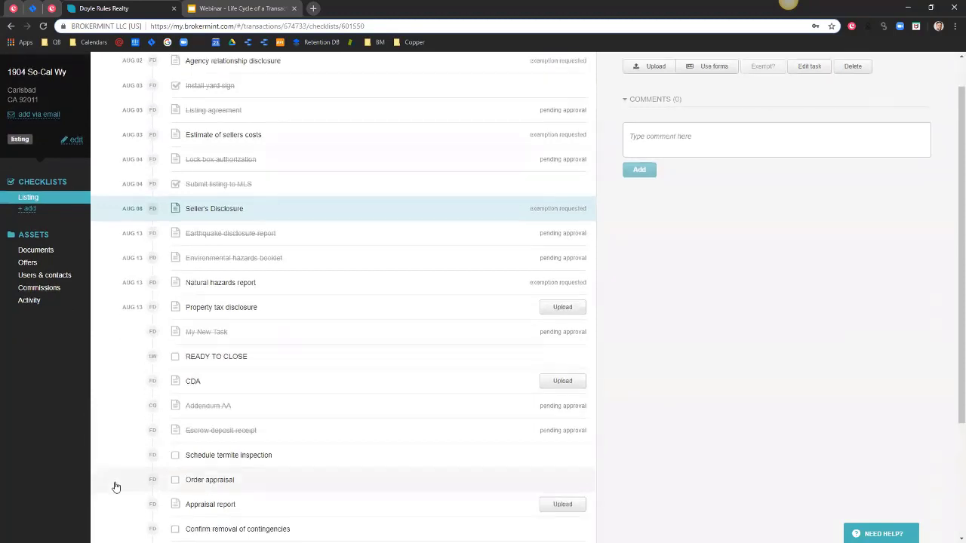
scroll(117, 489, down, 2)
scroll(114, 495, up, 3)
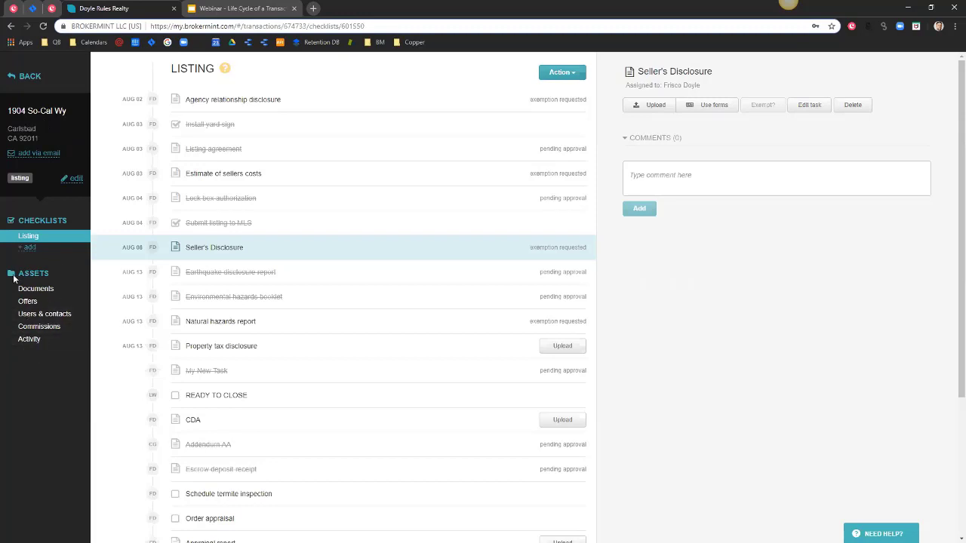
click(34, 122)
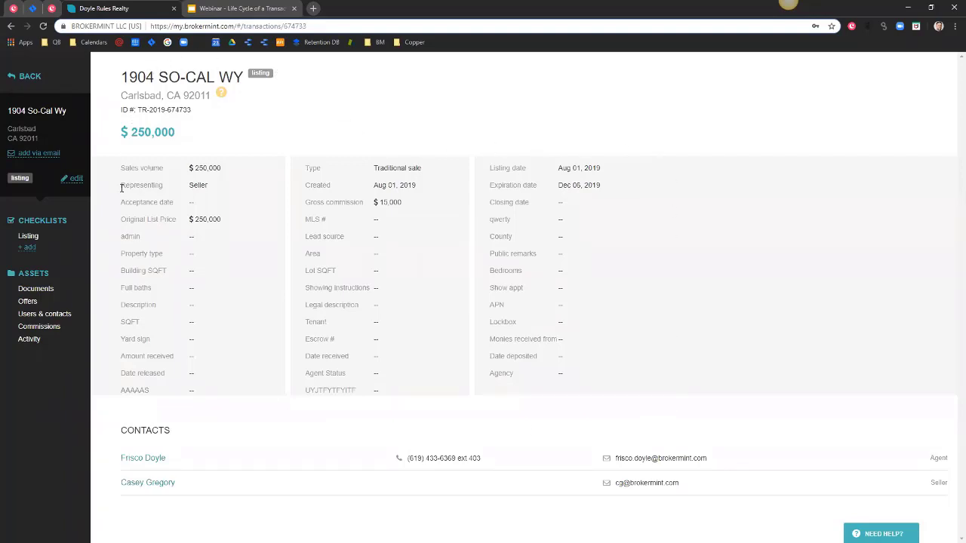
Edit the transaction's Price in Additional fields to 240,000 and save.
click(75, 180)
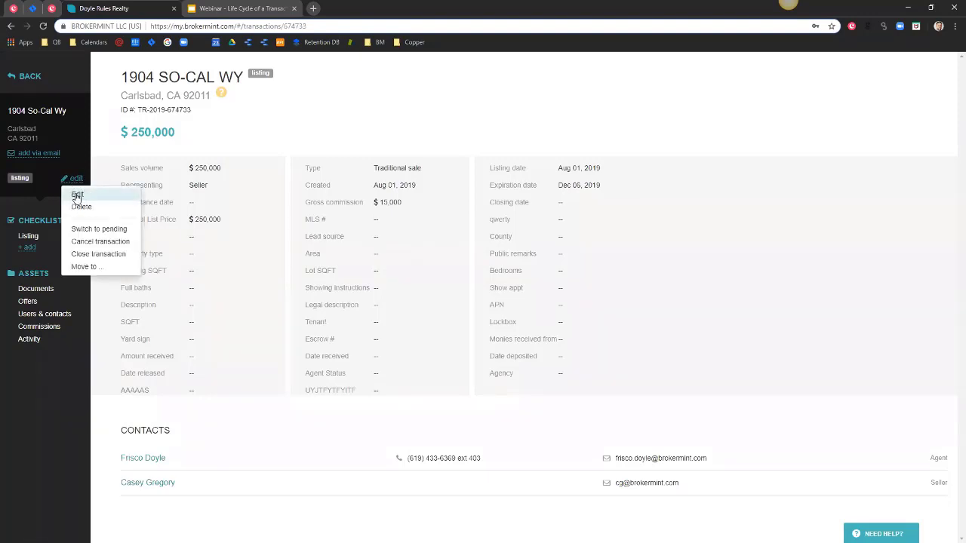
click(77, 196)
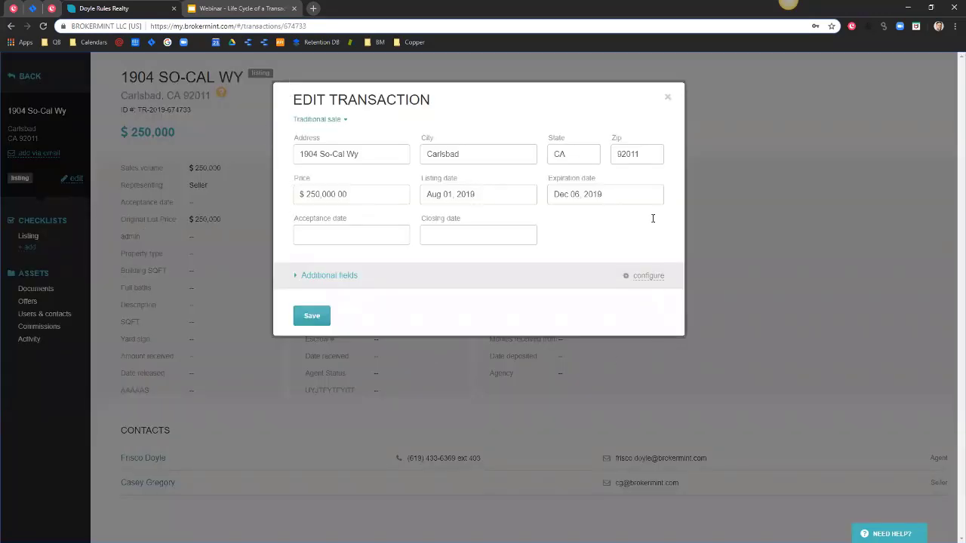
click(317, 276)
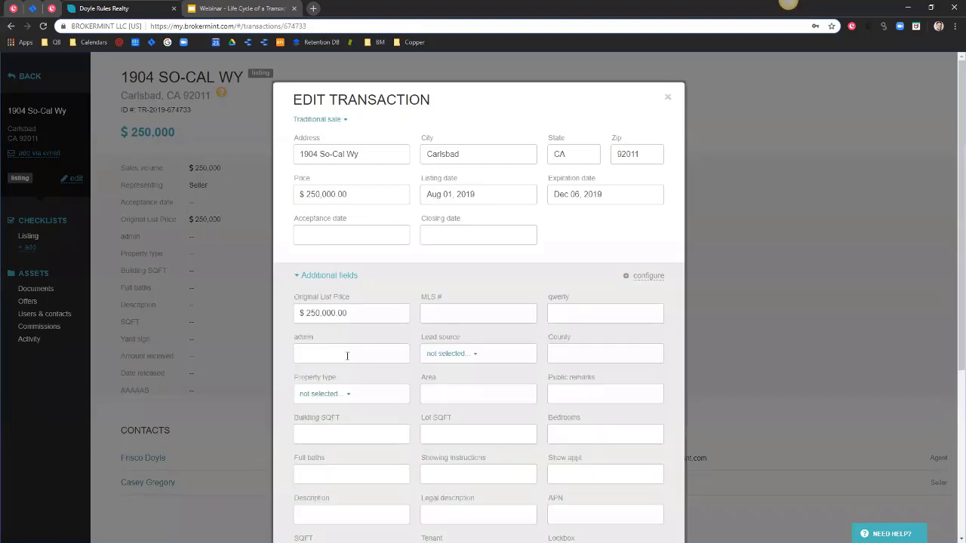
drag(346, 194, 300, 193)
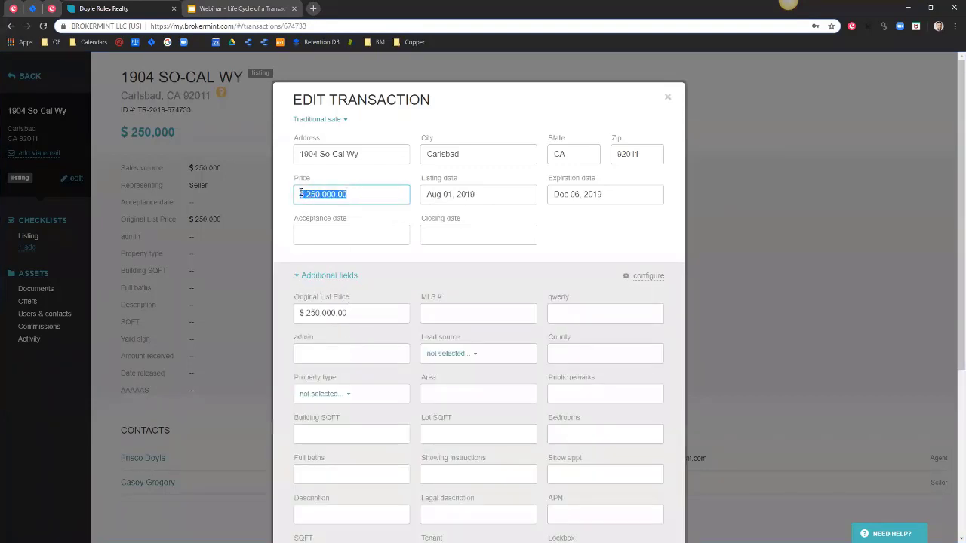
text(400)
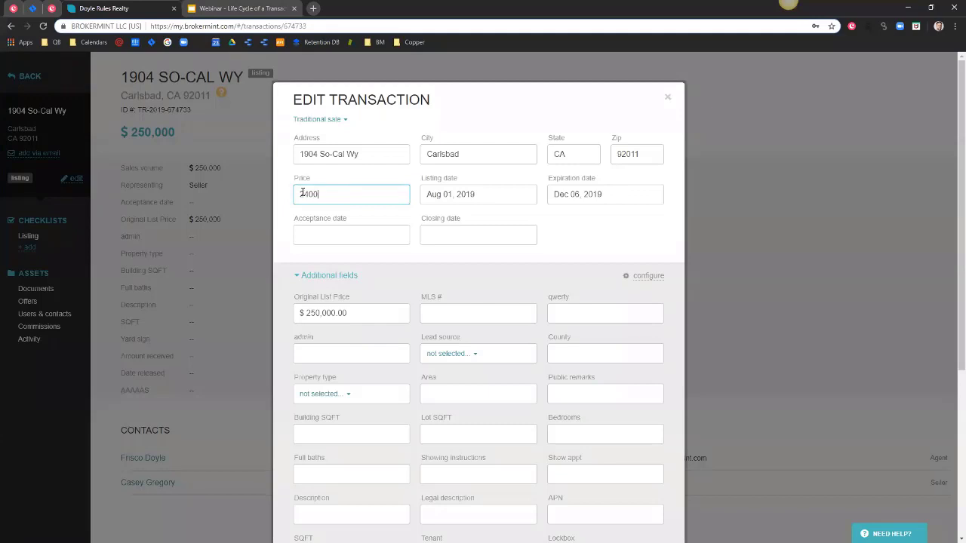
text(0000)
scroll(467, 264, down, 4)
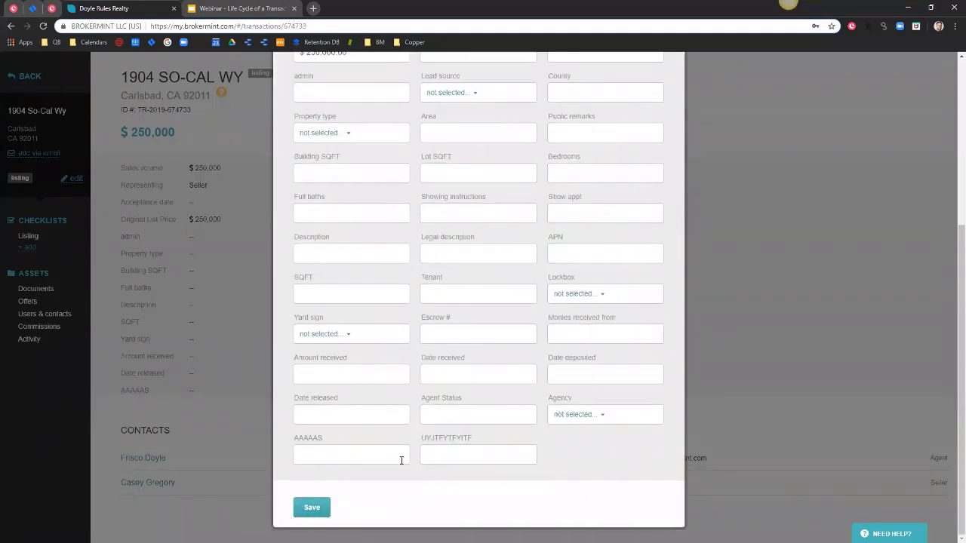
click(315, 510)
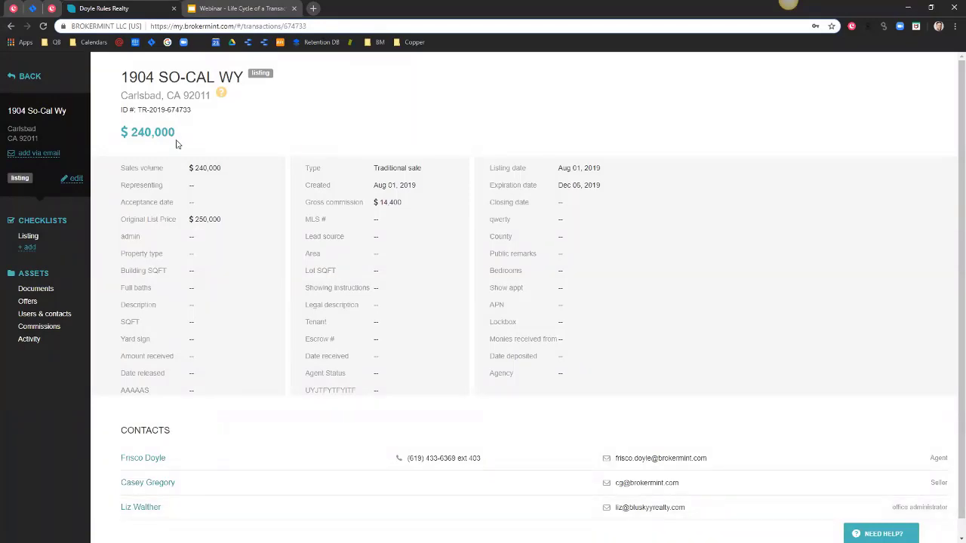
Dismiss the transaction options menu and go to the transaction's Offers page.
click(72, 182)
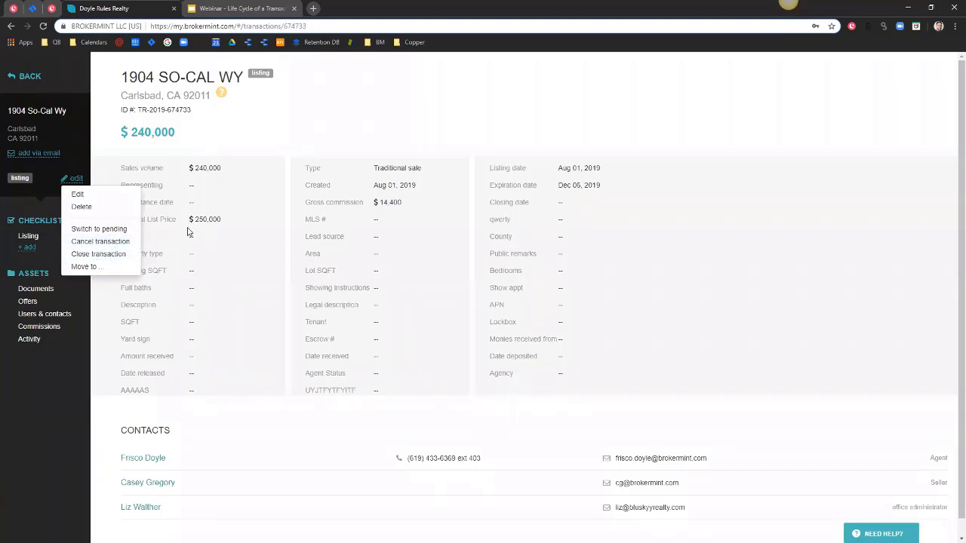
click(285, 144)
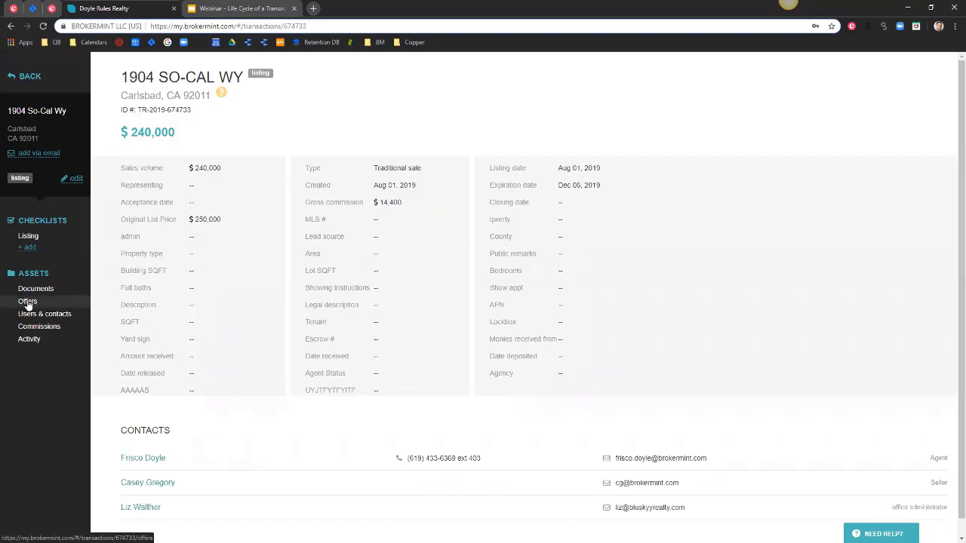
click(28, 302)
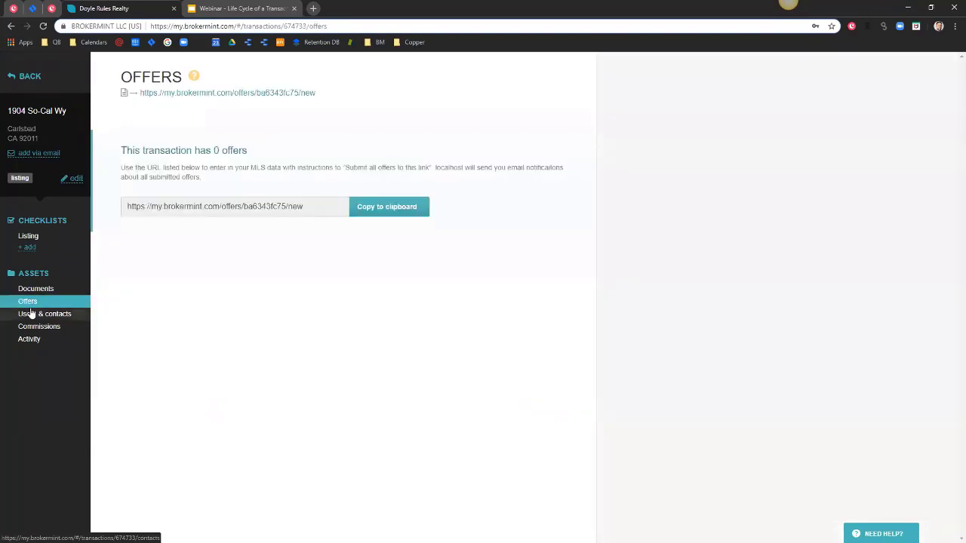
click(312, 206)
drag(311, 206, 124, 202)
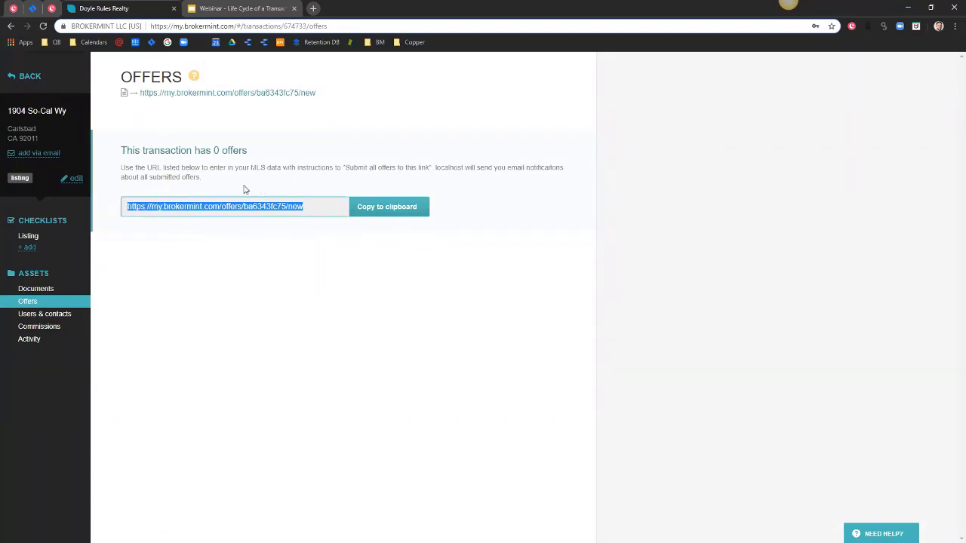
right_click(206, 208)
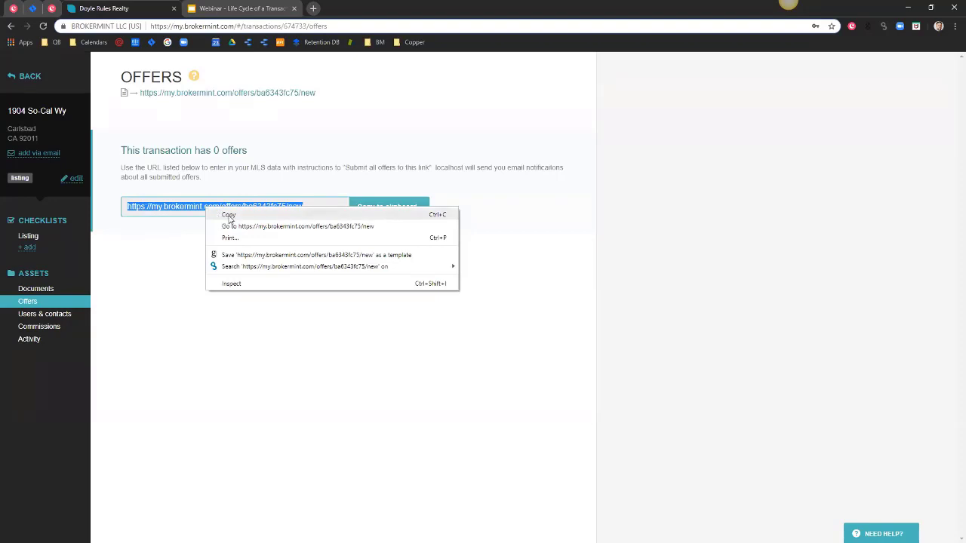
click(229, 220)
click(376, 214)
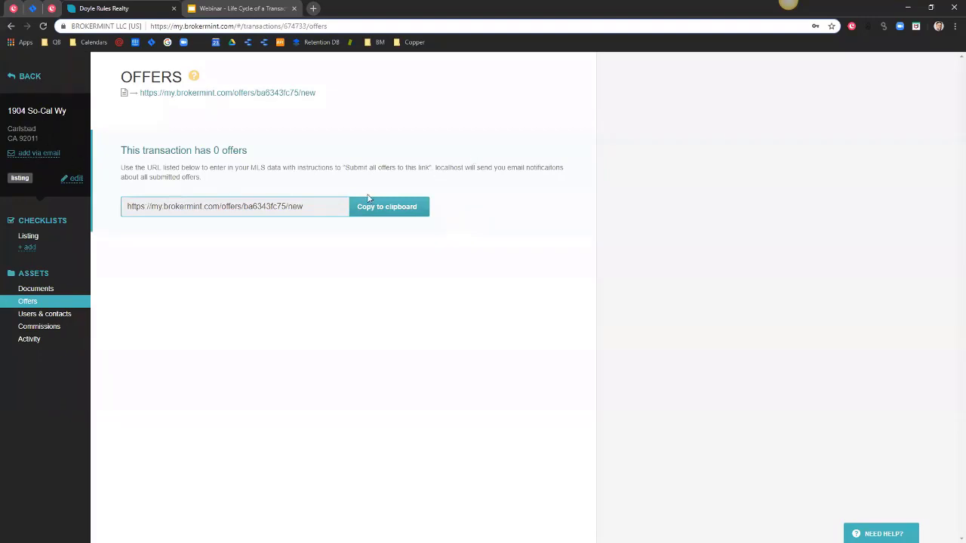
click(313, 9)
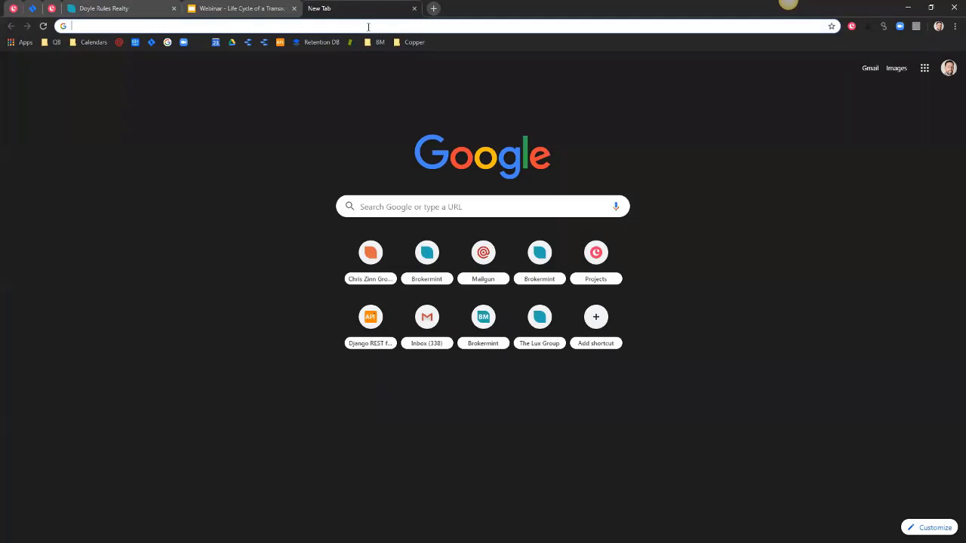
Load the pasted offer link and enter a 240,000 offer with VA loan type.
key(ctrl+v)
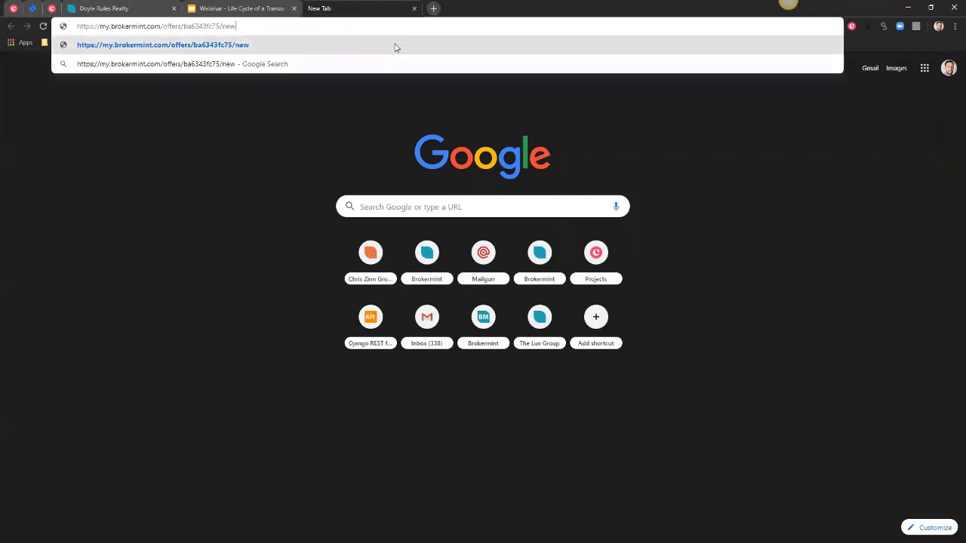
click(377, 44)
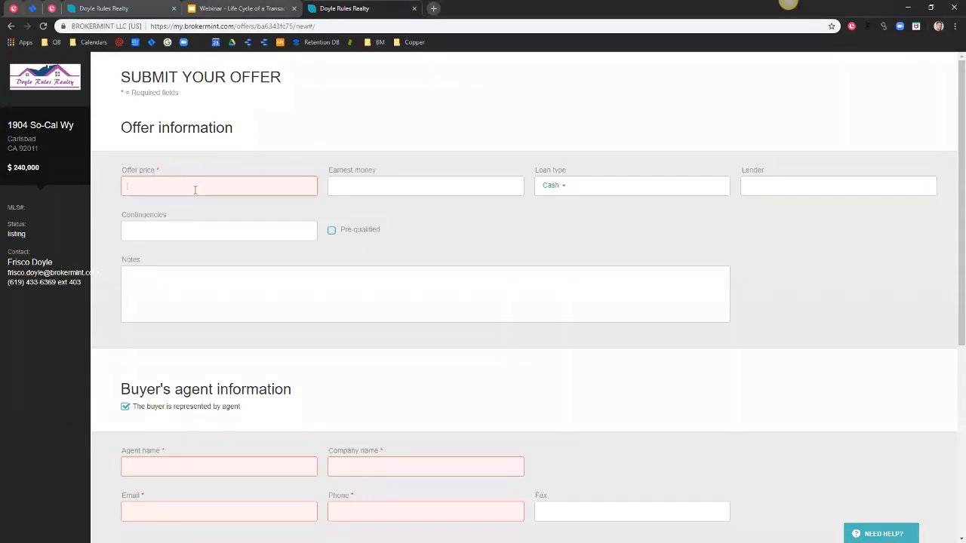
text(240000)
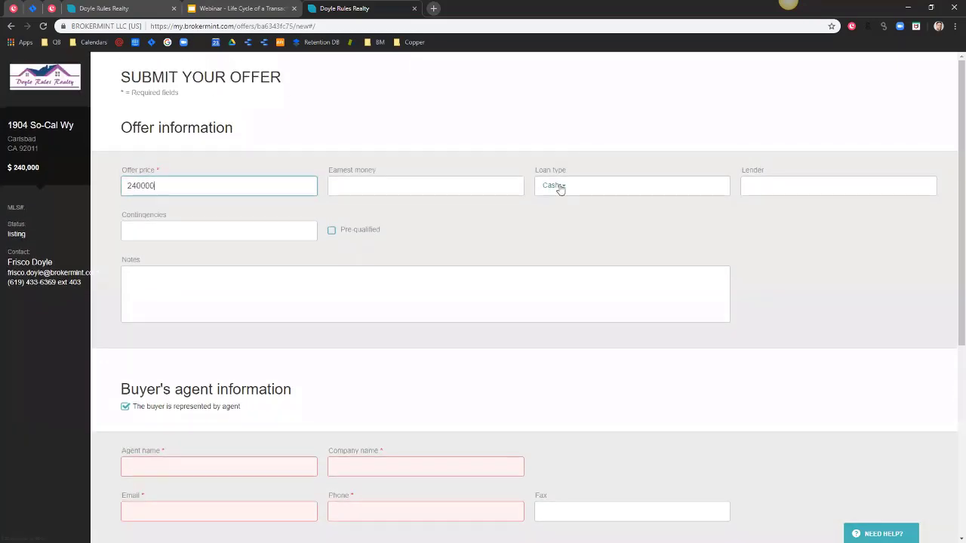
click(559, 188)
click(533, 240)
click(562, 190)
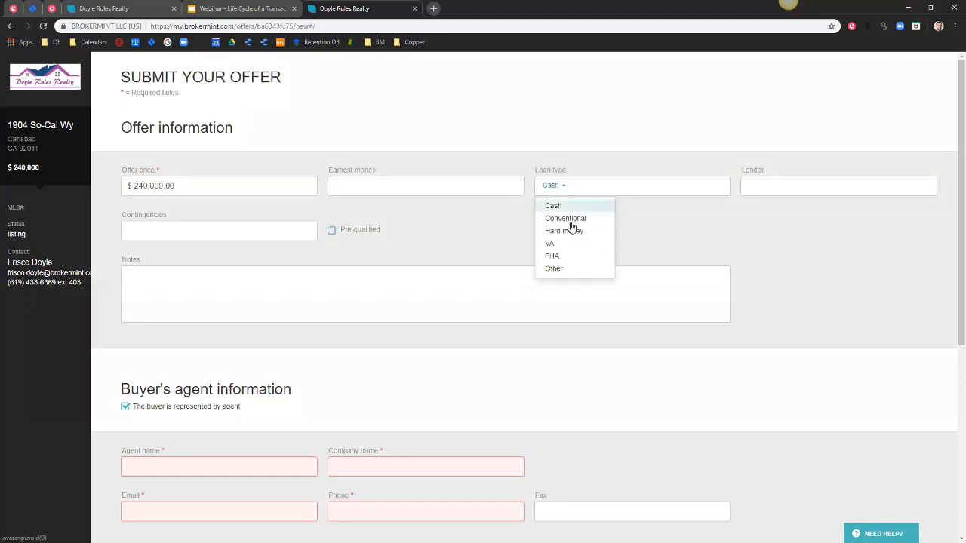
click(564, 243)
scroll(516, 197, down, 1)
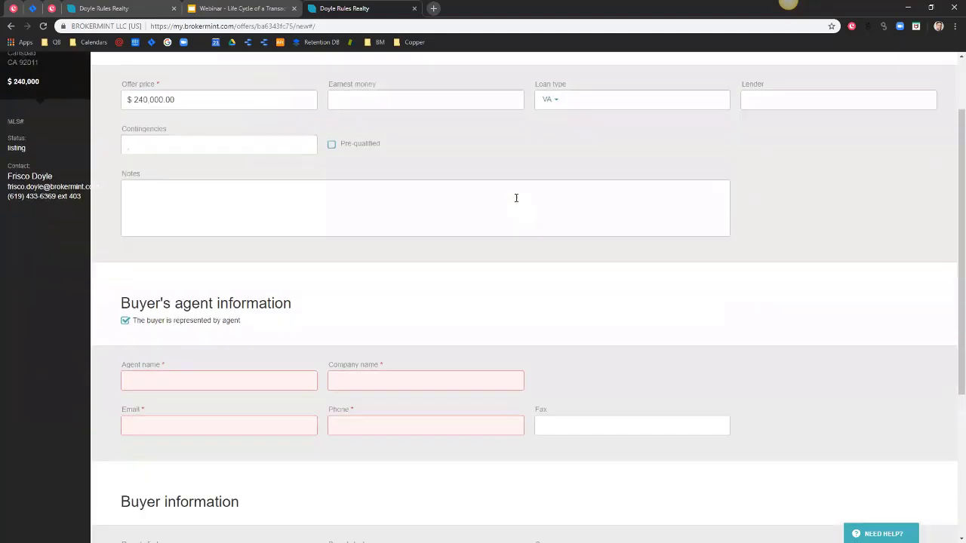
scroll(516, 197, down, 1)
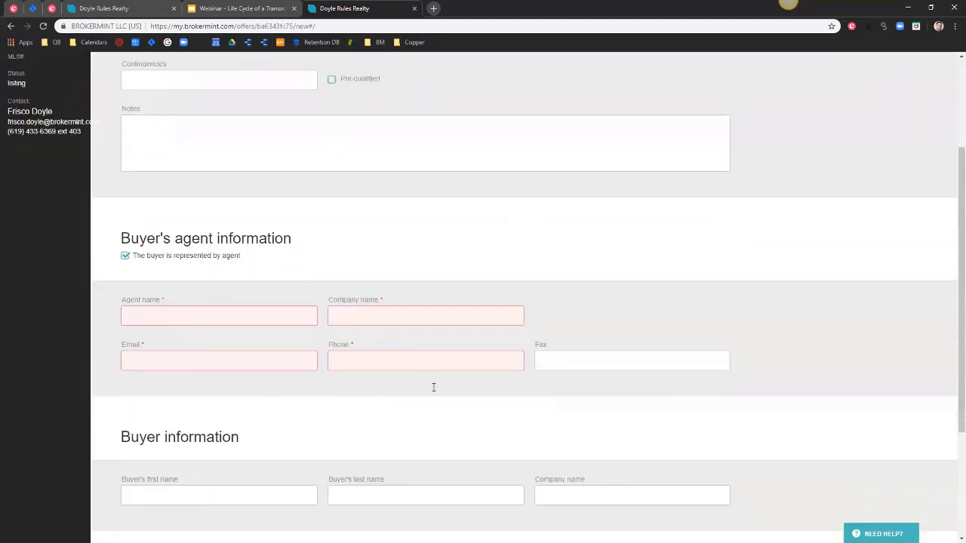
Fill in the buyer's agent name, company, e-mail and phone number.
click(197, 321)
text(New Agent)
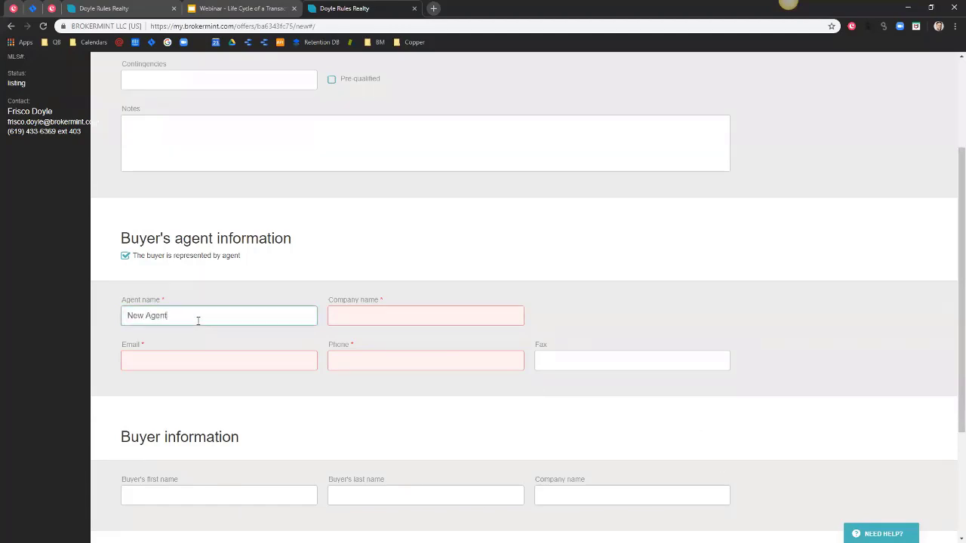
key(Tab)
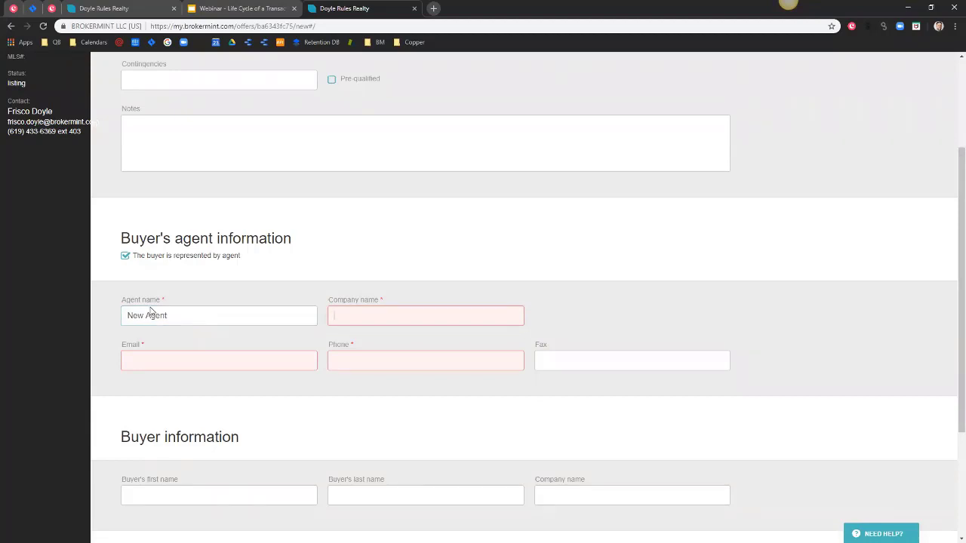
text(COmpany)
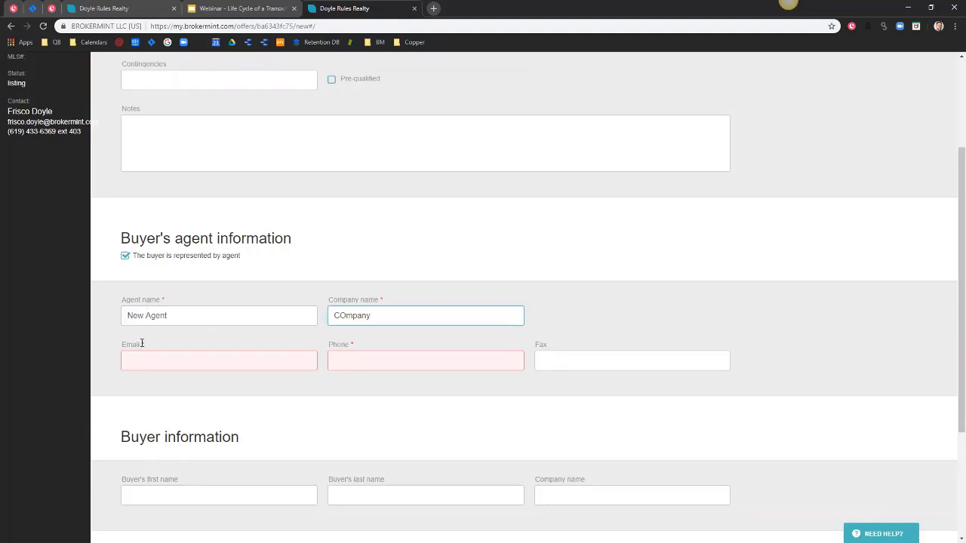
click(133, 358)
text(t@)
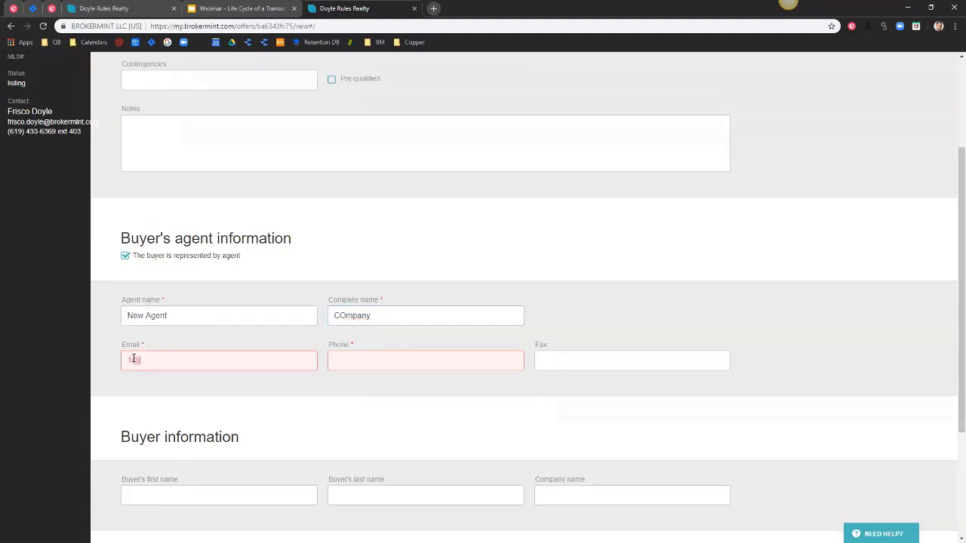
text(asd.com)
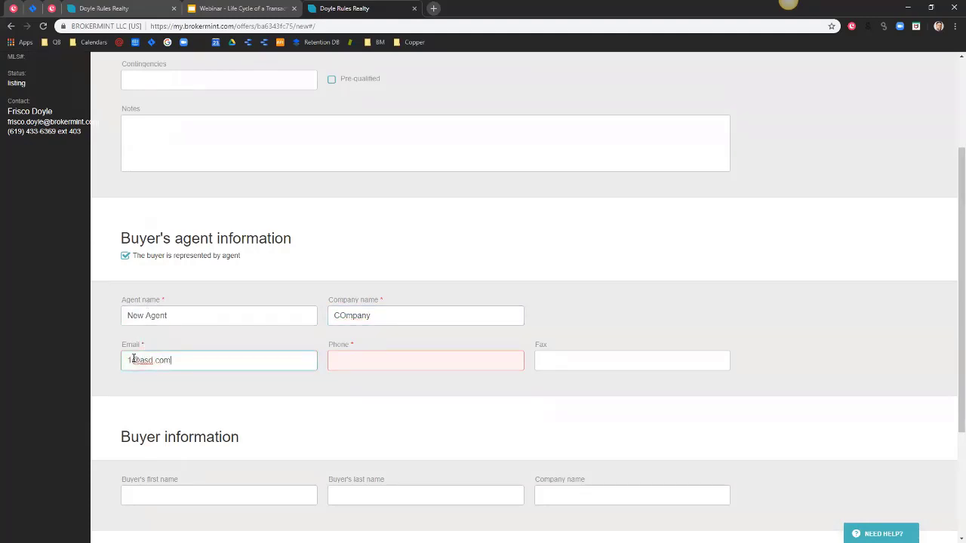
click(341, 359)
text(555-555-5555)
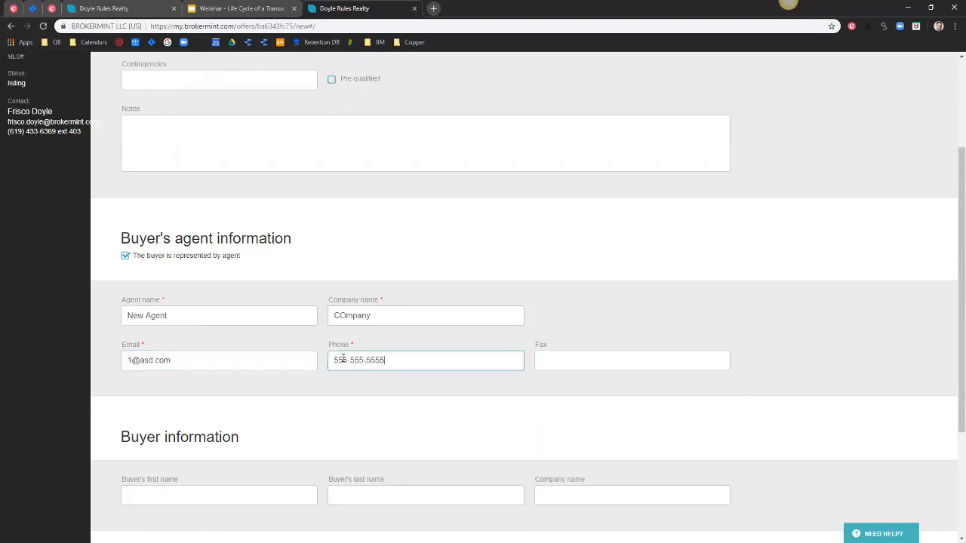
scroll(295, 182, up, 2)
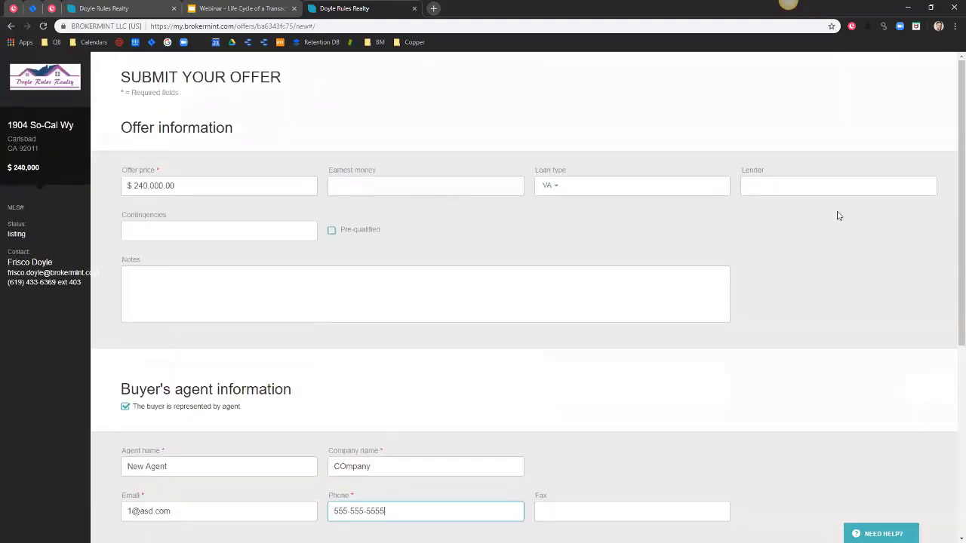
scroll(830, 249, down, 2)
scroll(822, 280, down, 2)
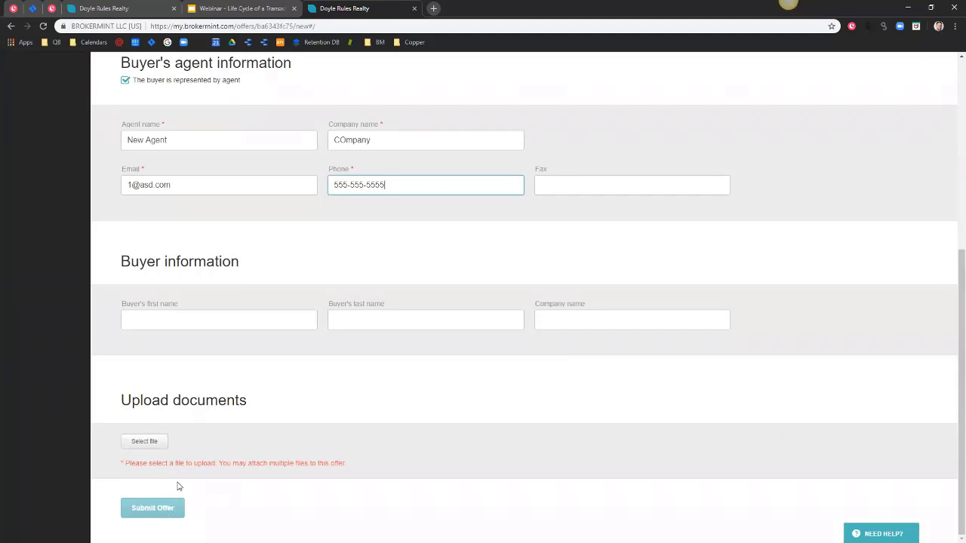
Attach Offer to Purchase.pdf and submit the offer.
click(145, 443)
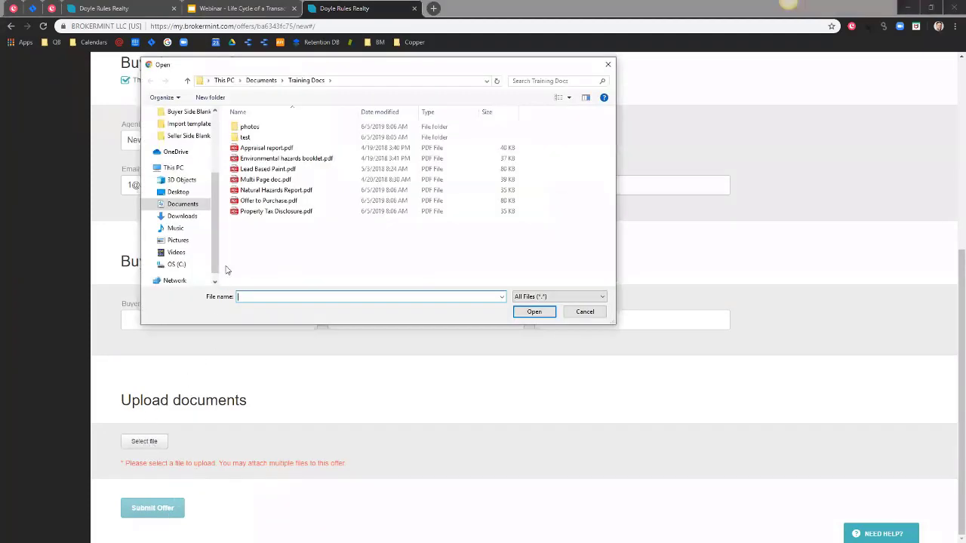
click(270, 201)
click(533, 312)
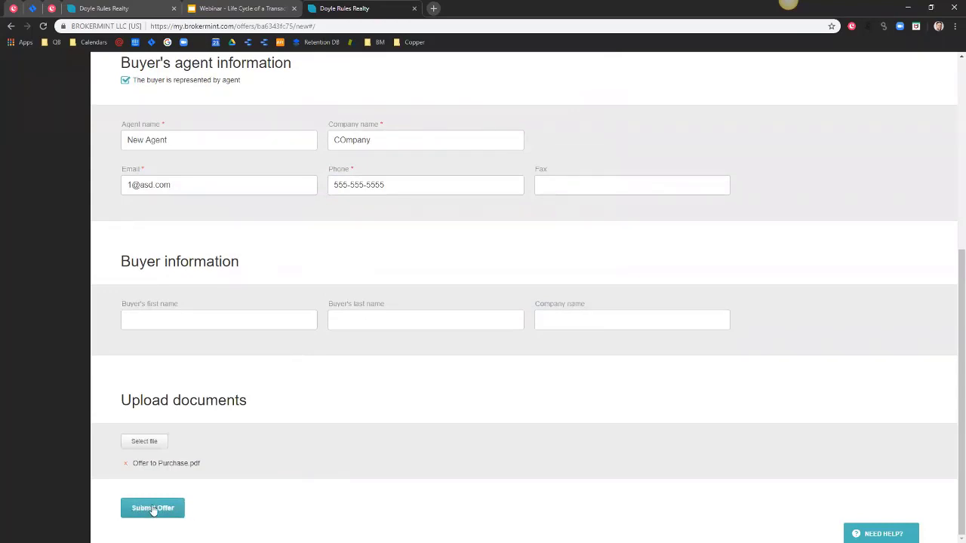
click(157, 509)
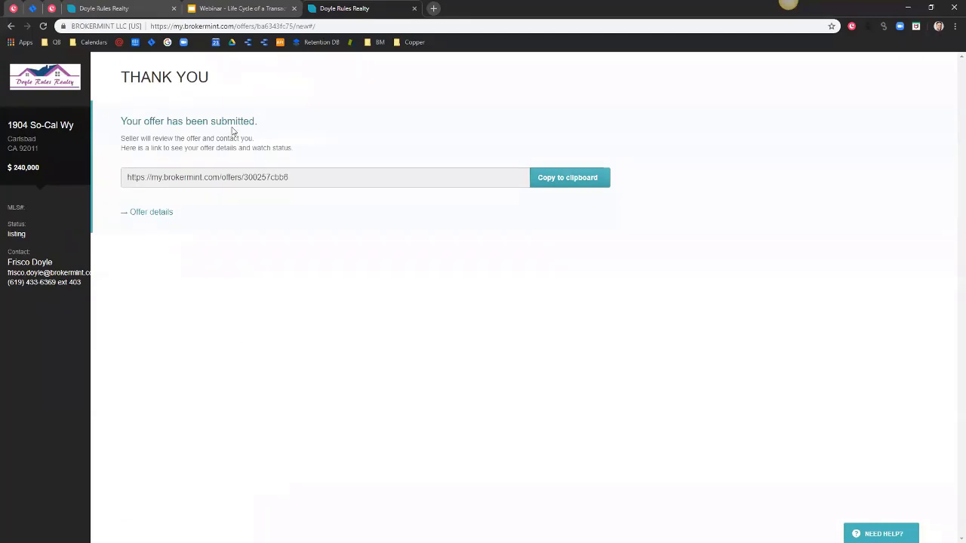
Return to the Brokermint tab and reload Offers to list the new $240,000 offer.
click(123, 8)
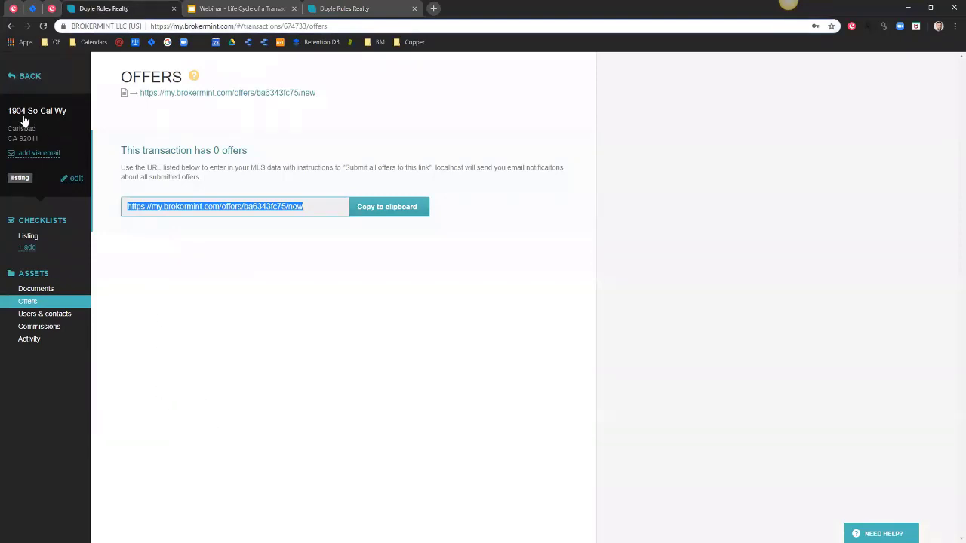
click(30, 302)
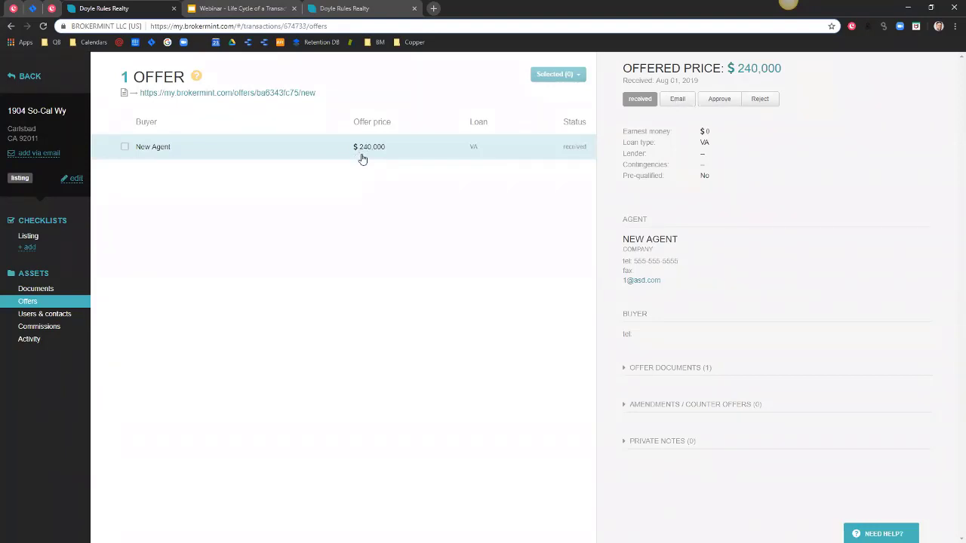
Approve the $240,000 VA offer with the message 'Offer Approved!' to the buyer's agent.
click(624, 368)
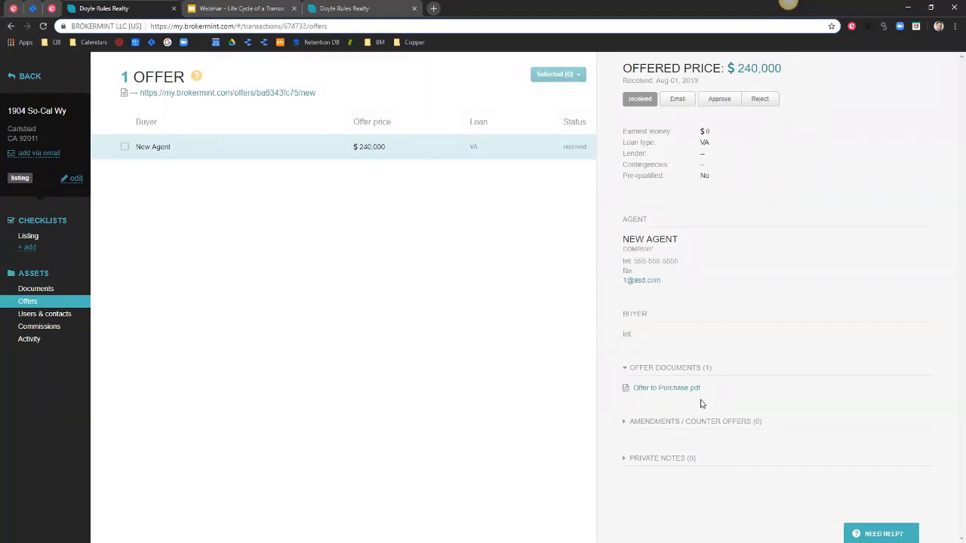
click(625, 422)
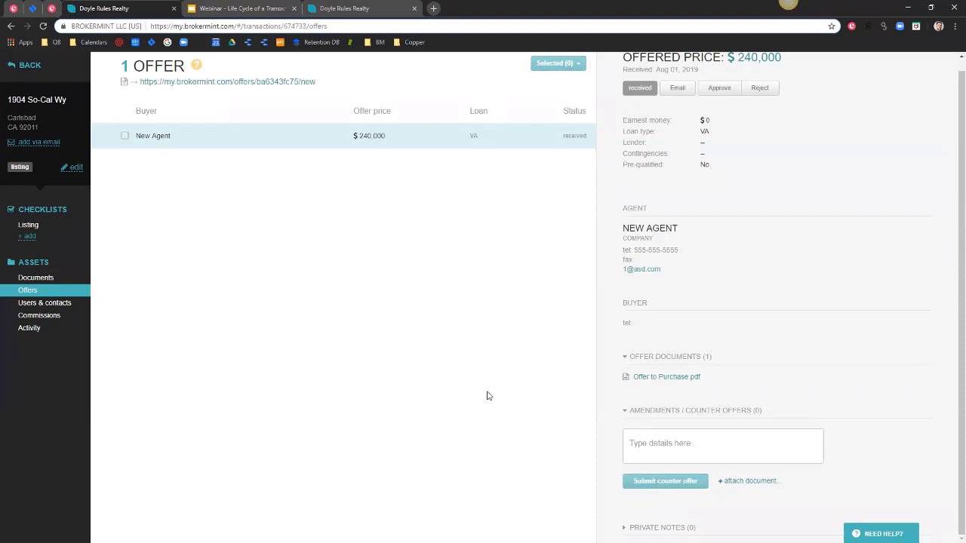
scroll(474, 387, up, 1)
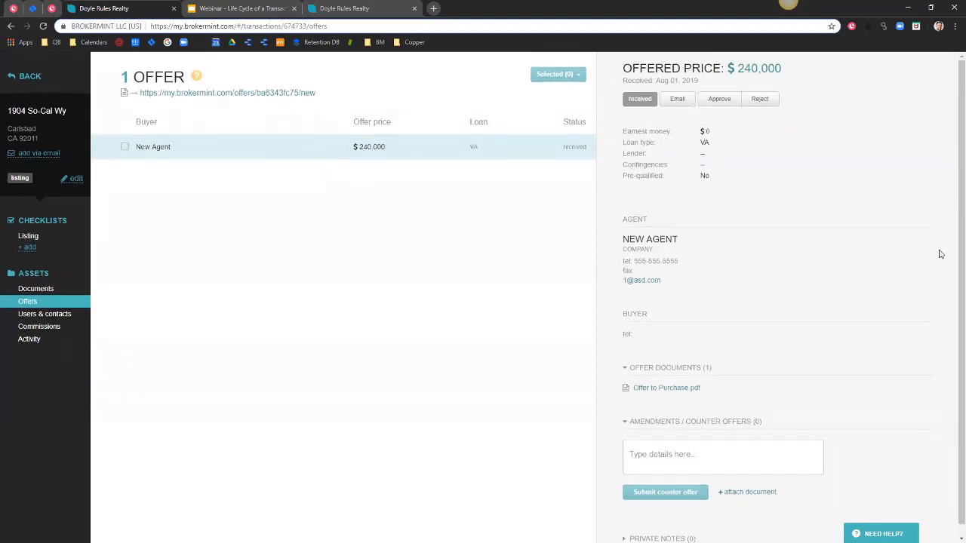
click(719, 99)
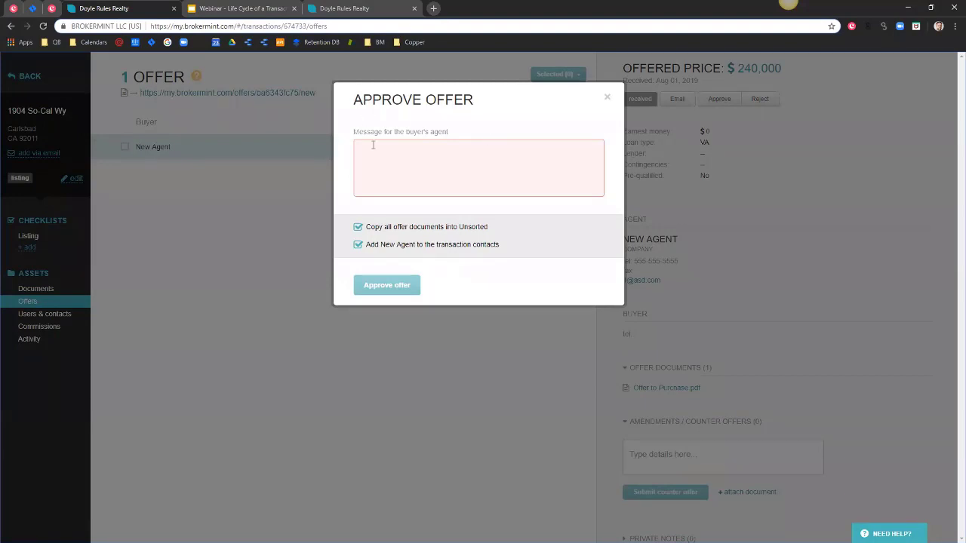
click(412, 149)
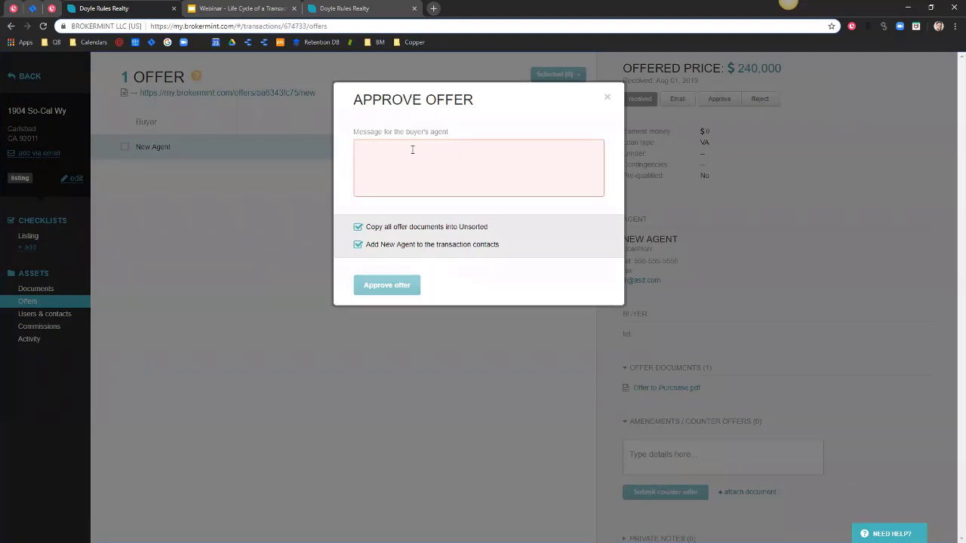
text(Offer Approved!)
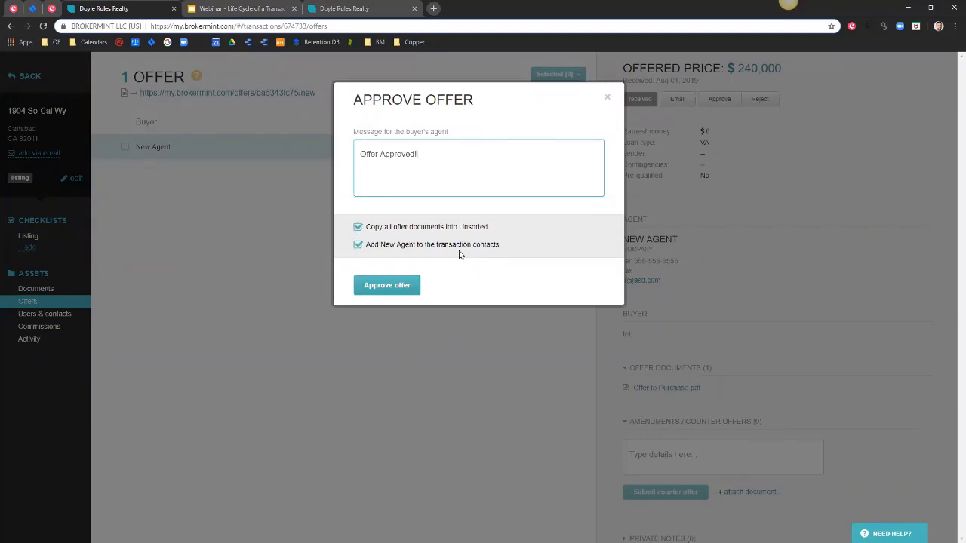
click(388, 286)
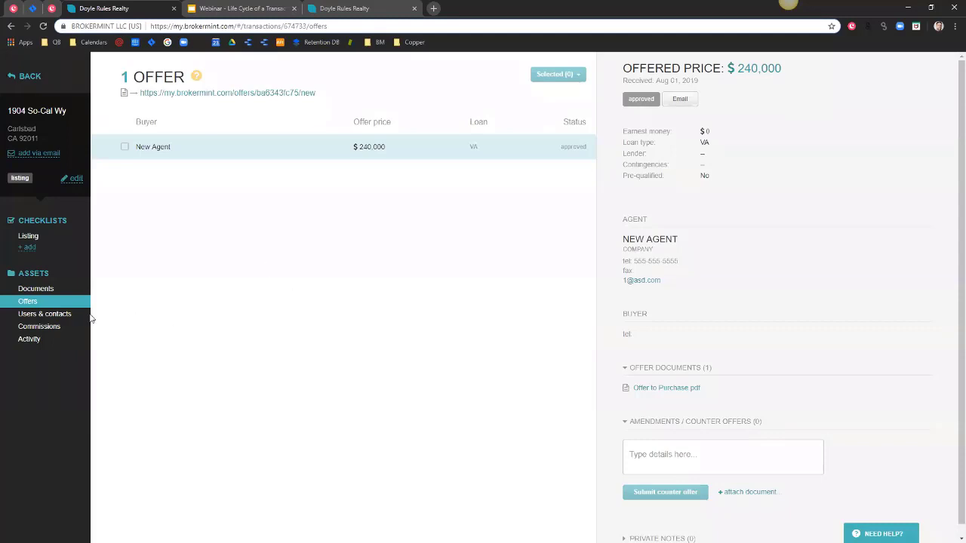
click(58, 318)
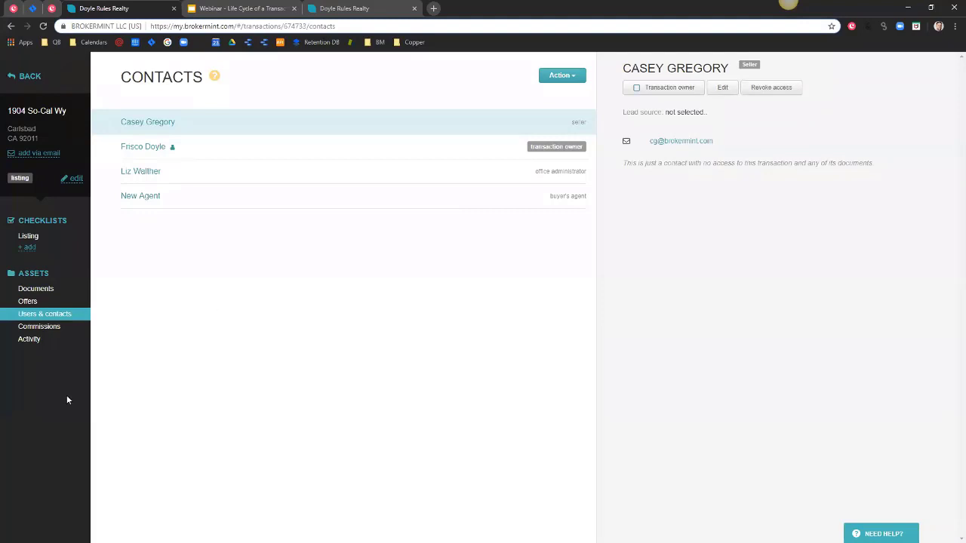
click(36, 289)
click(37, 302)
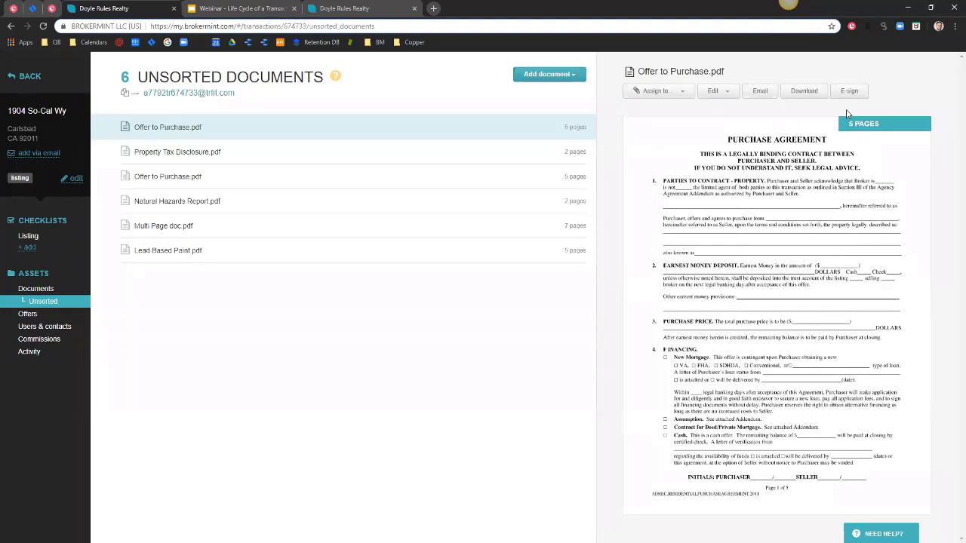
click(30, 314)
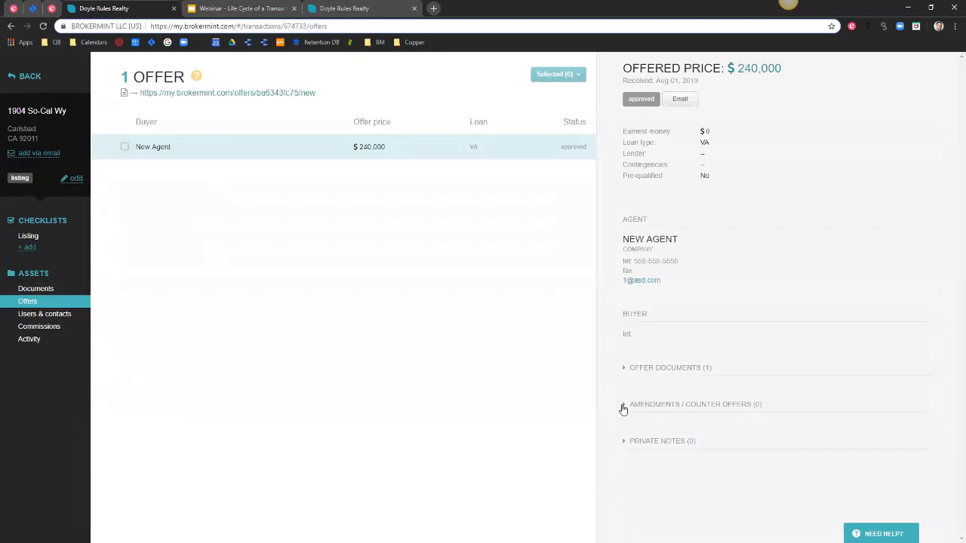
Tick the approved offer, look over its bulk actions without choosing one, and return to the overview.
click(625, 404)
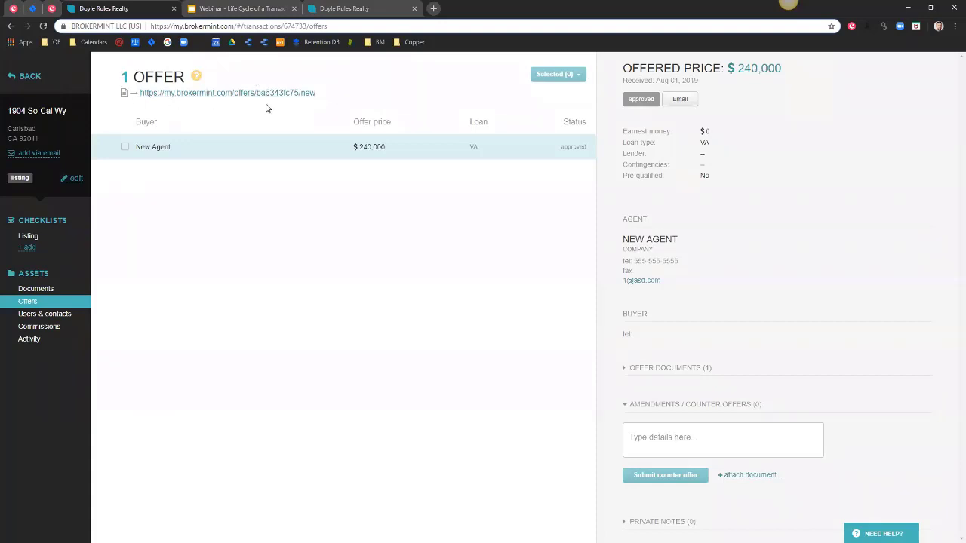
click(125, 147)
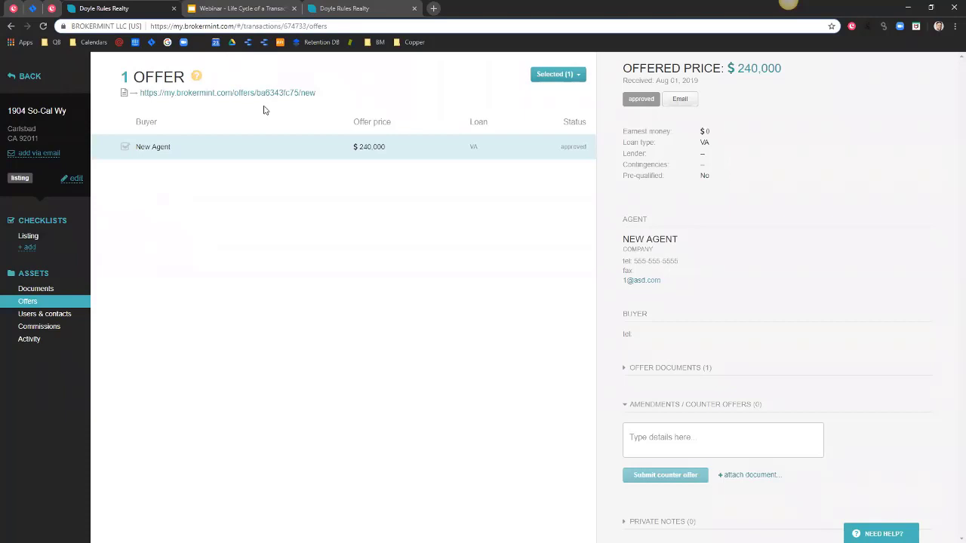
click(580, 75)
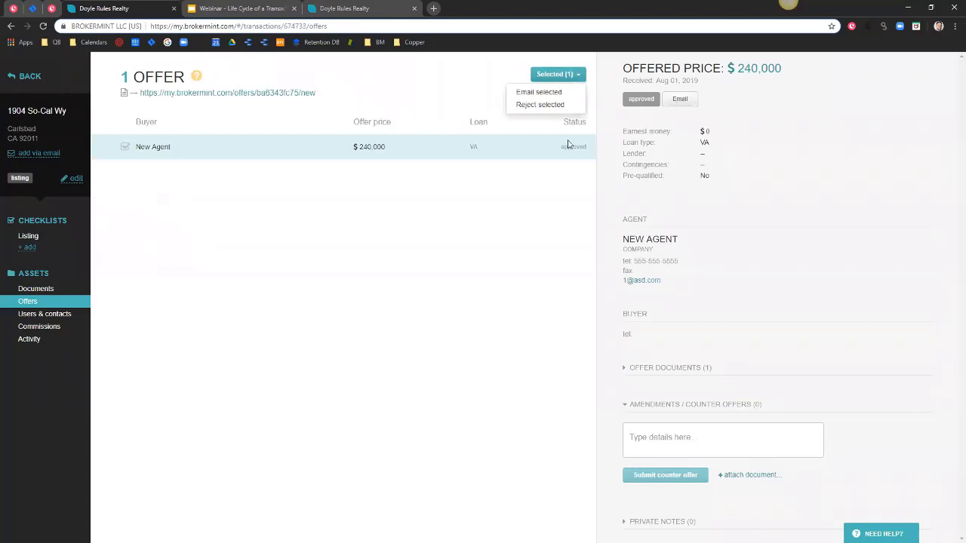
click(539, 253)
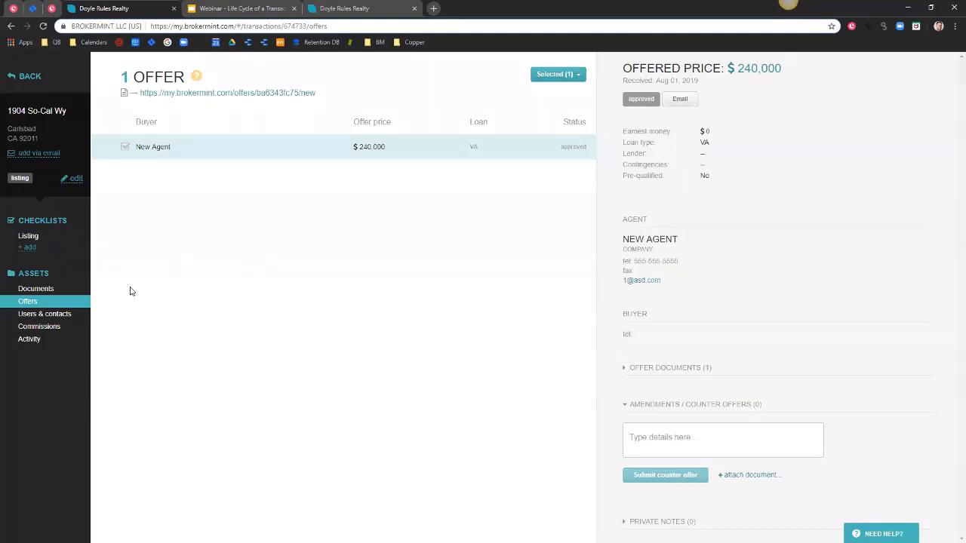
click(46, 119)
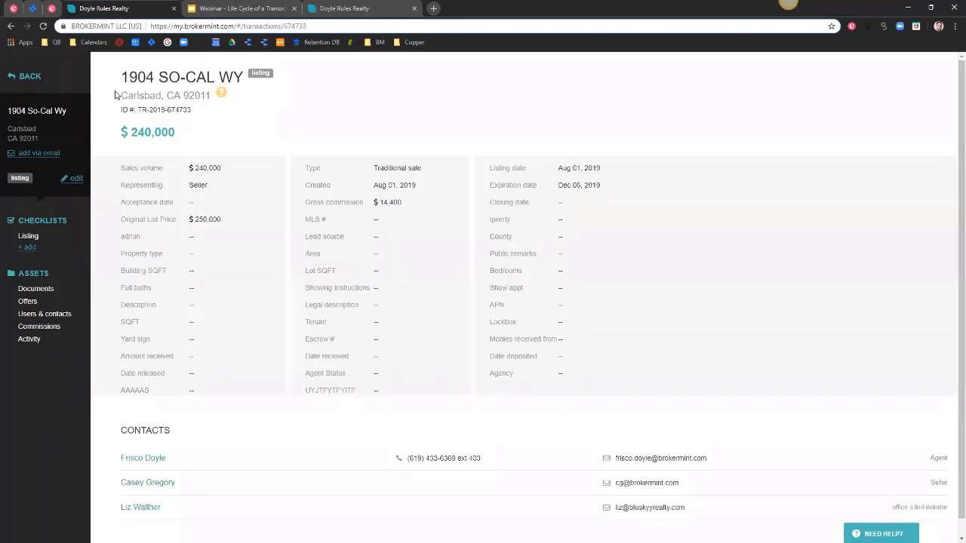
Review the Listing checklist tasks, then view the $14,400 gross commission breakdown.
mouse_move(121, 76)
mouse_down()
mouse_move(264, 128)
mouse_move(539, 200)
mouse_move(637, 343)
mouse_move(642, 393)
mouse_move(349, 177)
mouse_move(117, 85)
mouse_up()
click(27, 236)
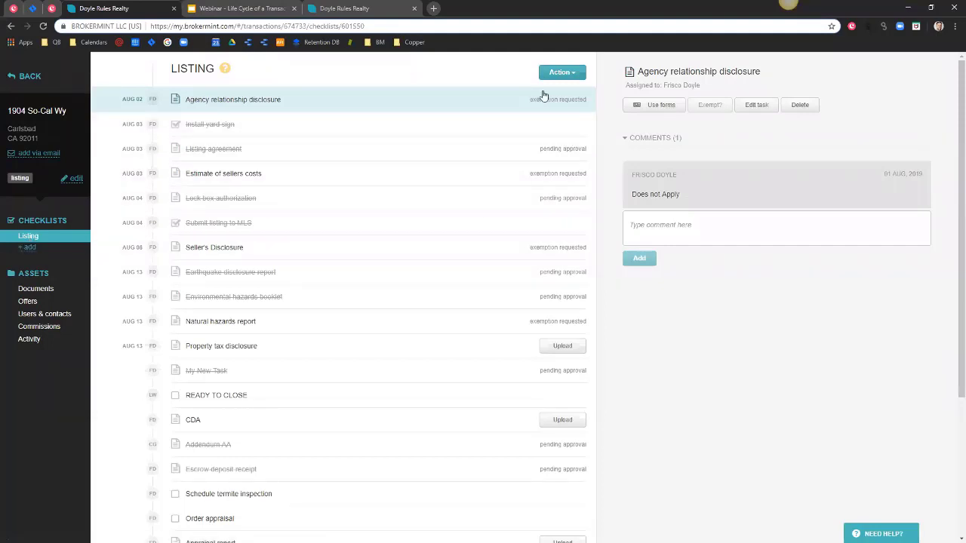
scroll(551, 186, down, 2)
scroll(556, 297, down, 2)
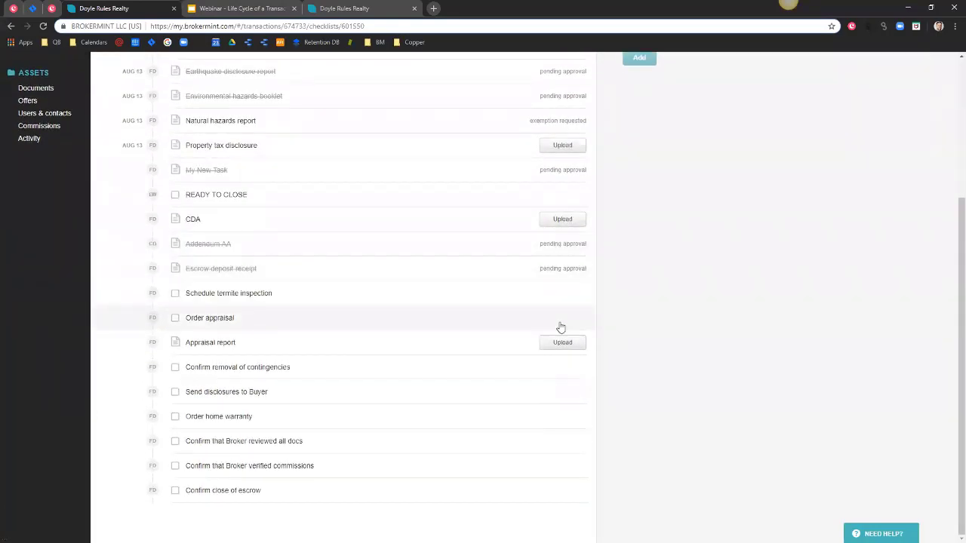
scroll(558, 332, up, 4)
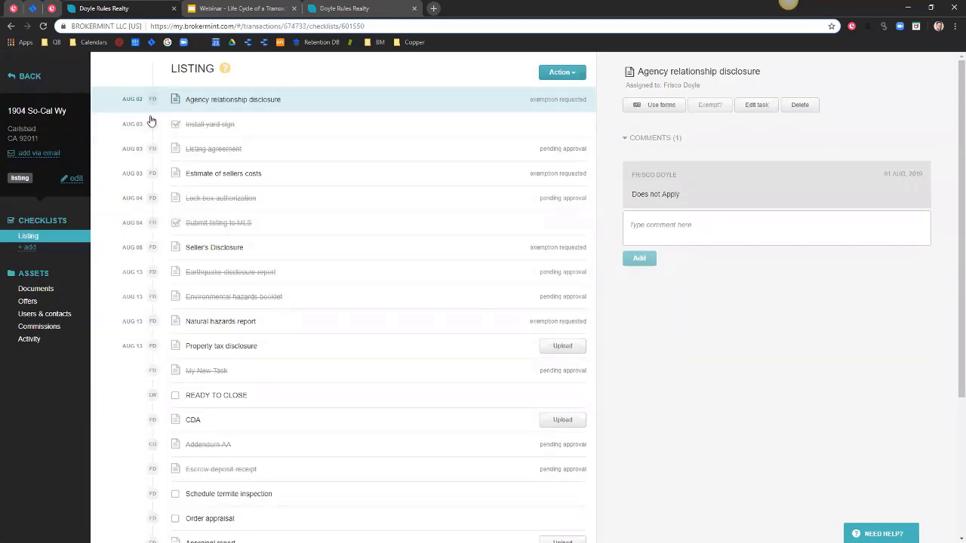
click(42, 328)
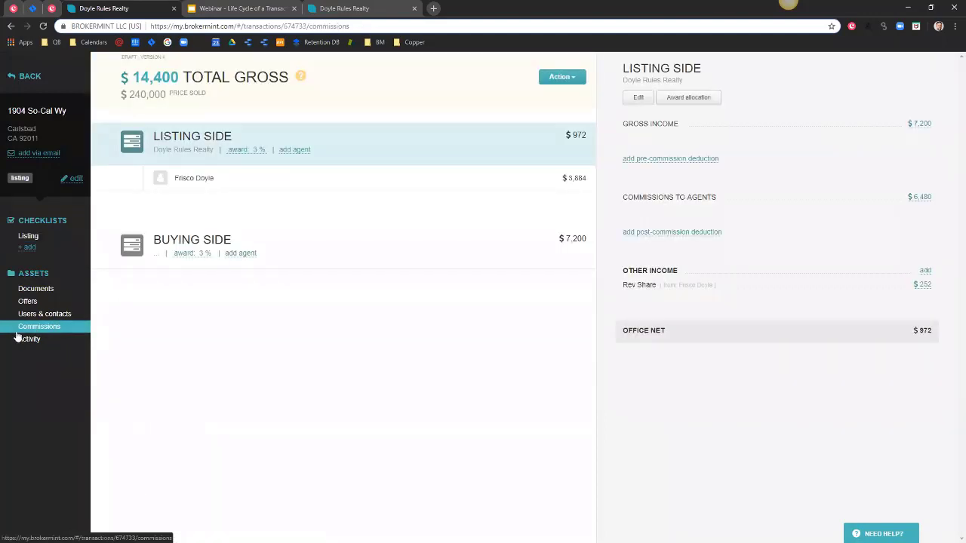
Check the listing agent's commission details, then choose Close transaction from the transaction actions.
click(457, 179)
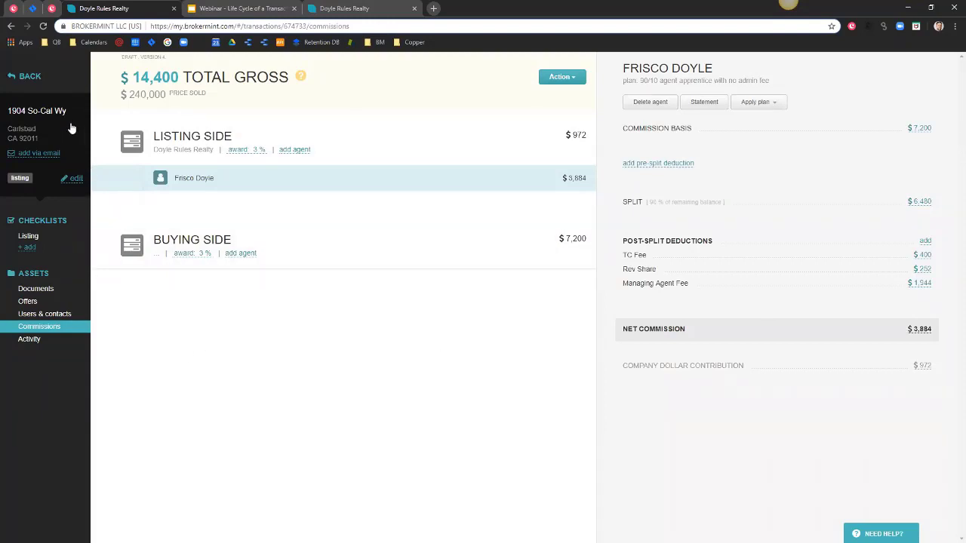
click(76, 180)
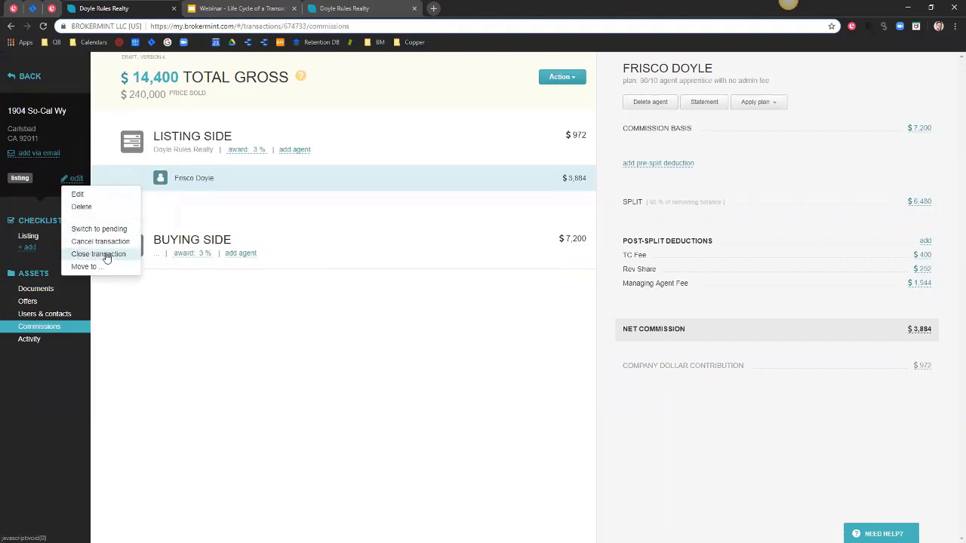
click(106, 256)
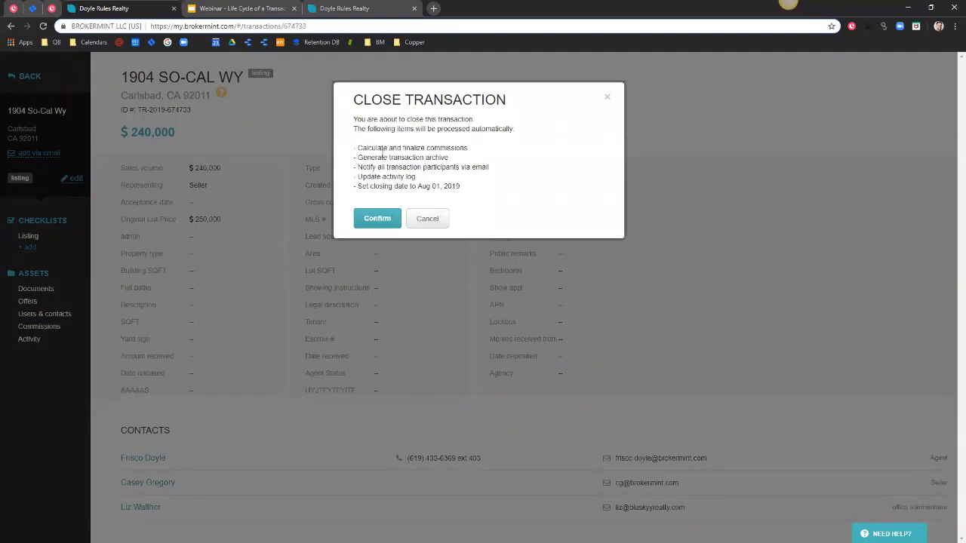
Review the commission, archive, notification and Aug 01, 2019 closing-date items, then confirm closing.
drag(359, 148, 469, 148)
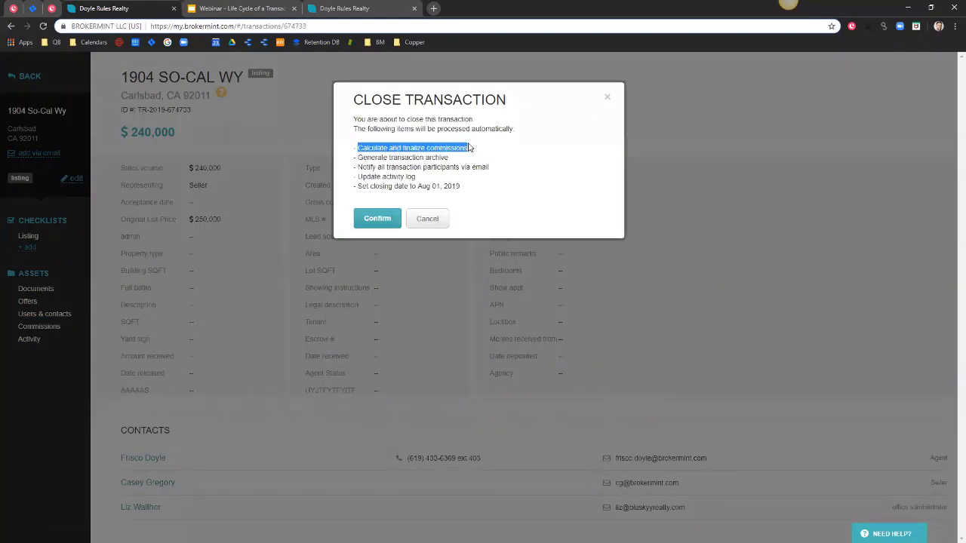
drag(357, 148, 469, 147)
drag(358, 157, 448, 156)
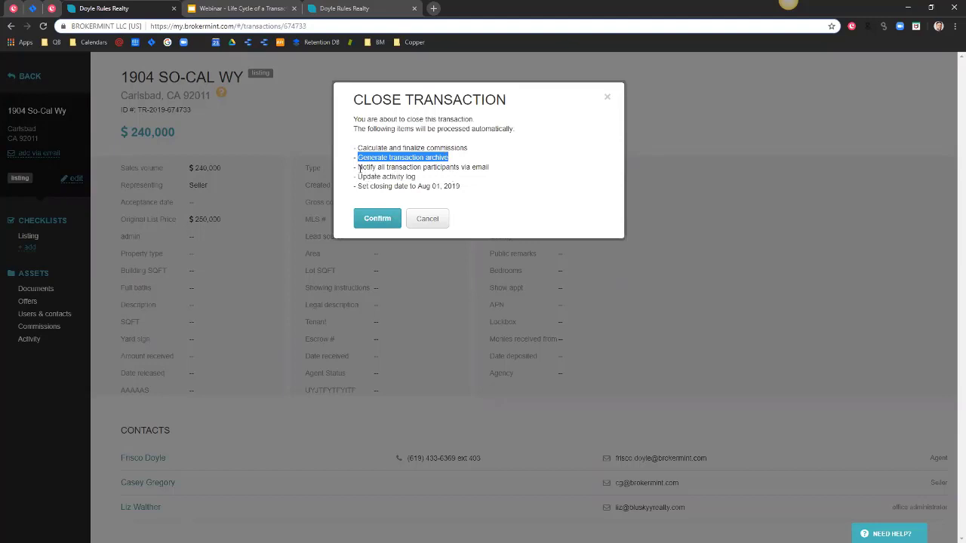
click(362, 168)
drag(362, 168, 490, 167)
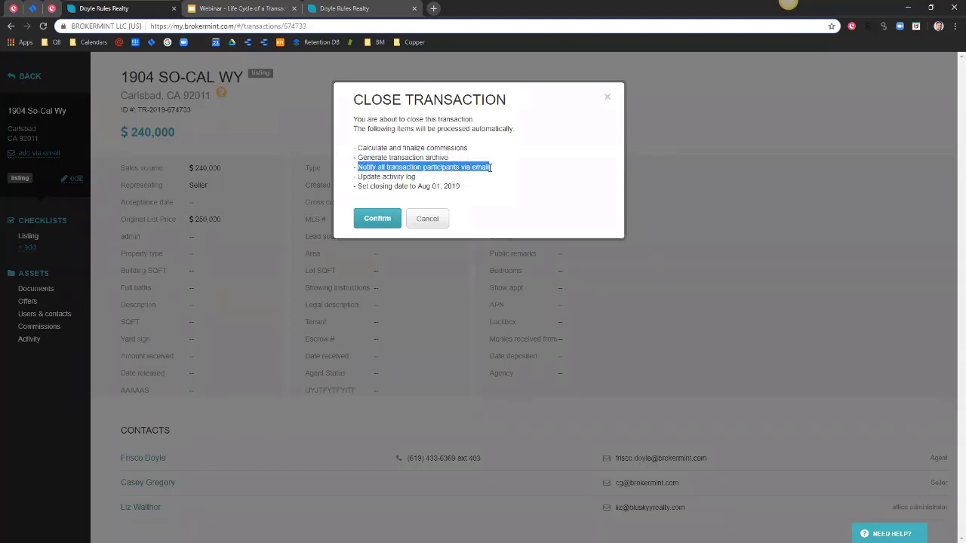
click(424, 167)
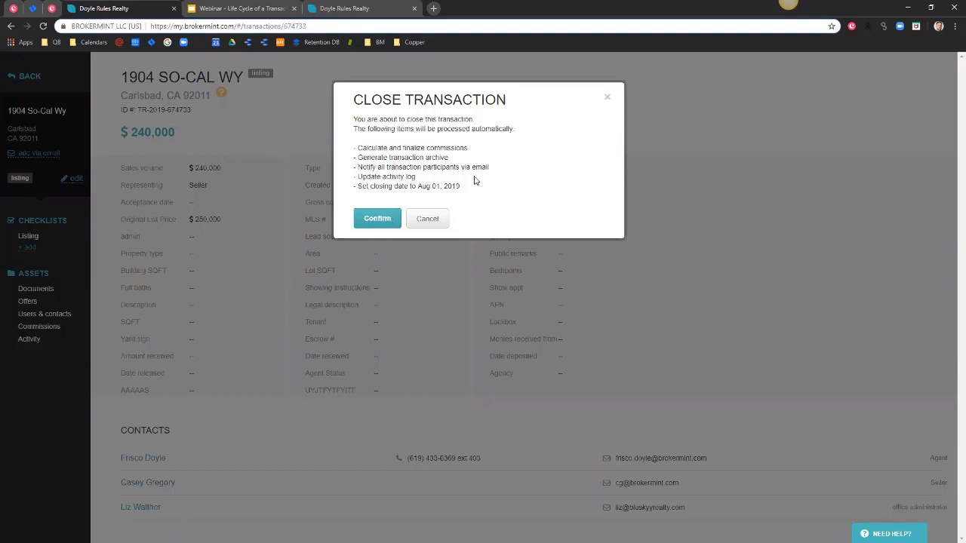
mouse_move(357, 186)
mouse_down()
mouse_move(460, 188)
mouse_move(359, 192)
mouse_up()
click(367, 219)
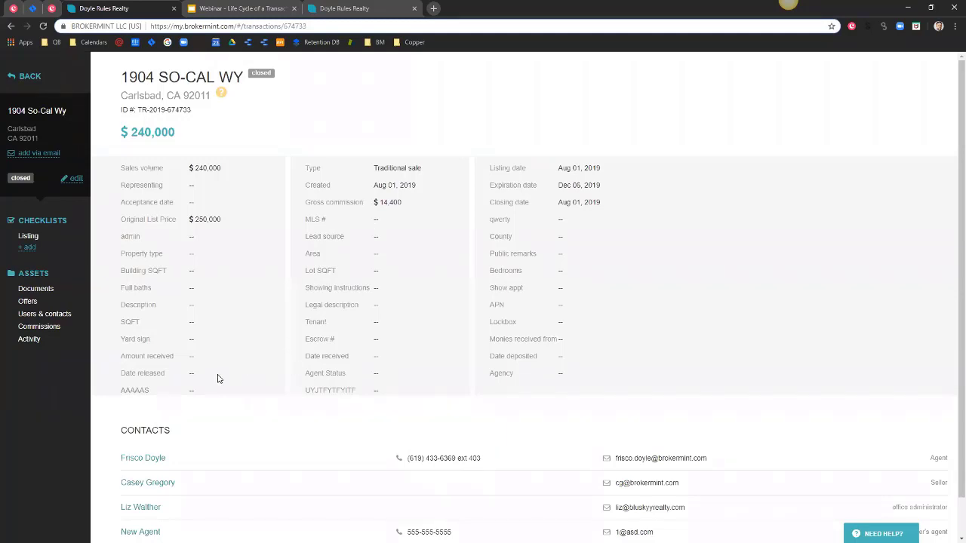
Open the closed transaction's Listing checklist and show its Action menu.
click(29, 236)
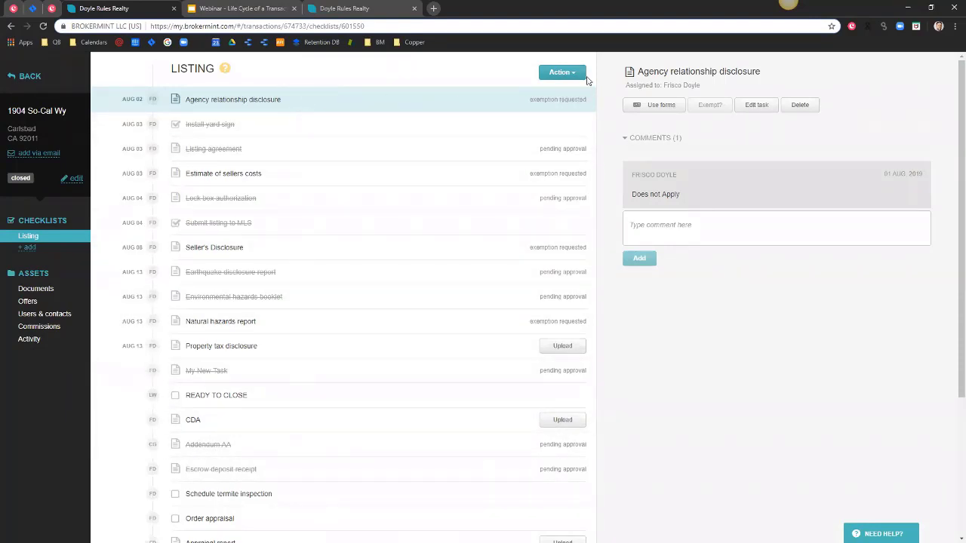
click(567, 75)
Add checklist task 'task added', assigned to the listing agent and requiring an attached document.
click(530, 91)
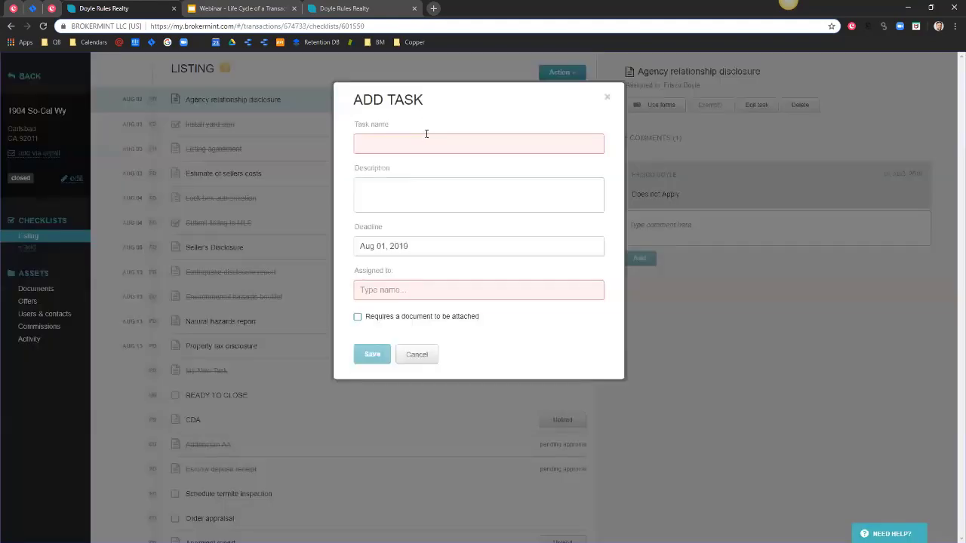
text(task added)
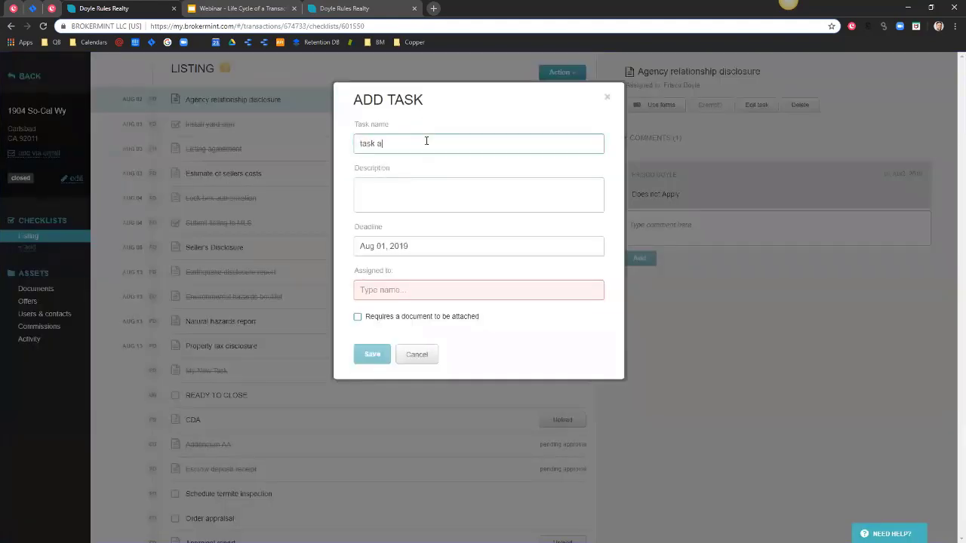
click(410, 283)
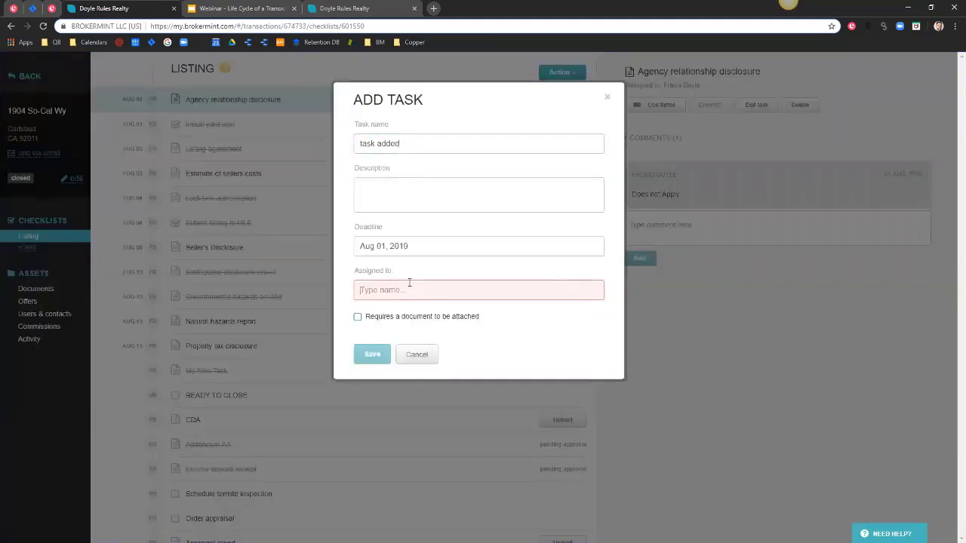
text(frisco)
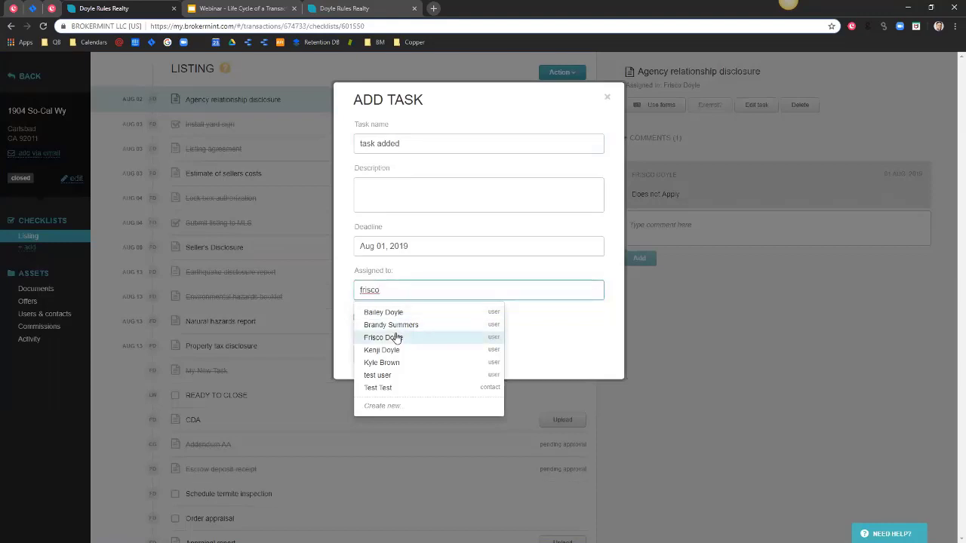
click(395, 337)
click(358, 318)
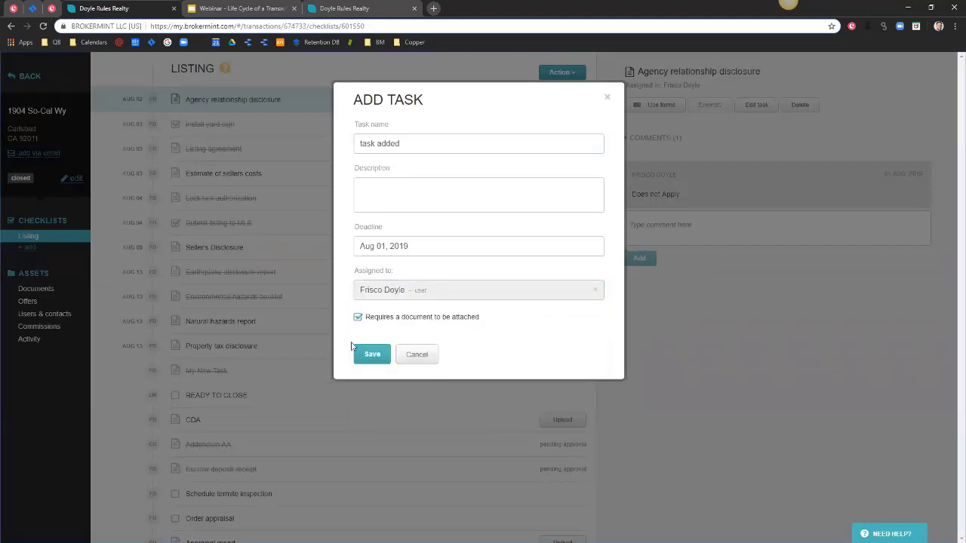
click(369, 357)
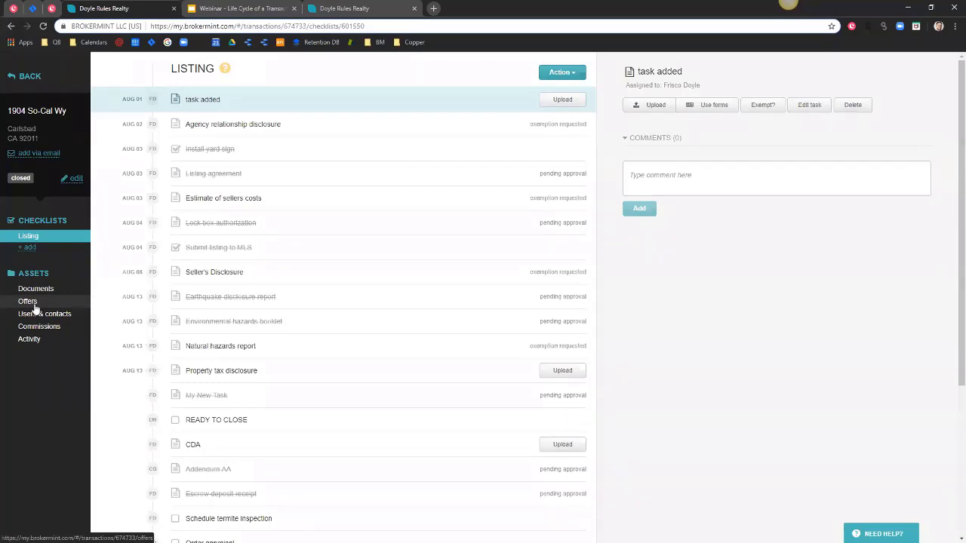
Show the $240,000 offer's Amendments / Counter Offers section on the Offers page and click into its details.
click(33, 305)
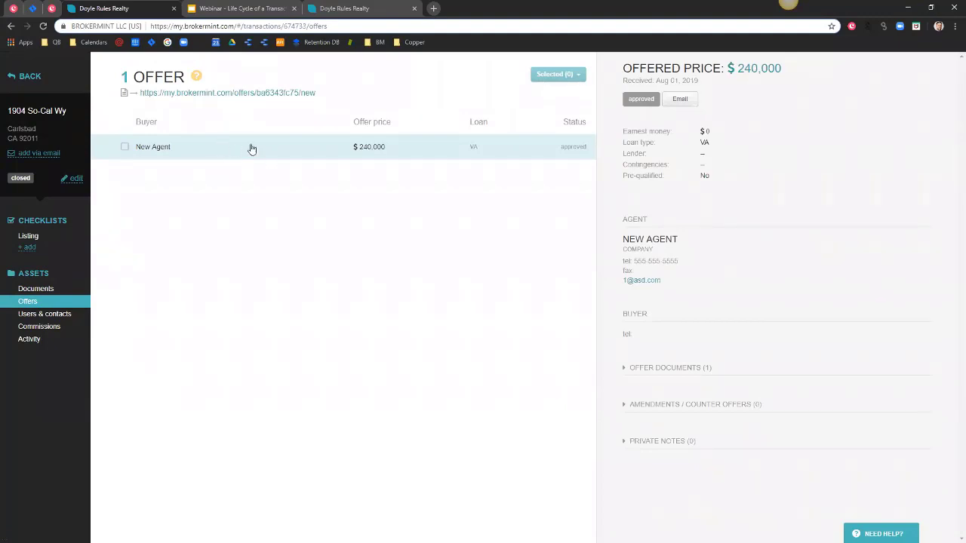
click(624, 407)
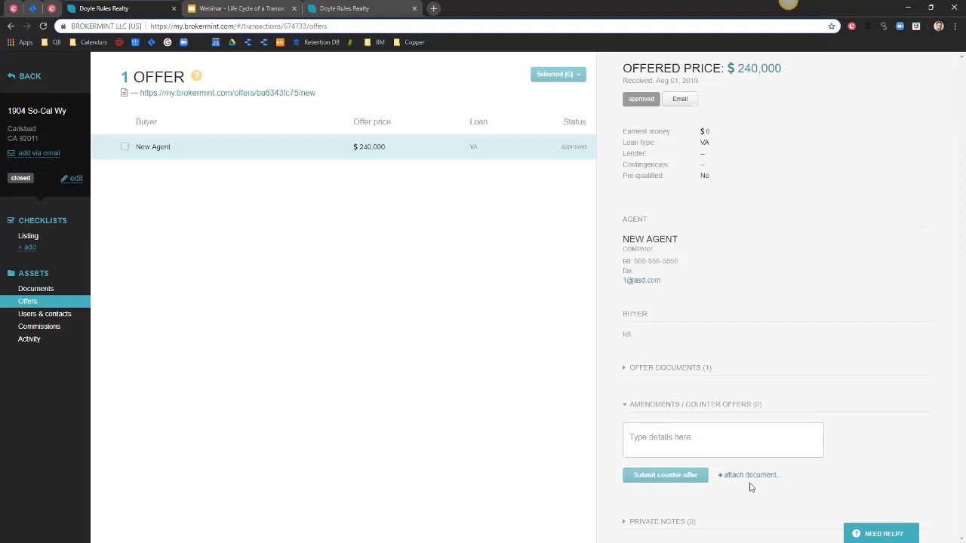
click(656, 434)
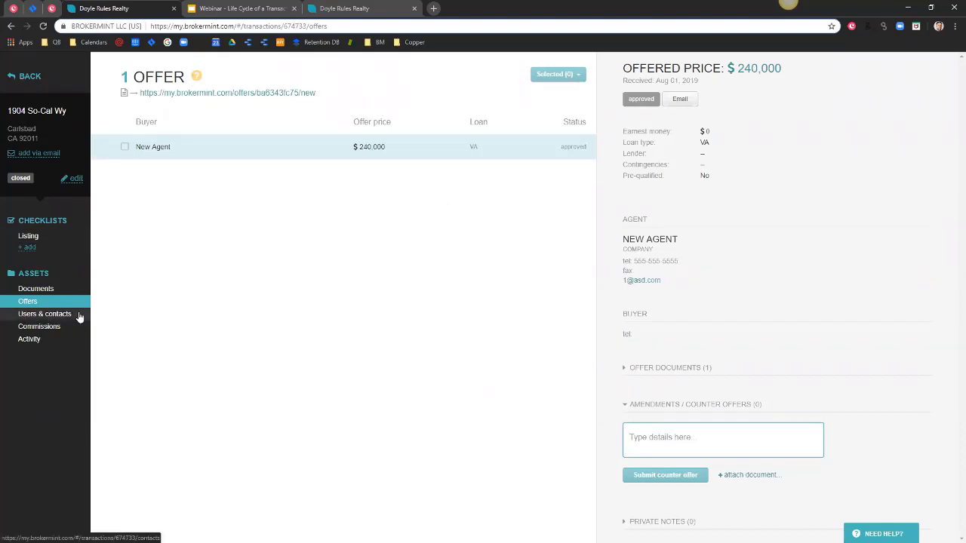
Revoke New Agent's access under Users & contacts, then return to the transaction overview.
click(46, 317)
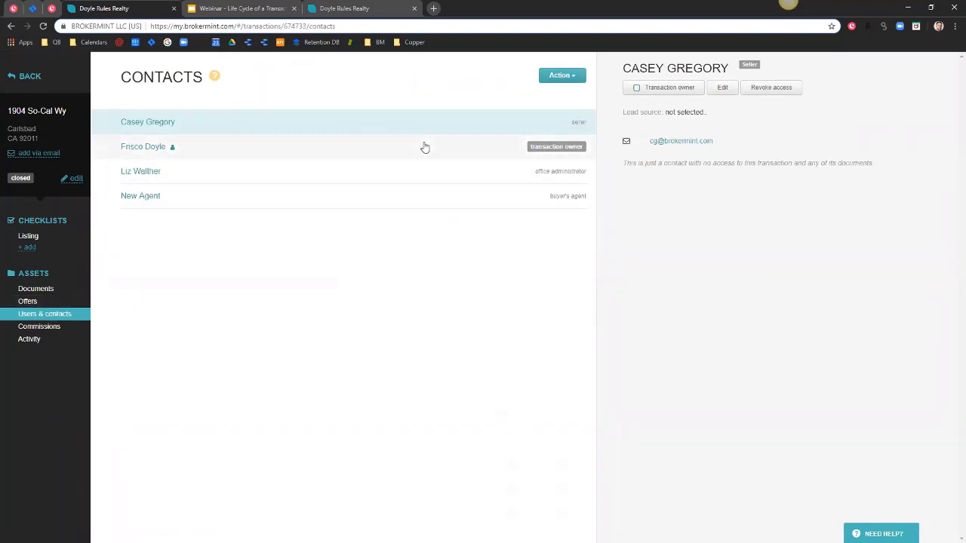
click(377, 175)
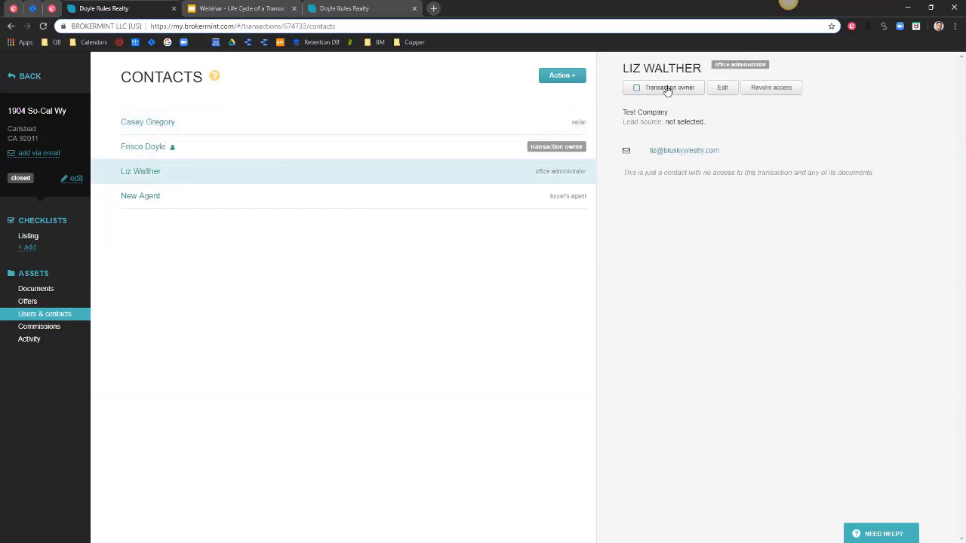
click(381, 199)
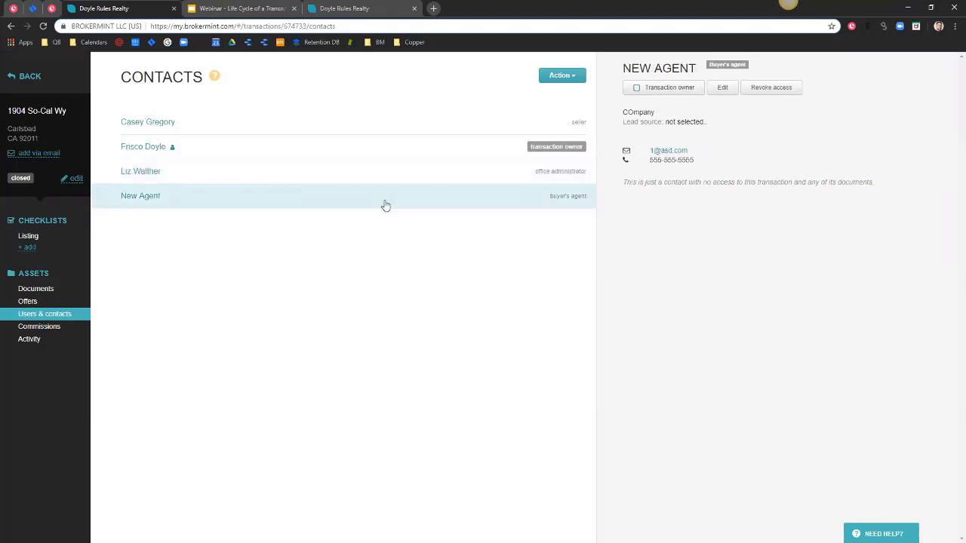
click(773, 88)
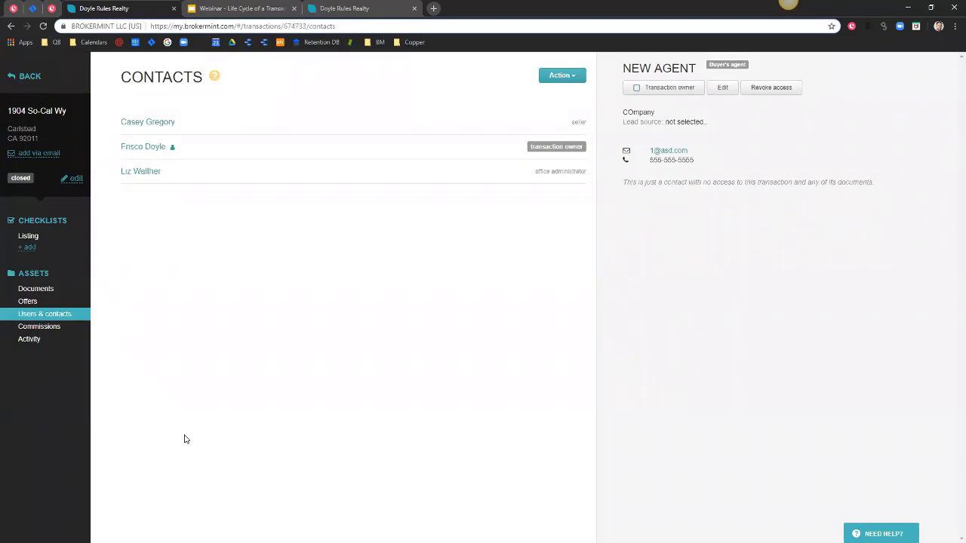
click(33, 134)
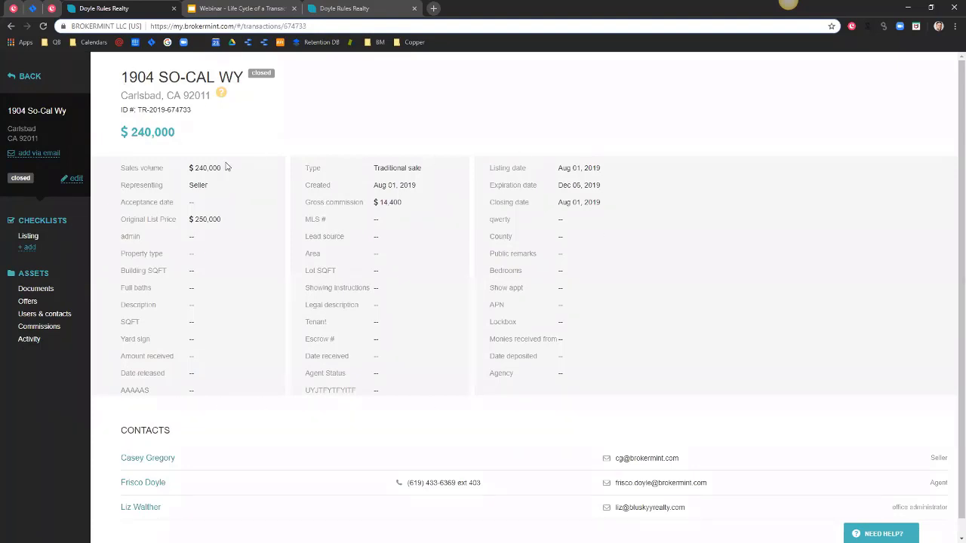
Re-open the closed transaction with reason 'fi' and bring up its Edit Transaction form.
click(75, 179)
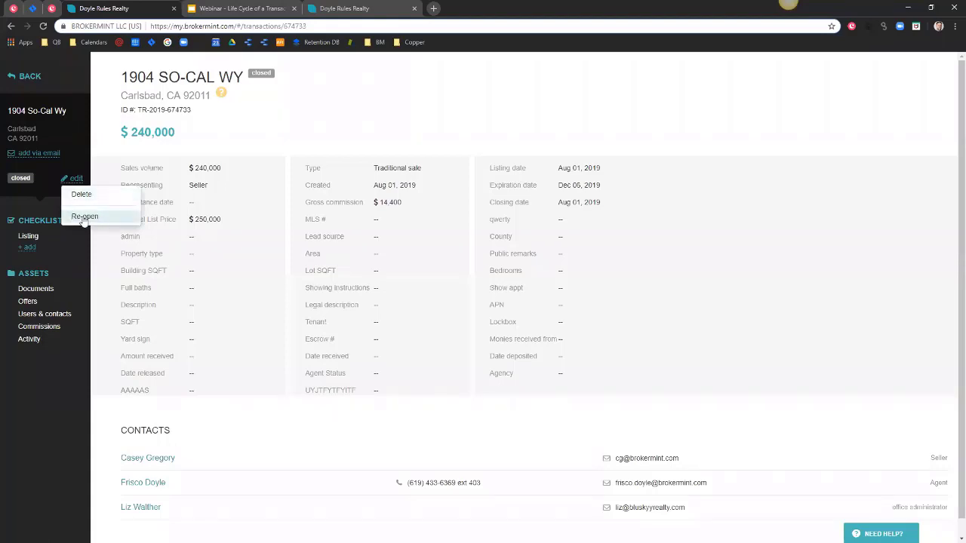
click(85, 217)
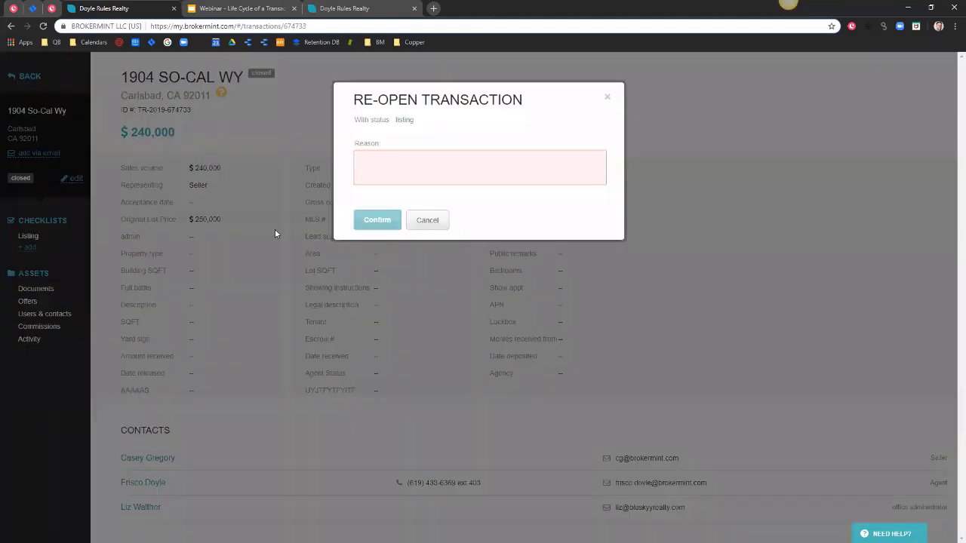
click(376, 170)
text(fix)
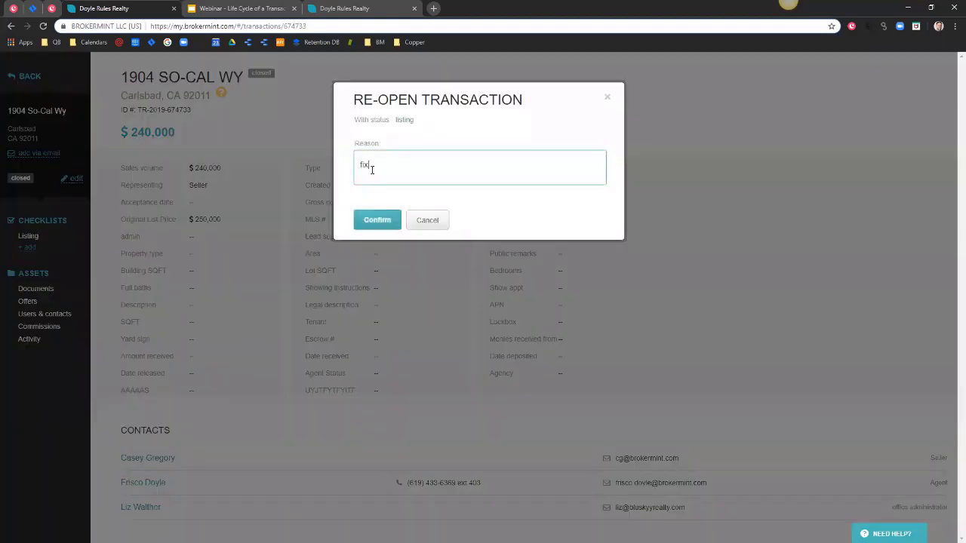
click(377, 221)
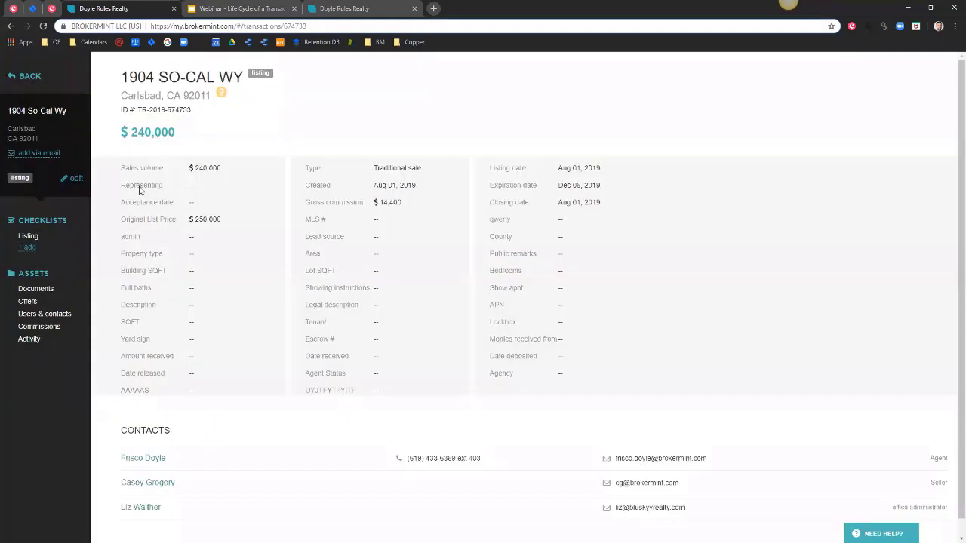
click(77, 183)
click(77, 190)
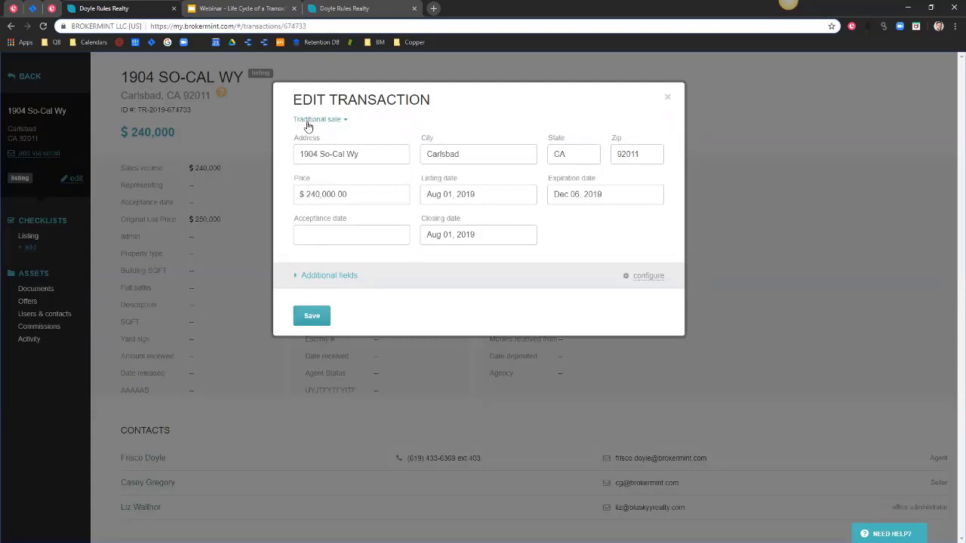
Save the transaction details, then close the transaction again and confirm.
click(317, 316)
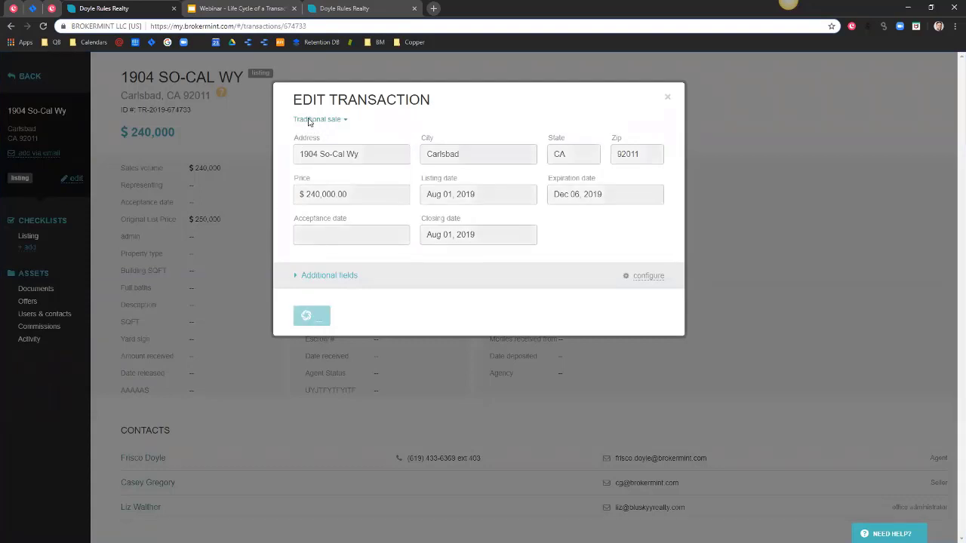
click(69, 181)
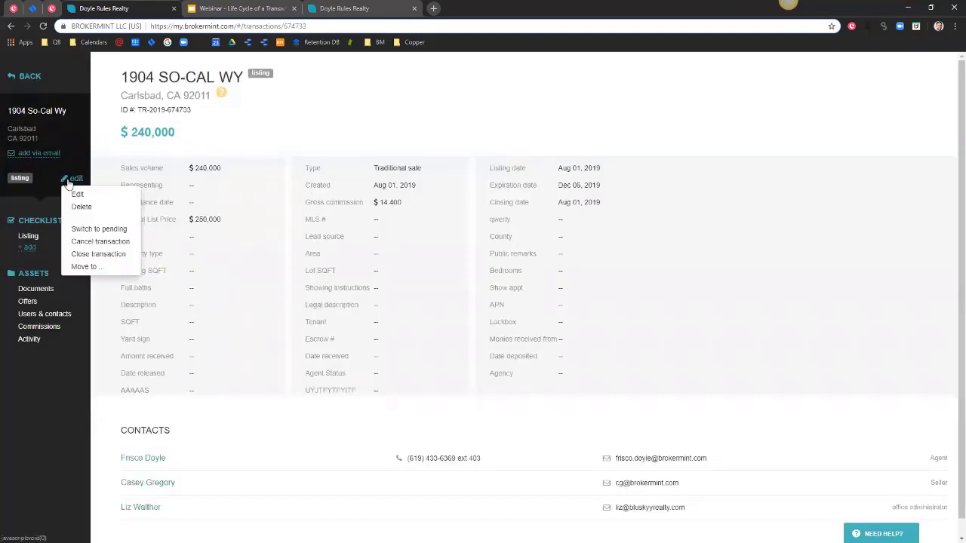
click(99, 254)
click(379, 243)
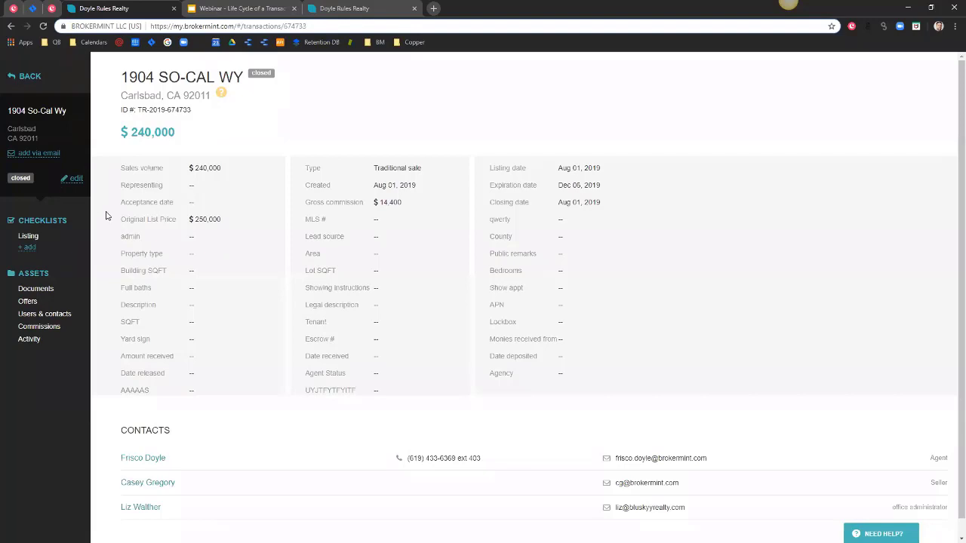
Upload Offer to Purchase.pdf to the 'task added' item on the Listing checklist.
click(27, 237)
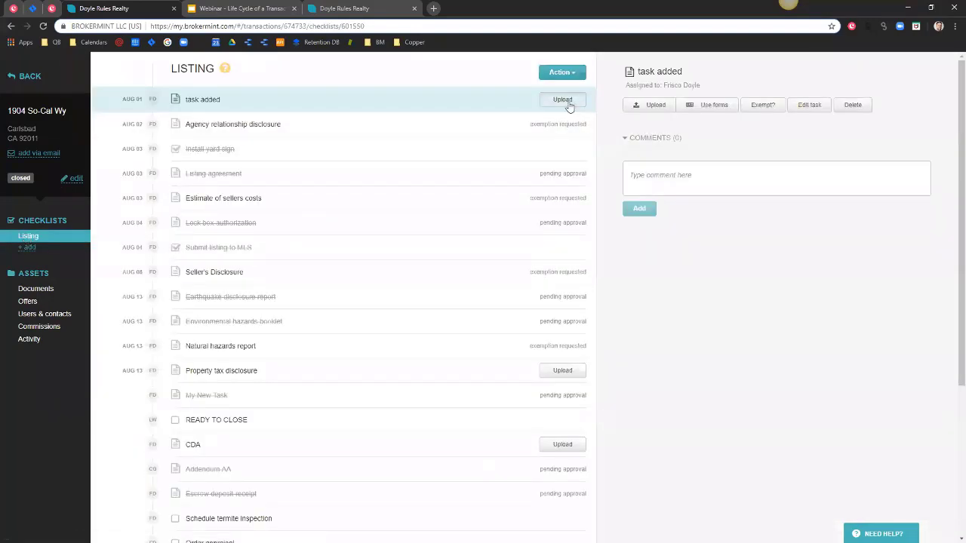
click(569, 106)
click(334, 200)
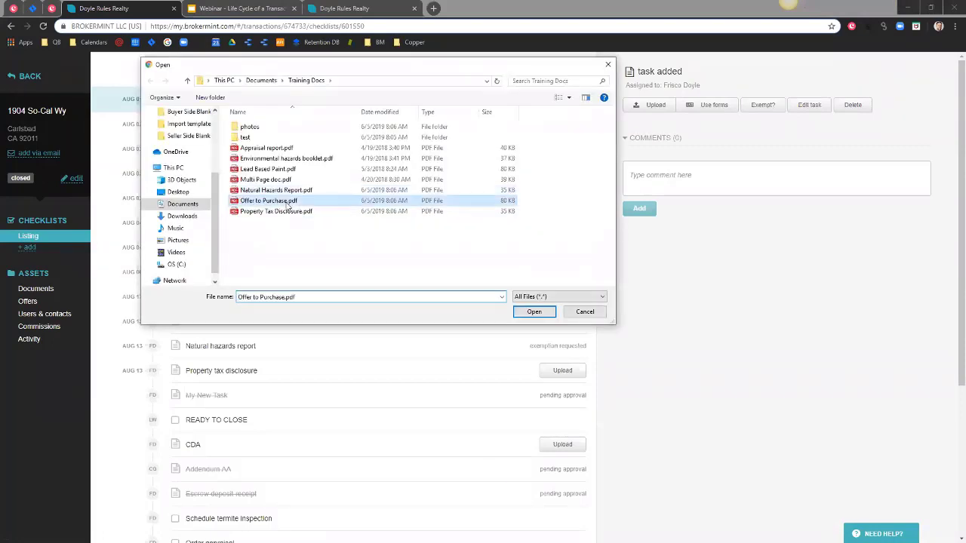
click(548, 312)
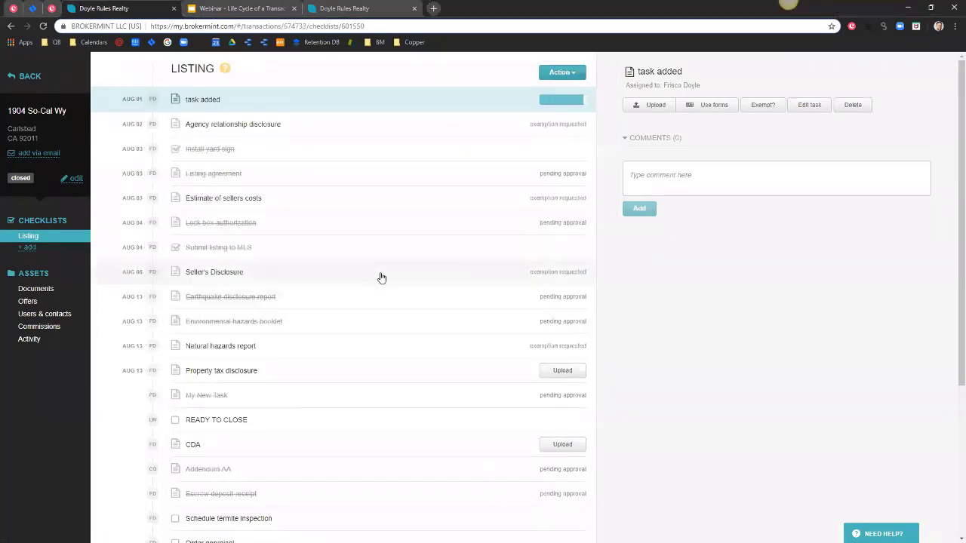
scroll(354, 385, down, 1)
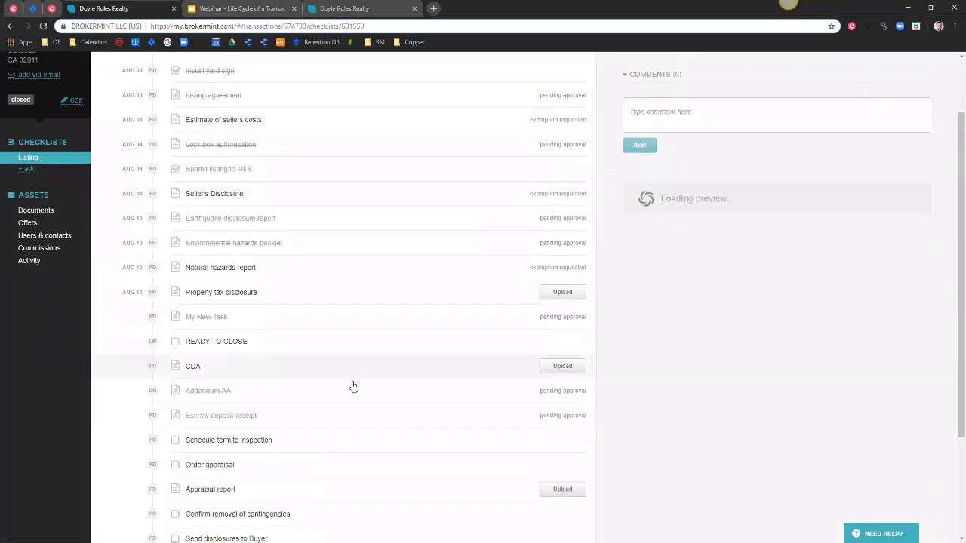
scroll(353, 385, up, 1)
Submit the uploaded document for review and go to the Commissions page.
click(558, 72)
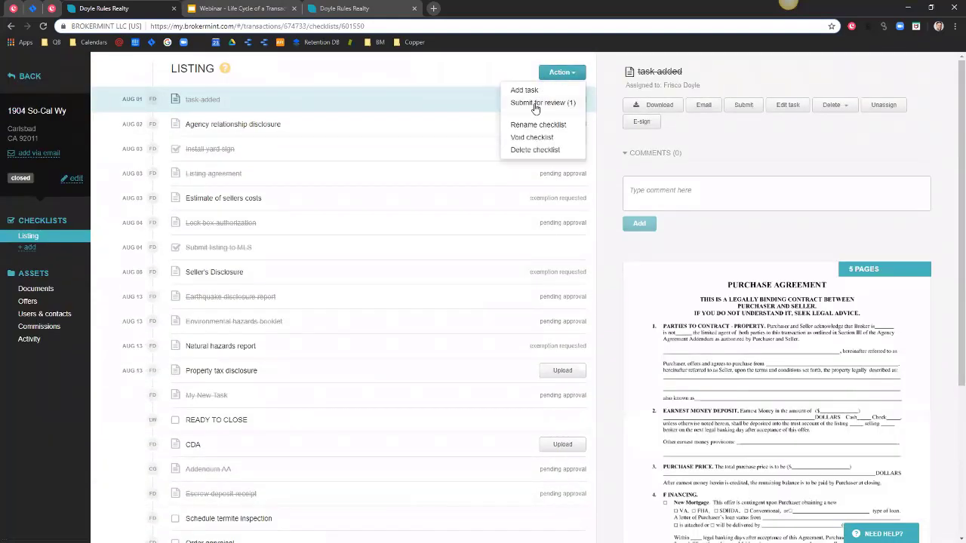
click(535, 104)
click(378, 174)
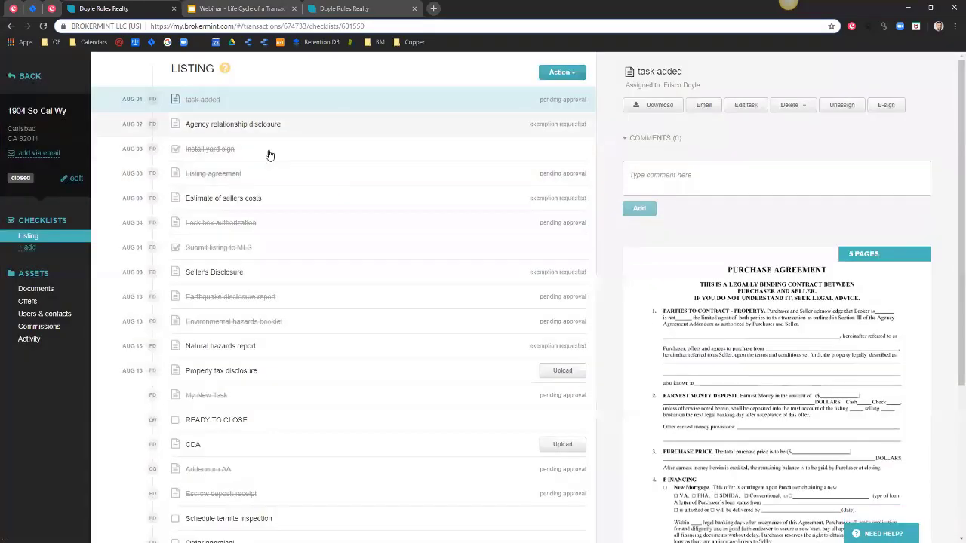
click(47, 327)
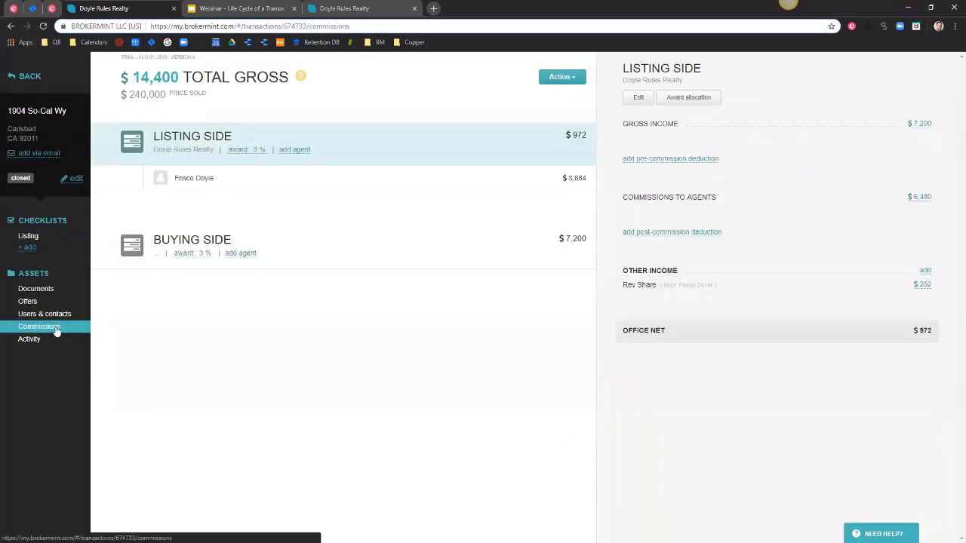
Save the listing agent's Rev Share deduction, finalize commissions, and go back to Transactions.
click(261, 183)
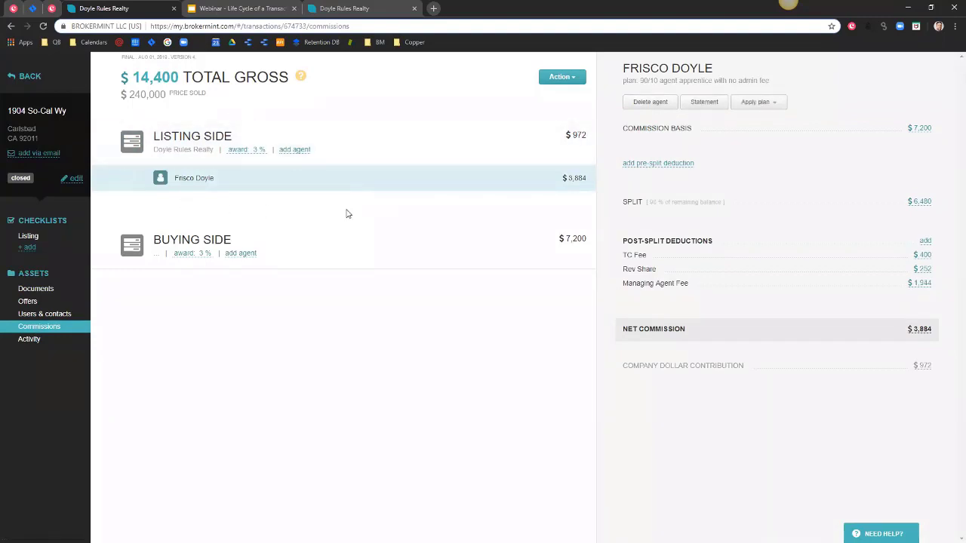
click(642, 269)
click(369, 416)
click(563, 80)
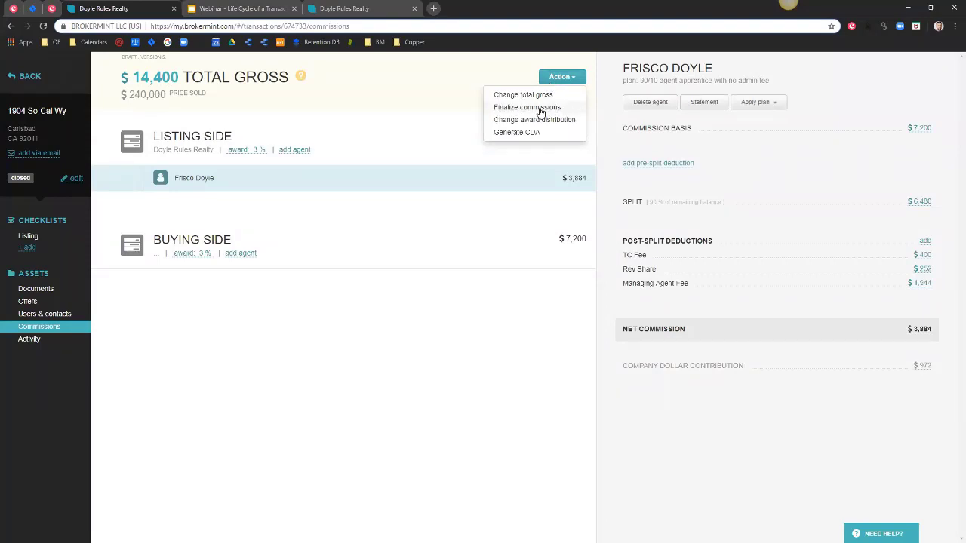
click(540, 111)
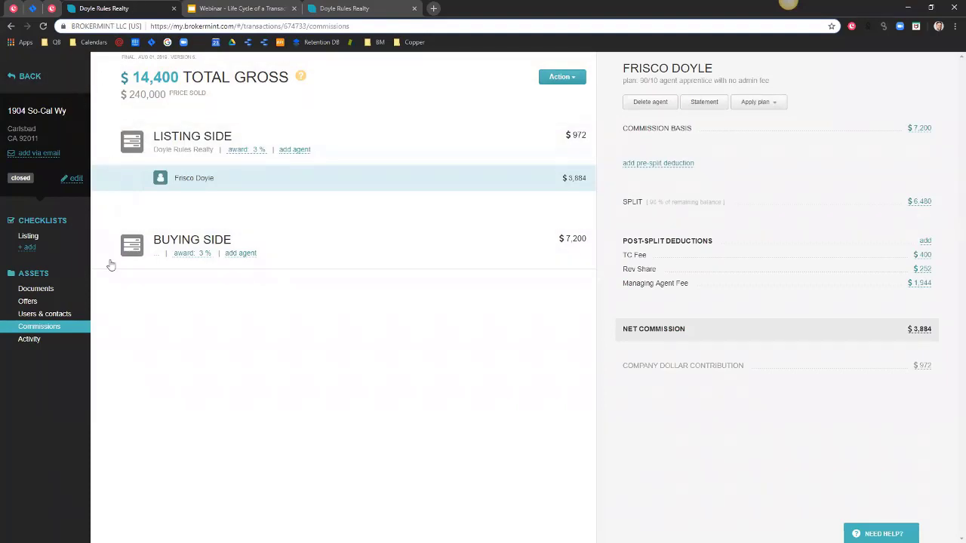
click(34, 78)
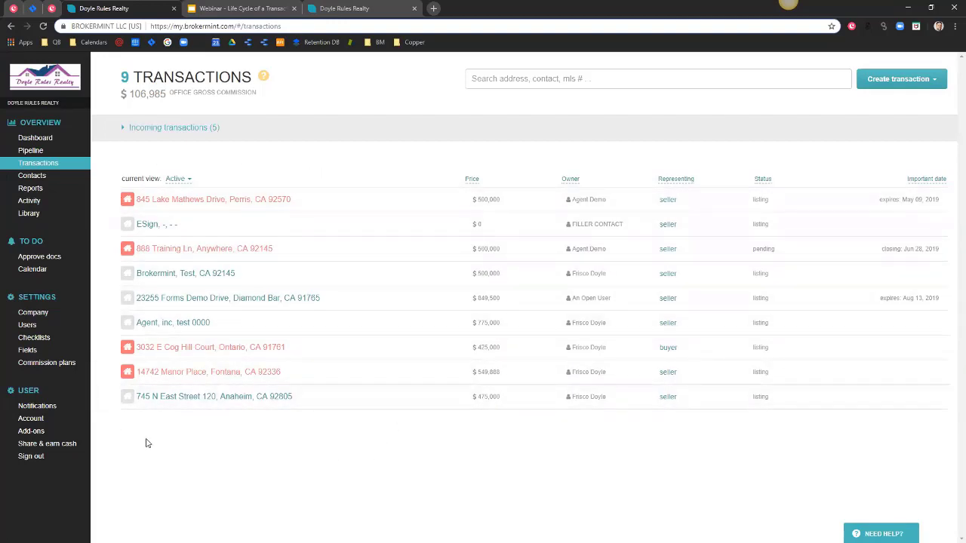
Switch the transactions list to the Closed & Cancelled view.
triple_click(138, 177)
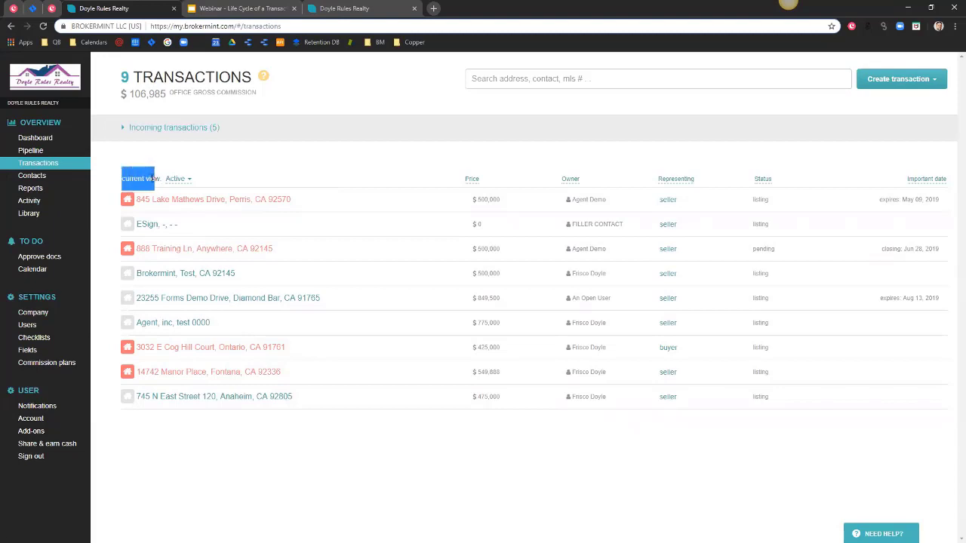
click(146, 177)
click(174, 179)
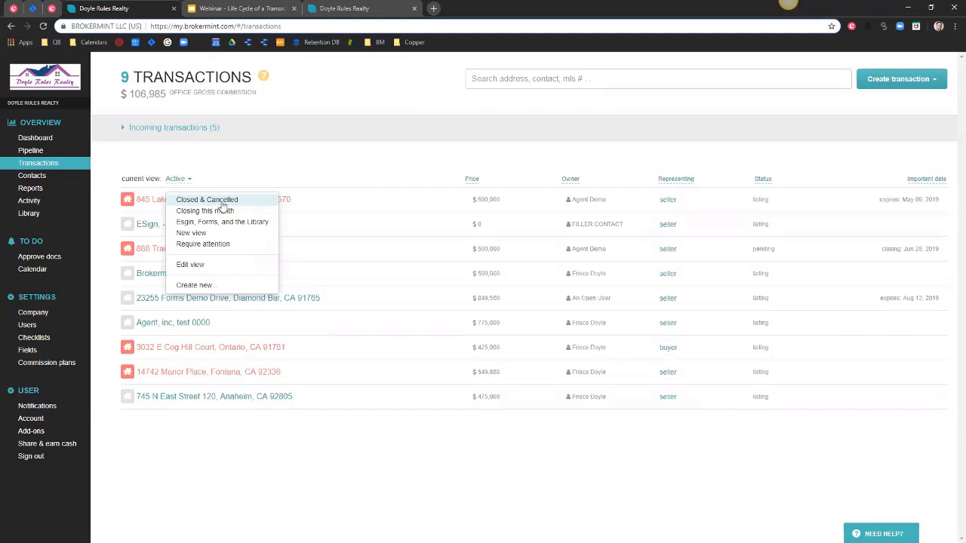
click(201, 201)
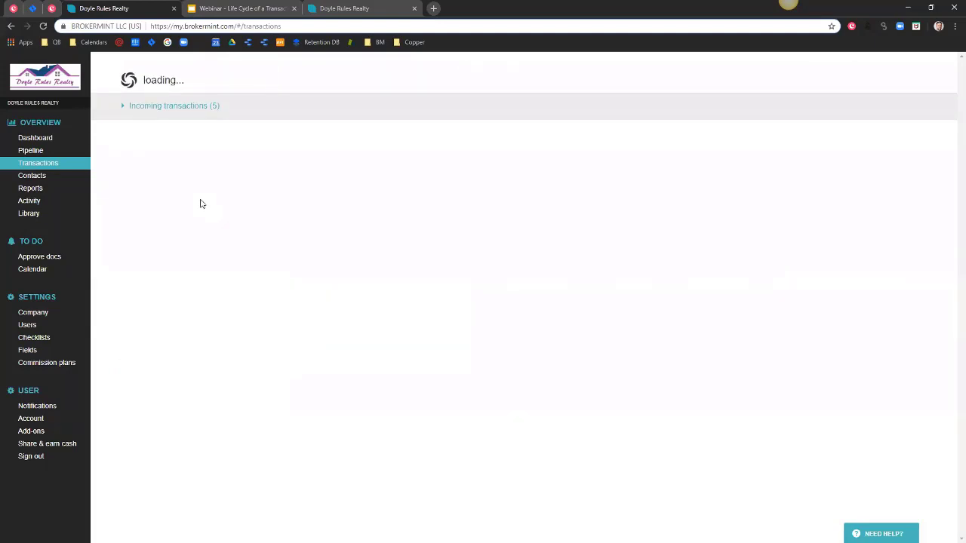
scroll(234, 400, down, 3)
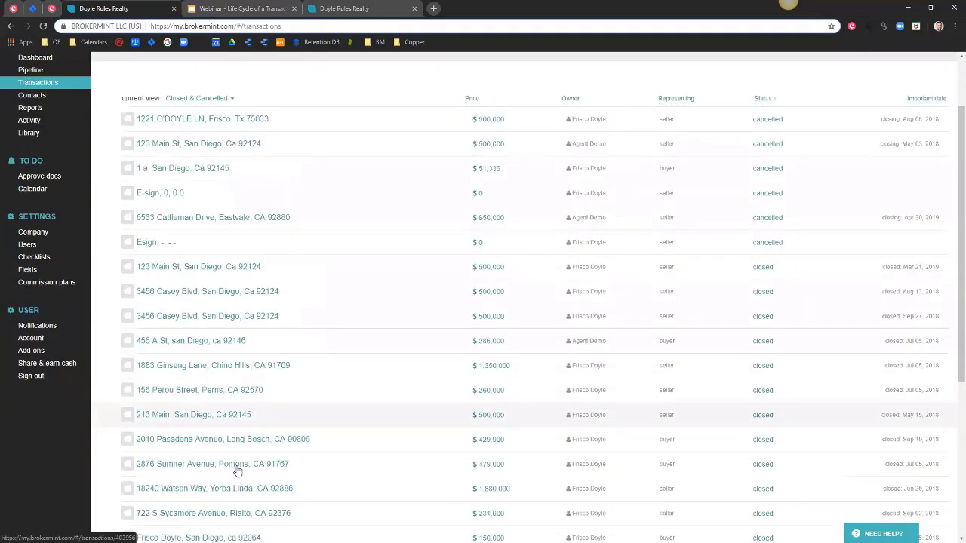
scroll(226, 459, up, 3)
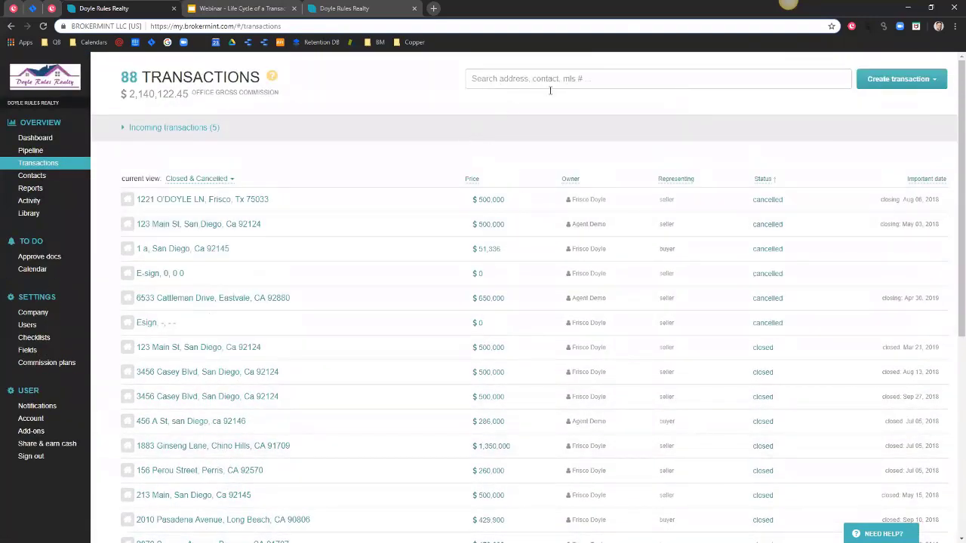
click(496, 77)
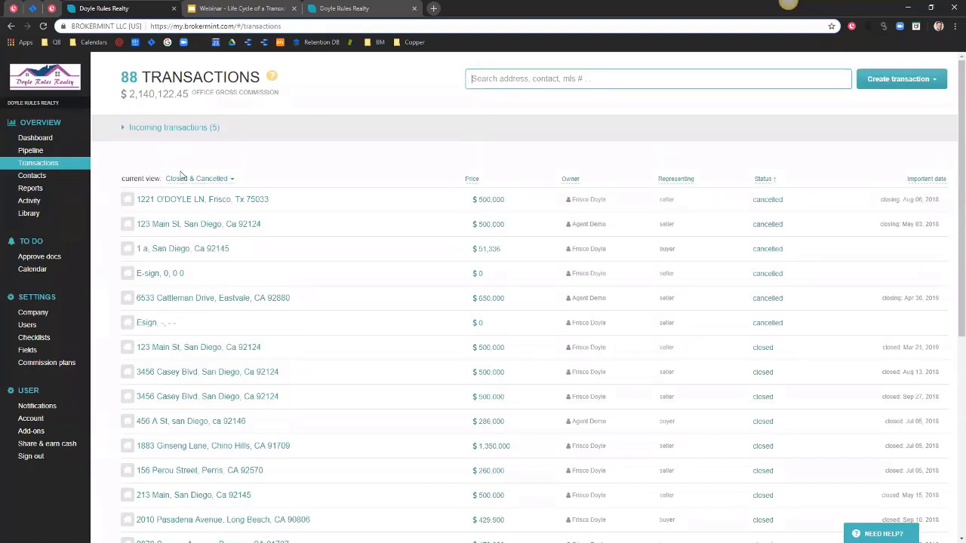
text(1904)
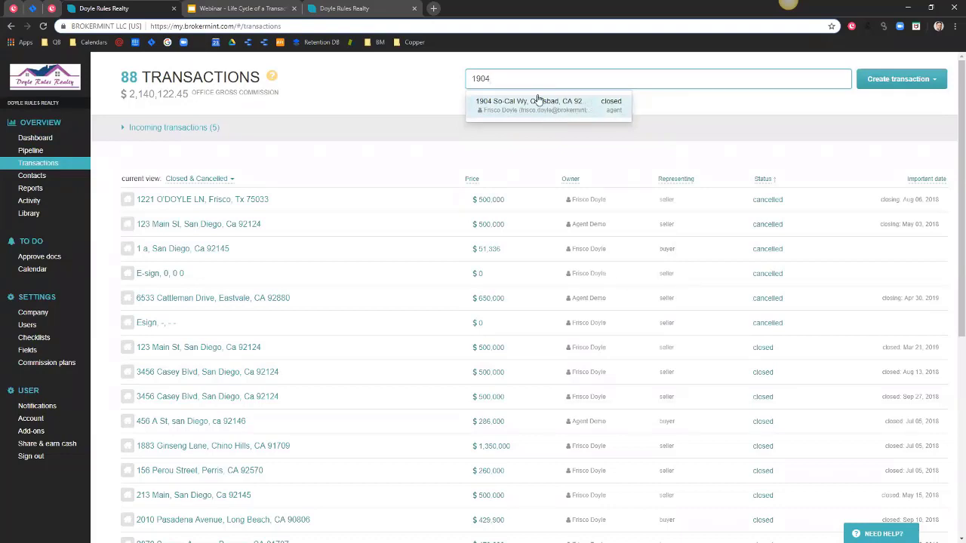
click(529, 104)
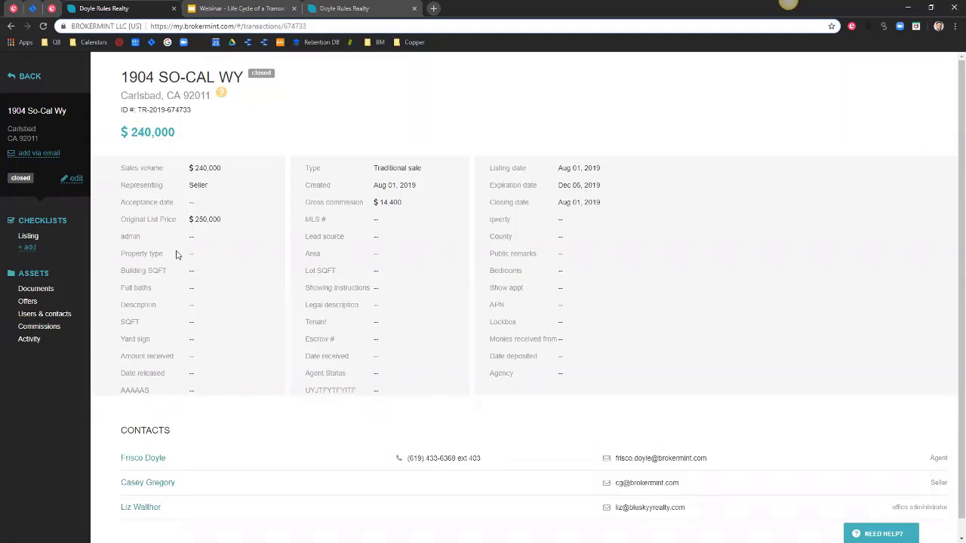
Check the closed transaction's Delete/Re-open options, dismiss them, and go back to the list.
click(75, 178)
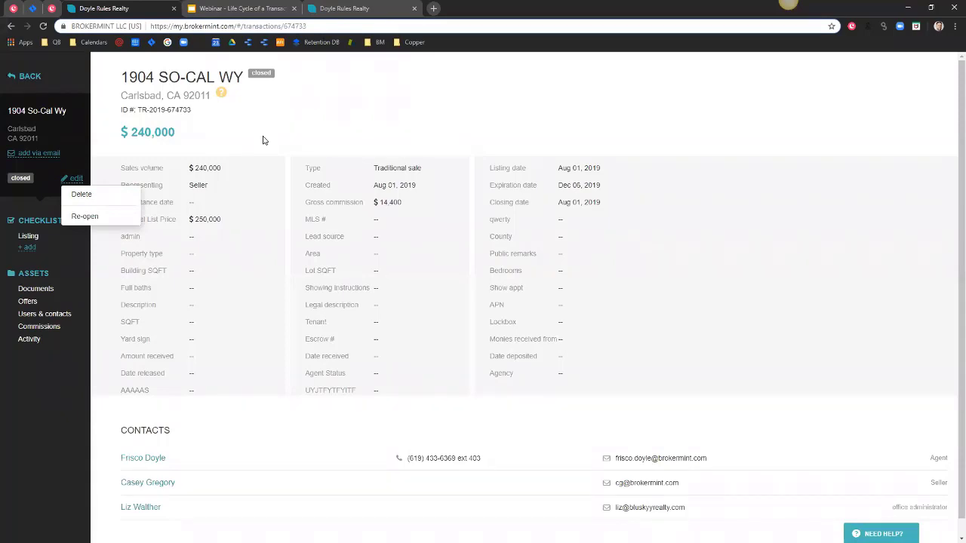
click(269, 140)
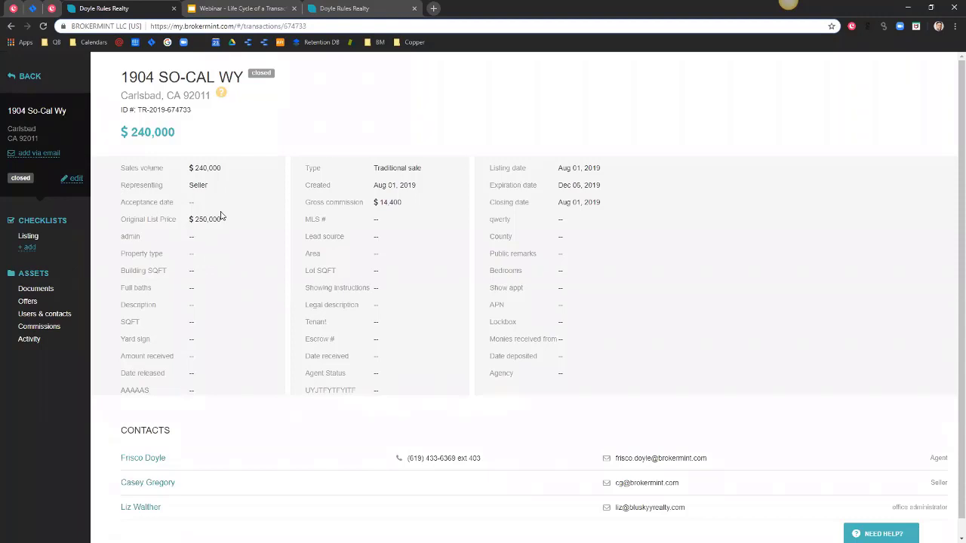
click(40, 81)
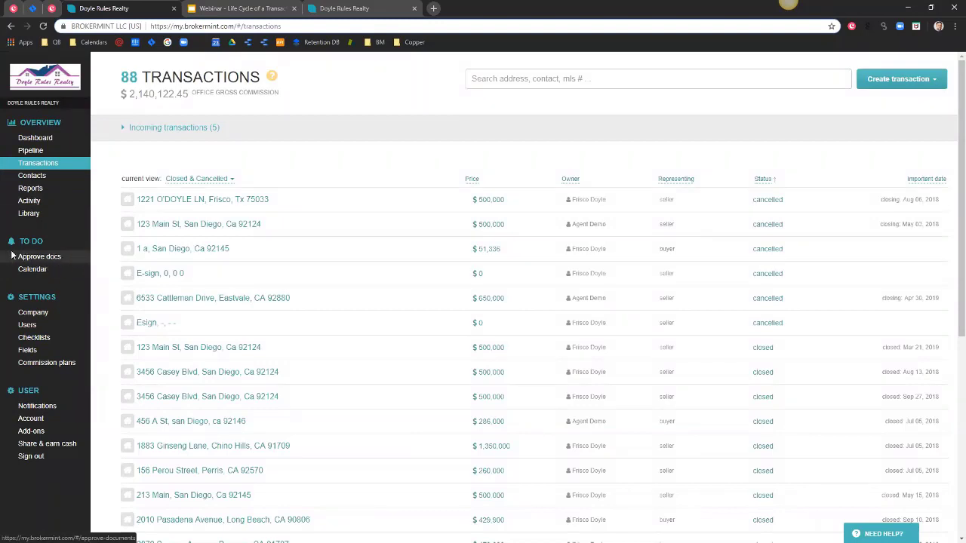
click(42, 260)
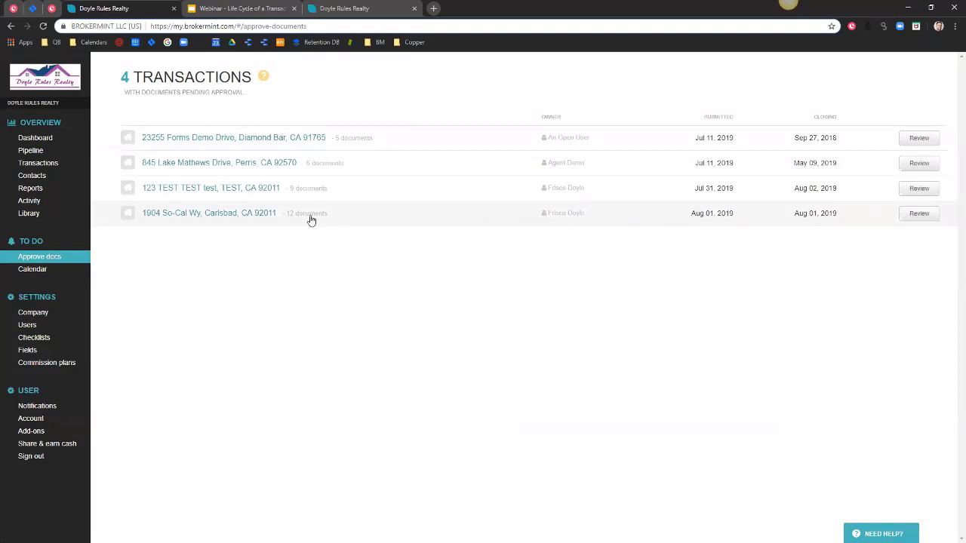
click(918, 215)
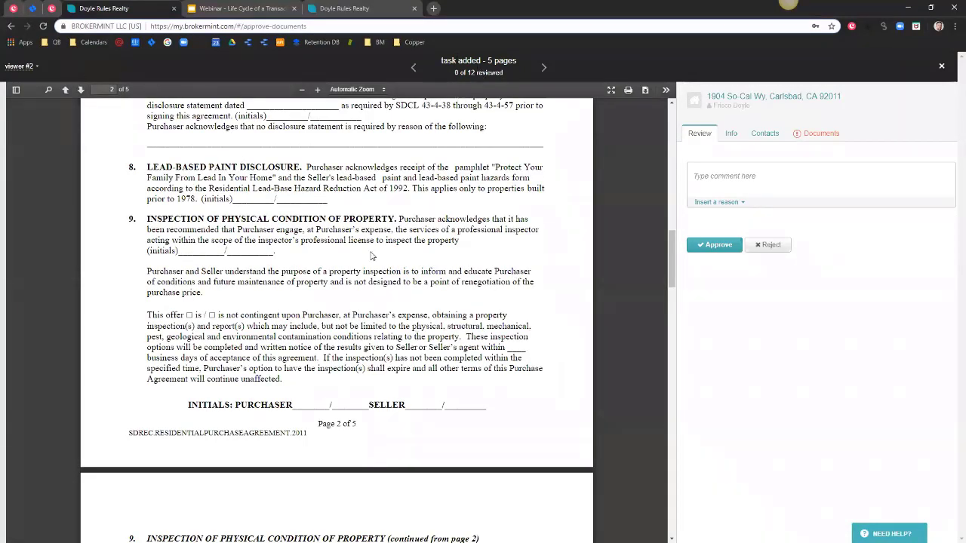
scroll(371, 256, up, 5)
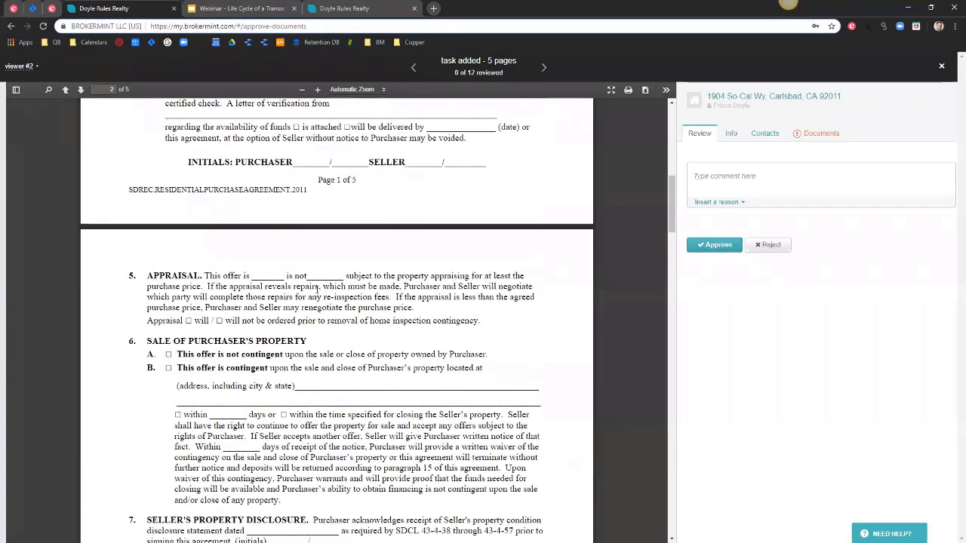
scroll(317, 289, up, 6)
scroll(323, 285, down, 6)
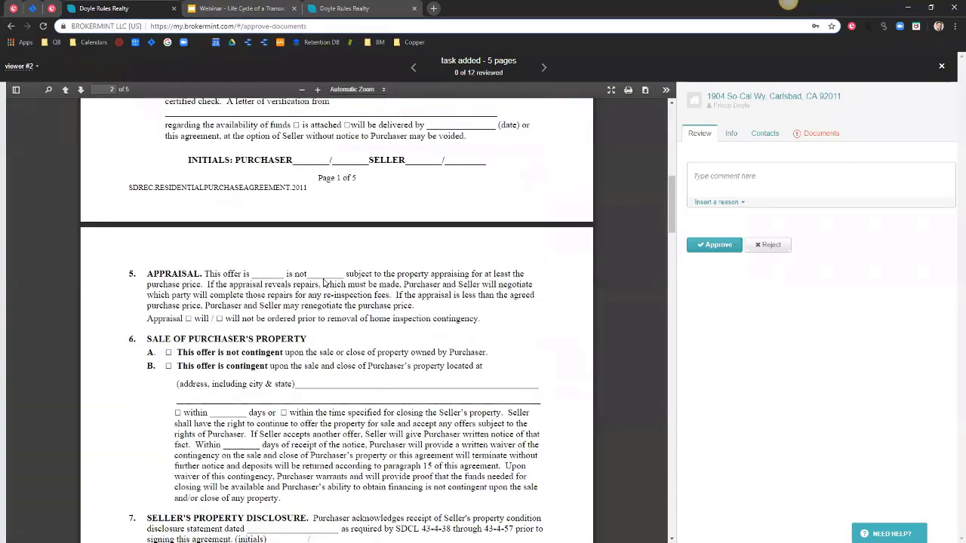
scroll(324, 282, down, 9)
scroll(325, 283, up, 5)
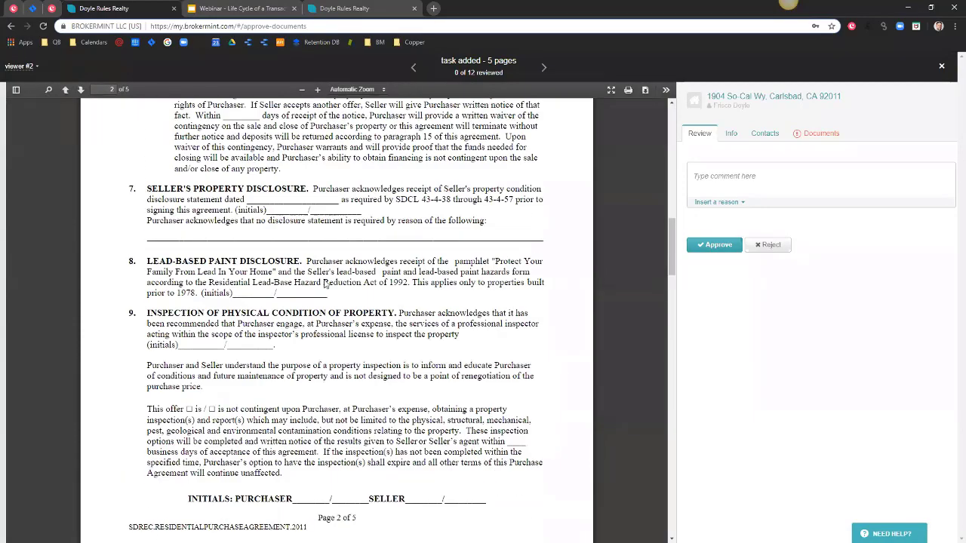
scroll(325, 283, up, 12)
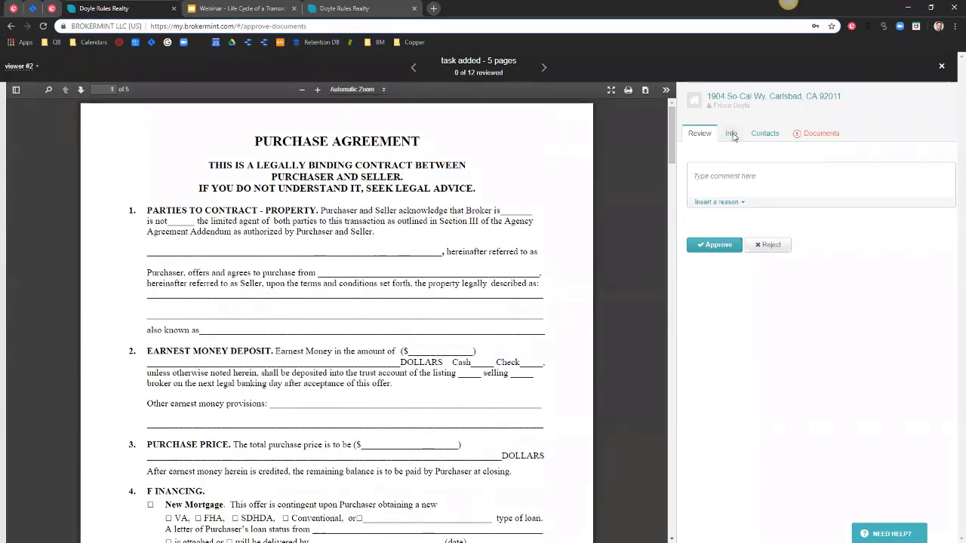
Check the transaction's price and dates on the Info tab, then approve the purchase agreement.
click(731, 135)
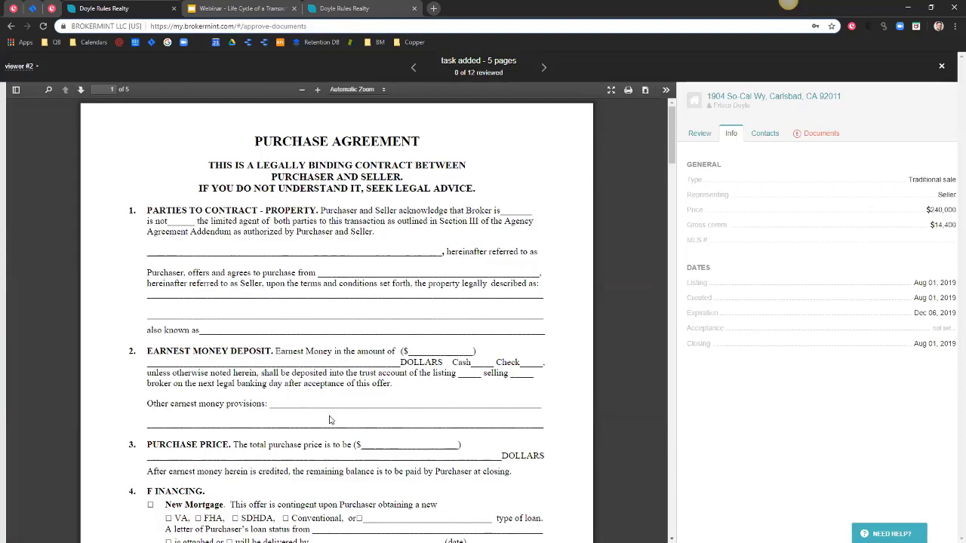
scroll(329, 419, down, 8)
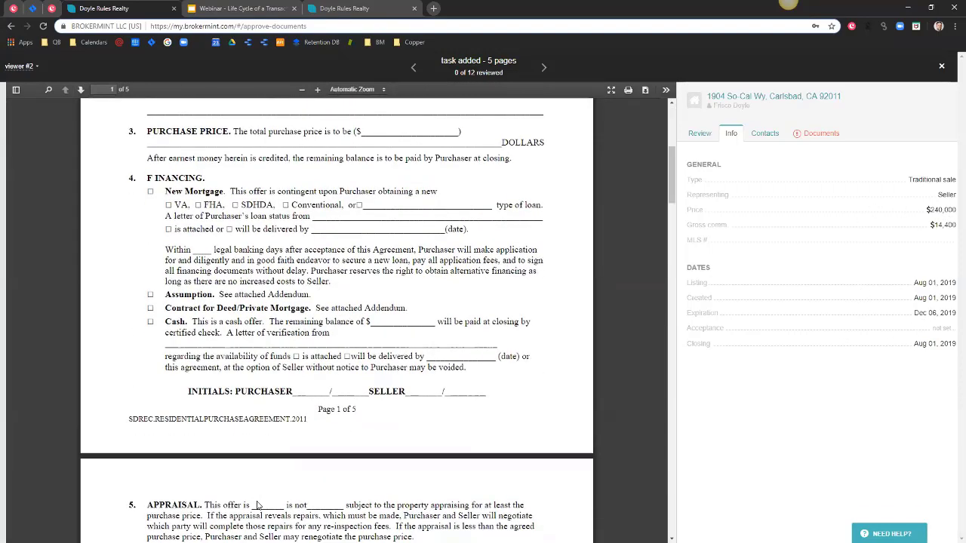
scroll(257, 505, down, 7)
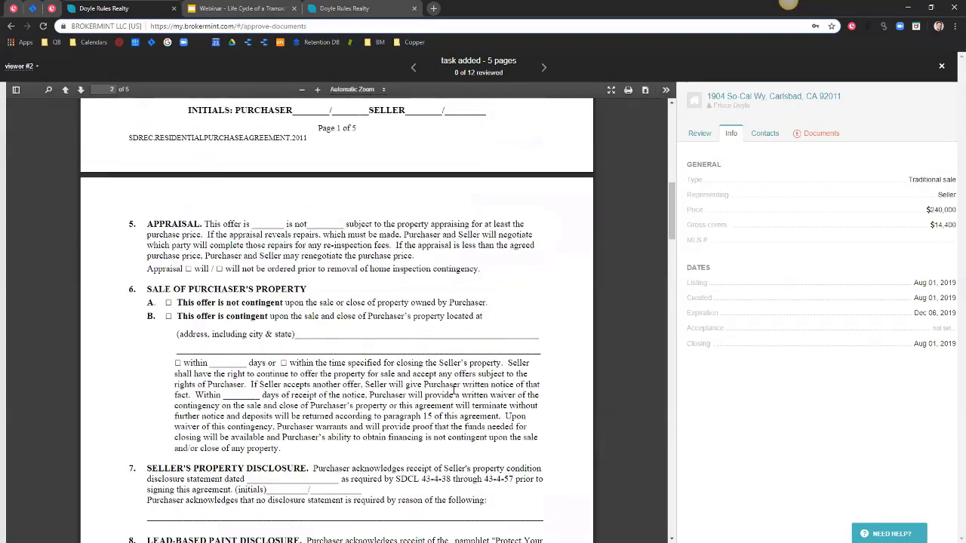
scroll(453, 389, up, 18)
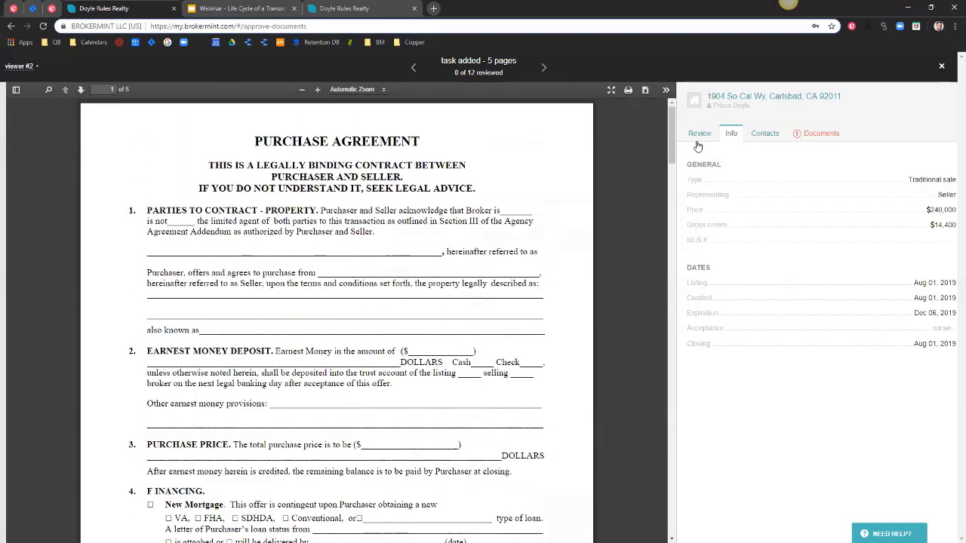
click(698, 141)
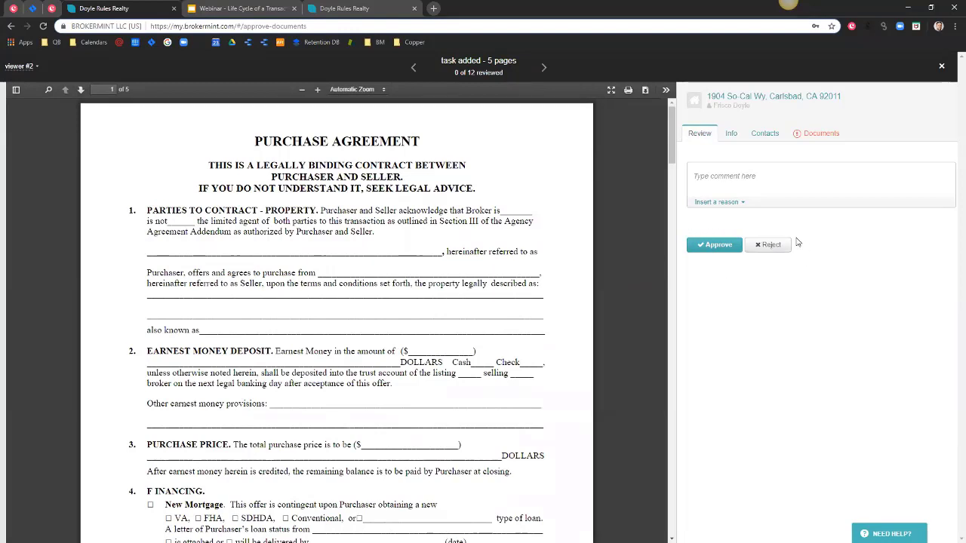
click(712, 246)
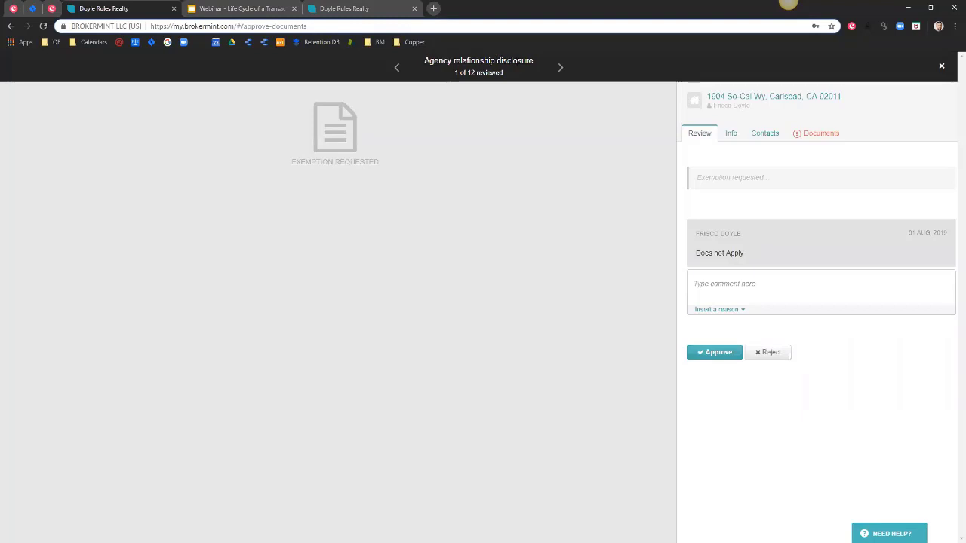
Approve the Agency relationship disclosure exemption and reject the Listing agreement with comment 'Listing Date Missing'.
click(709, 352)
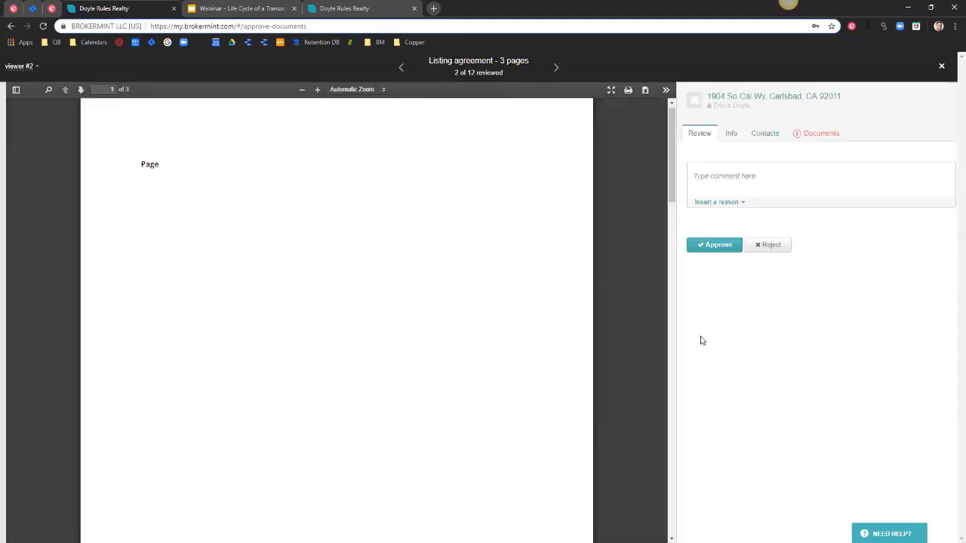
scroll(416, 276, down, 2)
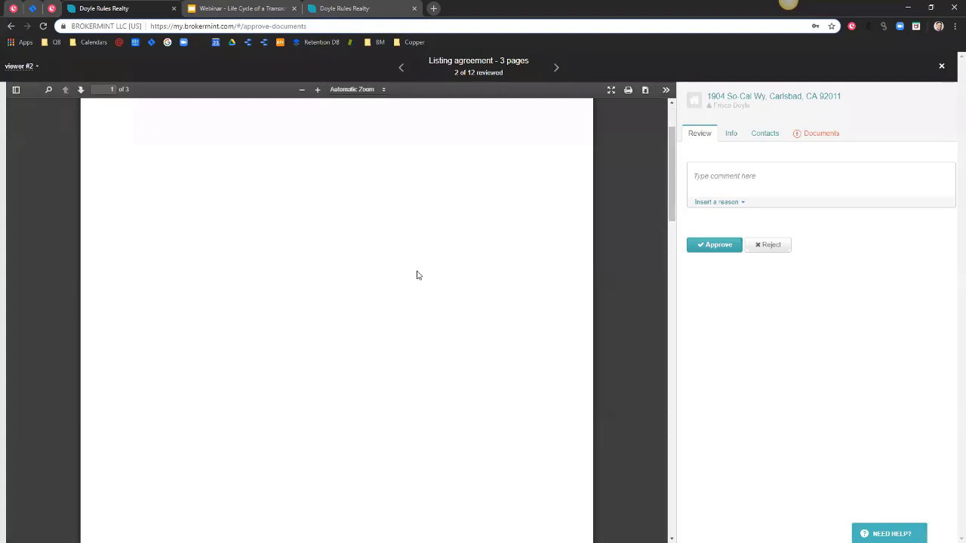
scroll(427, 399, up, 3)
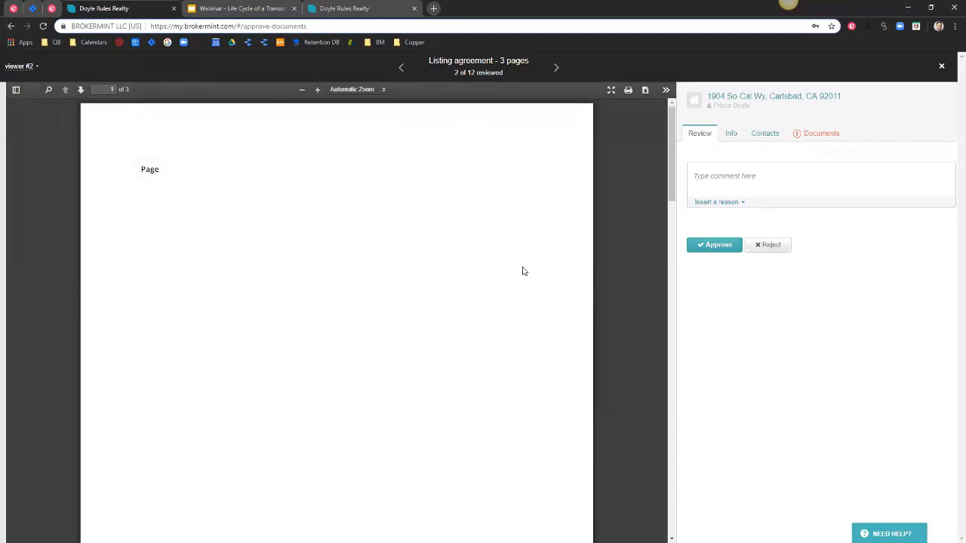
click(768, 246)
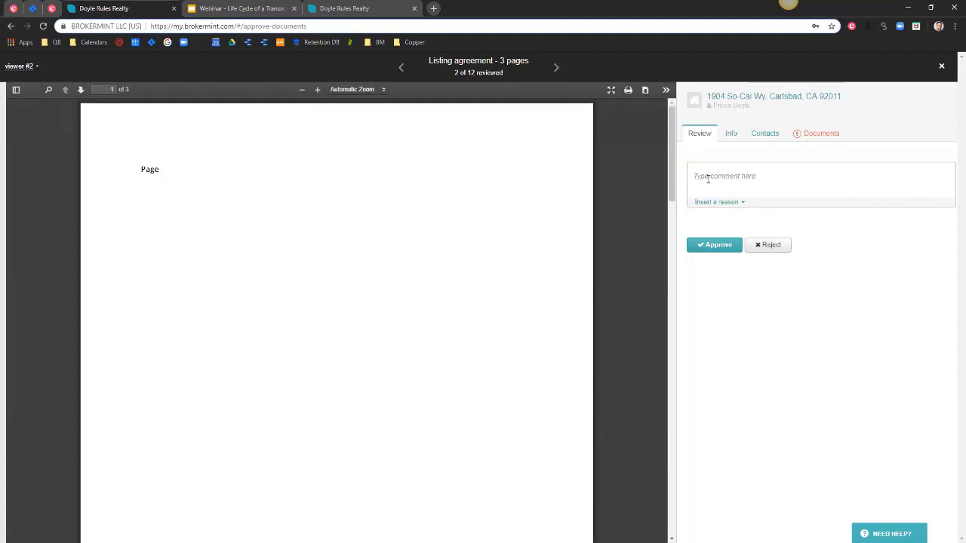
click(743, 180)
text(L)
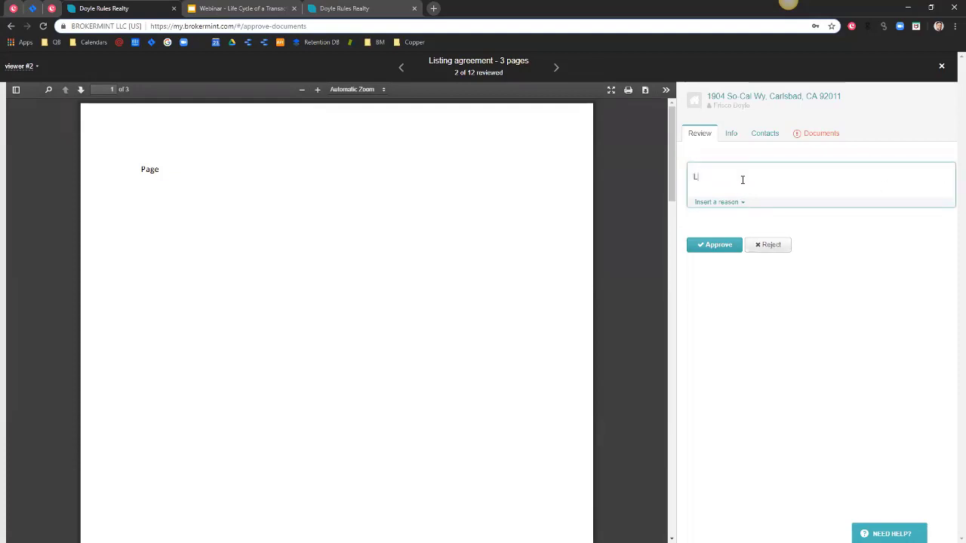
text(isting Date )
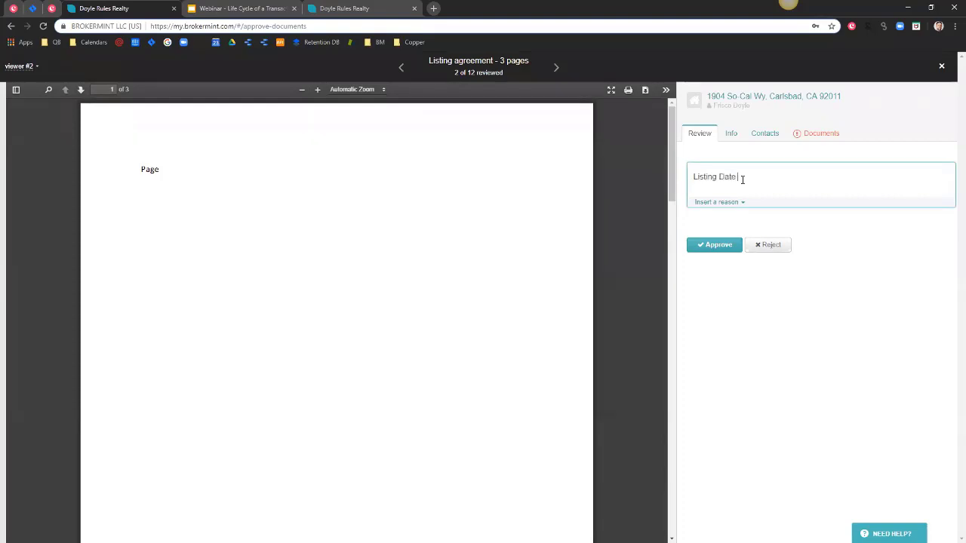
text(Missing)
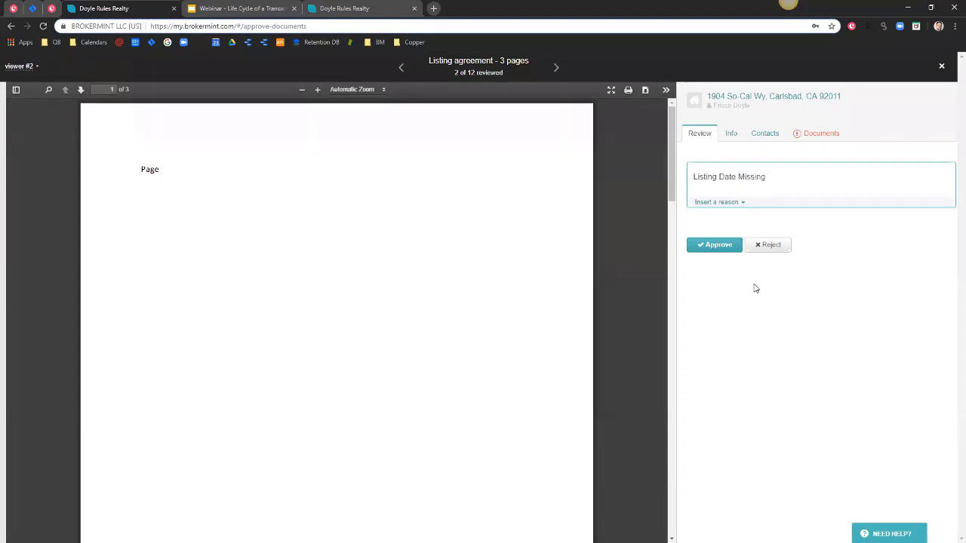
click(767, 247)
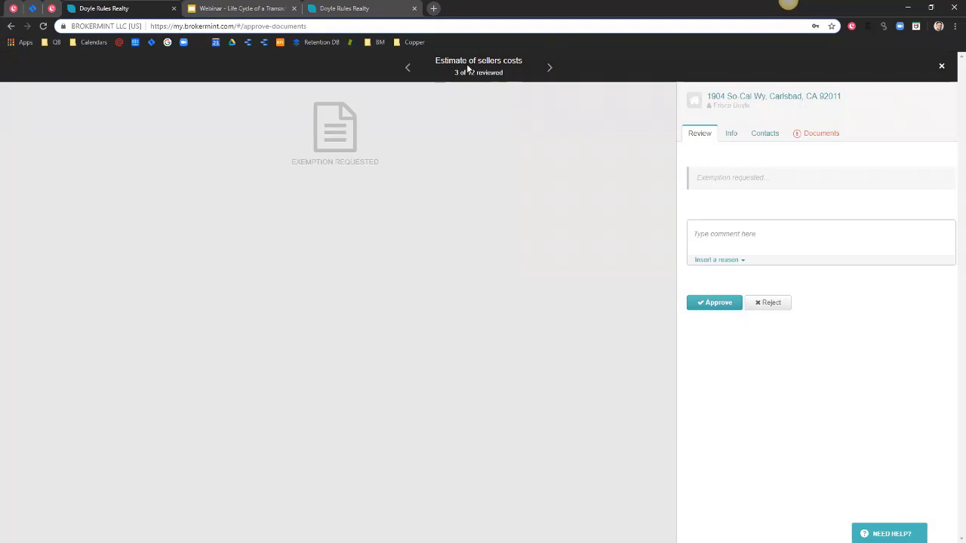
Approve the remaining nine documents, from Estimate of sellers costs through Escrow deposit receipt.
click(712, 303)
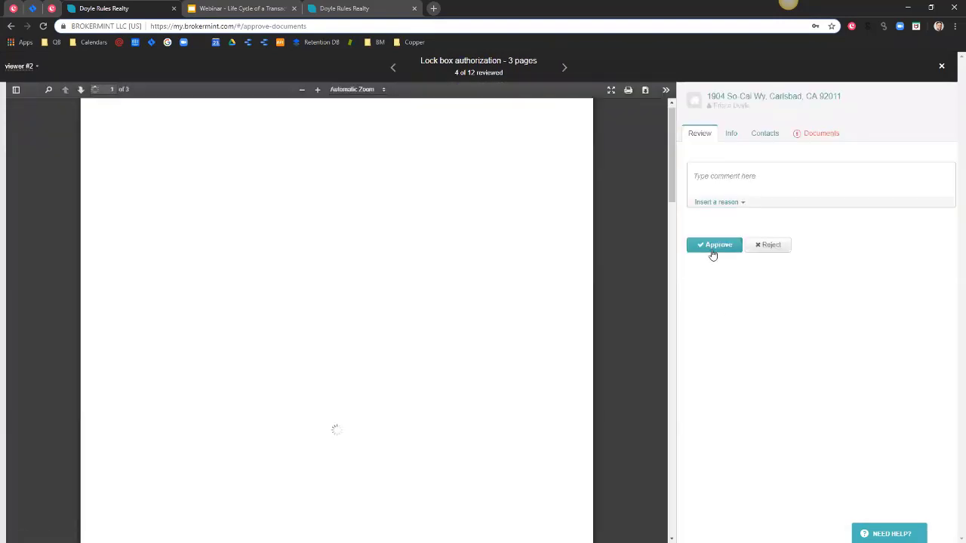
click(712, 249)
click(715, 301)
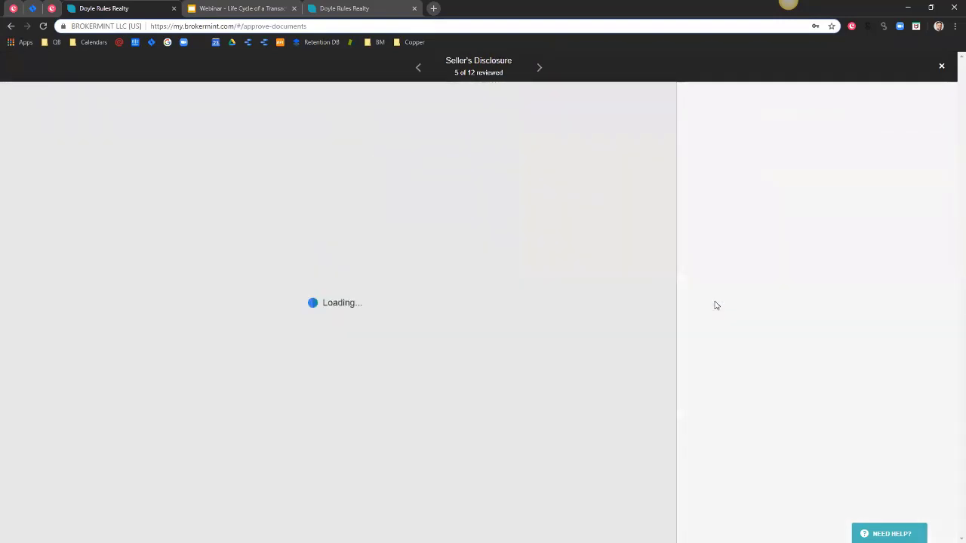
click(710, 247)
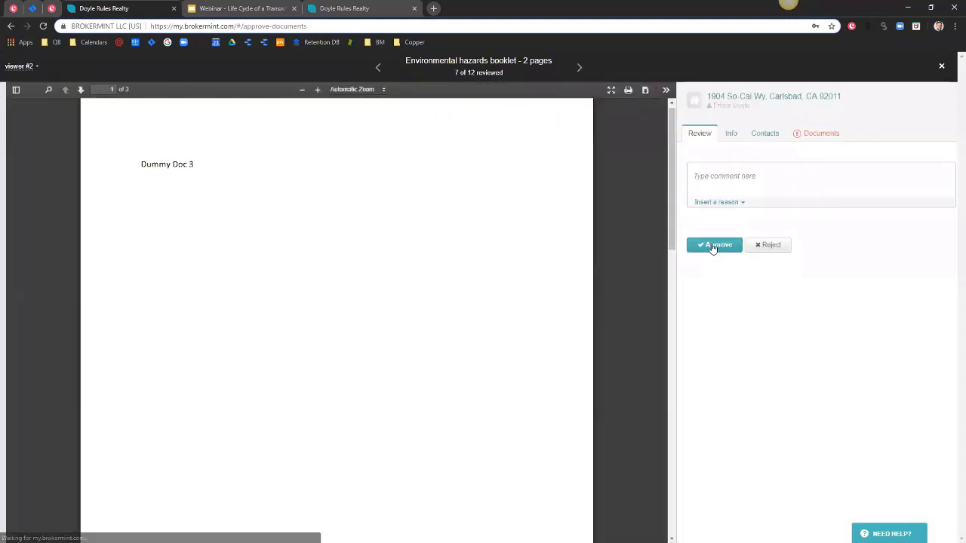
click(712, 248)
click(714, 305)
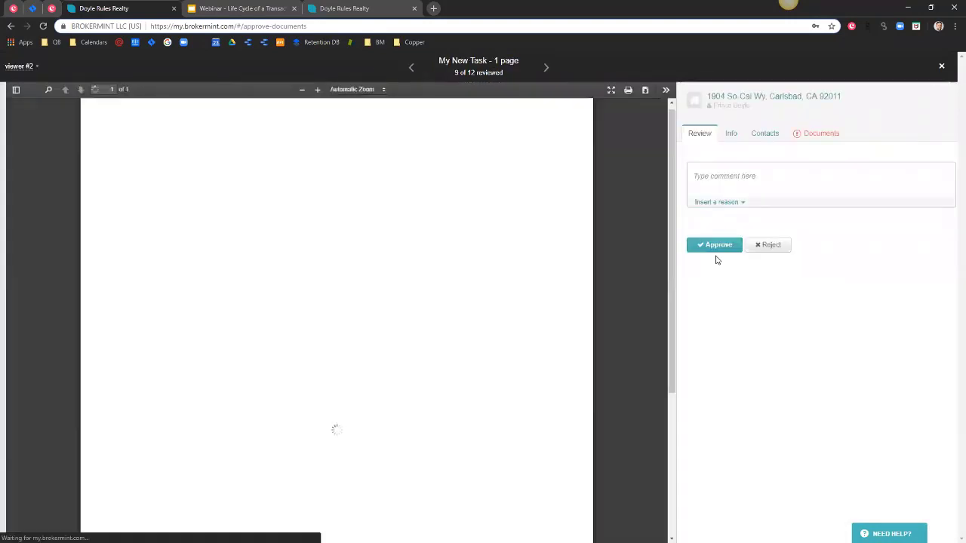
click(715, 252)
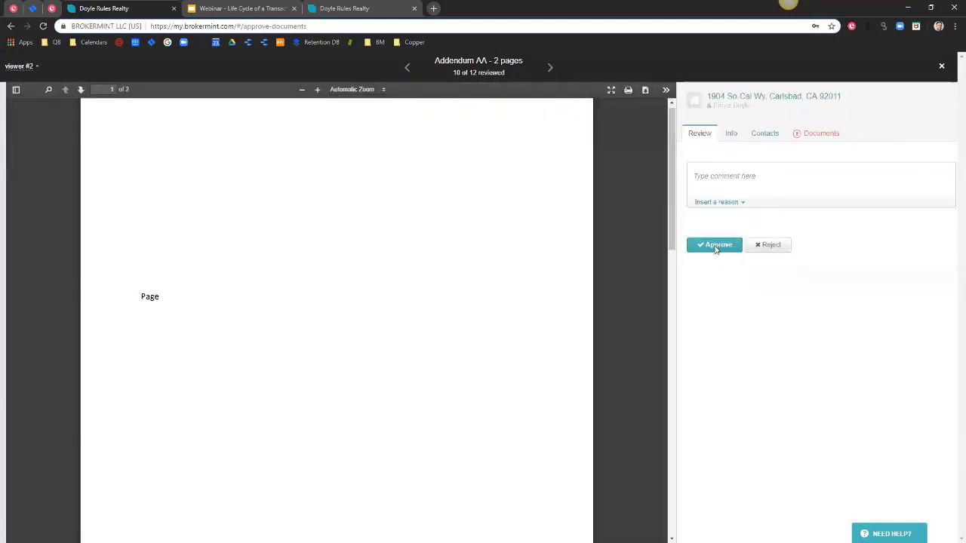
click(713, 248)
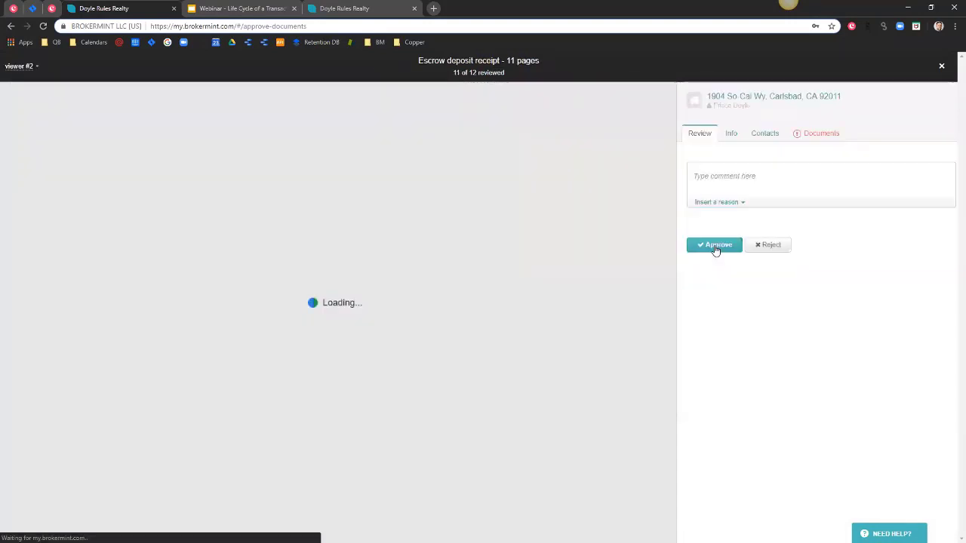
click(715, 247)
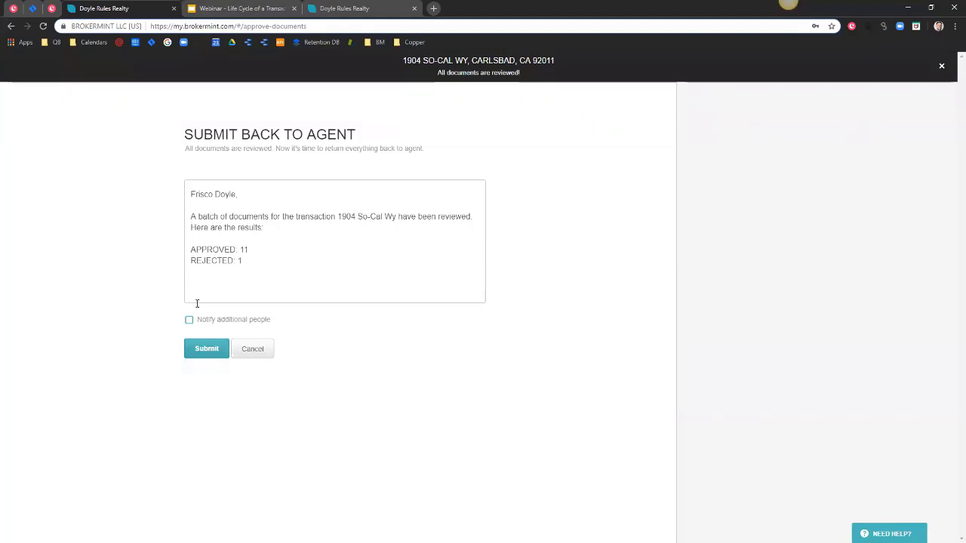
click(204, 350)
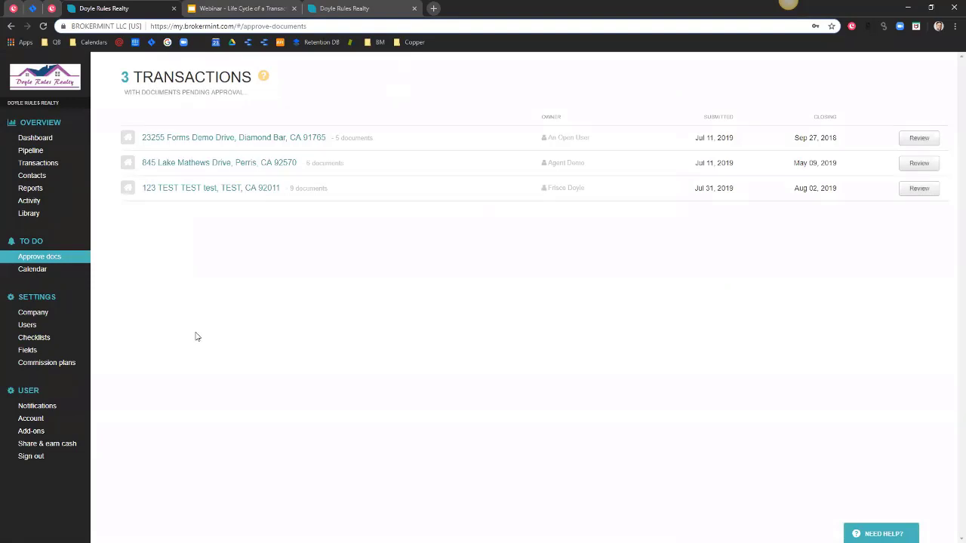
click(46, 164)
click(598, 80)
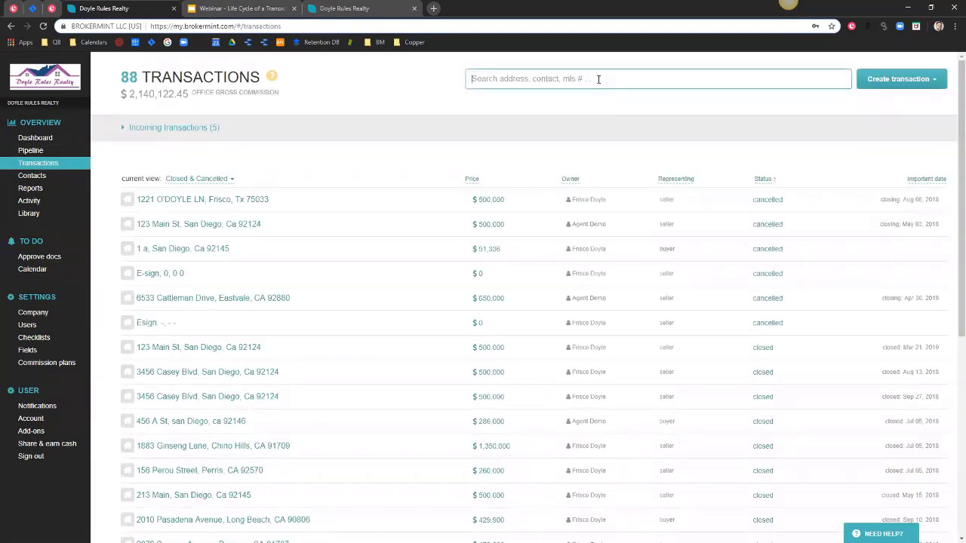
text(1904)
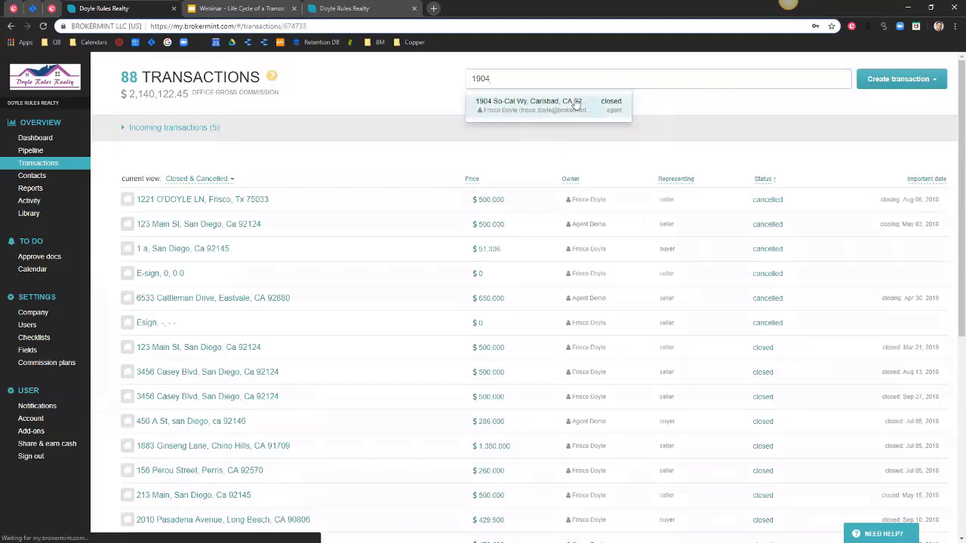
click(576, 103)
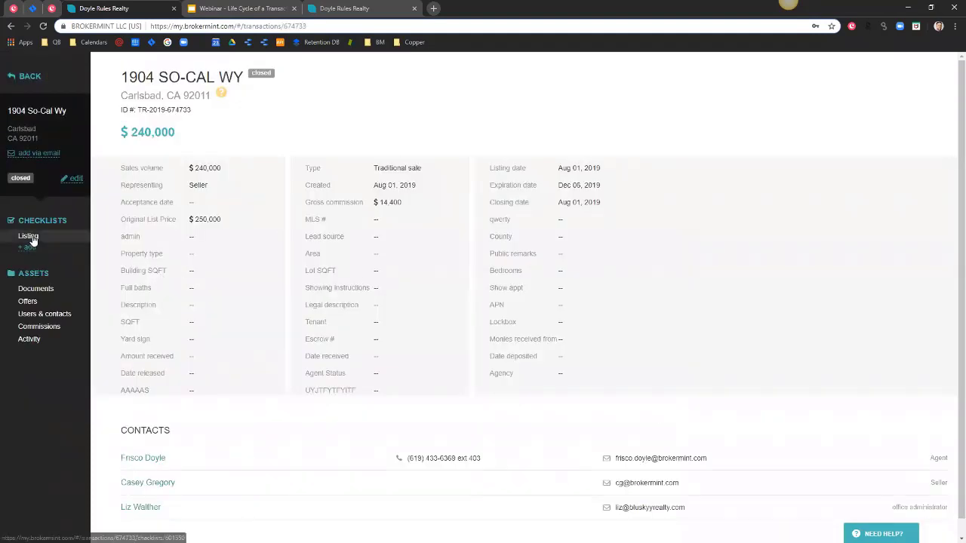
In the Listing checklist, view the Listing agreement's 'Listing Date Missing' rejection comment.
click(29, 236)
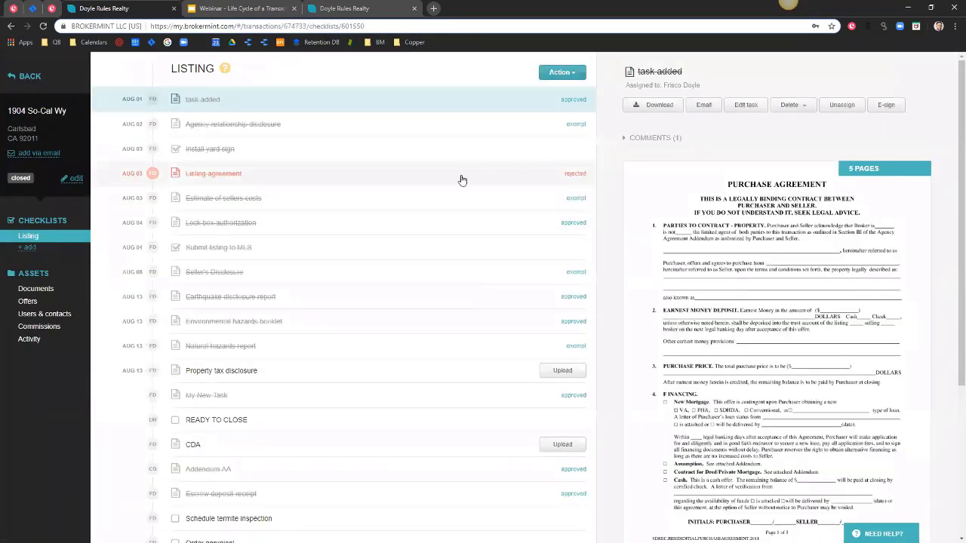
click(520, 177)
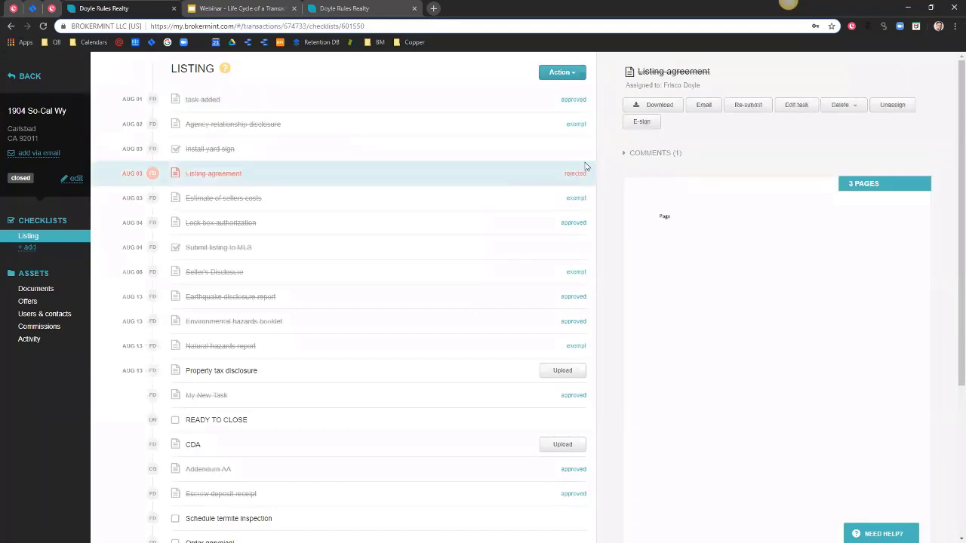
click(627, 153)
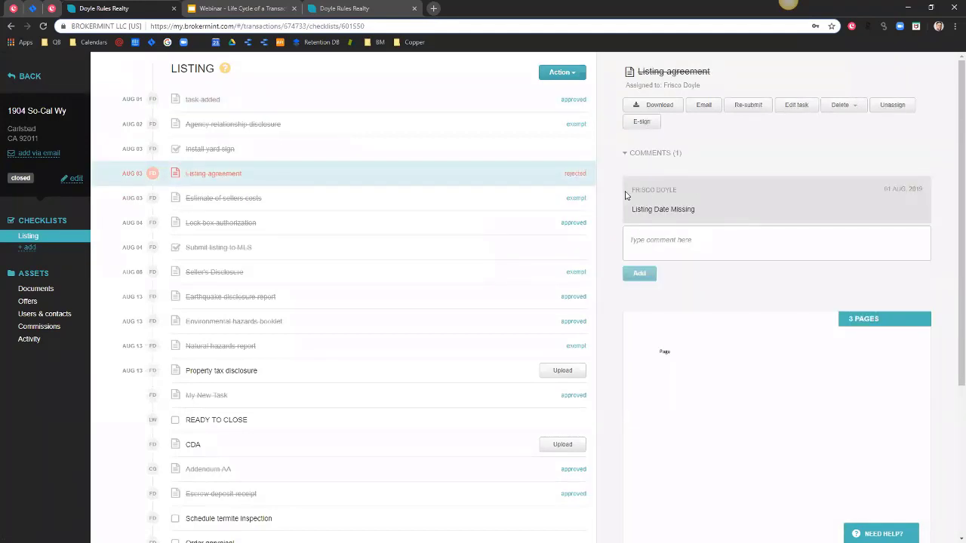
scroll(667, 382, down, 1)
scroll(667, 382, down, 1)
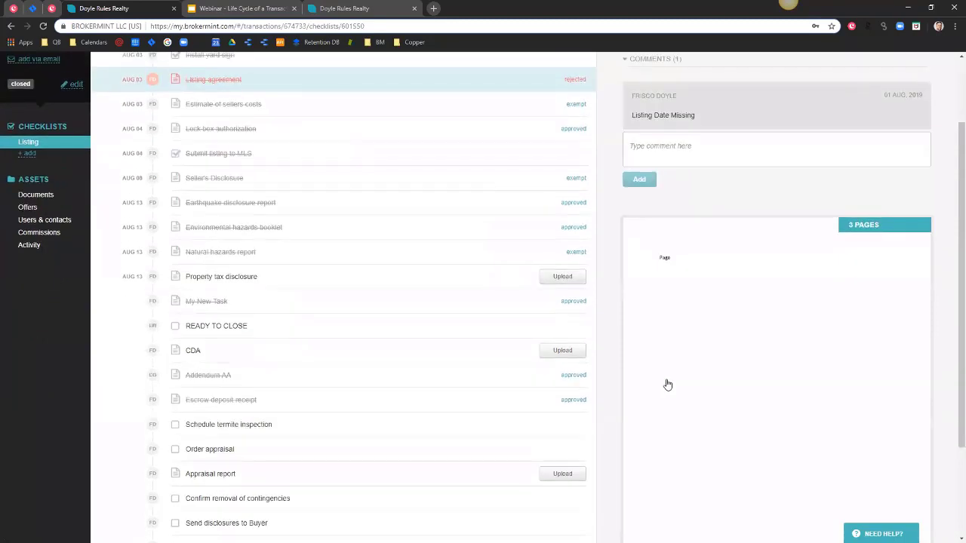
scroll(656, 332, up, 1)
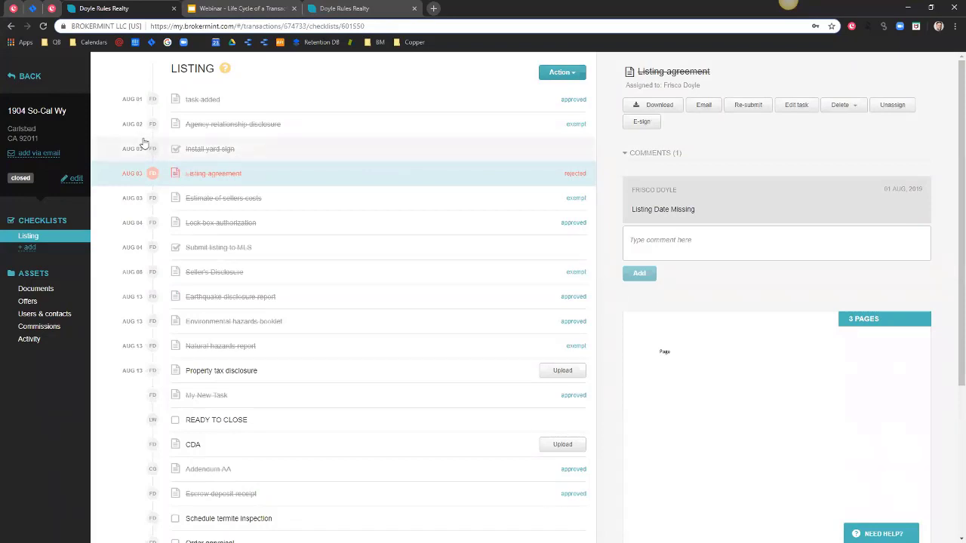
click(34, 129)
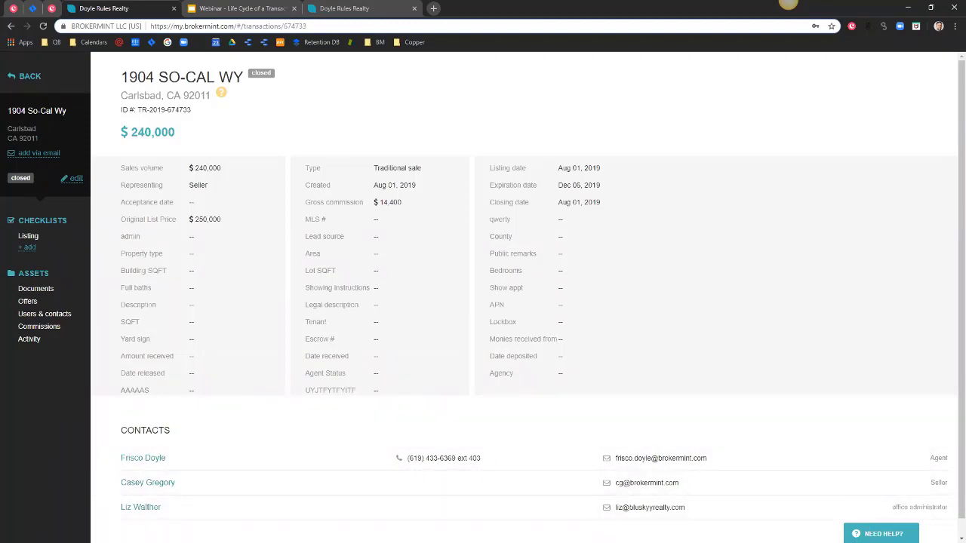
mouse_move(880, 532)
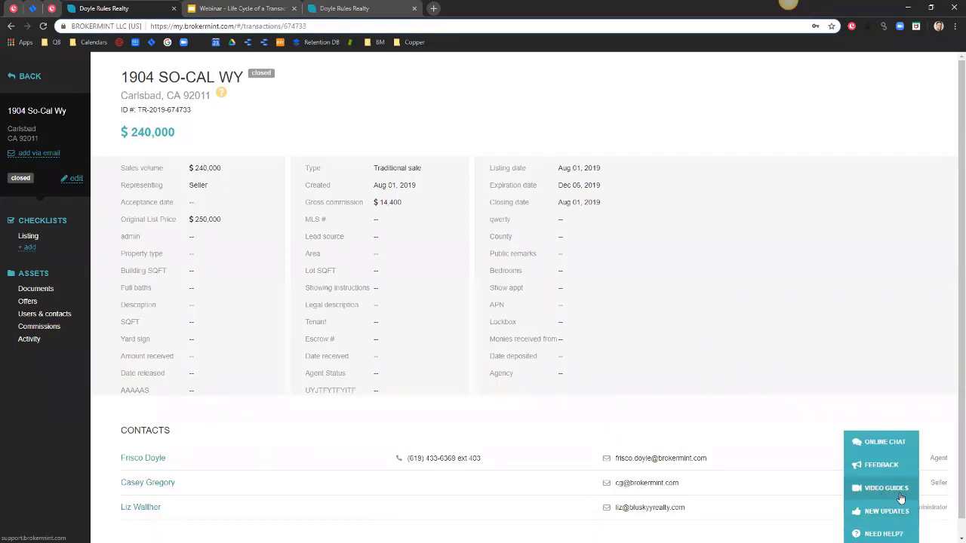
click(886, 490)
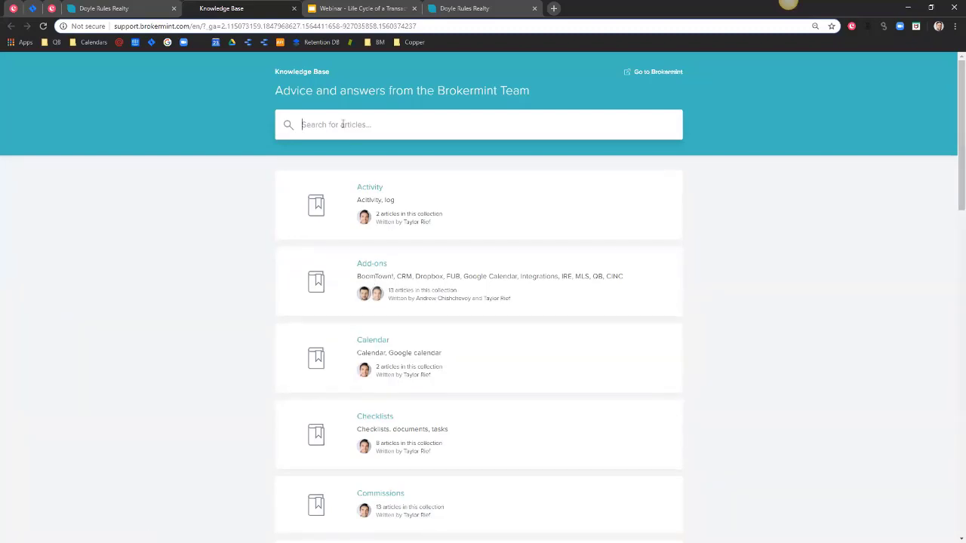
text(split)
key(Return)
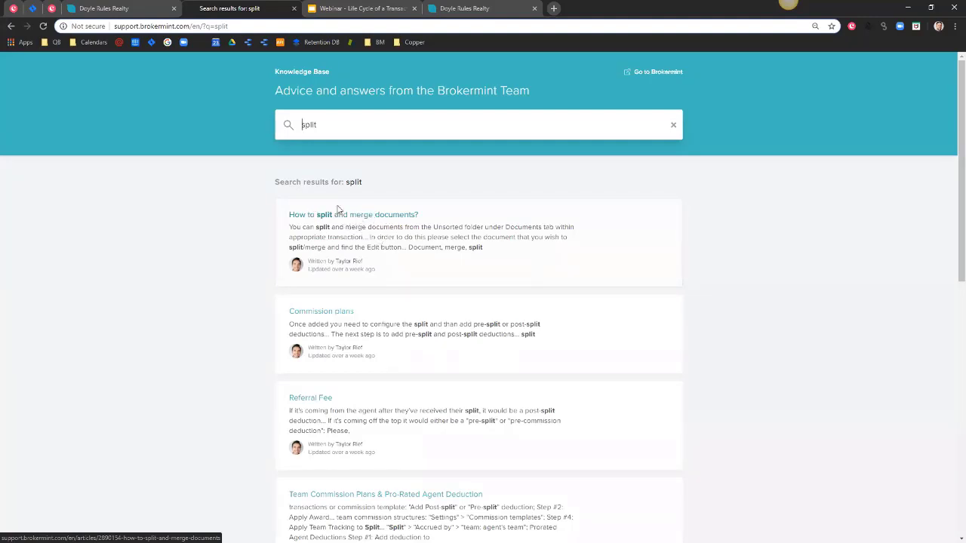
drag(330, 124, 302, 123)
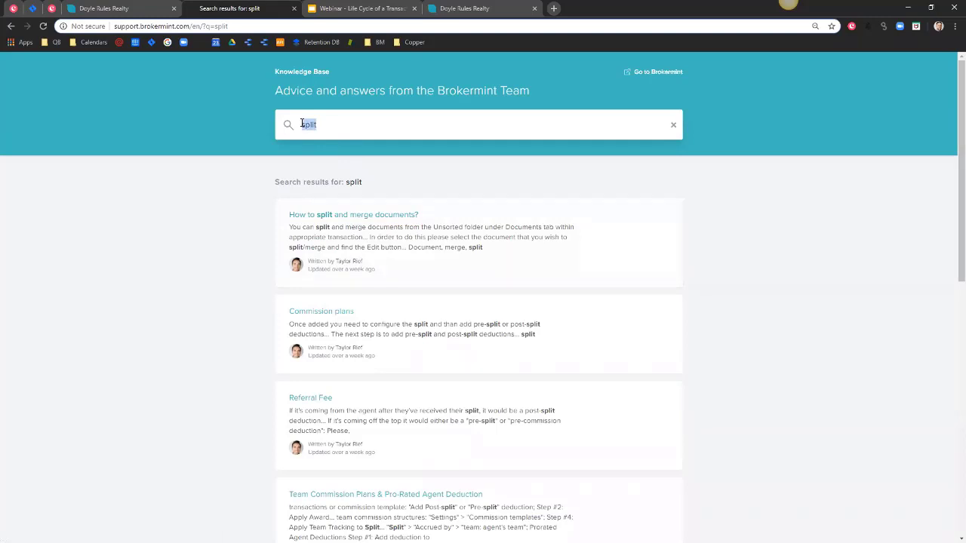
key(BackSpace)
key(Return)
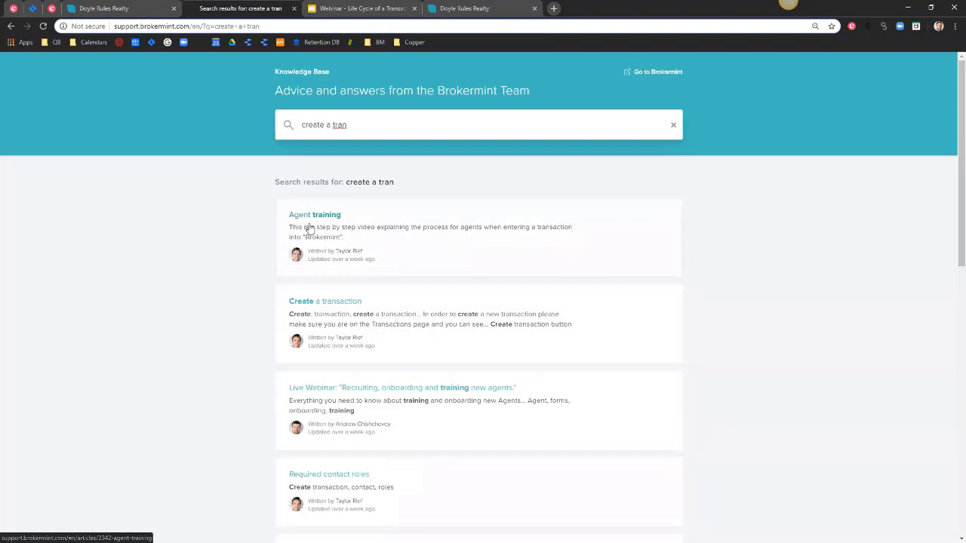
click(293, 9)
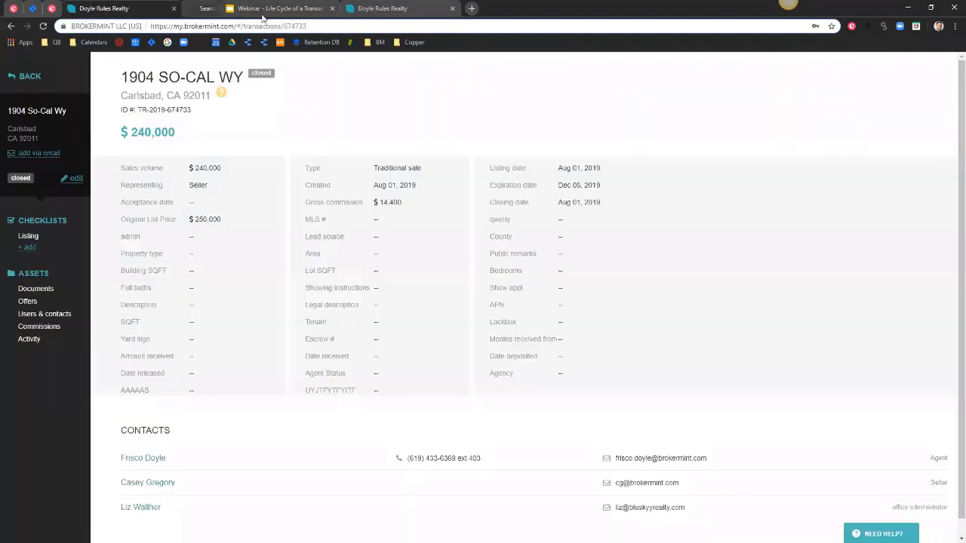
Open the transaction's Unsorted documents under Assets > Documents.
mouse_move(868, 490)
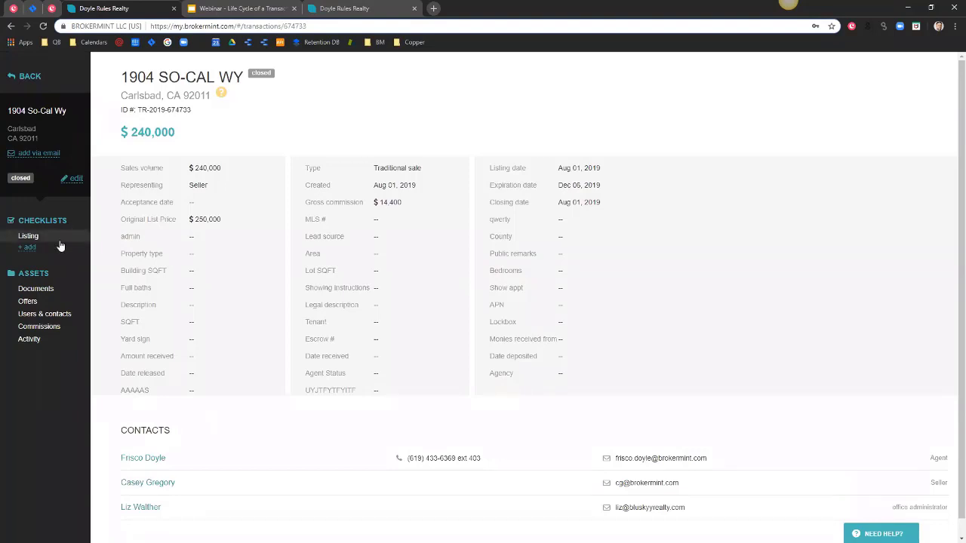
click(44, 291)
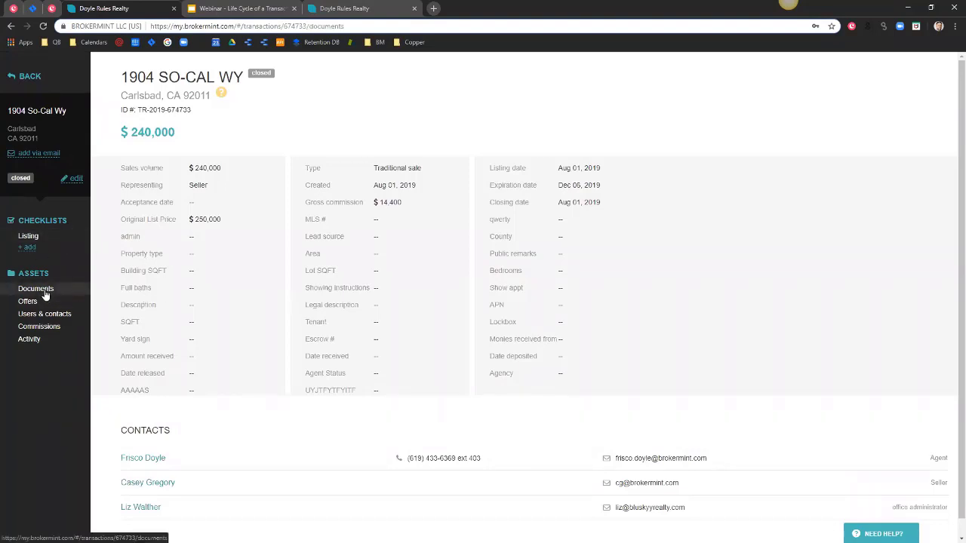
click(40, 304)
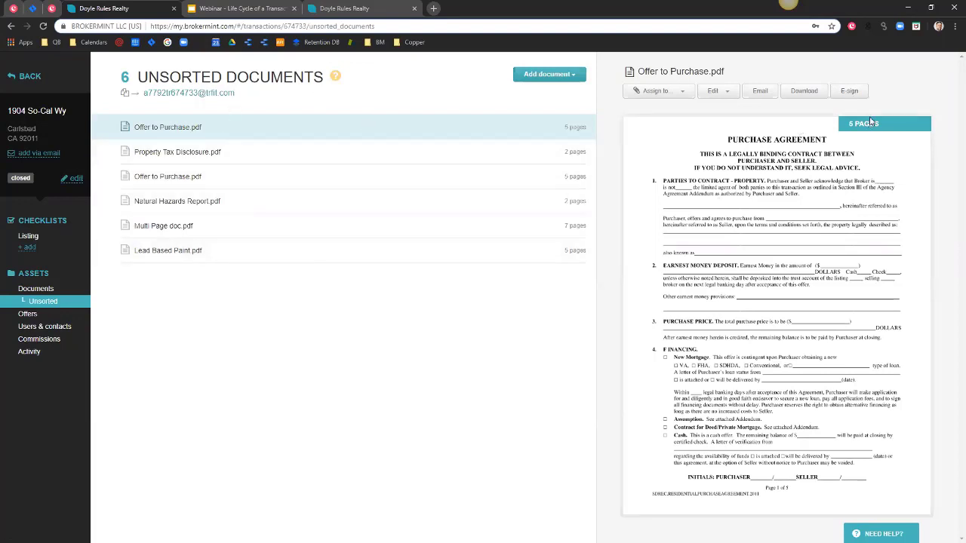
Start an e-signature request for Offer to Purchase.pdf with the seller as the signer.
click(848, 92)
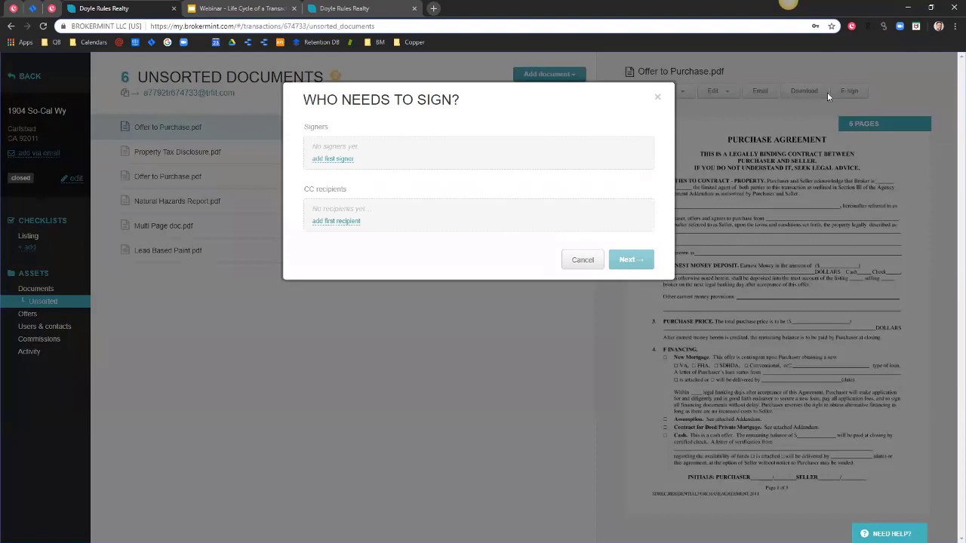
click(336, 160)
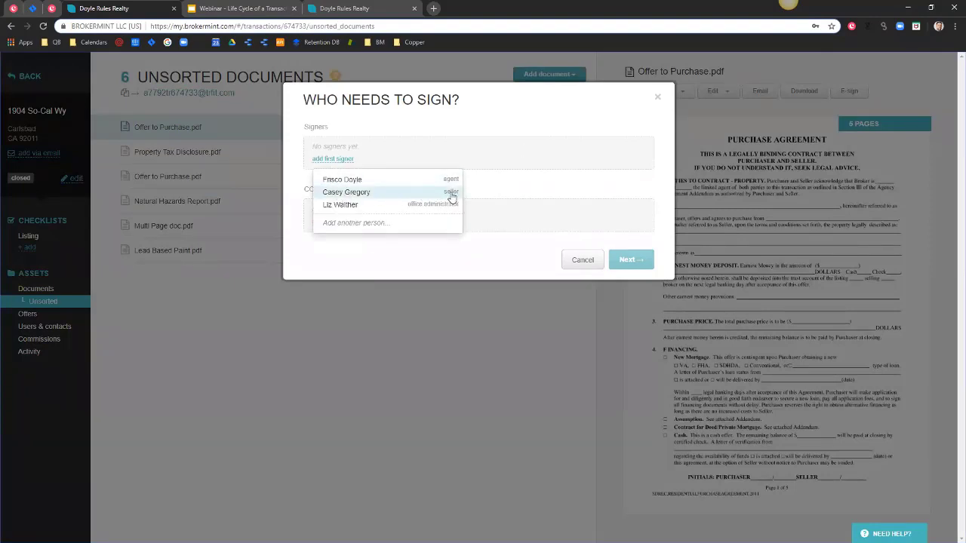
click(346, 193)
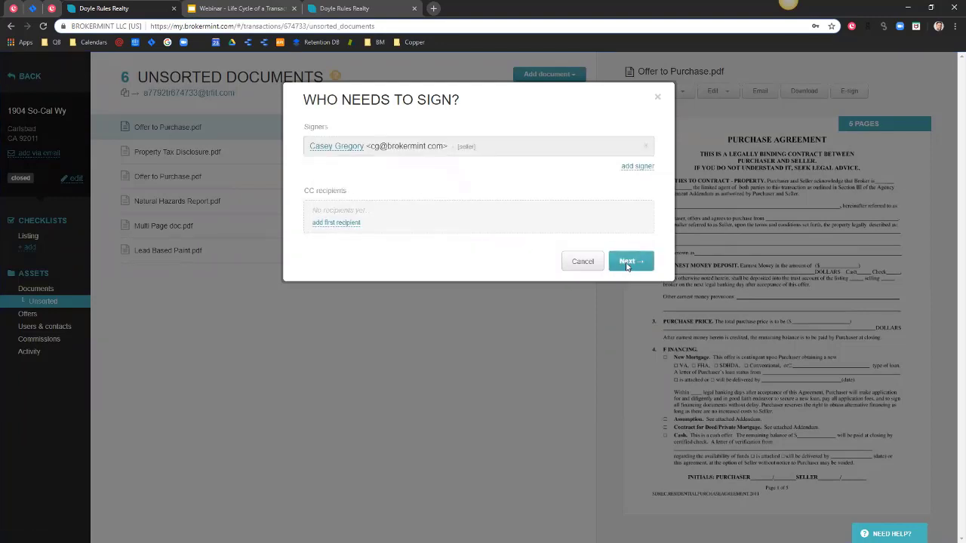
click(627, 263)
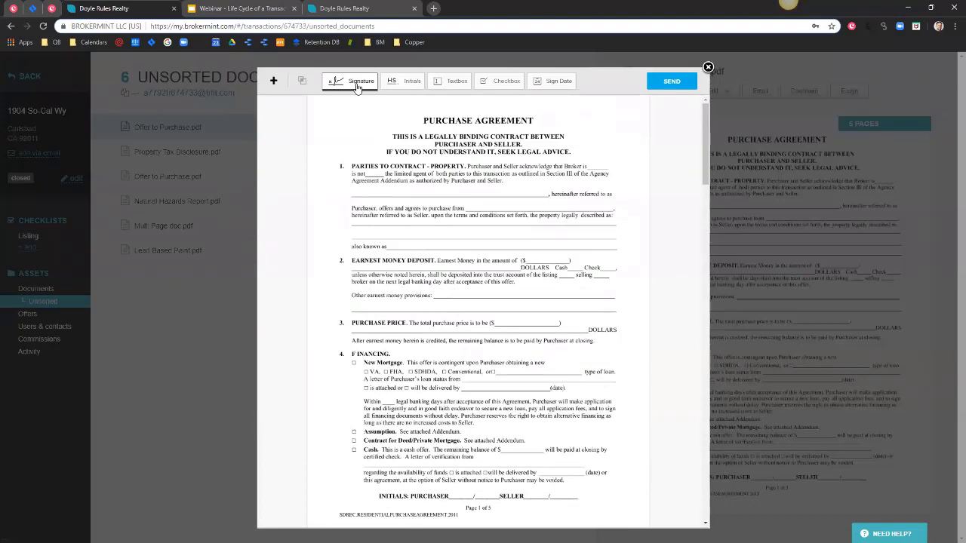
Place an initials field and a widened signature field on page 1, then send the request.
click(406, 89)
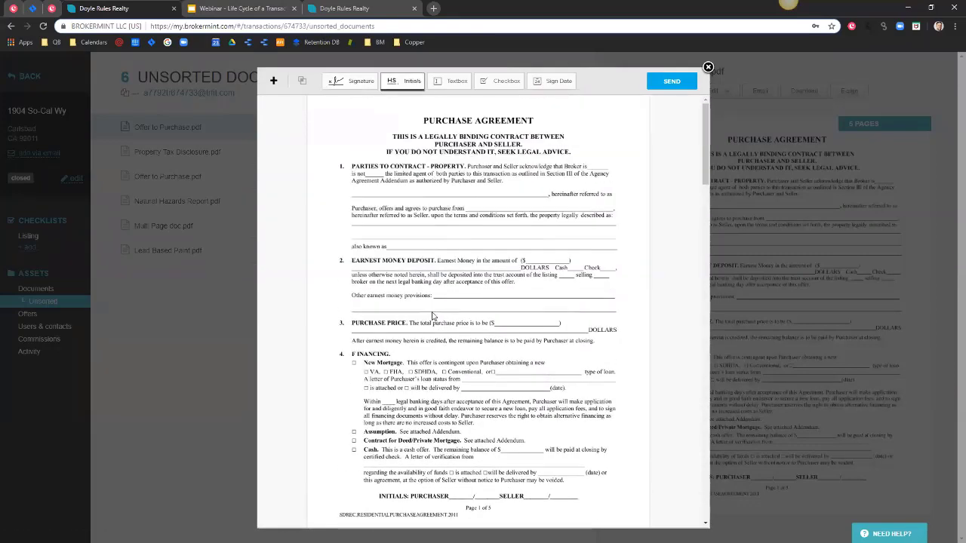
scroll(427, 316, down, 1)
click(449, 401)
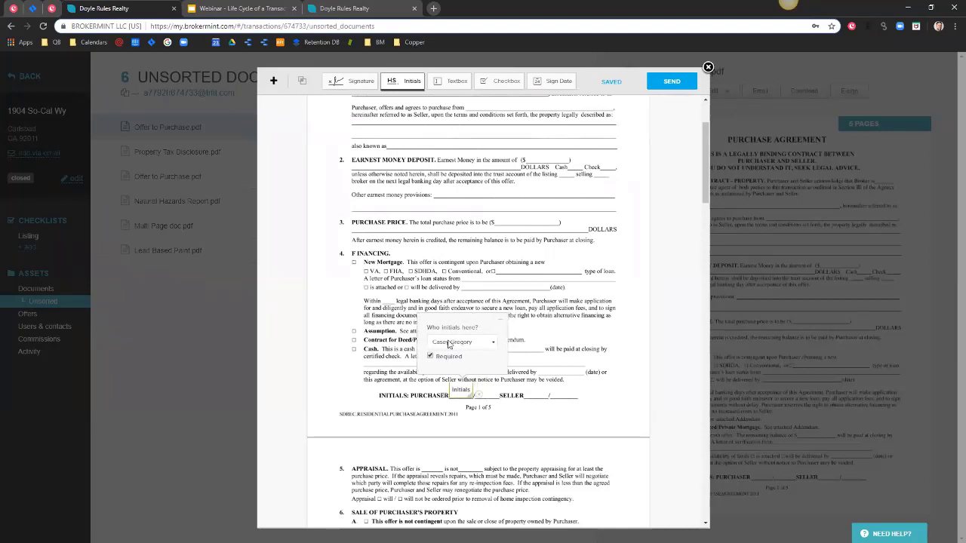
click(505, 429)
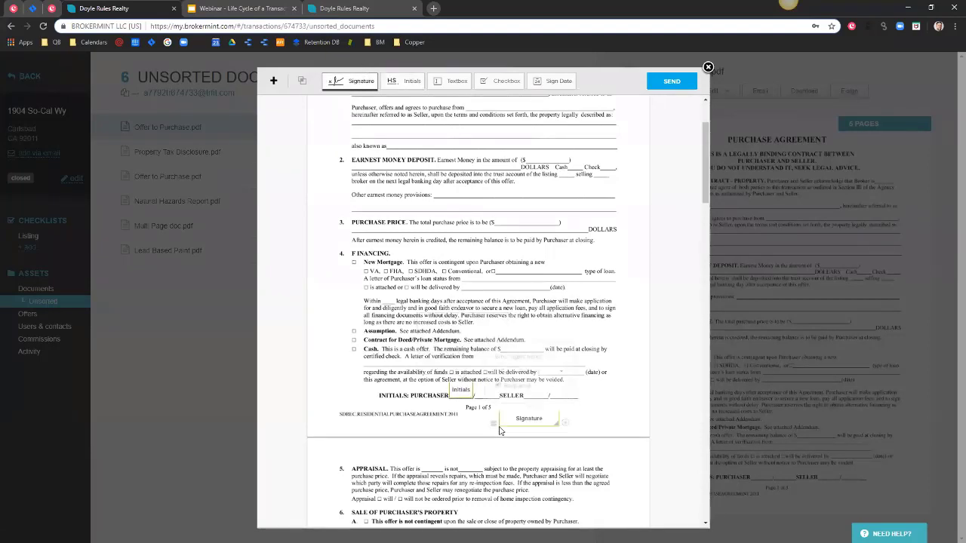
drag(533, 425, 600, 421)
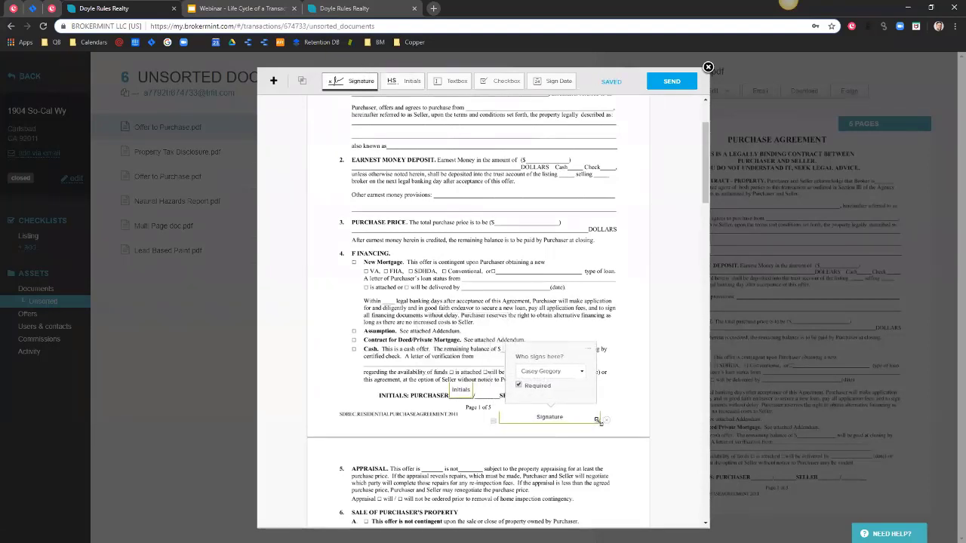
click(671, 81)
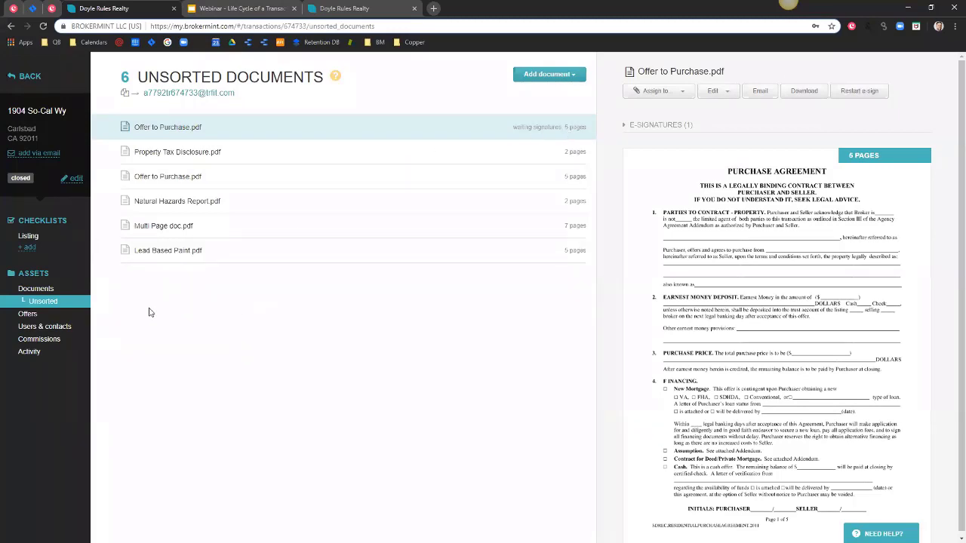
Make the seller, then the office administrator, then the agent transaction owner, and return to the overview.
click(41, 327)
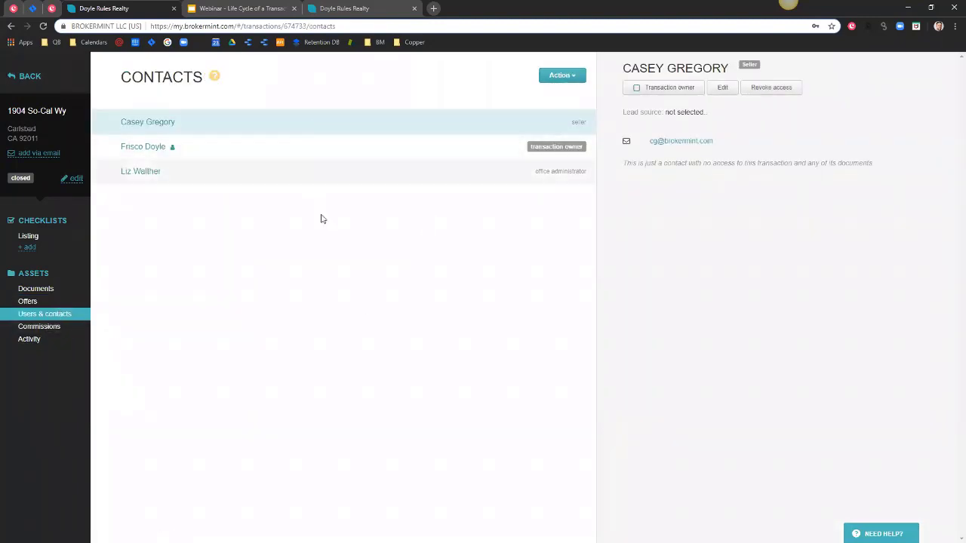
click(657, 90)
click(574, 172)
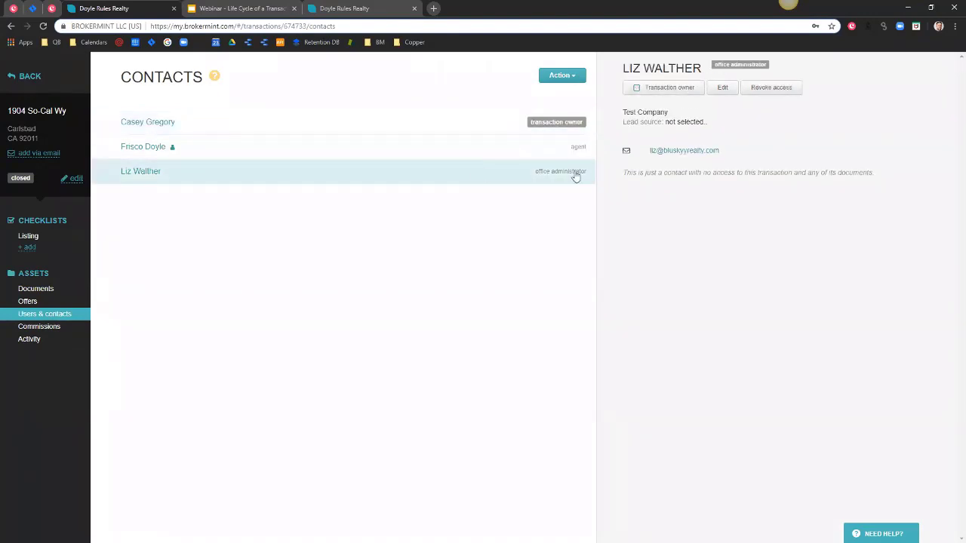
click(668, 88)
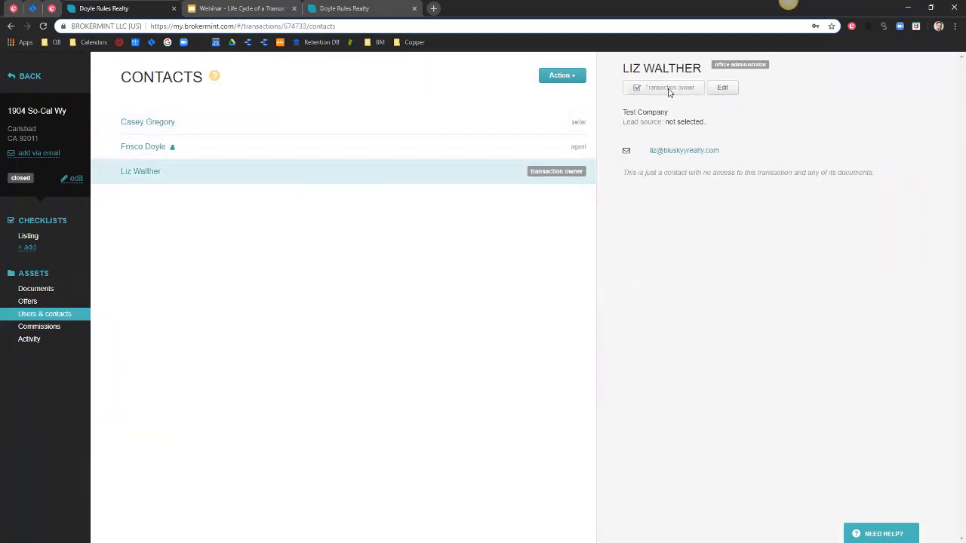
click(528, 149)
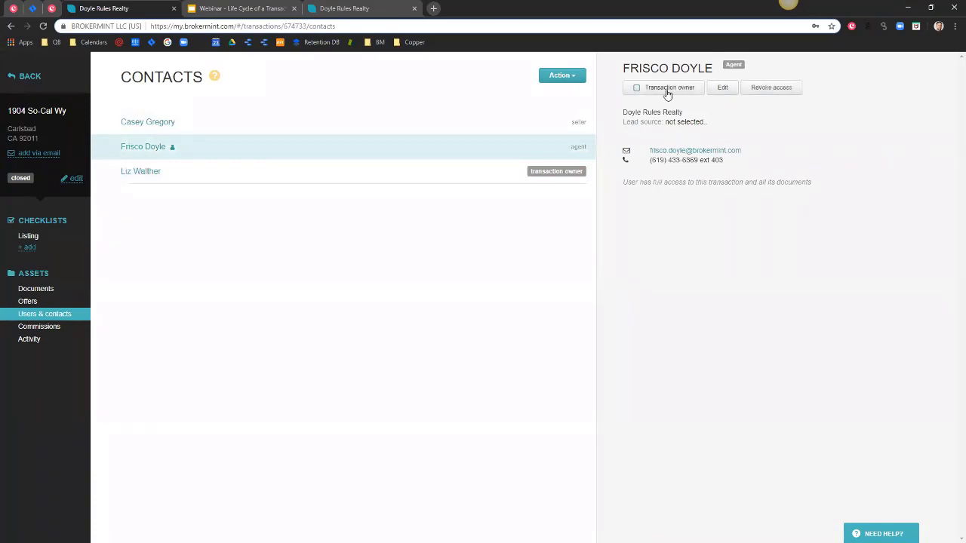
click(668, 89)
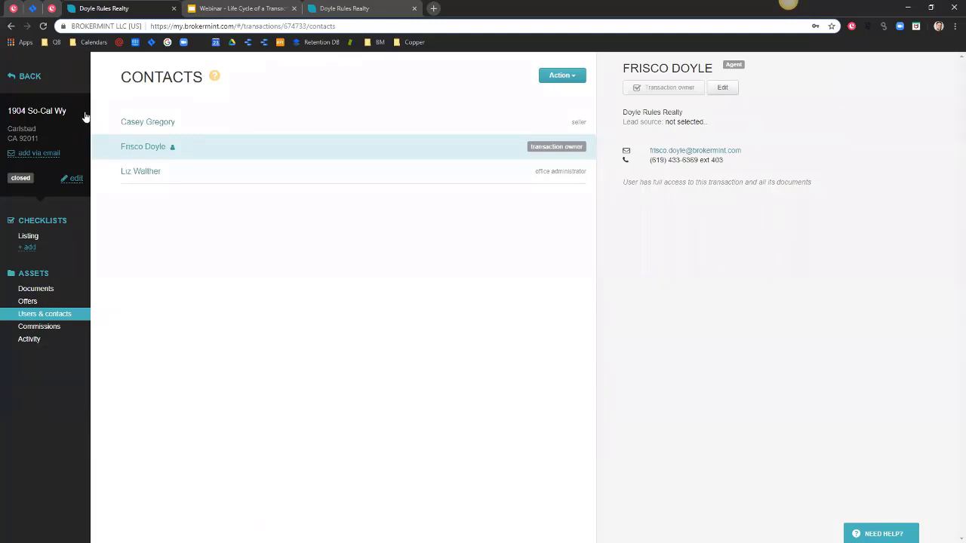
click(36, 111)
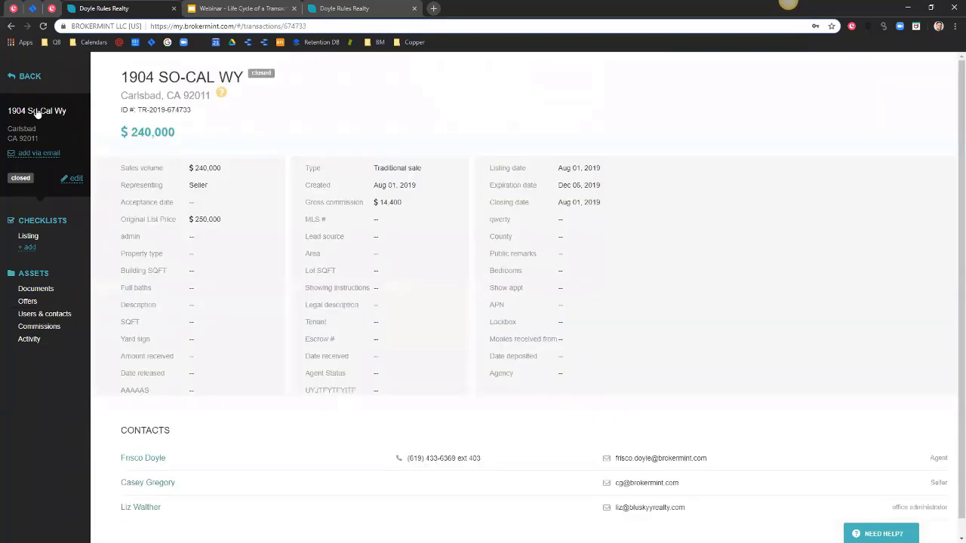
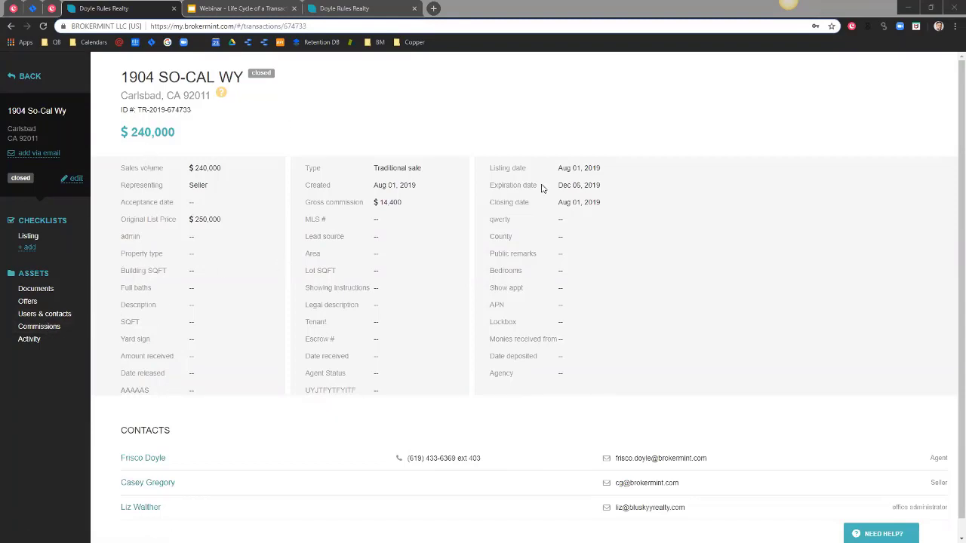
click(28, 237)
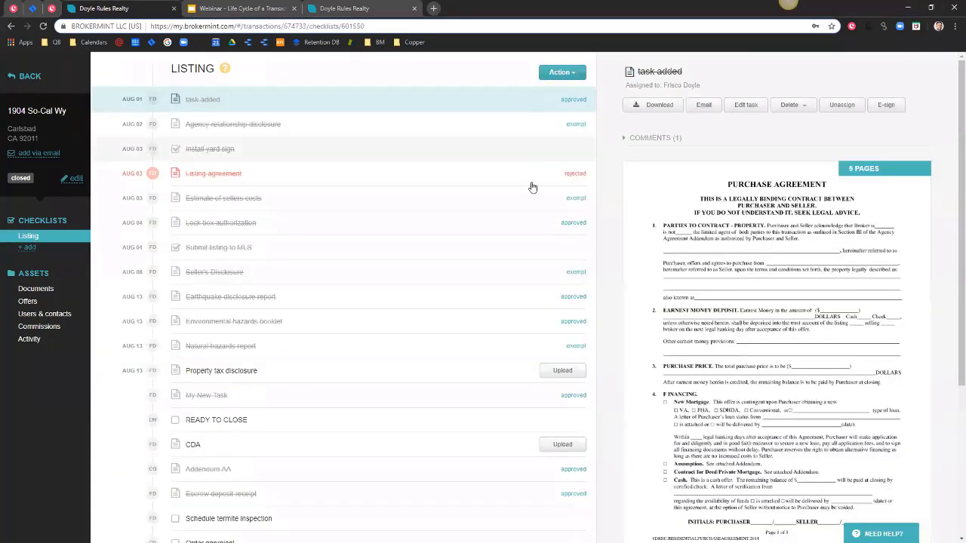
scroll(562, 377, down, 1)
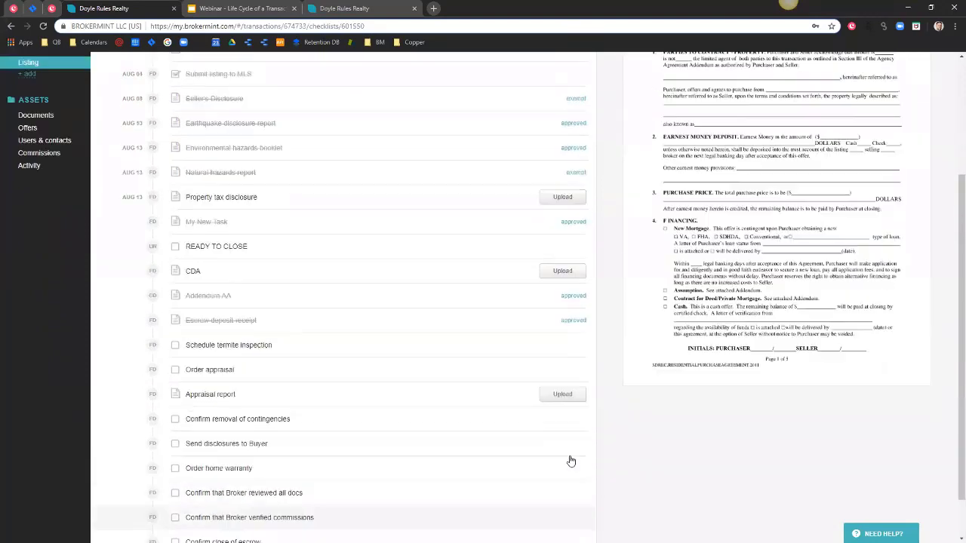
scroll(569, 457, up, 3)
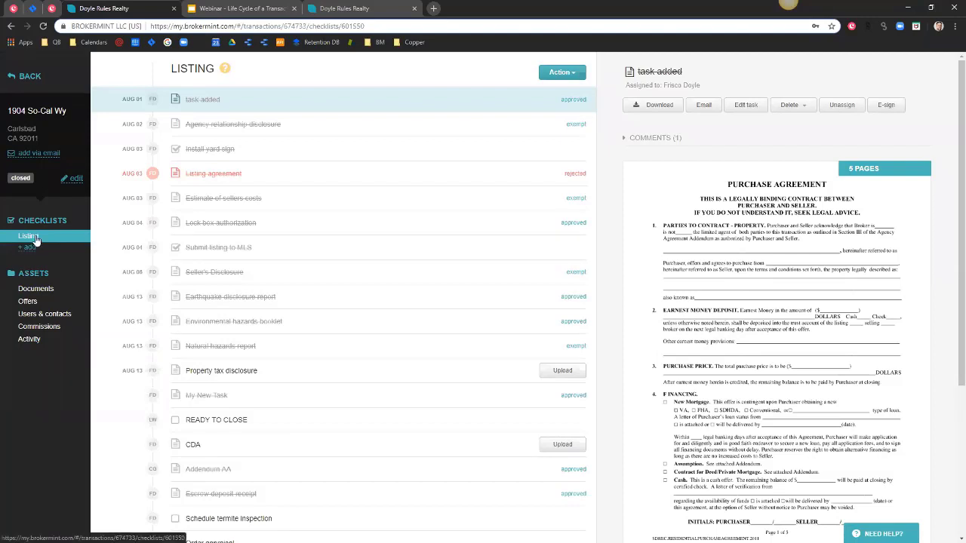
click(31, 121)
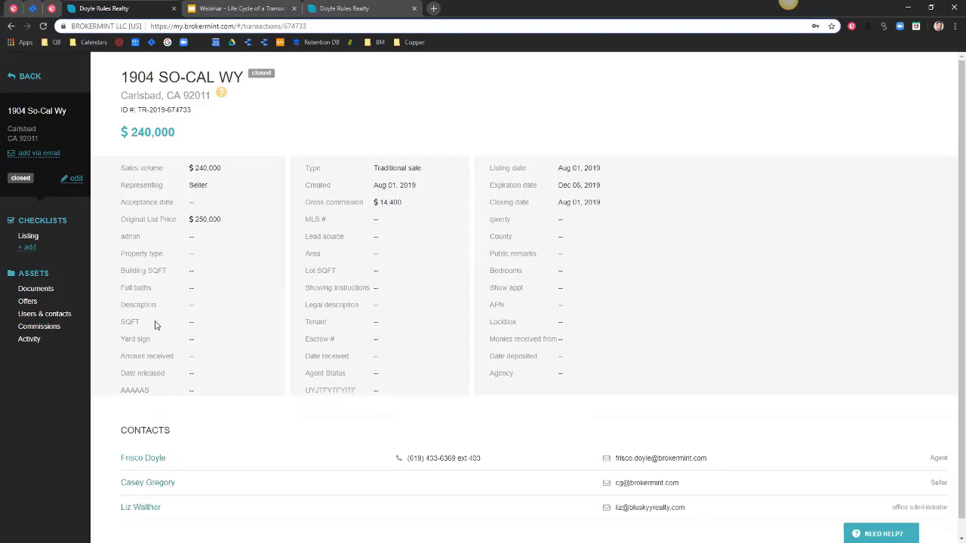
Add a checklist from the Buying template to the transaction.
click(29, 248)
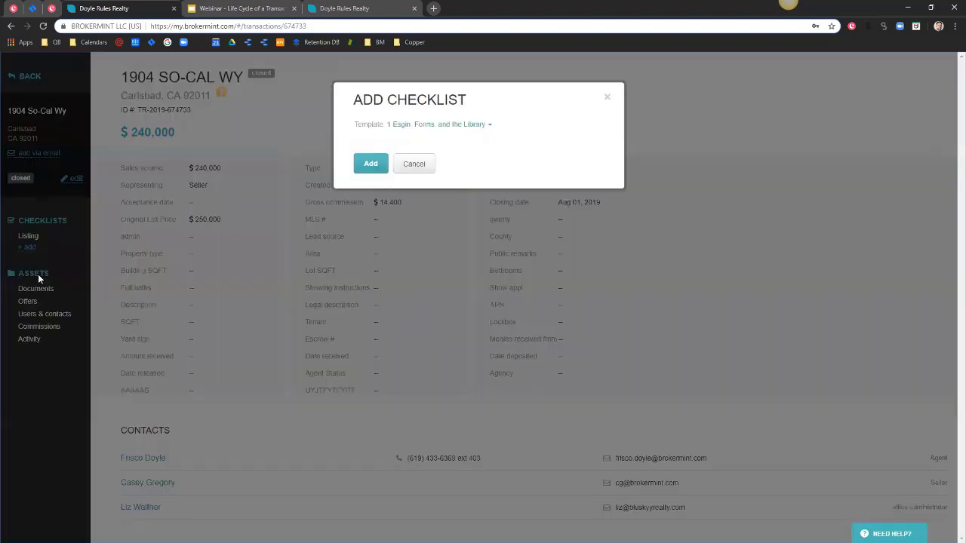
click(443, 125)
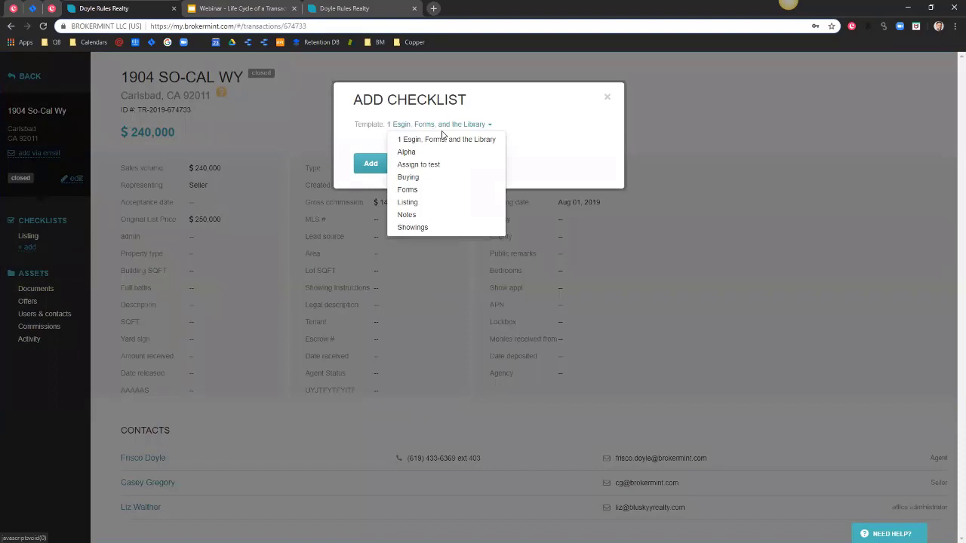
click(407, 177)
click(379, 262)
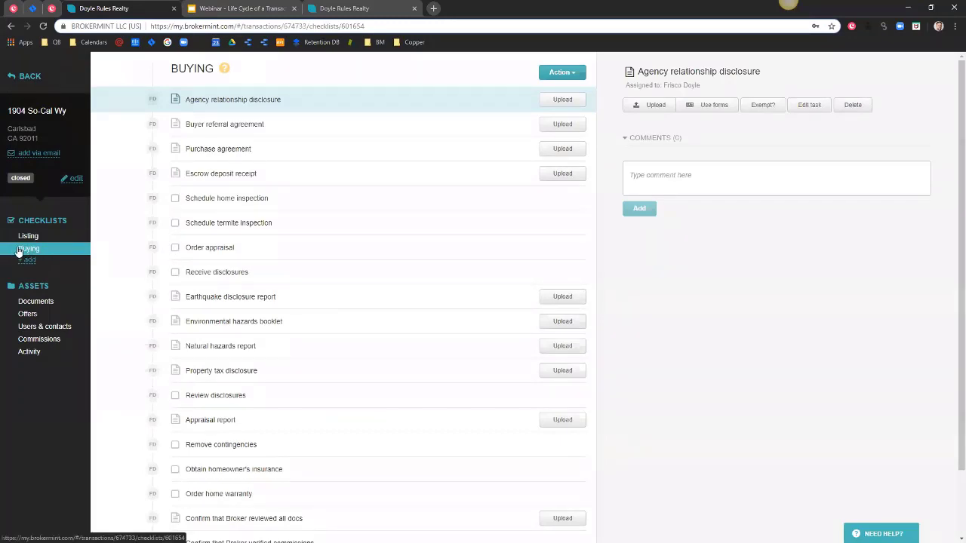
Rename the Buying checklist, replacing its name with 'Cancelled 08/01'.
click(556, 71)
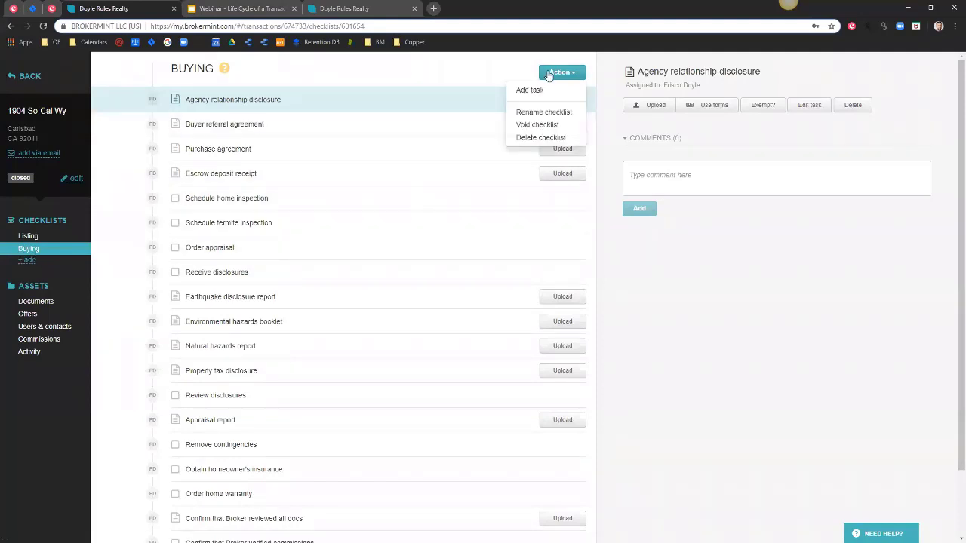
click(555, 113)
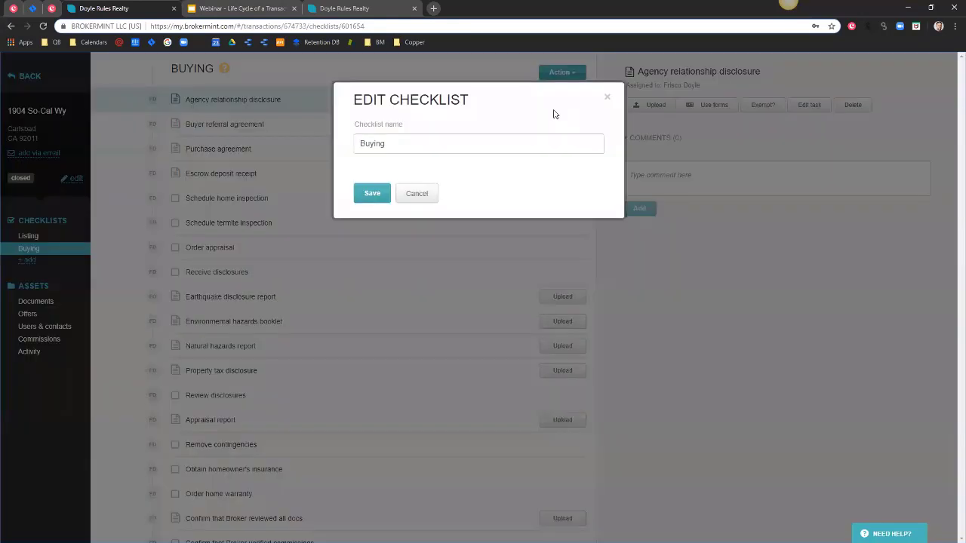
drag(388, 144, 354, 148)
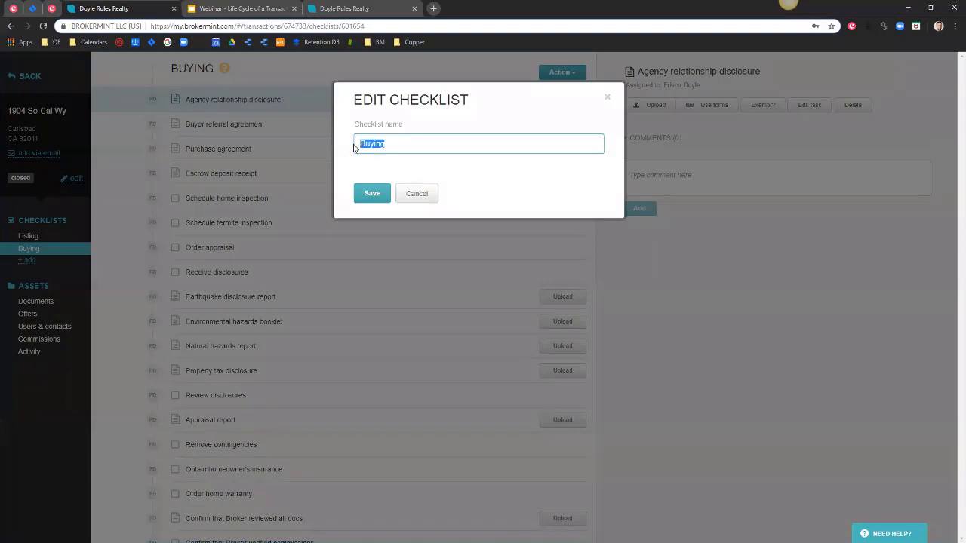
text(Cancelled 08/01)
Save the 'Cancelled 08/01' name, void and confirm voiding that checklist, then go to Listing.
click(380, 194)
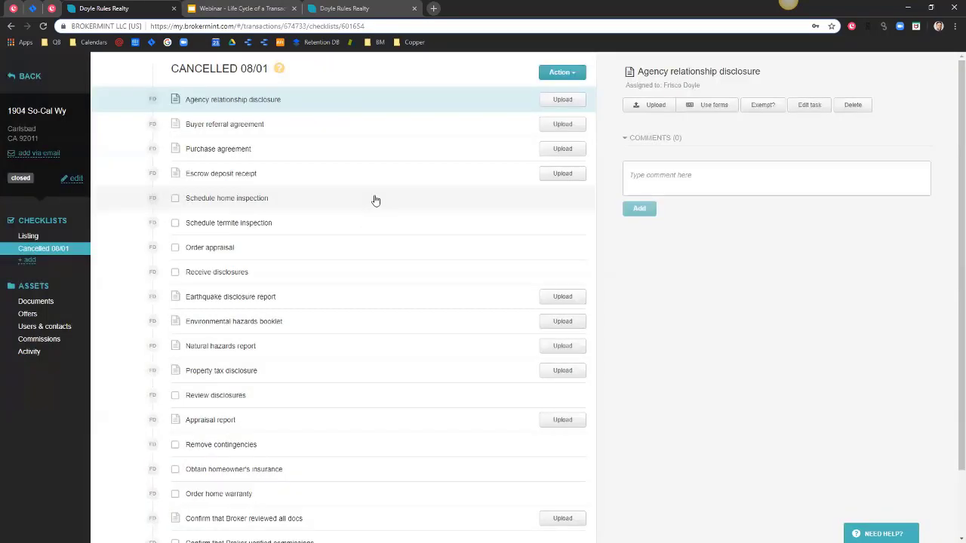
click(551, 74)
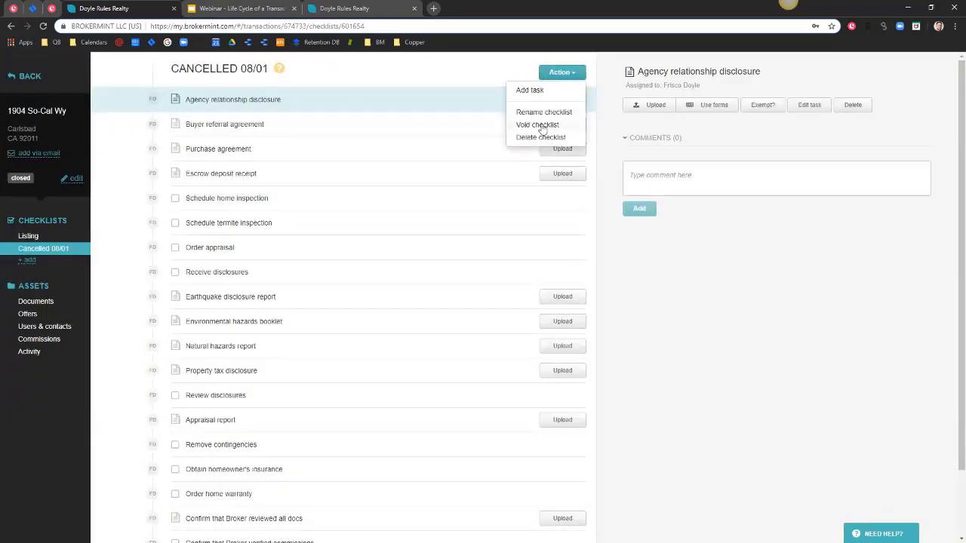
click(542, 130)
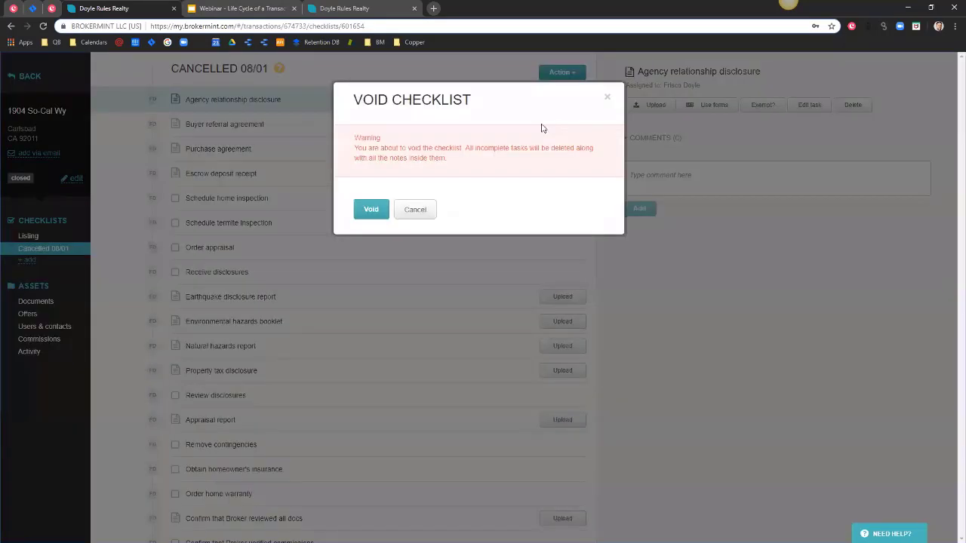
click(381, 214)
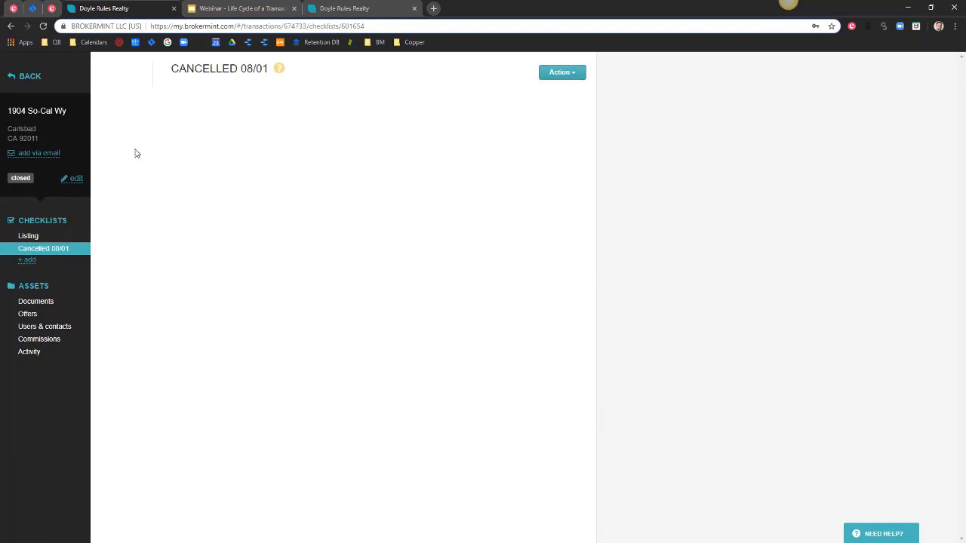
click(28, 235)
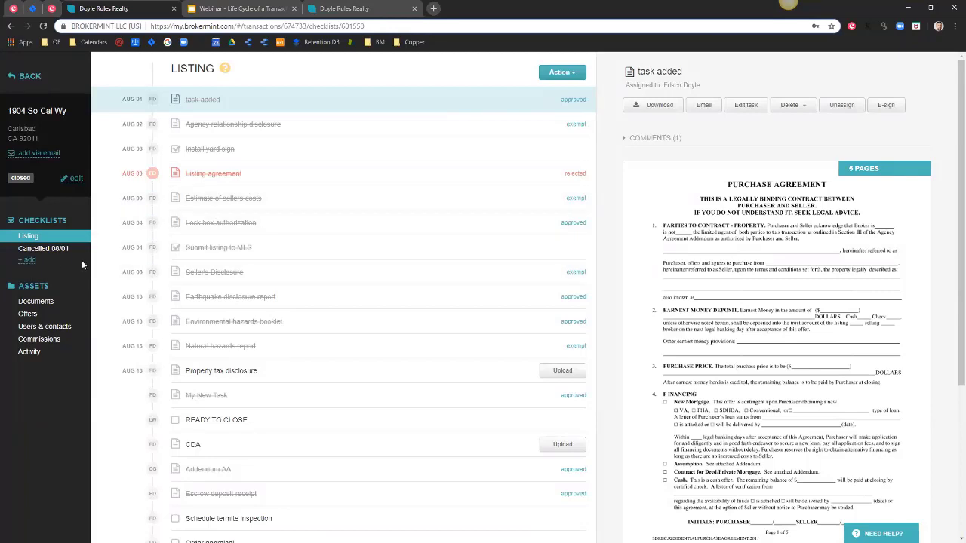
click(28, 260)
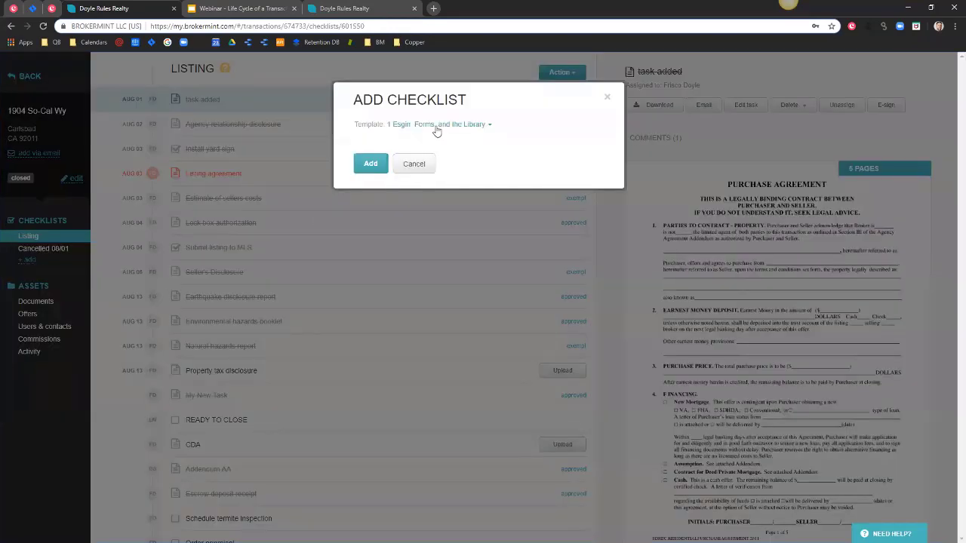
click(437, 124)
click(407, 177)
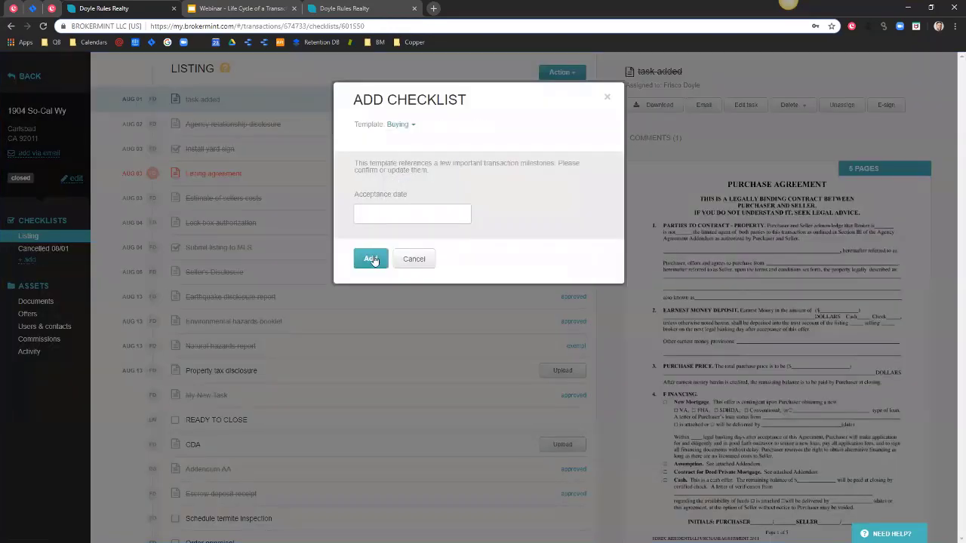
click(375, 264)
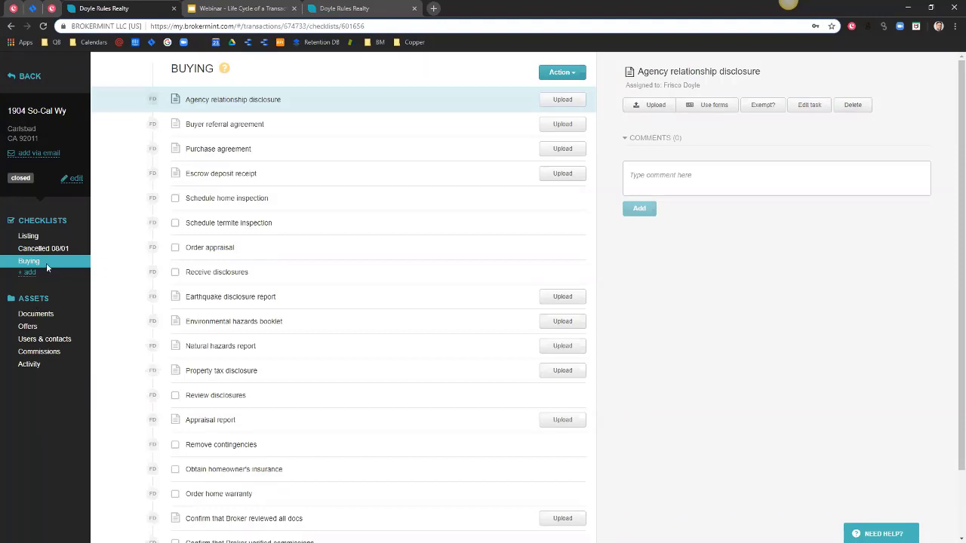
click(30, 130)
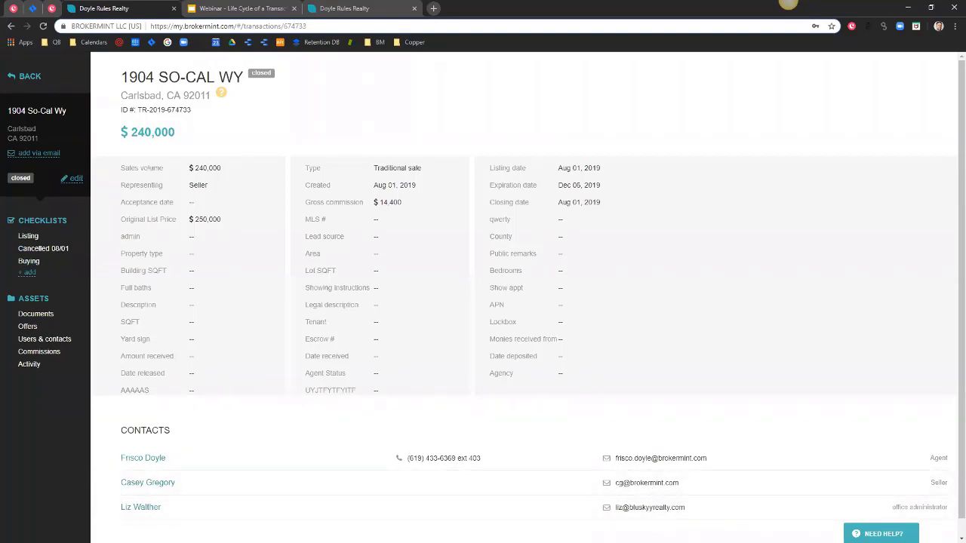
mouse_move(879, 532)
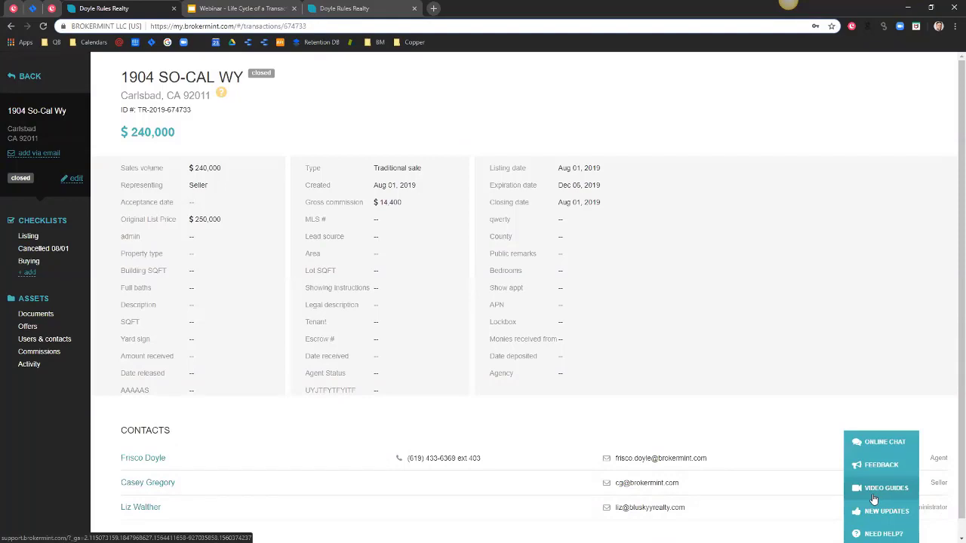
Search the Knowledge Base video guides for 'e-sign', then return to the Doyle Rules Realty tab.
click(882, 489)
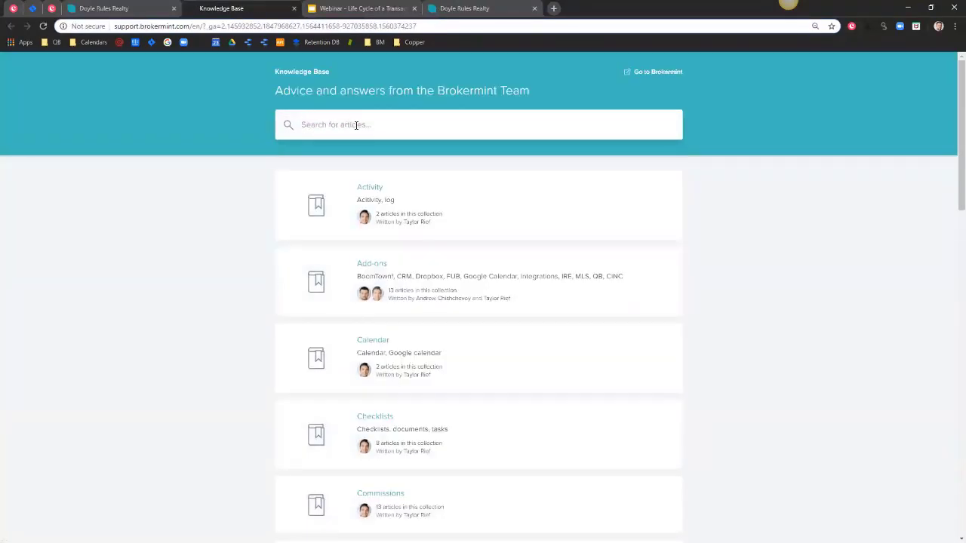
click(359, 126)
text(e-sign)
key(Return)
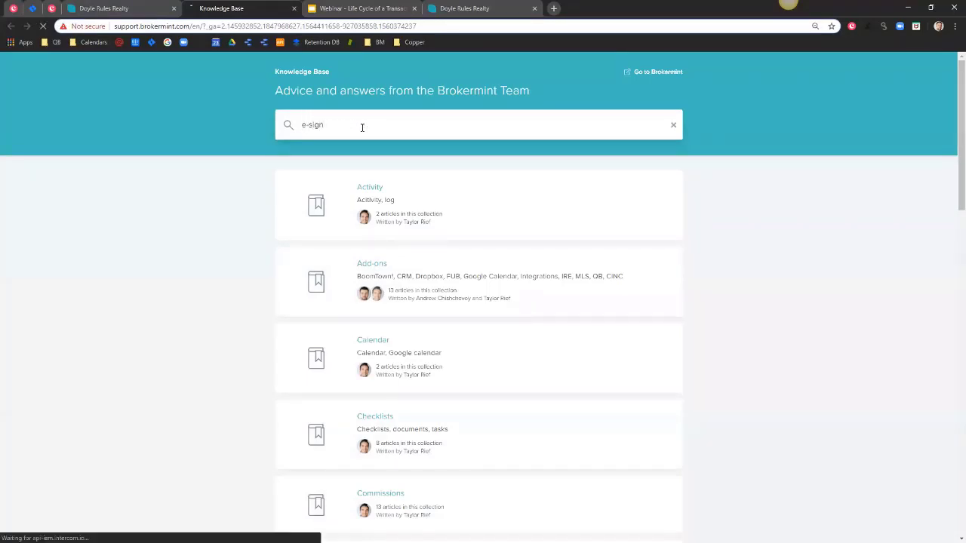
scroll(344, 294, down, 1)
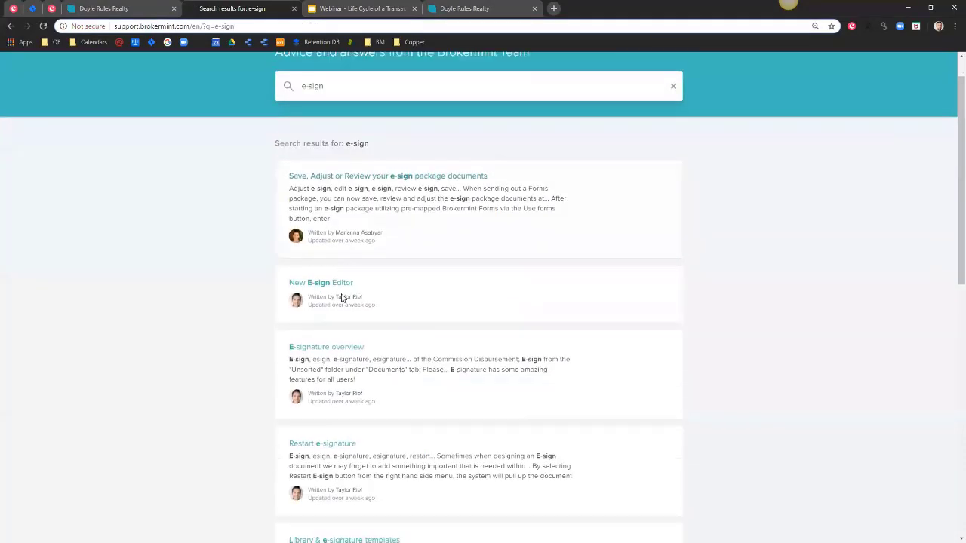
scroll(341, 298, down, 3)
scroll(330, 339, up, 3)
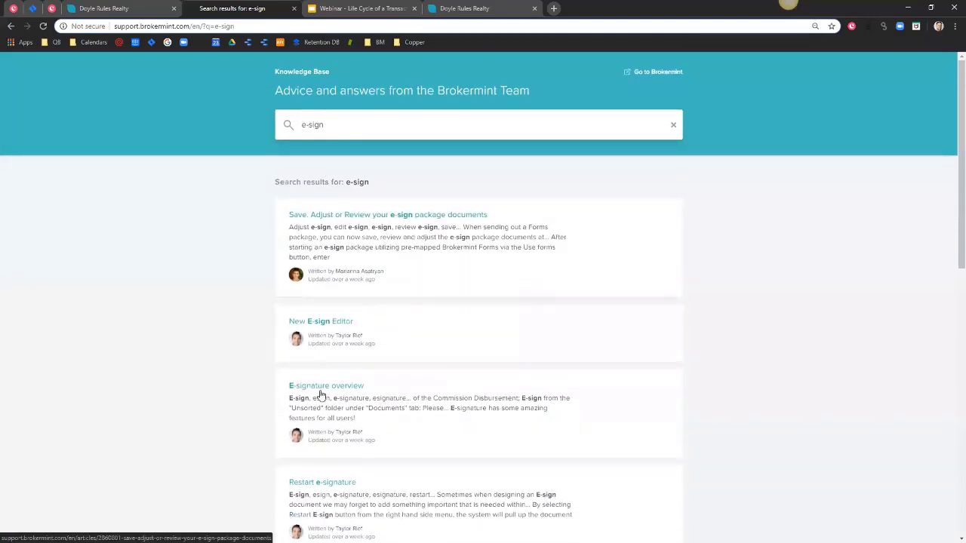
click(105, 10)
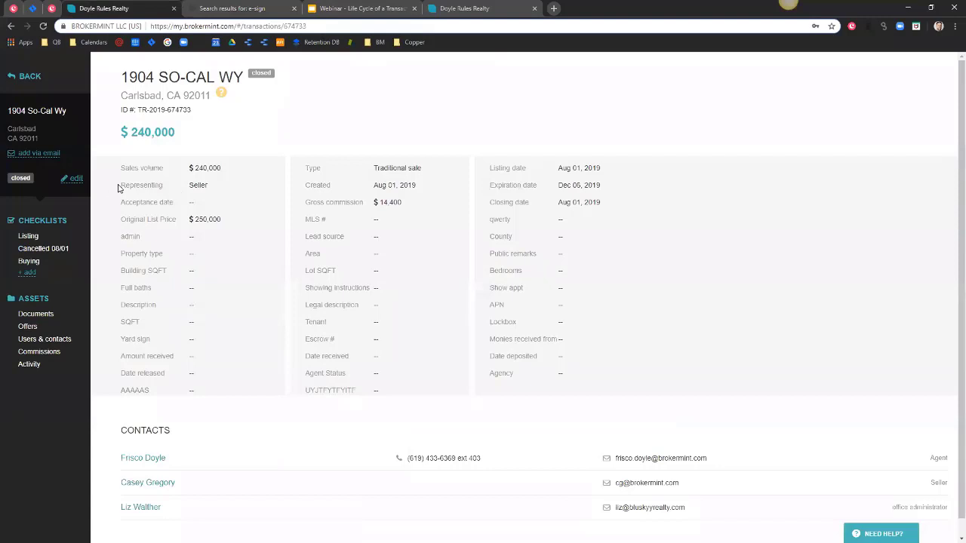
Close the 'Search results for: e-sign' browser tab.
click(293, 8)
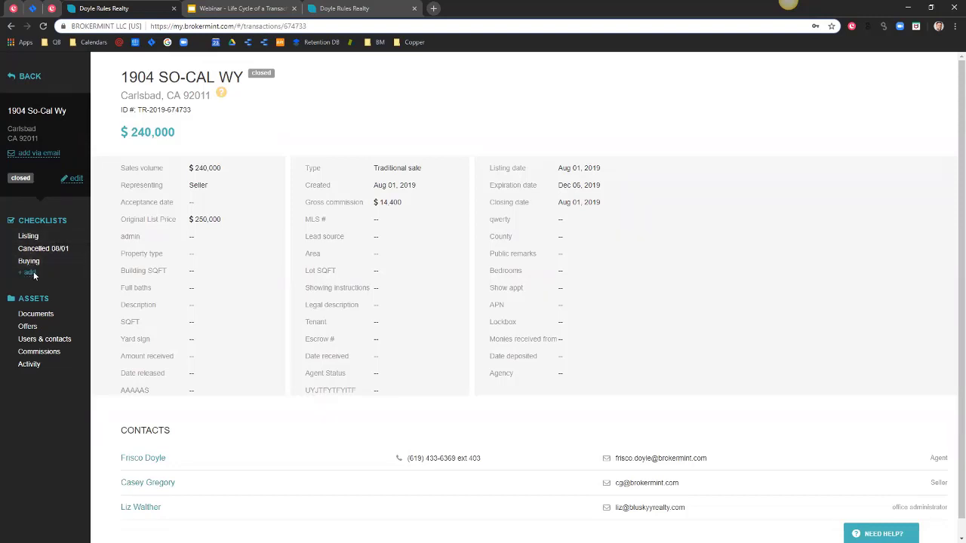
click(28, 272)
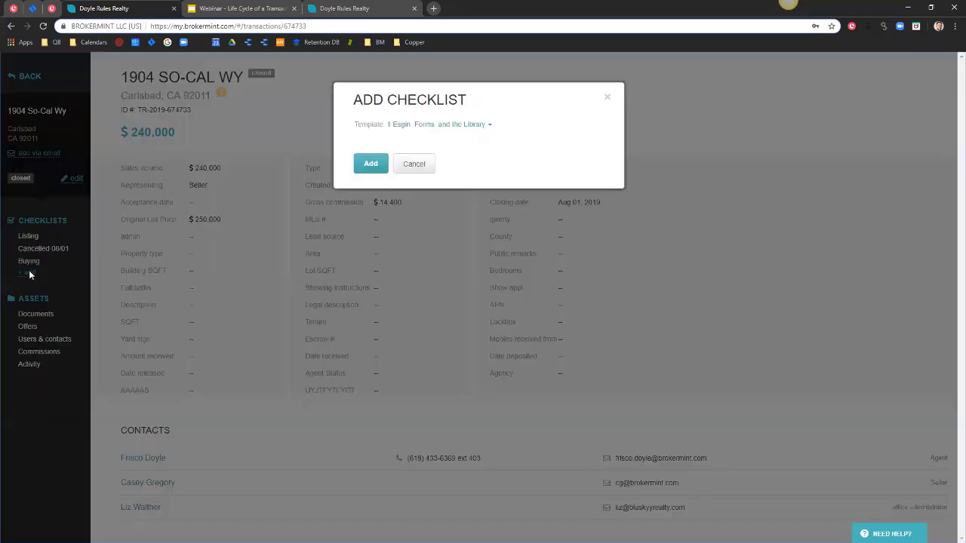
click(449, 126)
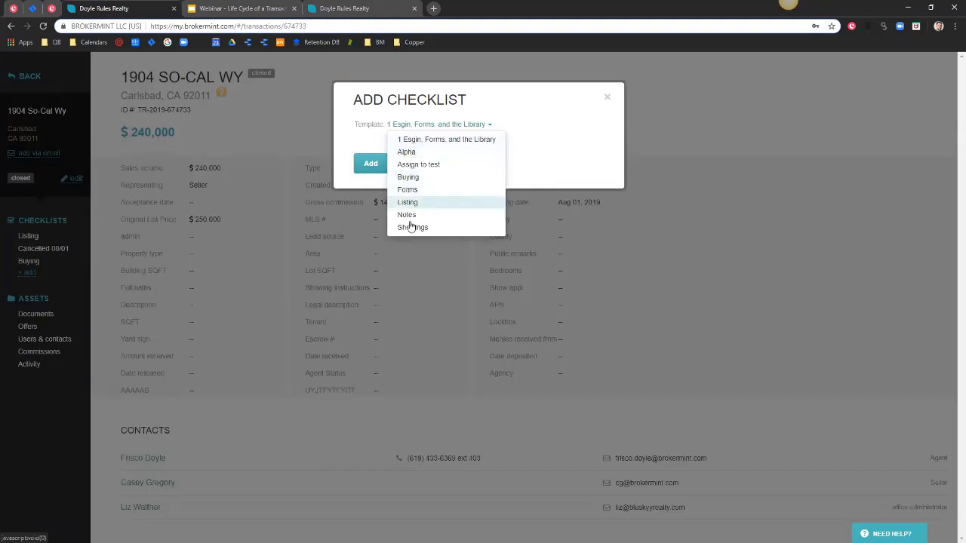
click(412, 138)
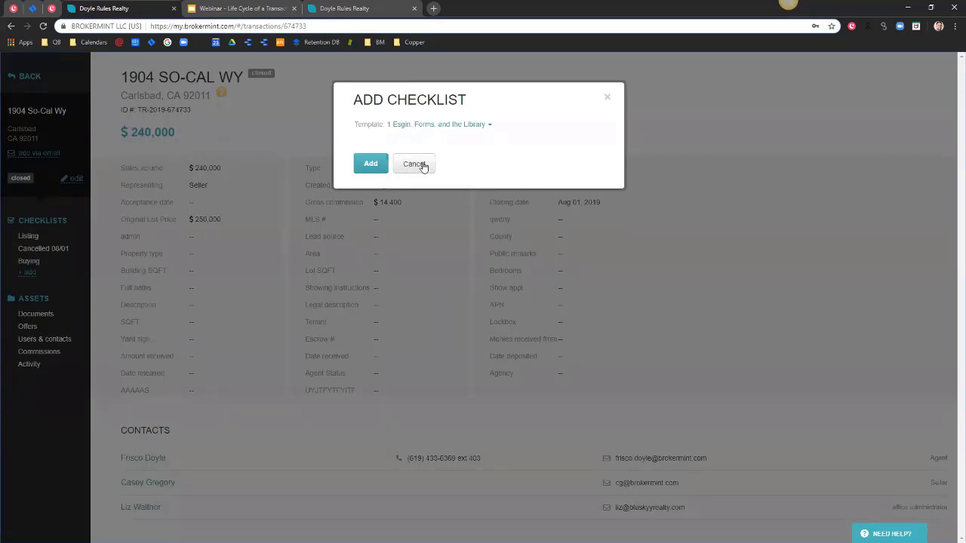
click(423, 167)
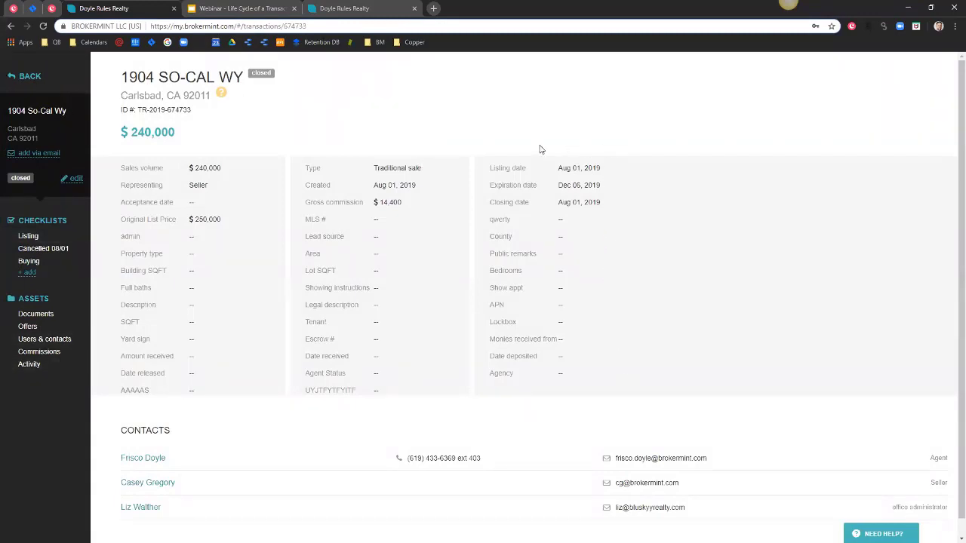
click(76, 180)
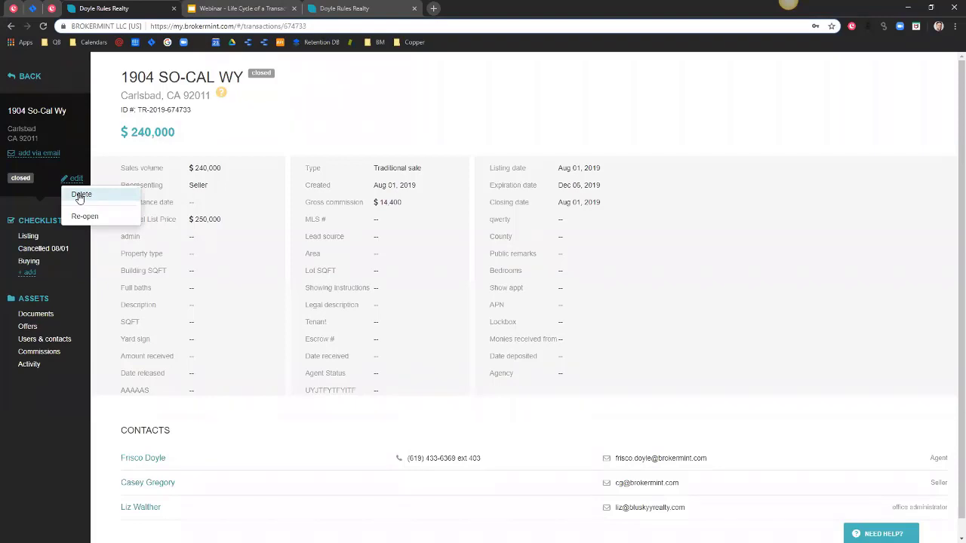
click(122, 76)
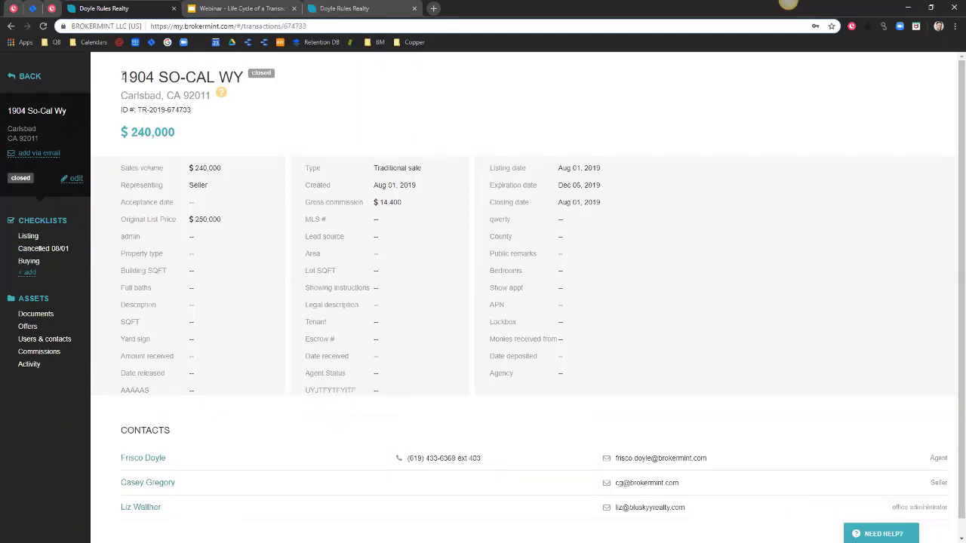
Change the buying-side award from 3% to a flat $3,854, save, and return to the overview.
click(52, 352)
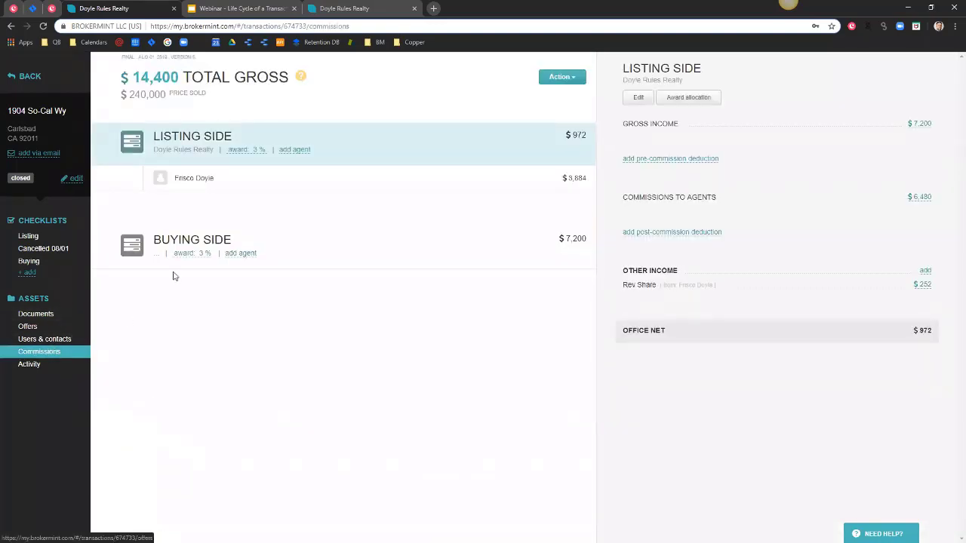
click(193, 253)
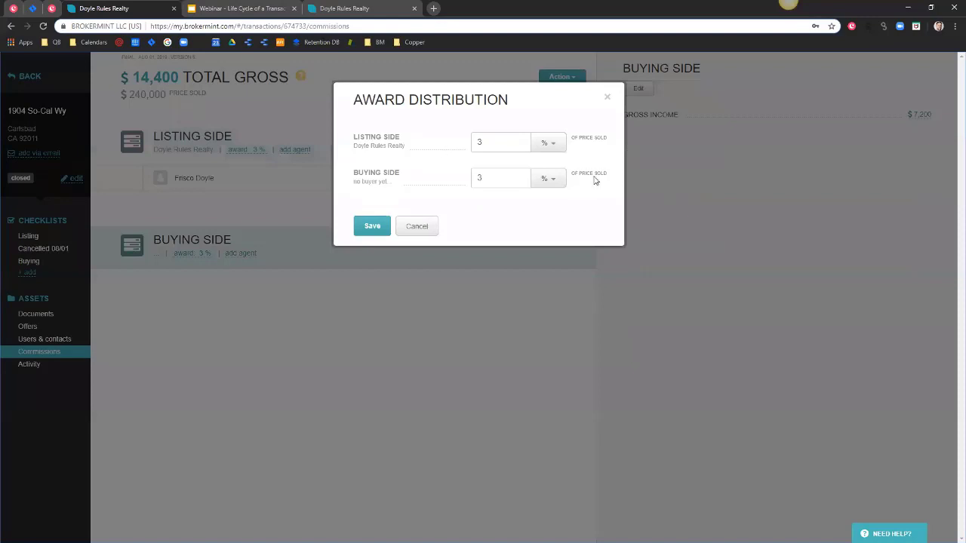
click(562, 180)
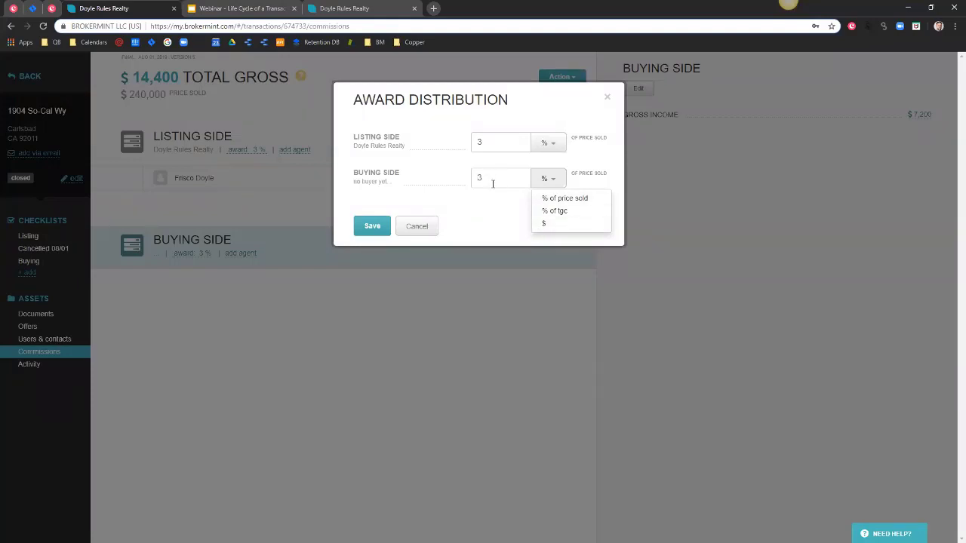
click(549, 223)
drag(502, 177, 466, 181)
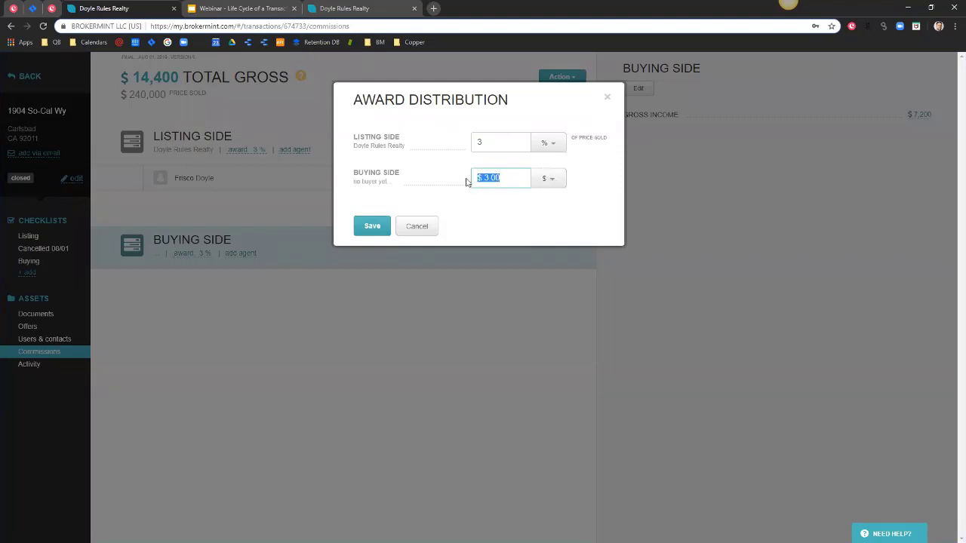
text(3854)
click(373, 234)
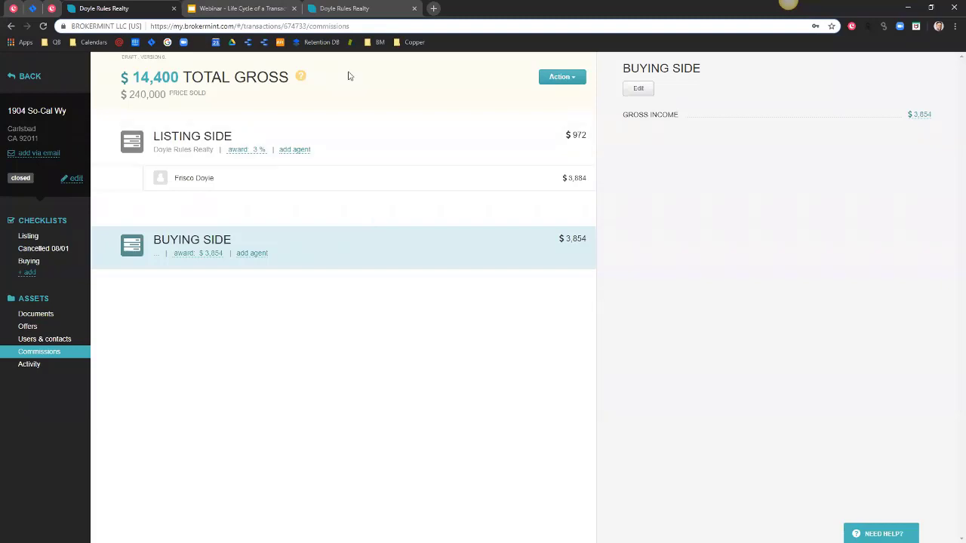
click(44, 133)
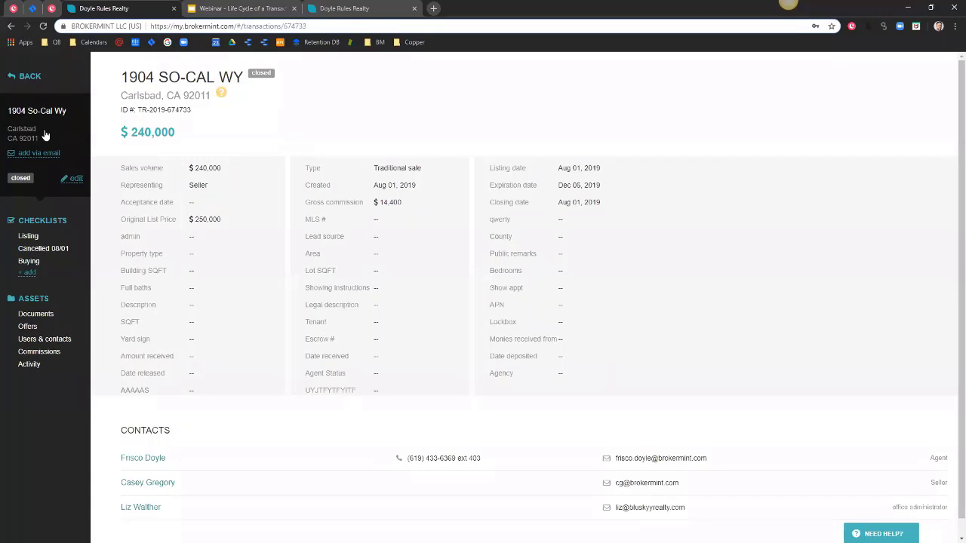
Generate the CDA form from the transaction's Commissions page.
click(45, 354)
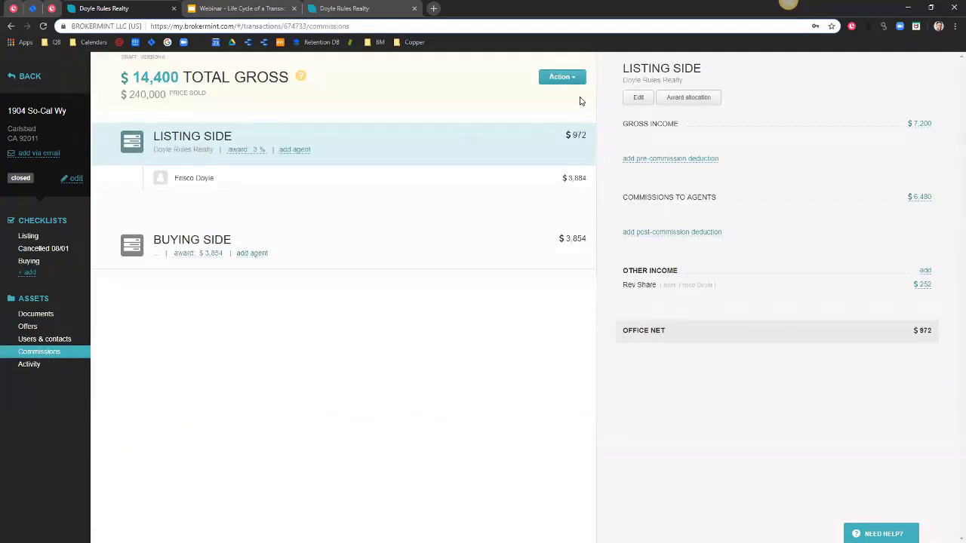
click(565, 80)
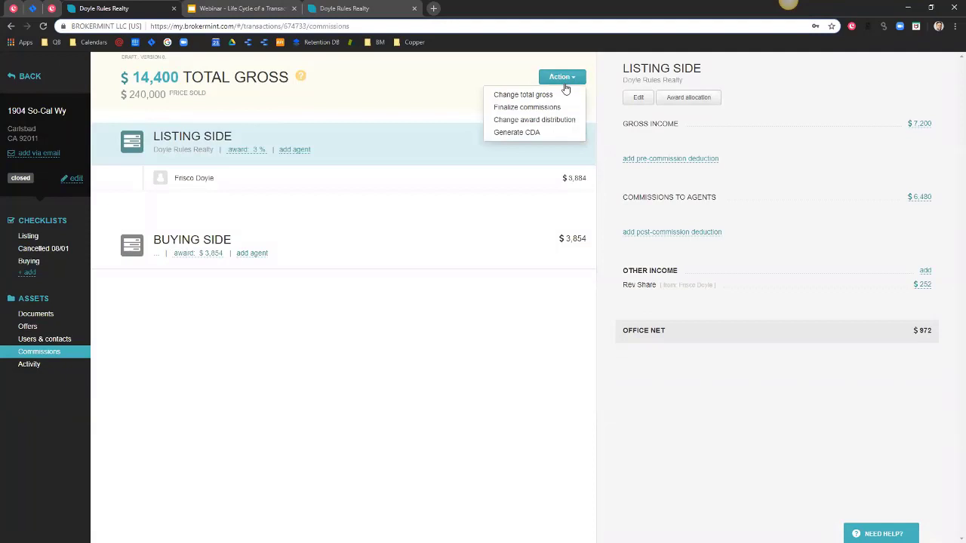
click(538, 133)
scroll(572, 332, down, 1)
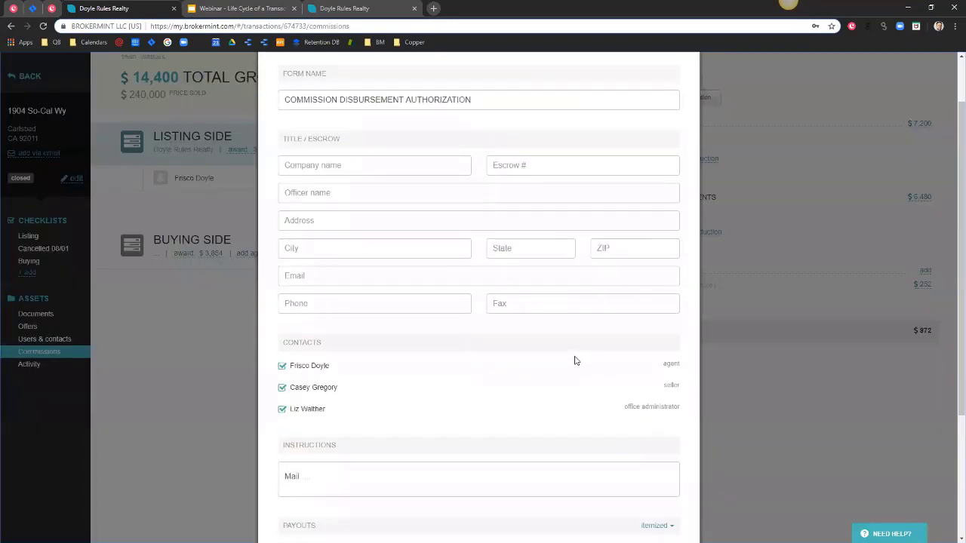
scroll(574, 361, down, 3)
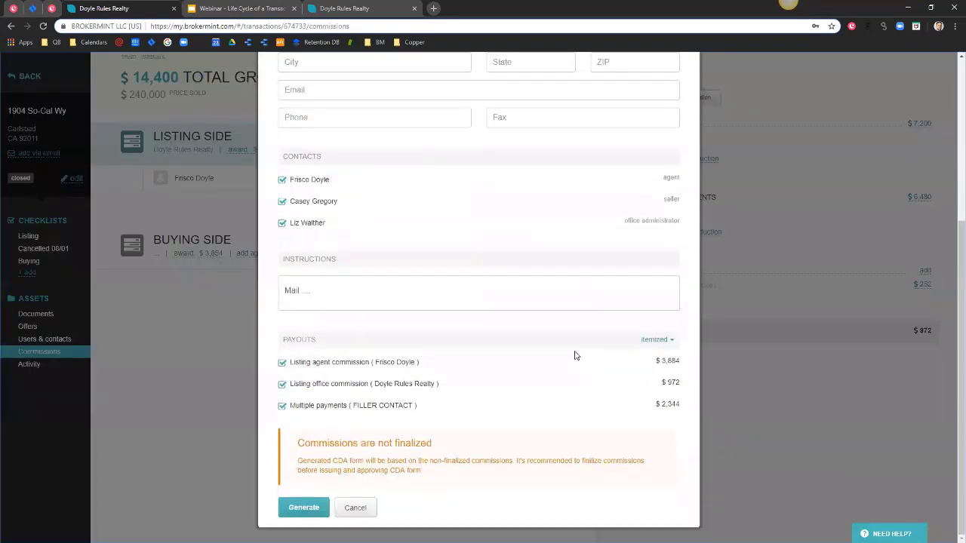
Toggle payouts between consolidated and itemized, excluding the listing office and Multiple payments rows, ending consolidated.
click(654, 340)
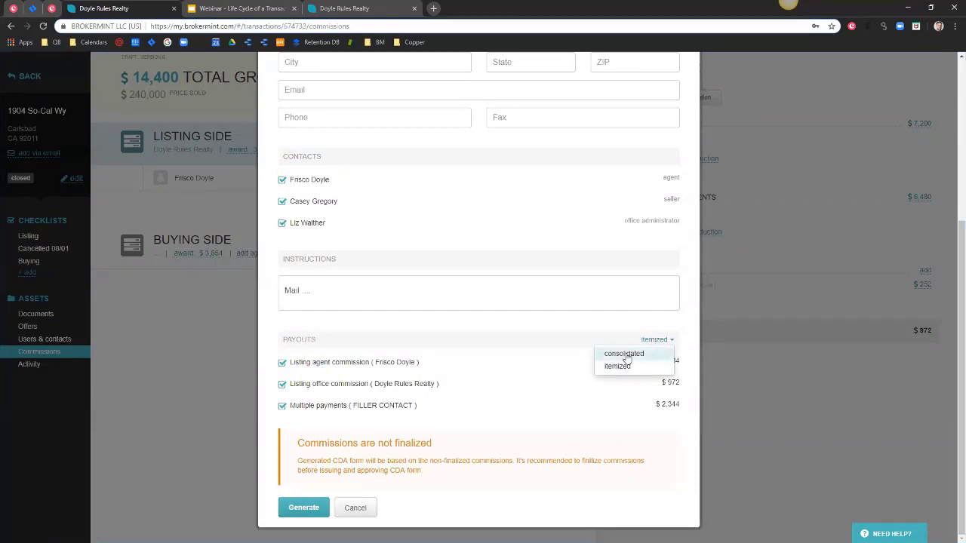
click(624, 354)
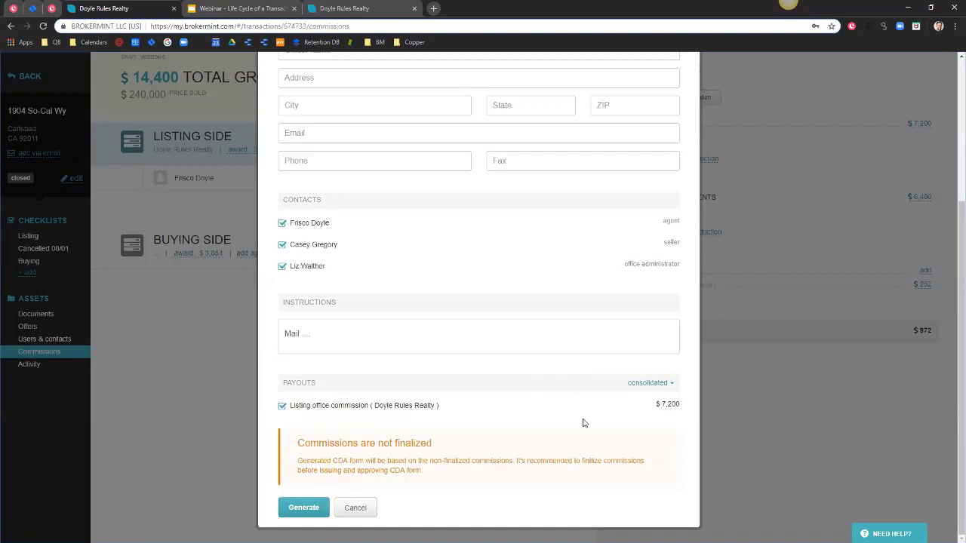
click(642, 383)
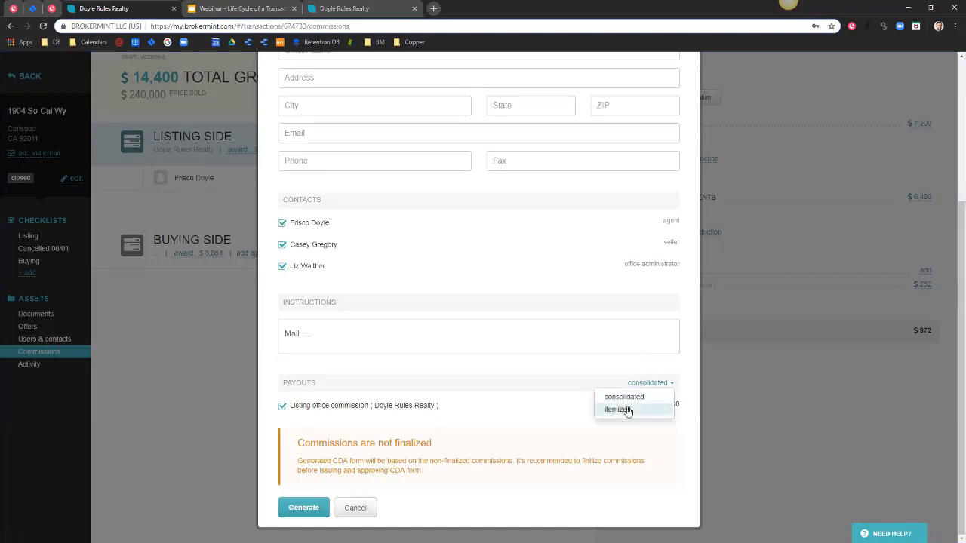
click(618, 409)
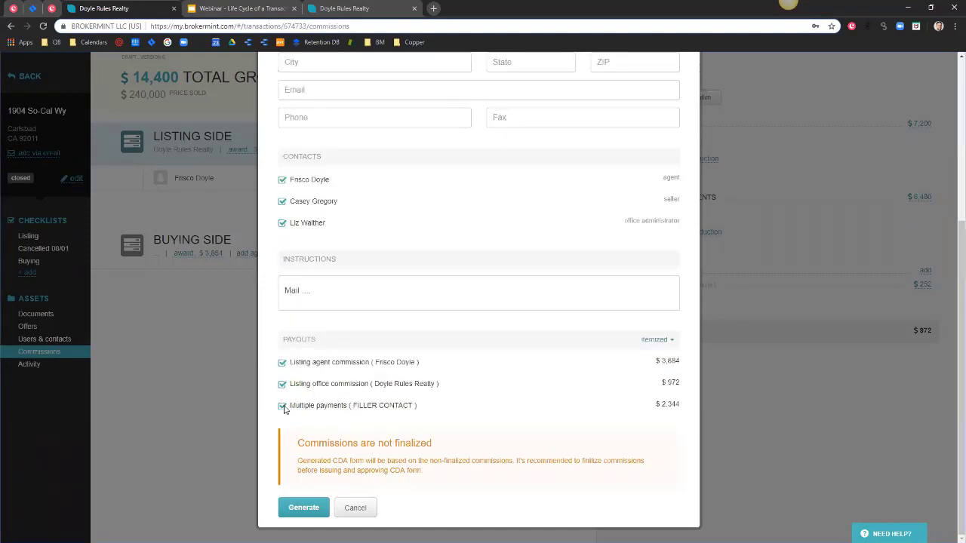
click(282, 384)
click(281, 406)
click(650, 340)
click(635, 351)
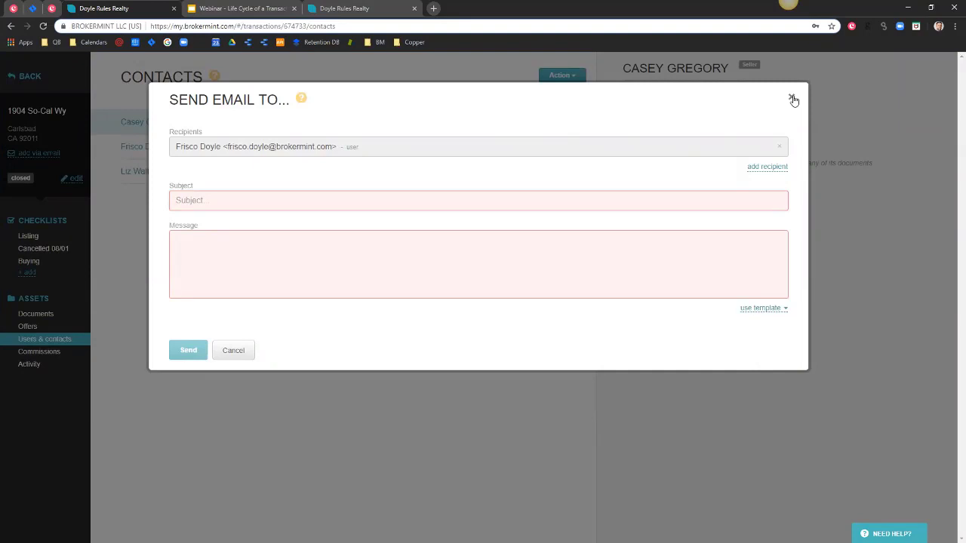
Discard the unsent e-mail, view the Buying checklist, then switch to the Listing checklist.
click(792, 99)
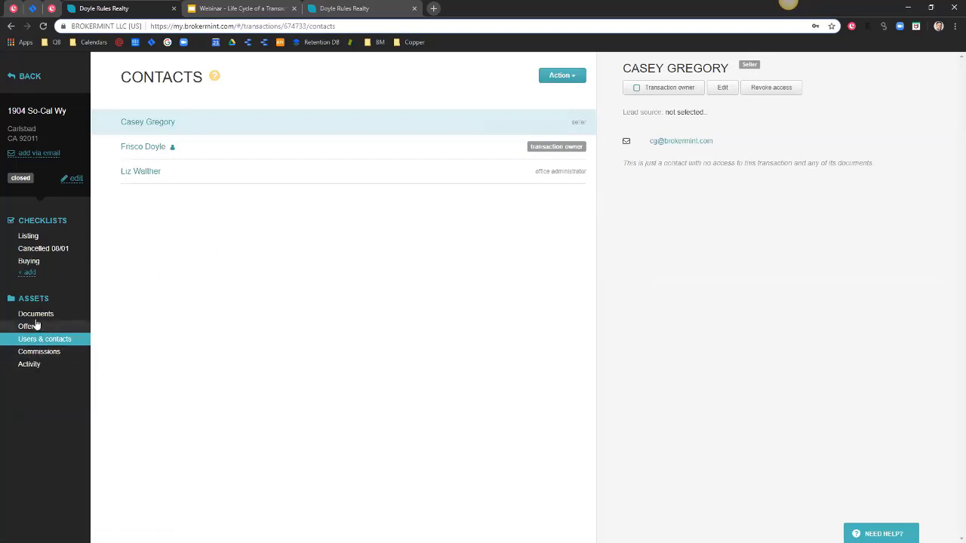
click(37, 262)
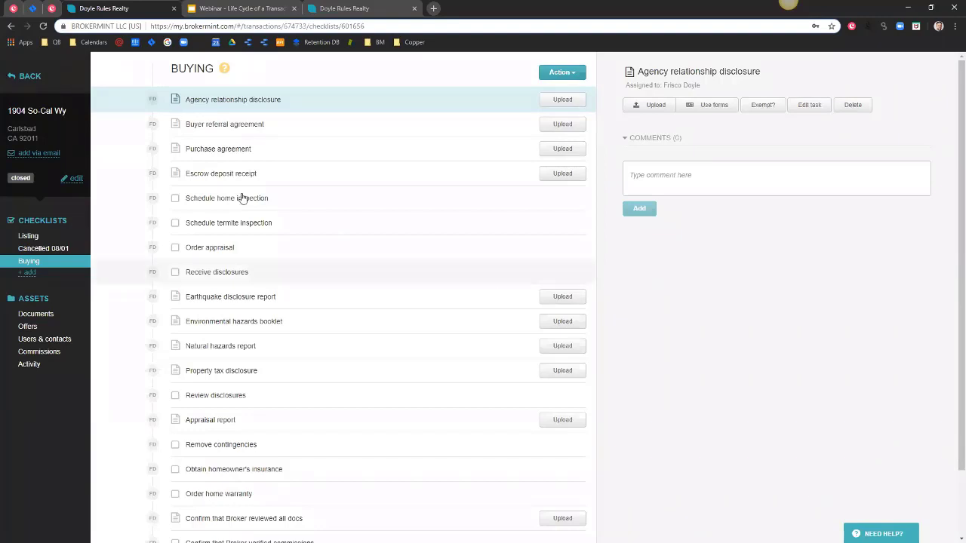
click(28, 235)
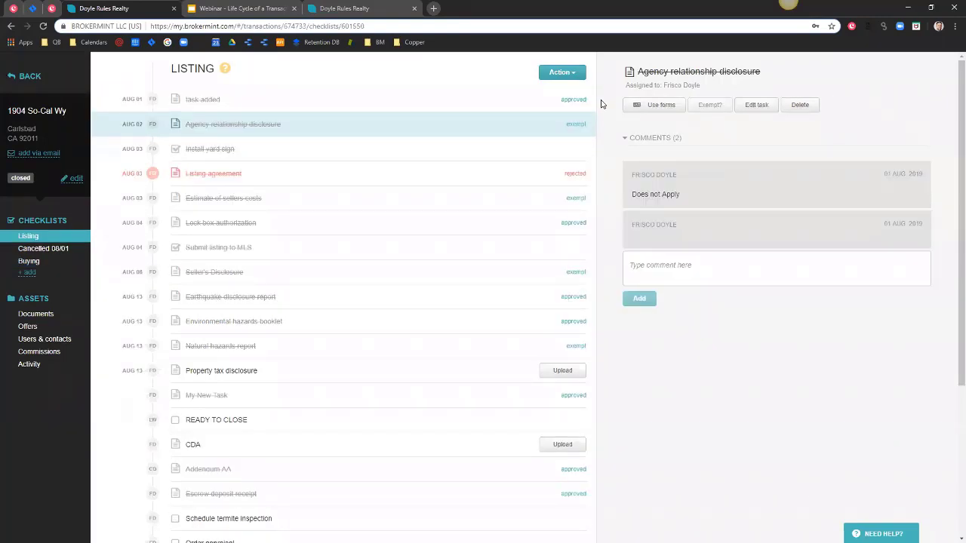